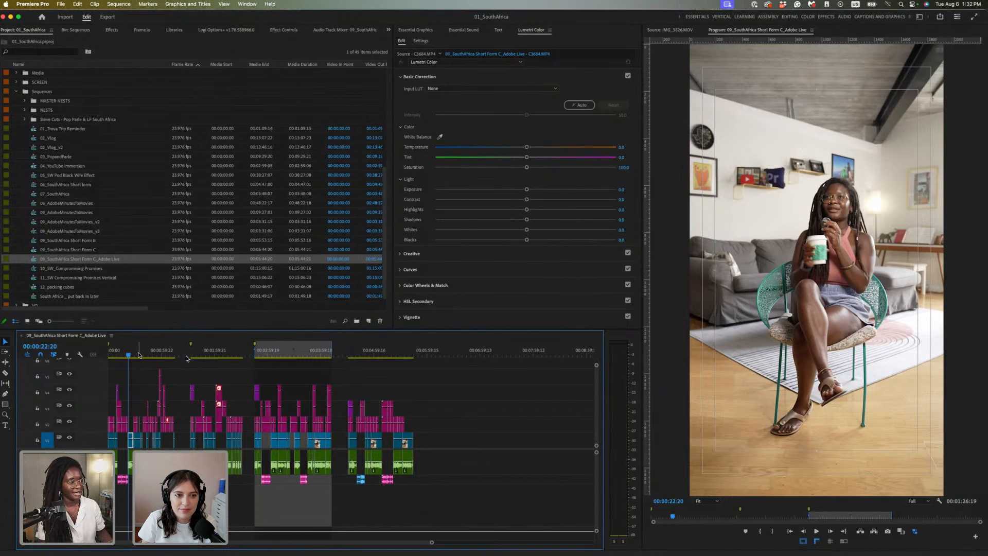
Skim the sequence from the sunset hike past the safari guide and cave shots to the elephant scene
mouse_move(139, 352)
mouse_down()
mouse_move(110, 354)
mouse_move(157, 355)
mouse_up()
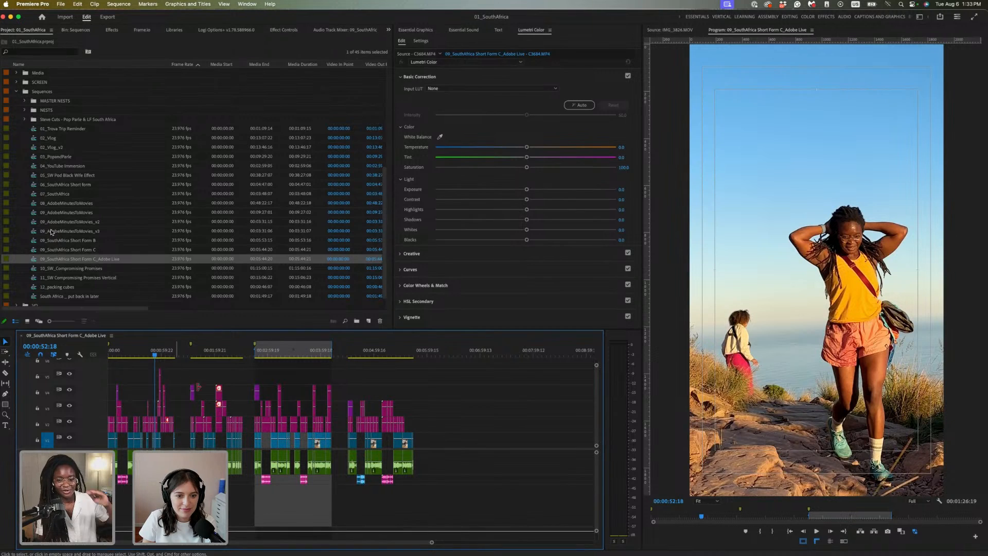
click(208, 354)
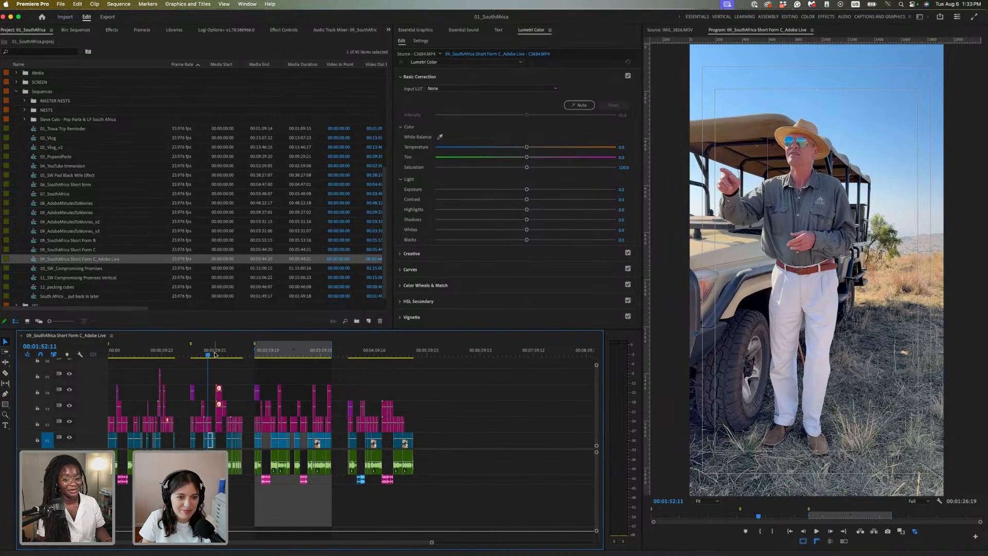
click(216, 354)
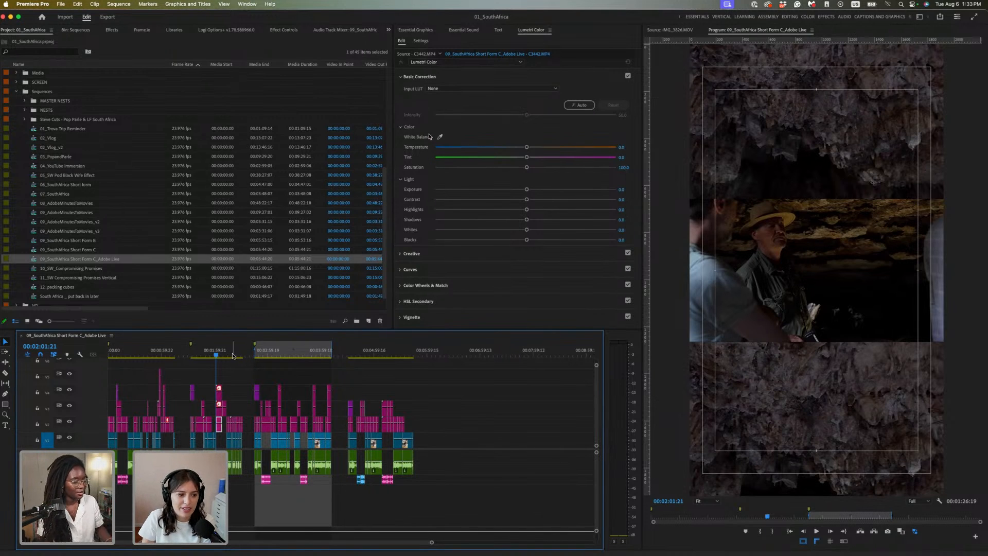
drag(233, 353, 283, 359)
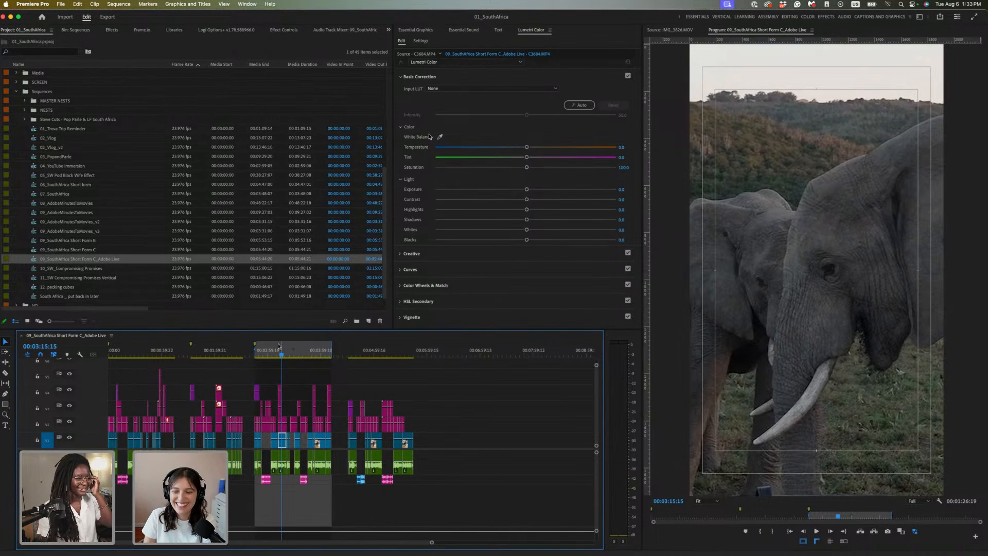
Park the playhead on the vineyard hillside shot at 00:04:56:14 and deselect the V1 clip
click(376, 351)
drag(376, 351, 365, 350)
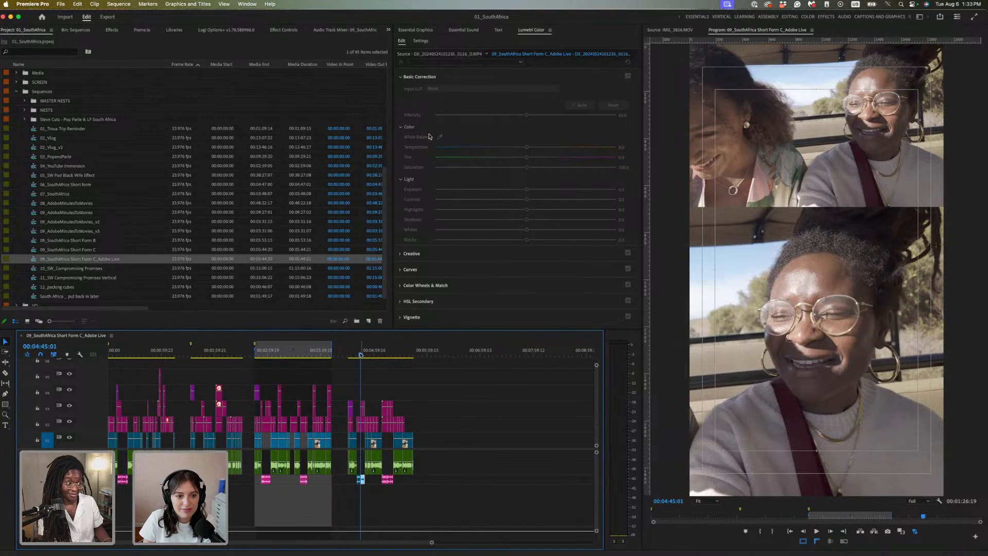
drag(360, 356, 373, 357)
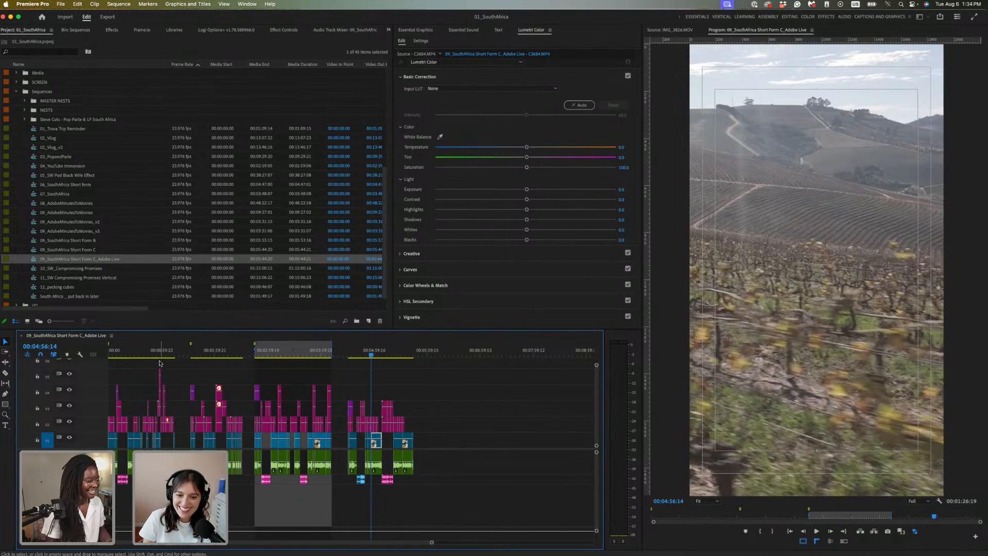
click(432, 465)
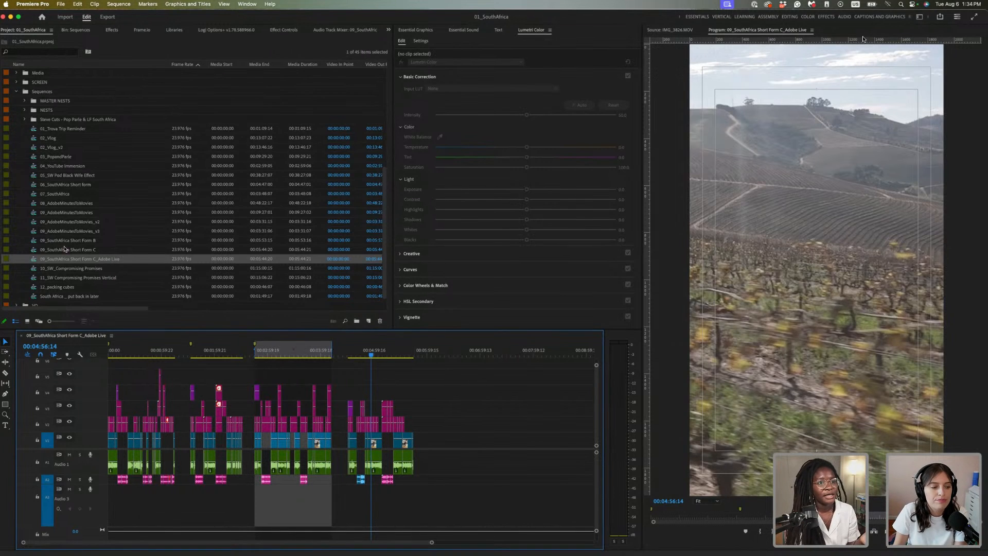
Go from the VERTICAL layout to the VERTICAL HN workspace so the Lumetri Scopes show the vineyard clip
scroll(862, 17, up, 3)
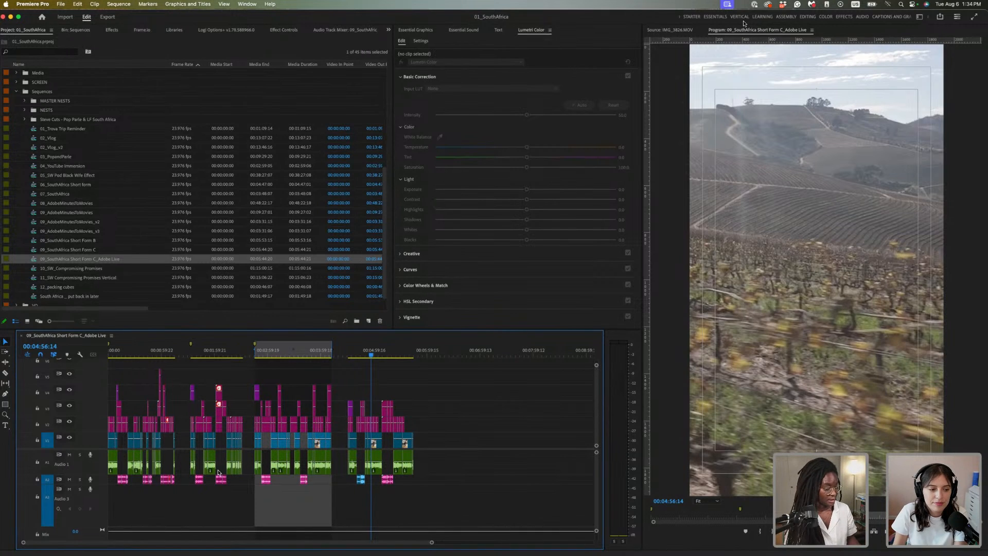
key(shift+2)
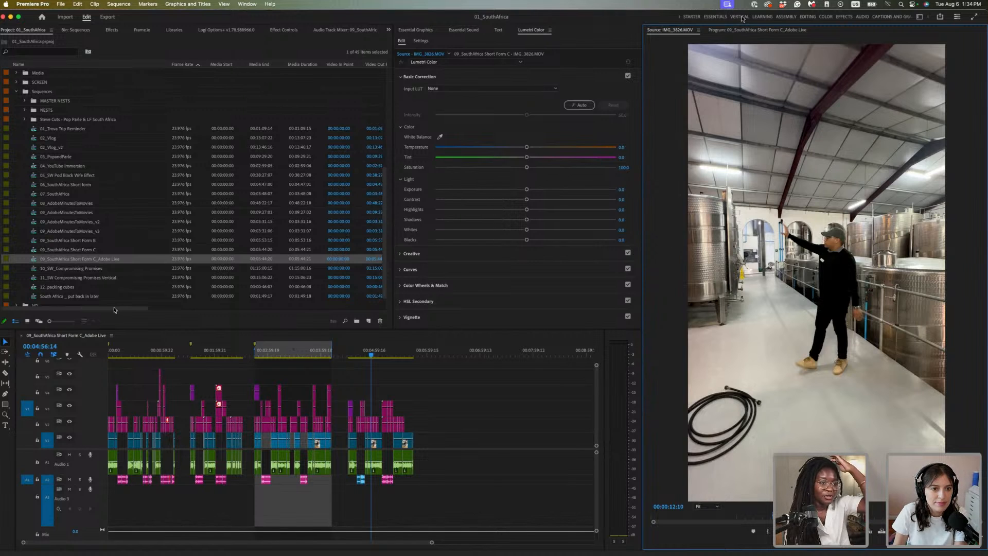
click(739, 17)
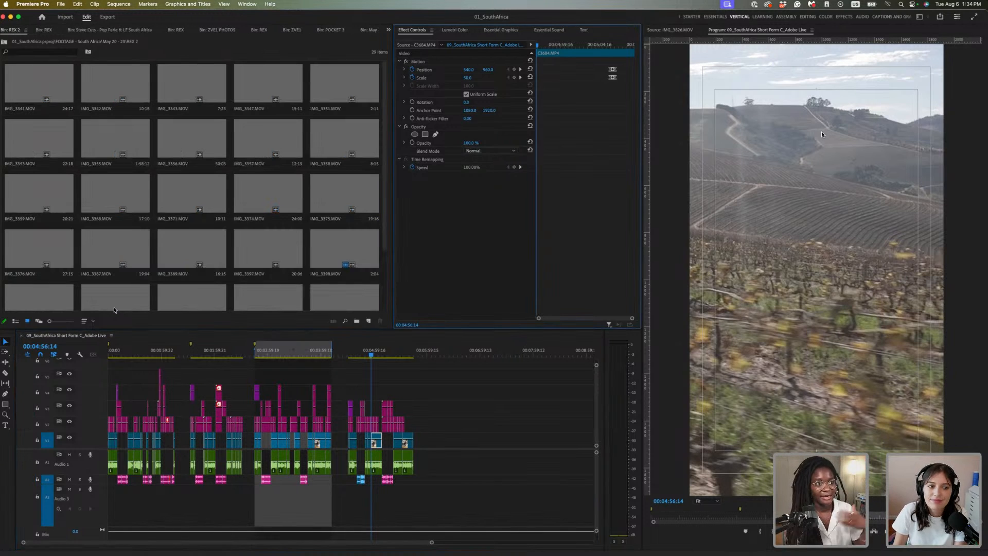
scroll(875, 17, right, 5)
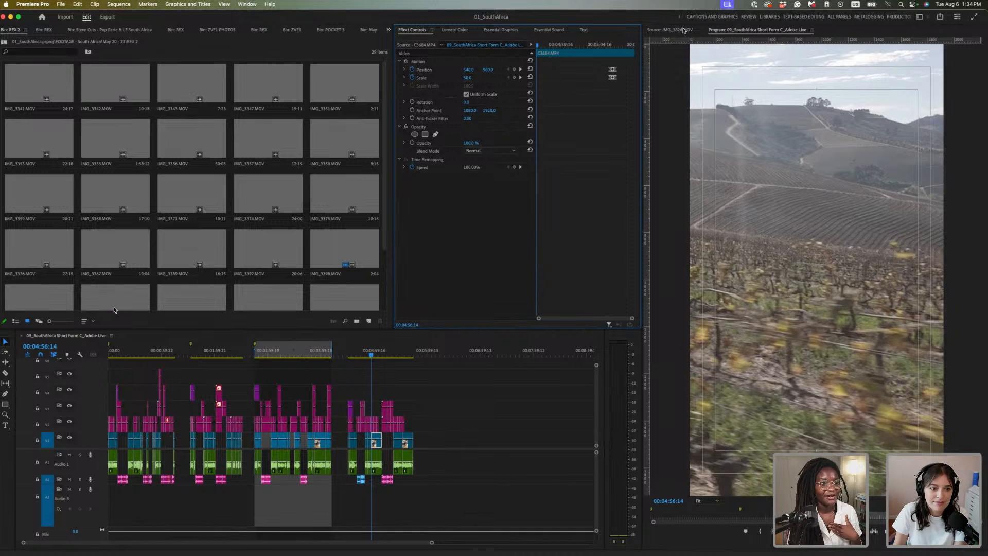
scroll(843, 18, right, 3)
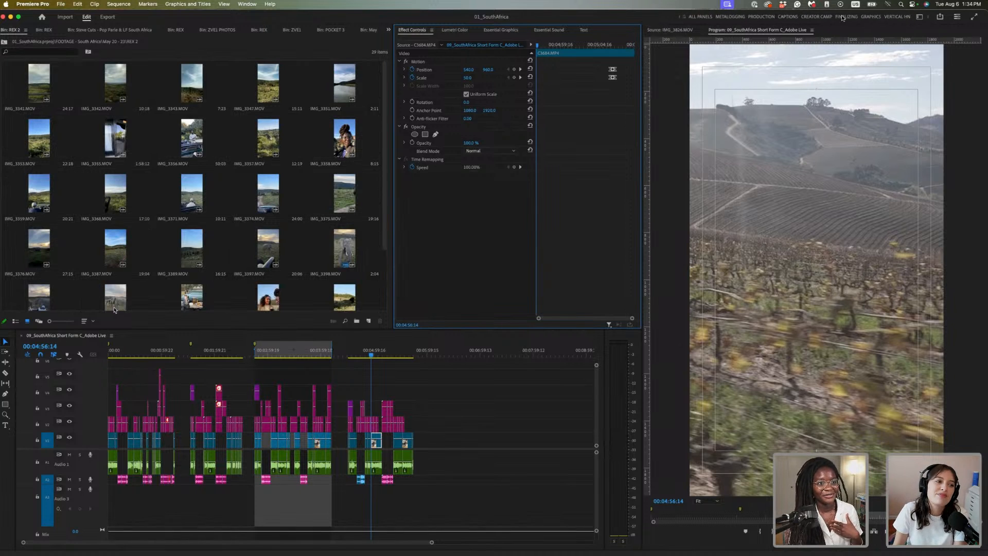
click(901, 18)
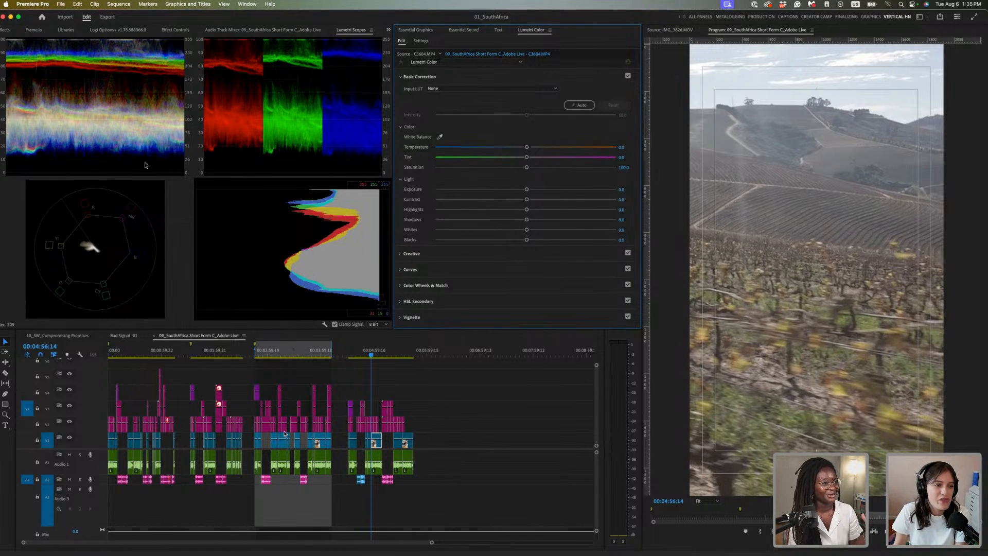
Glance at Essential Sound, return to Lumetri Color, then show the 01_SouthAfrica Project panel from the overflow menu
click(418, 32)
click(461, 30)
click(496, 30)
click(531, 29)
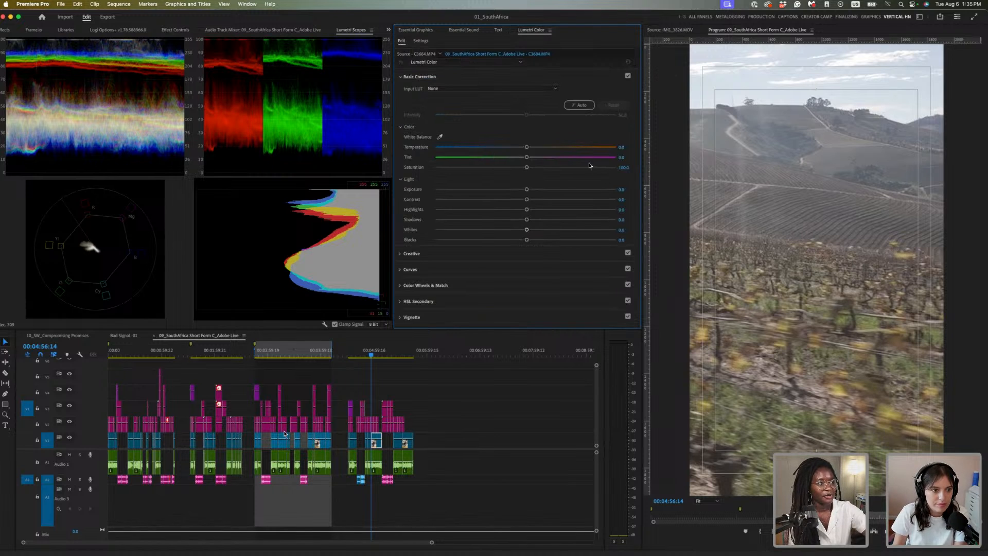
scroll(601, 166, down, 1)
scroll(535, 154, up, 1)
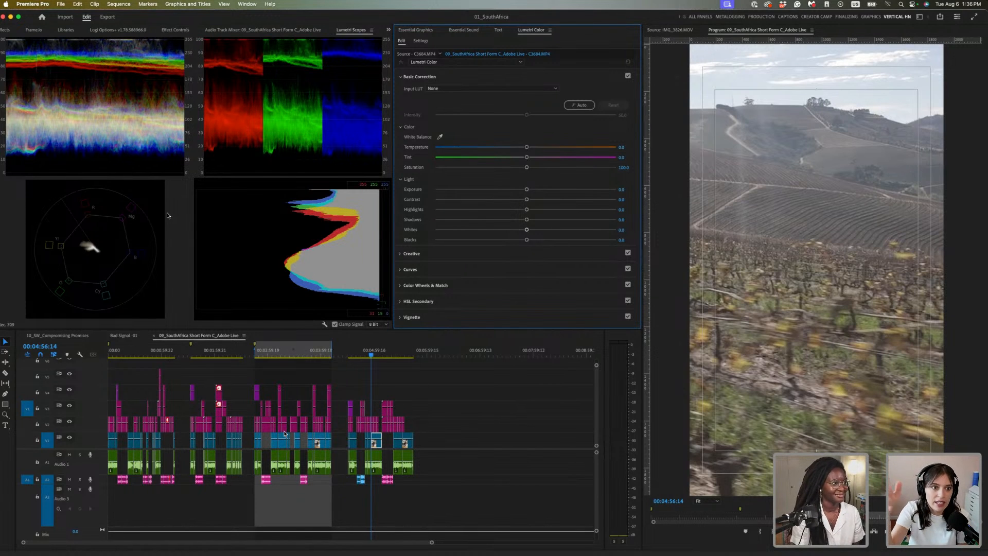
click(390, 29)
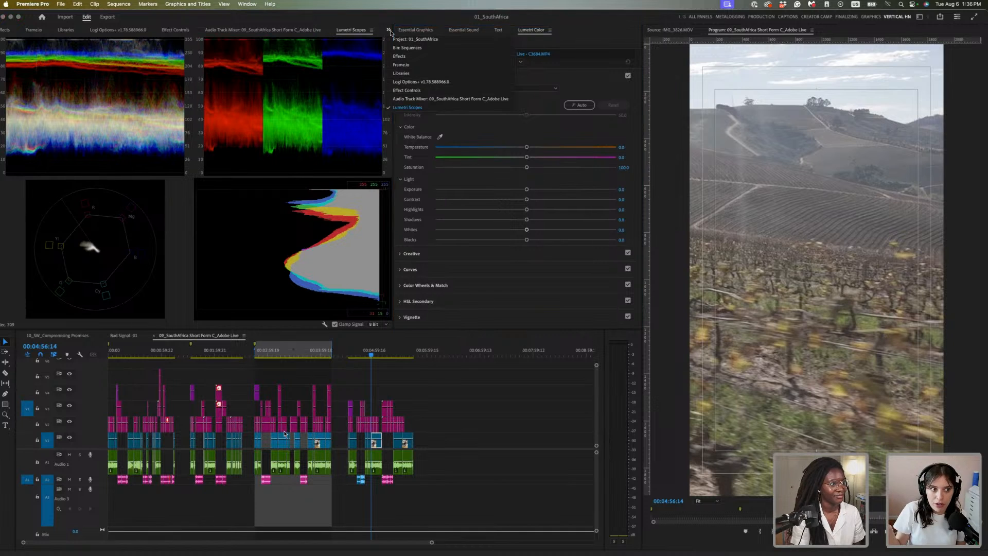
click(406, 39)
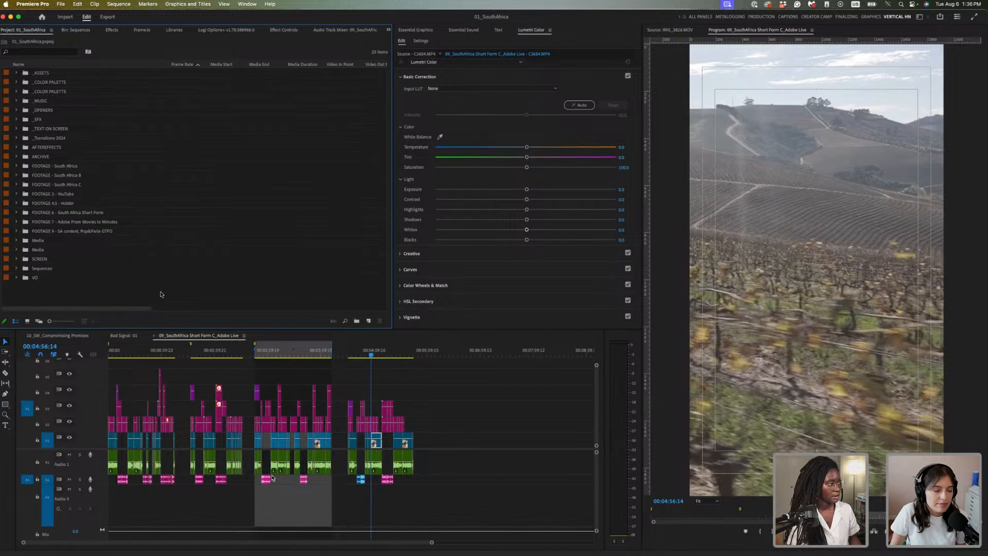
scroll(161, 294, up, 5)
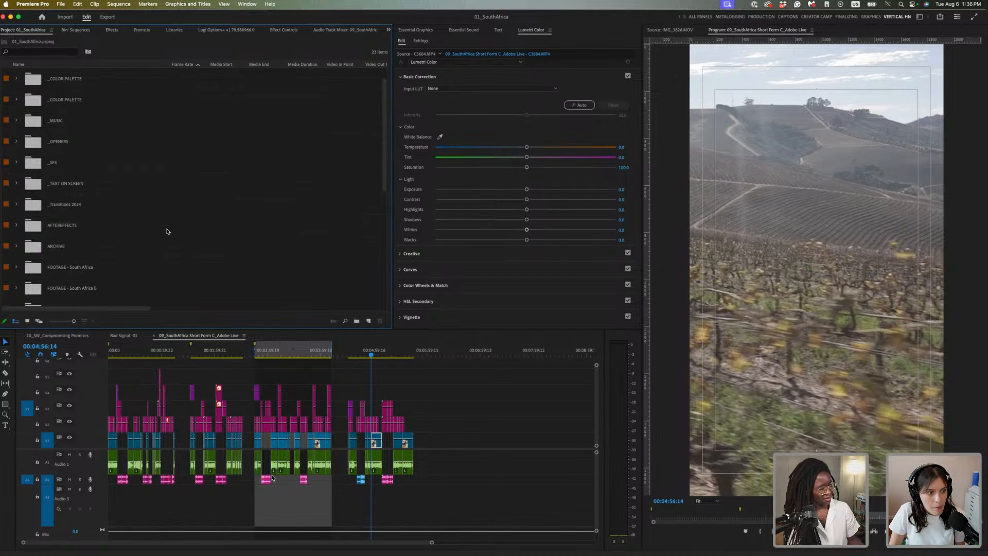
scroll(171, 257, down, 5)
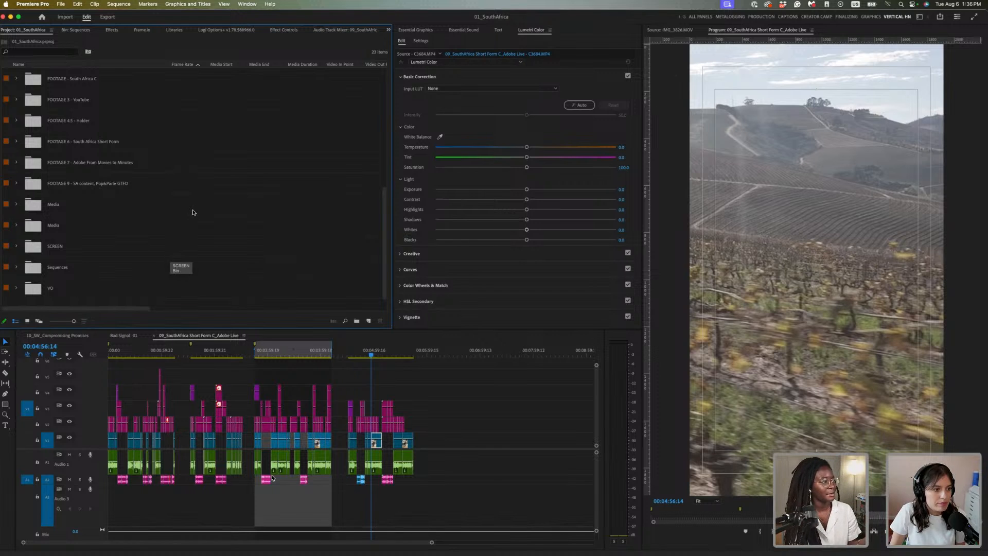
scroll(193, 208, up, 1)
scroll(192, 201, up, 5)
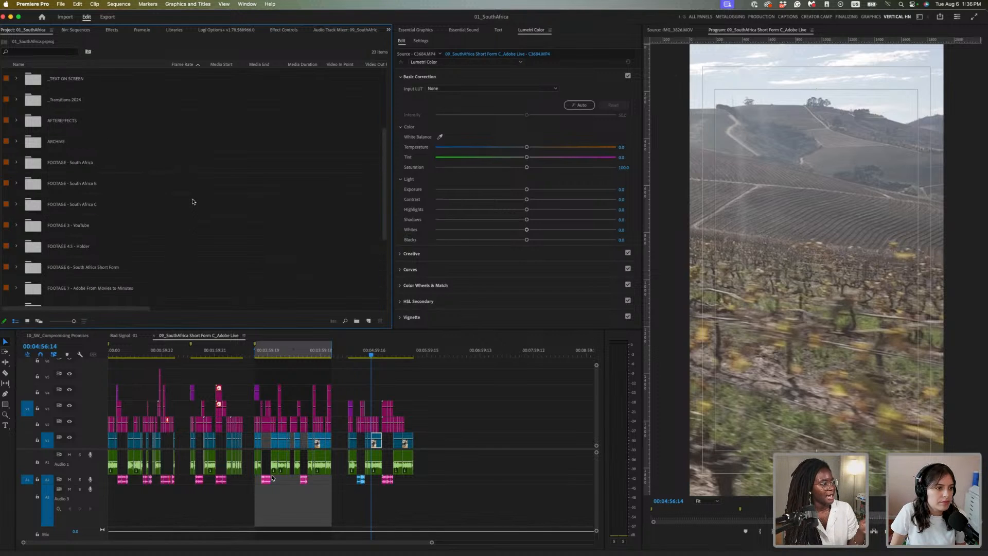
scroll(192, 201, down, 1)
scroll(100, 101, down, 2)
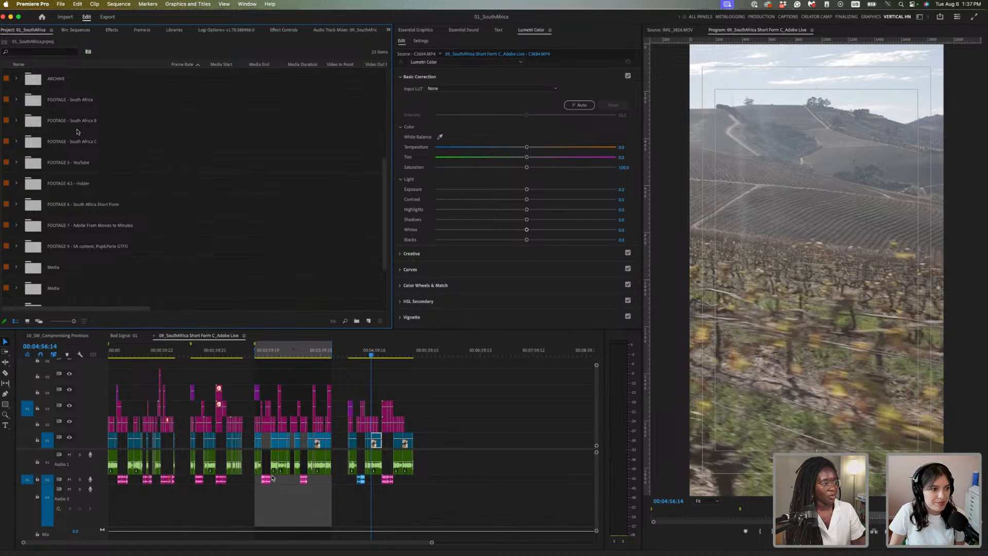
scroll(96, 229, down, 3)
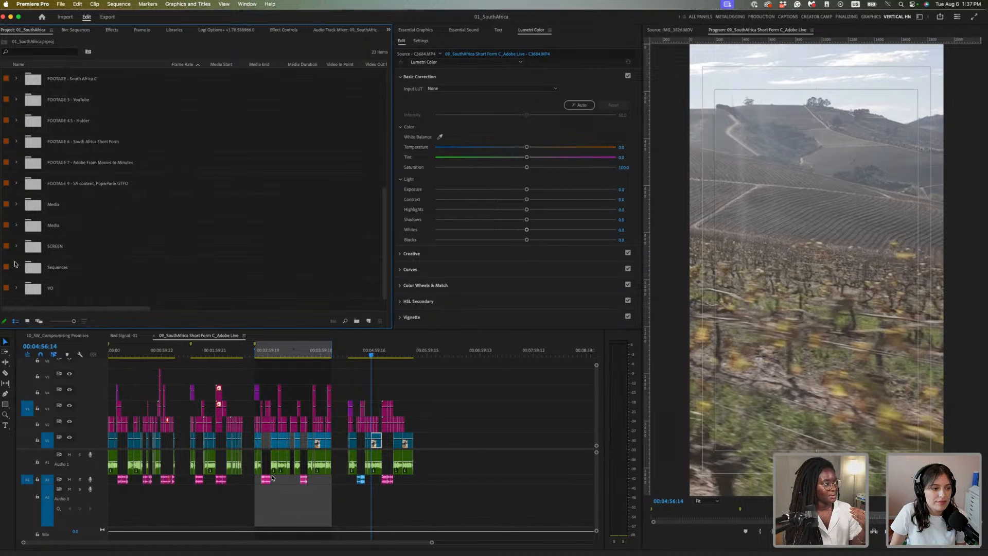
click(17, 266)
scroll(100, 237, down, 5)
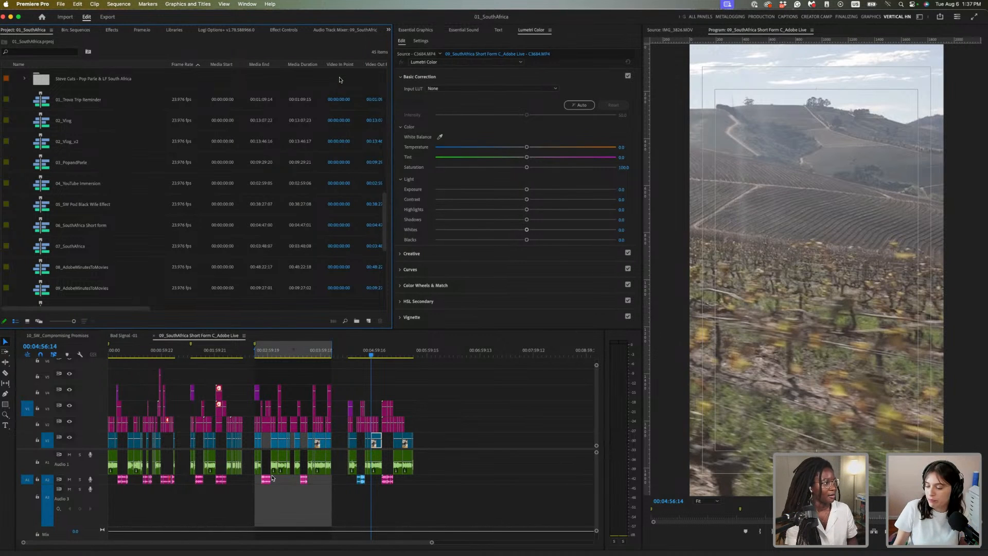
click(340, 80)
key(shift+bracketleft)
key(shift+bracketleft)
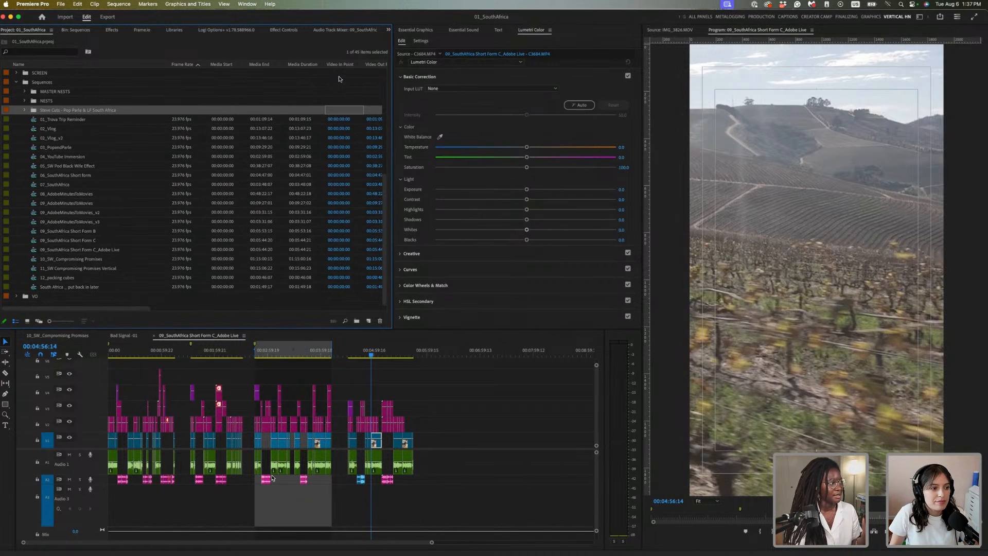
click(16, 82)
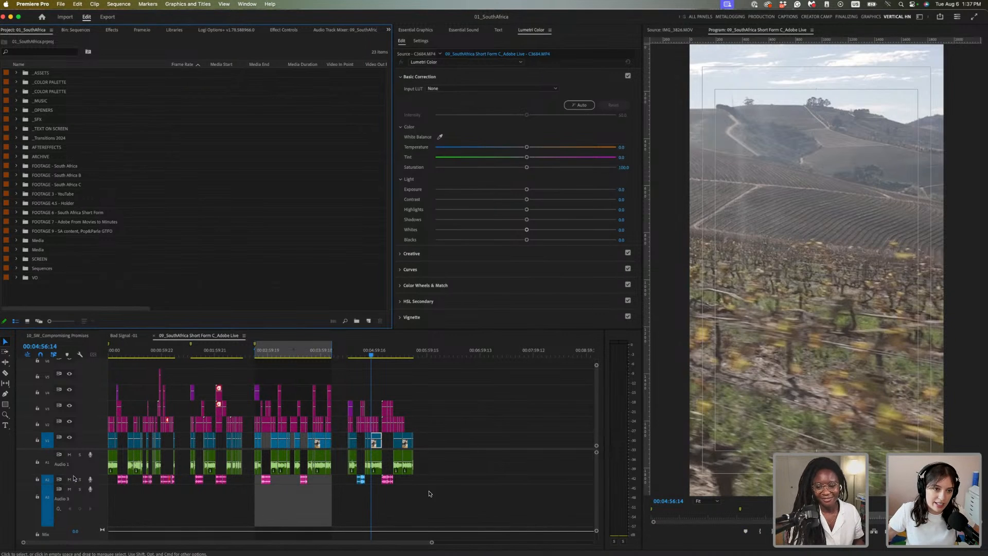
Zoom the timeline out to the whole sequence and cue the seated-woman clip at 00:05:34:20
key(=)
click(440, 459)
key(=)
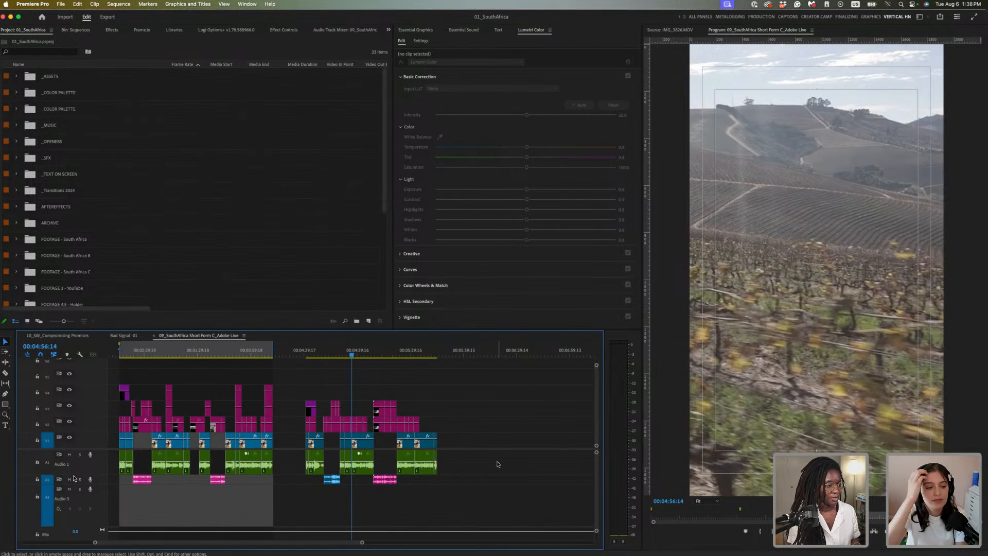
scroll(499, 464, left, 8)
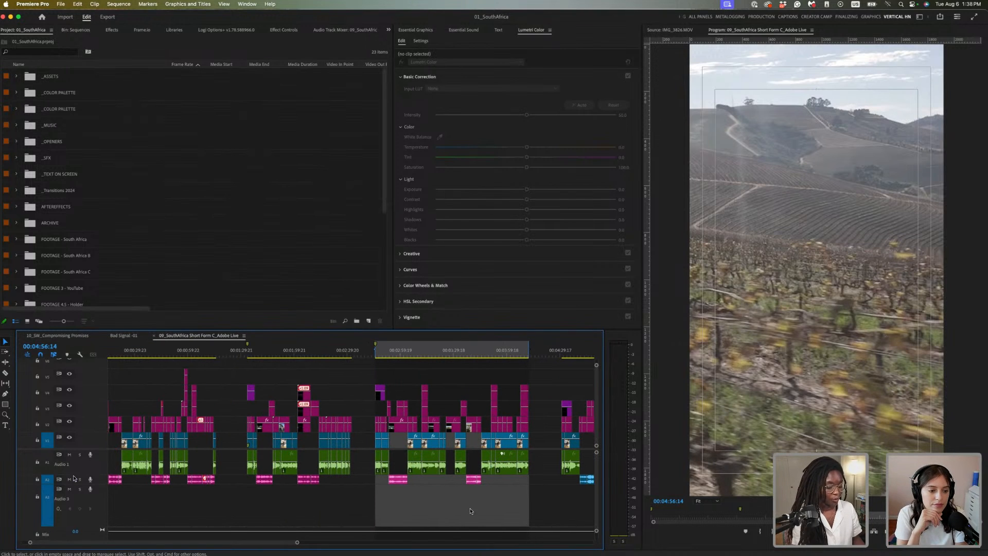
key(minus)
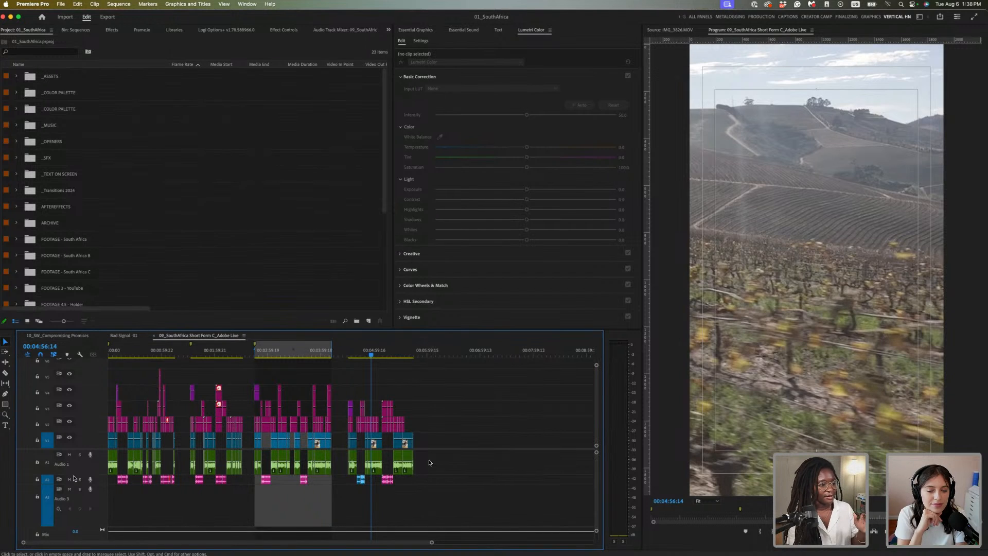
click(416, 356)
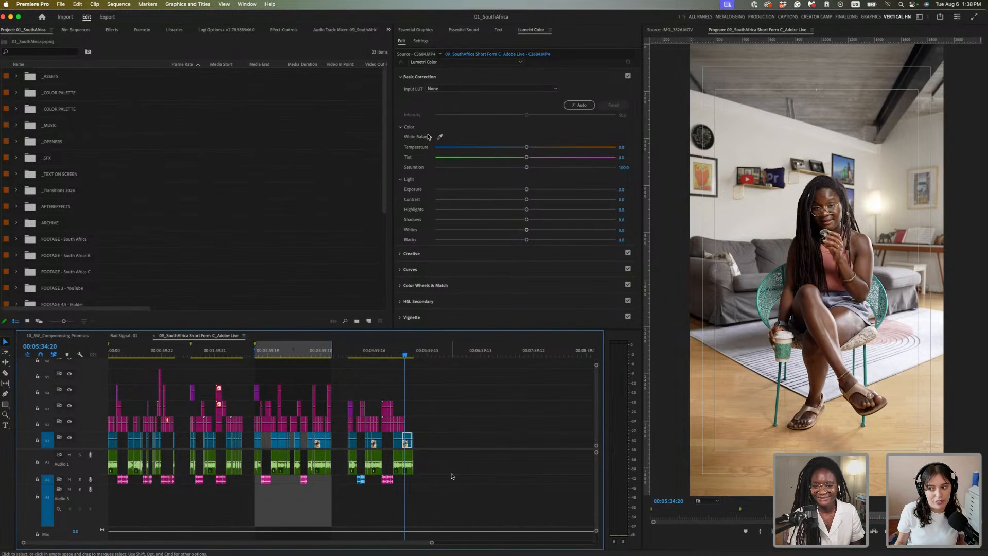
click(442, 467)
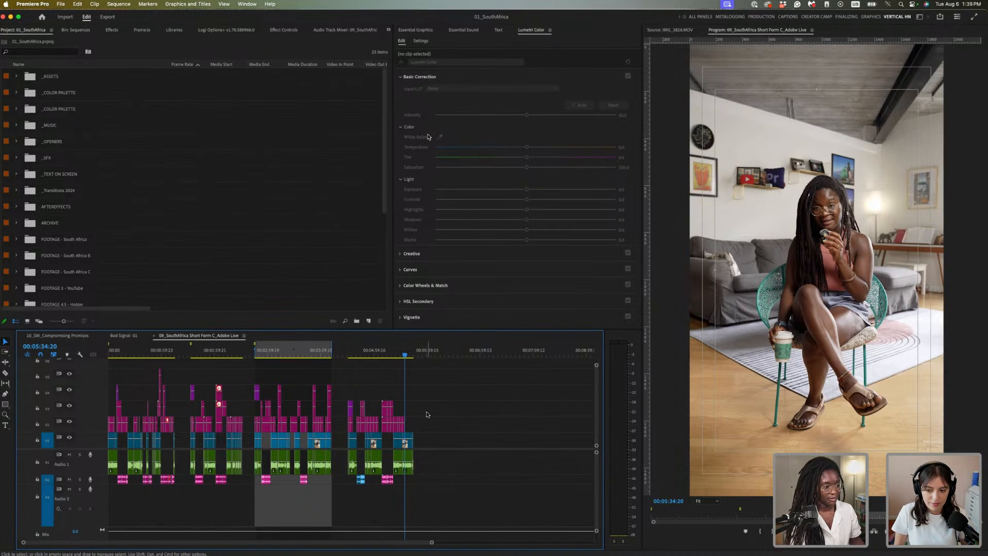
key(space)
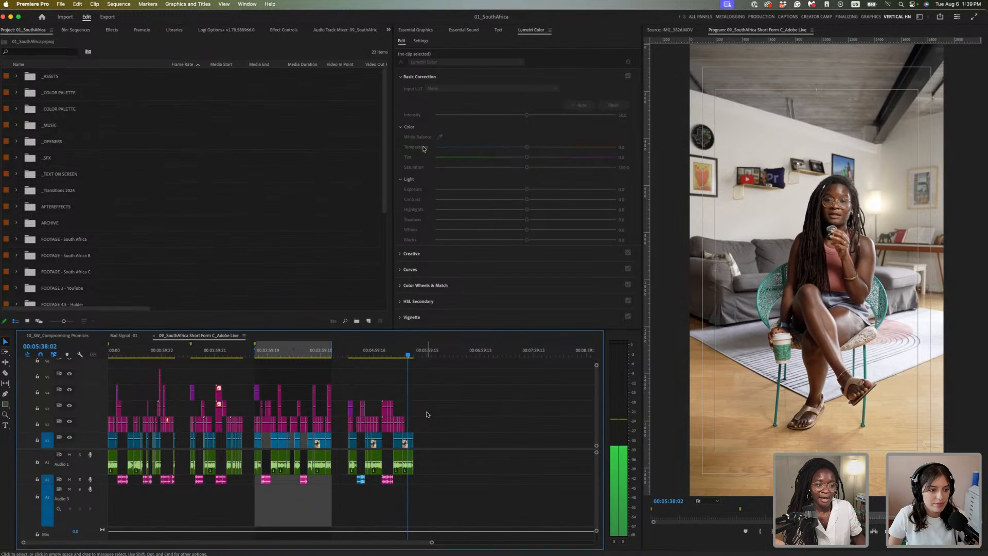
key(space)
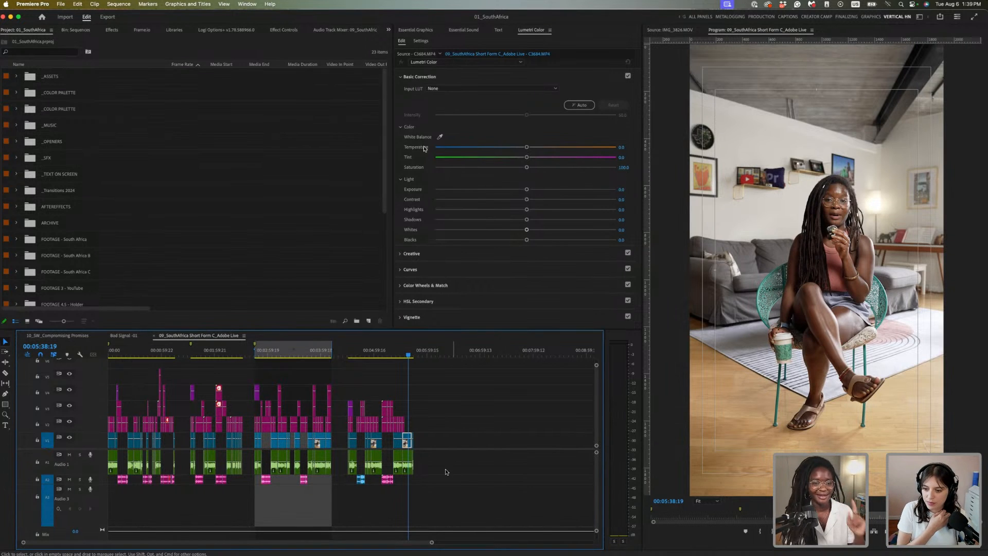
Marquee-select all the audio clips on the A1 track
drag(464, 464, 110, 466)
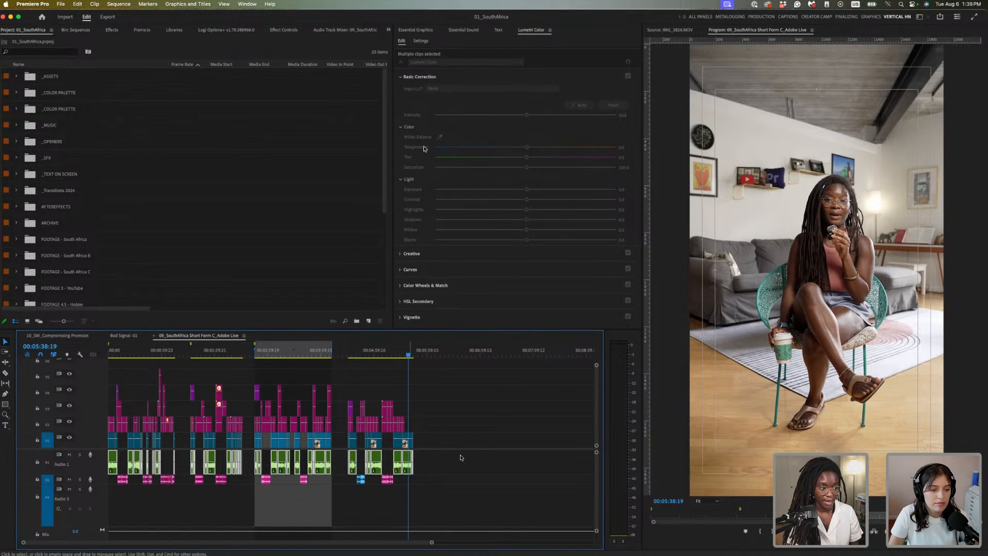
Set the selected Audio 1 clips' gain to 10 dB and return to the final studio clip
key(g)
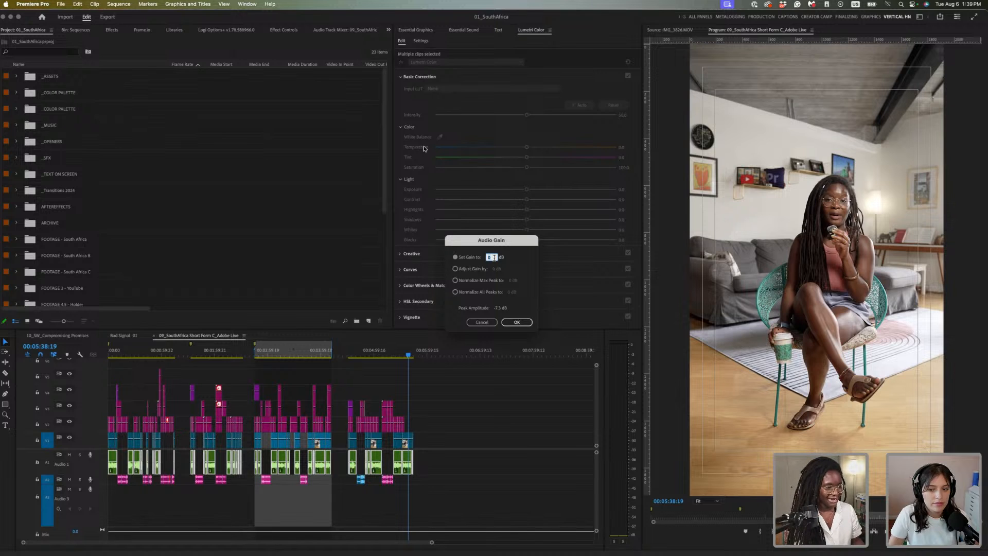
text(1)
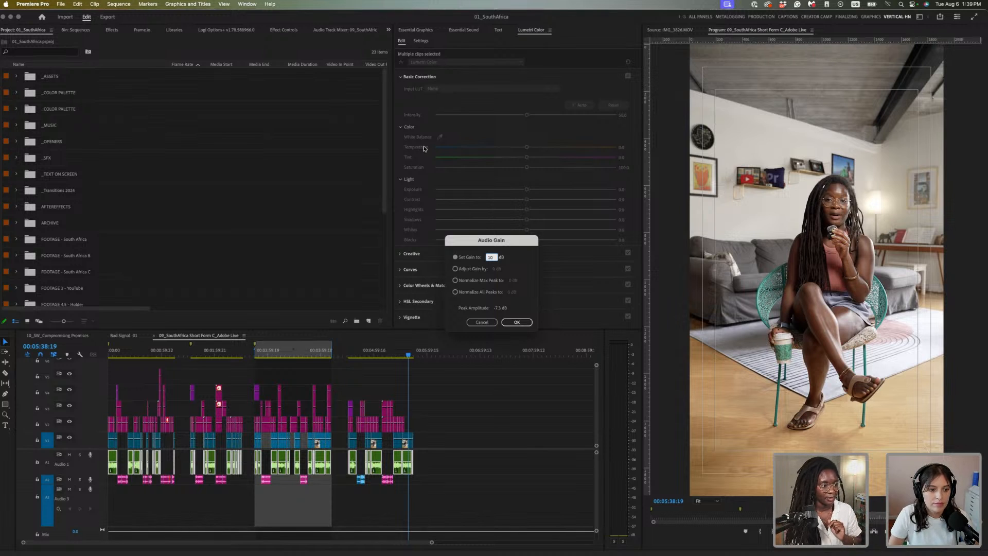
click(517, 322)
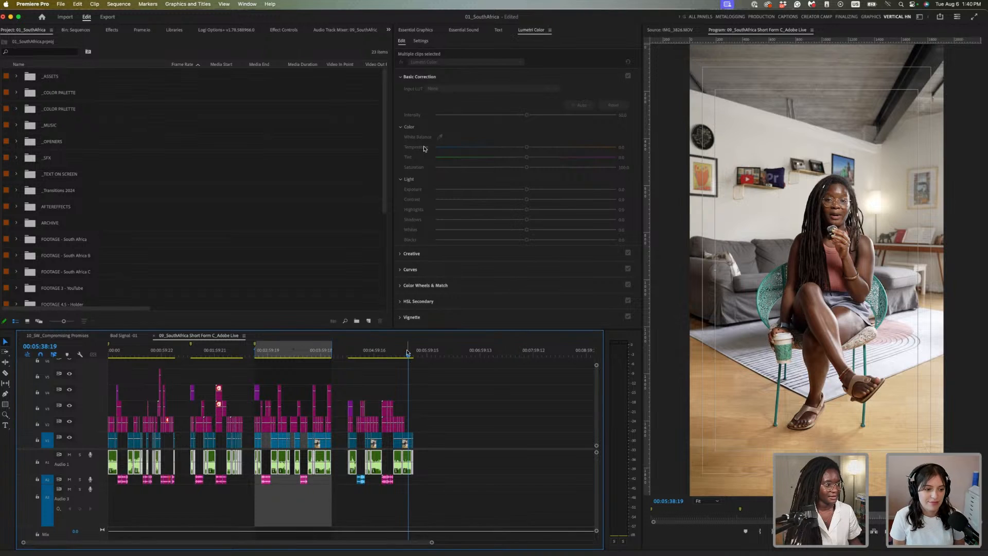
click(406, 353)
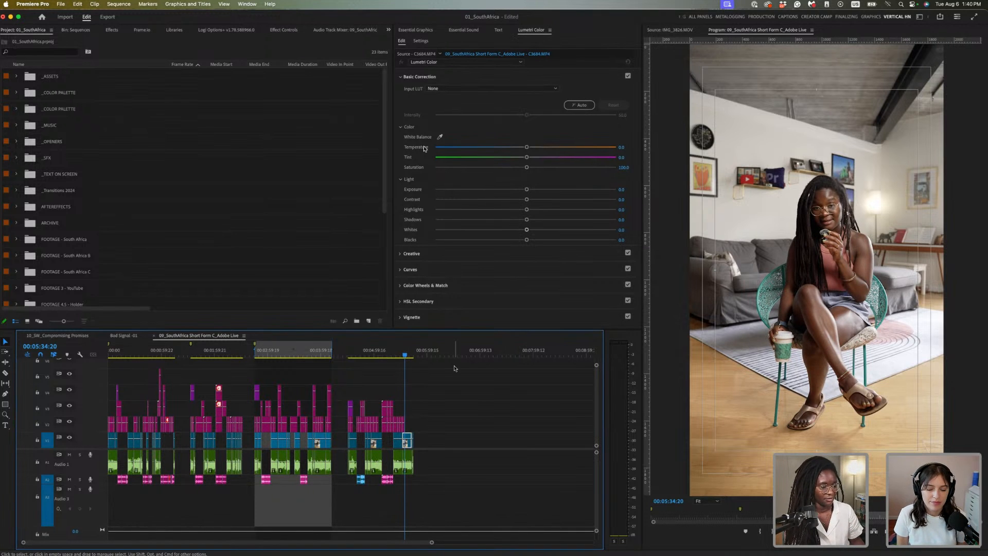
Play the louder clip, then show the Audio Track Mixer with its effect inserts expanded
key(space)
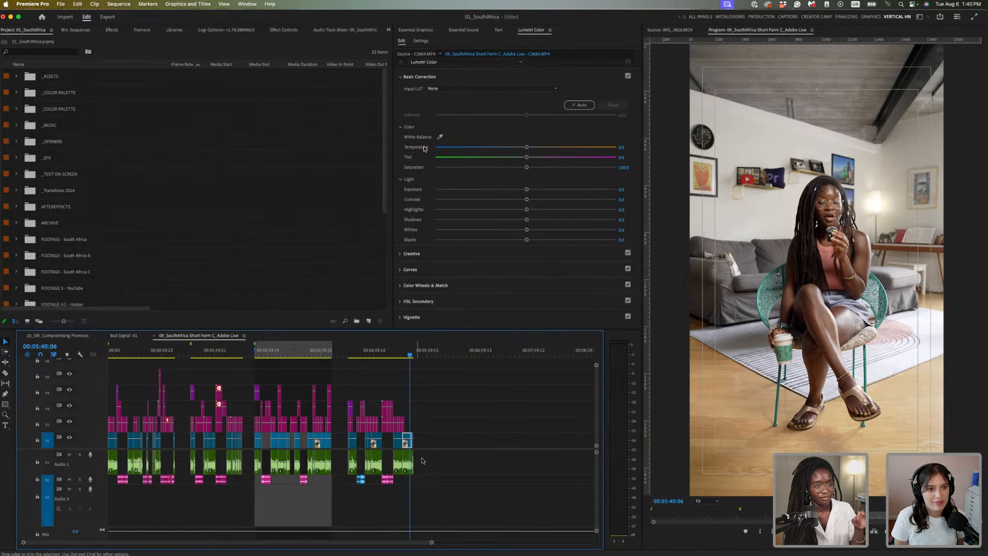
click(362, 33)
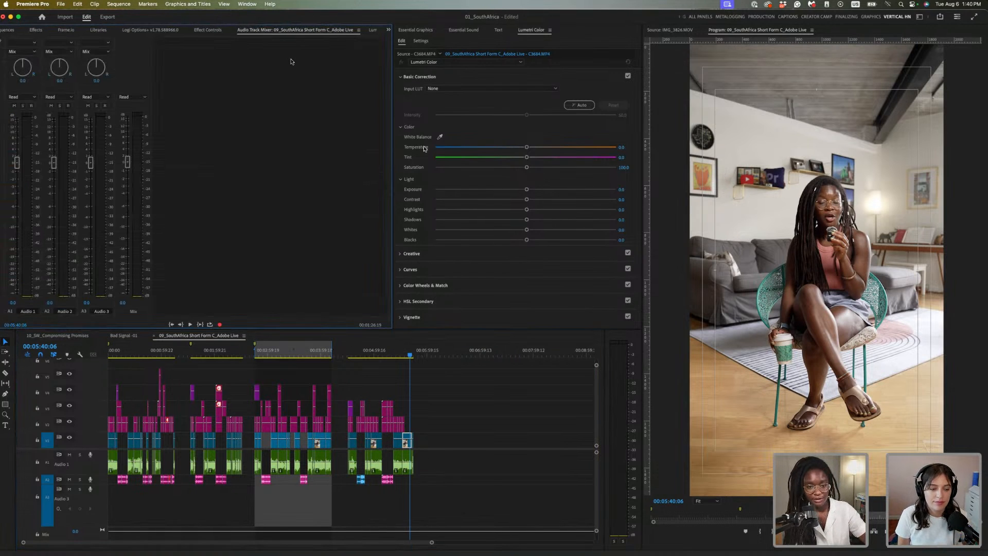
click(2, 41)
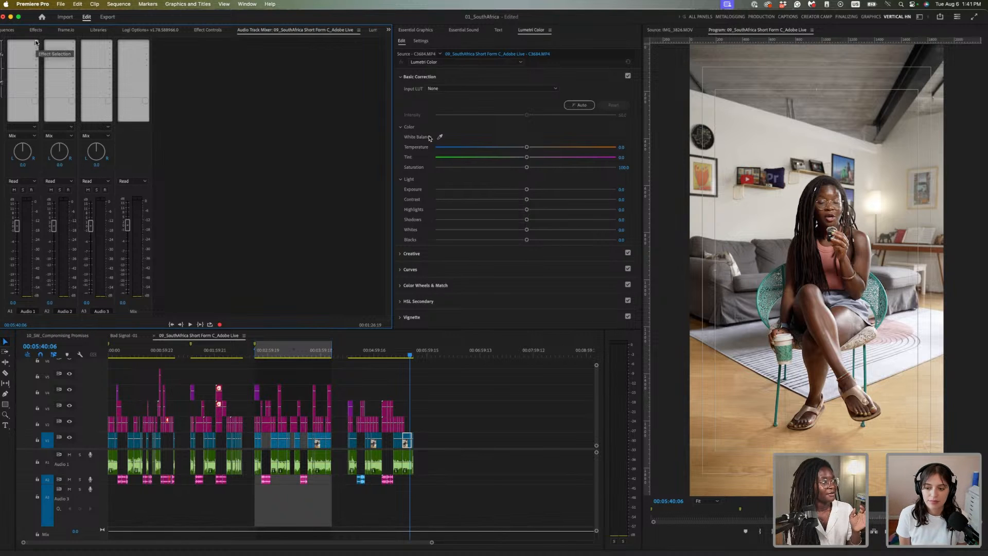
Add a Parametric Equalizer to Audio 1 with the Vocal Enhancer preset, band 3 eased to 286 Hz, -2.2 dB
click(56, 109)
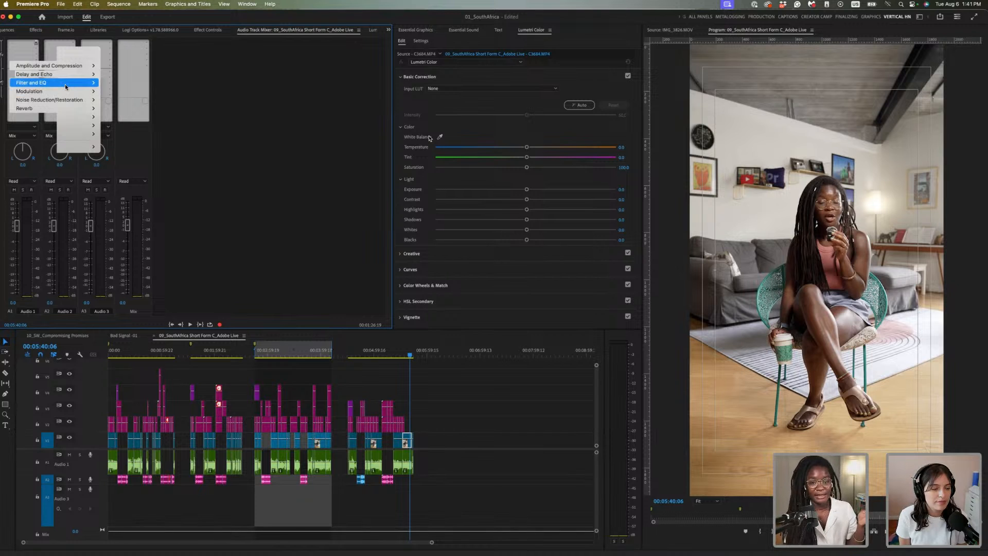
mouse_move(64, 84)
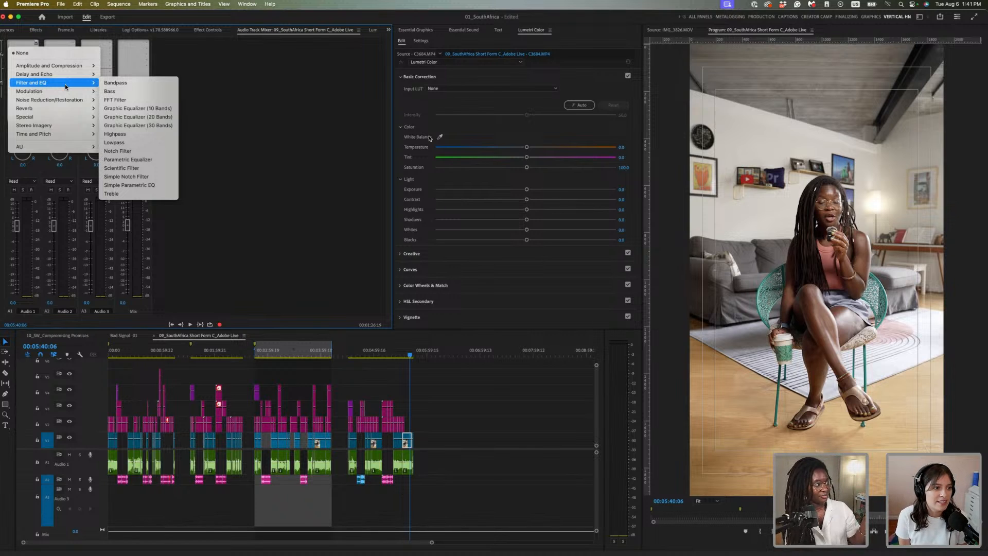
click(163, 160)
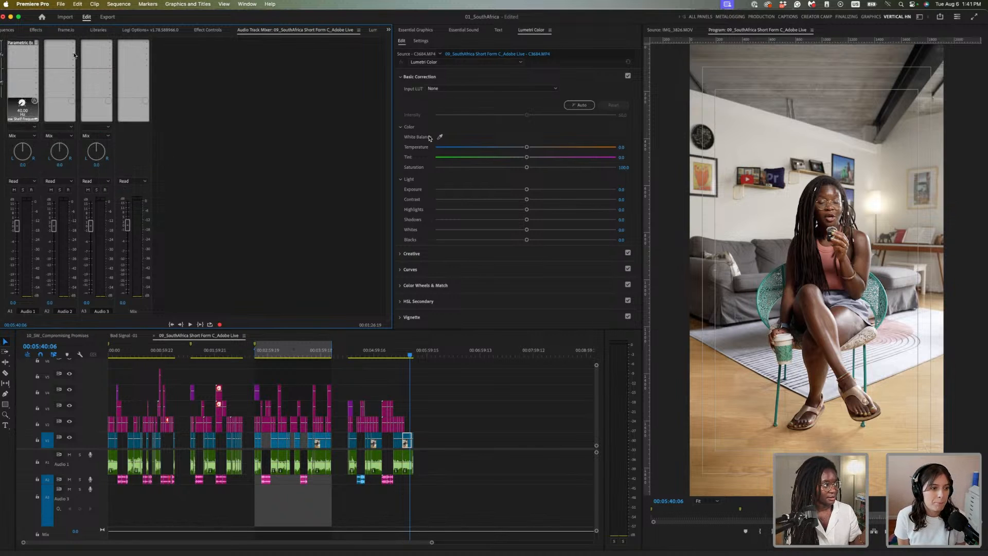
double_click(28, 42)
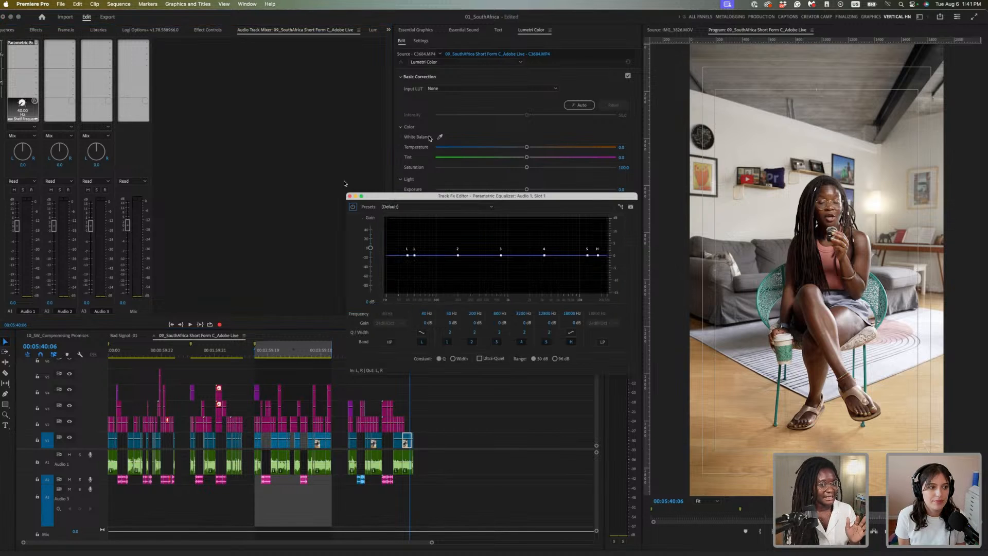
click(479, 208)
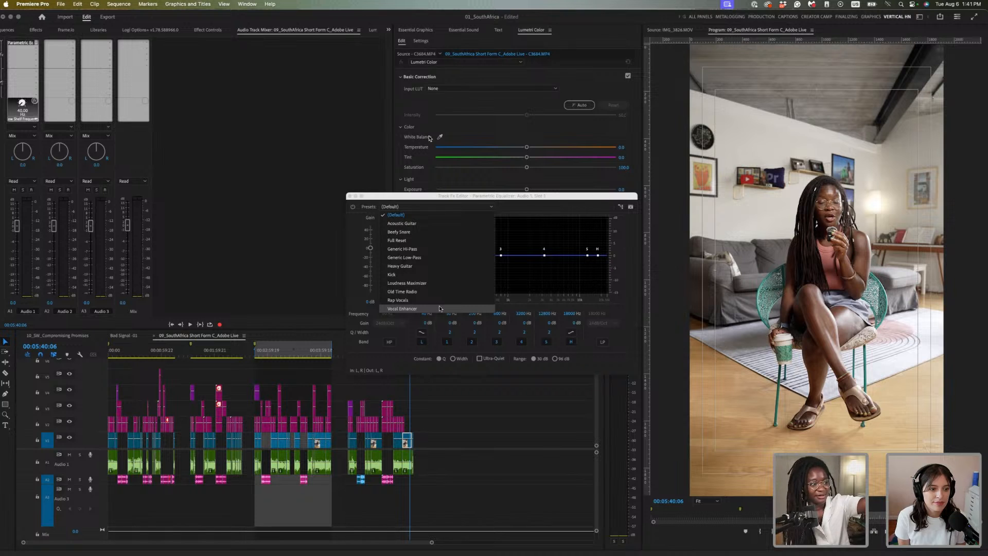
key(Return)
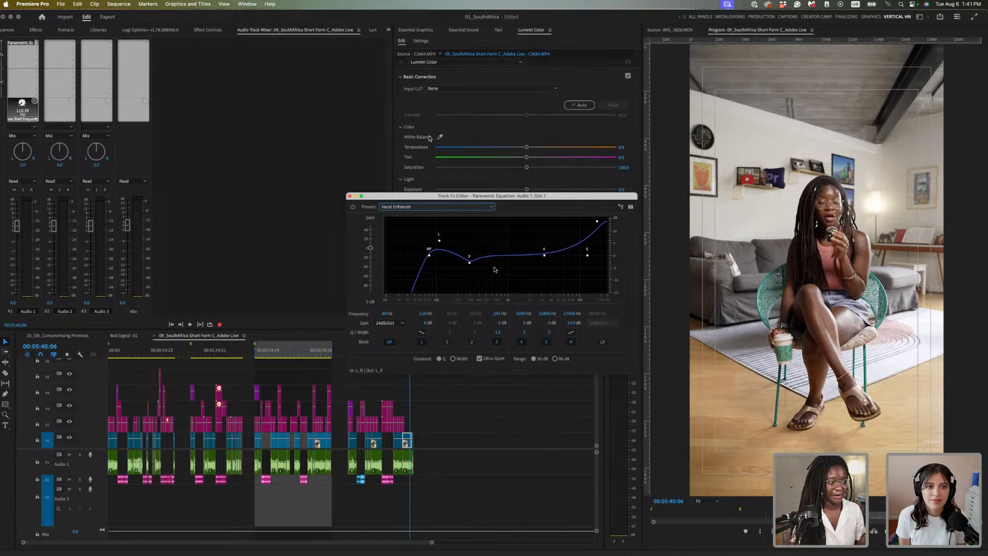
click(469, 263)
drag(470, 264, 466, 266)
Play the wine barrel clip with and without the equalizer to compare, then close its editor
drag(431, 196, 528, 155)
click(400, 351)
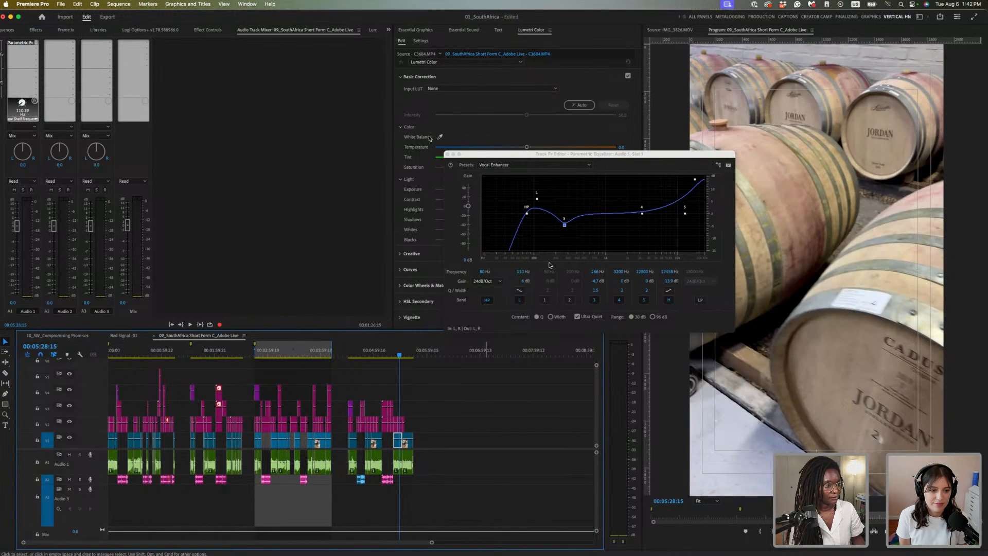
key(space)
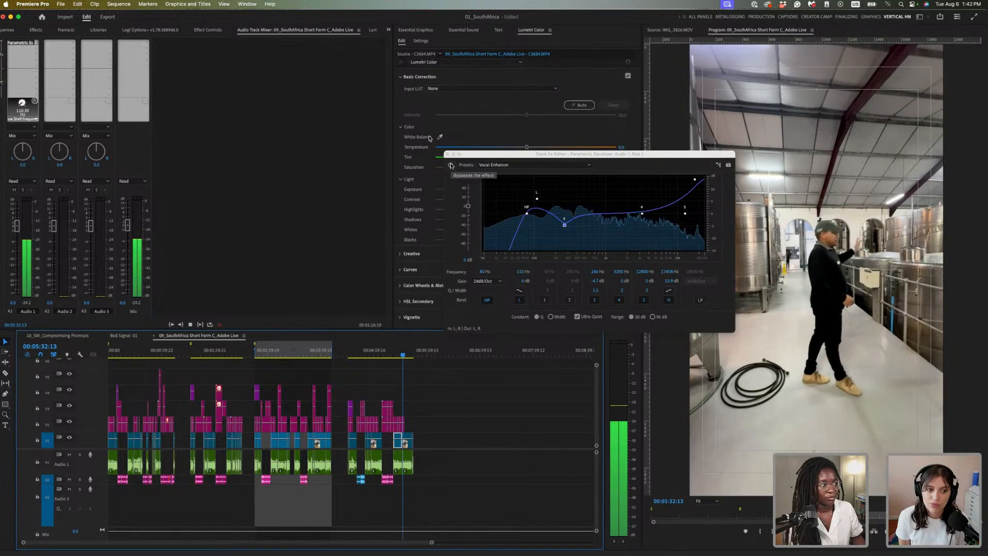
key(space)
click(451, 165)
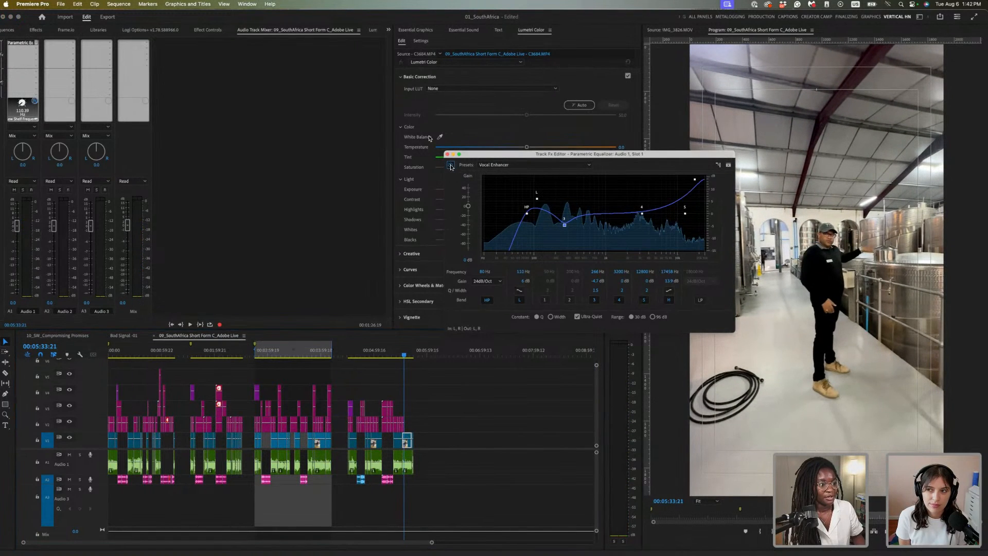
key(space)
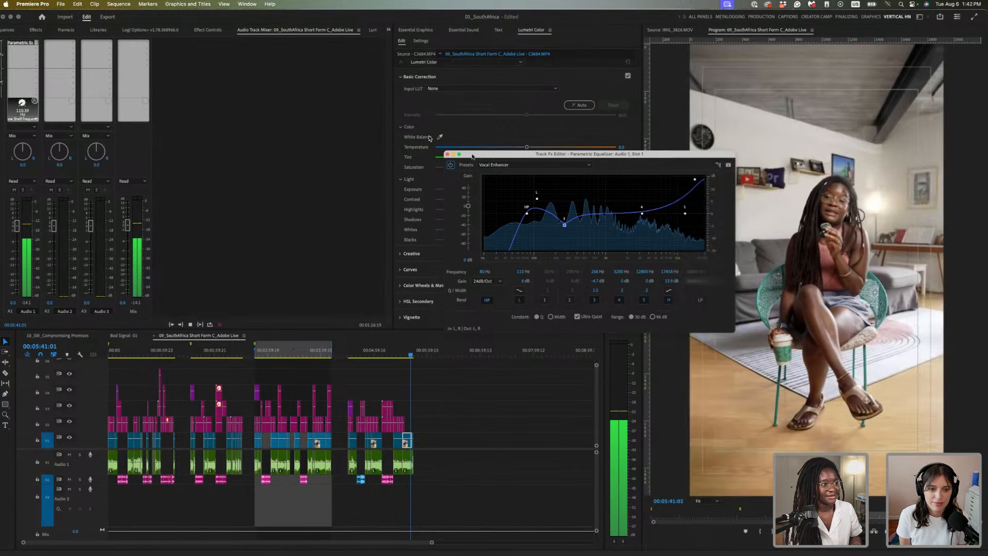
key(space)
click(190, 214)
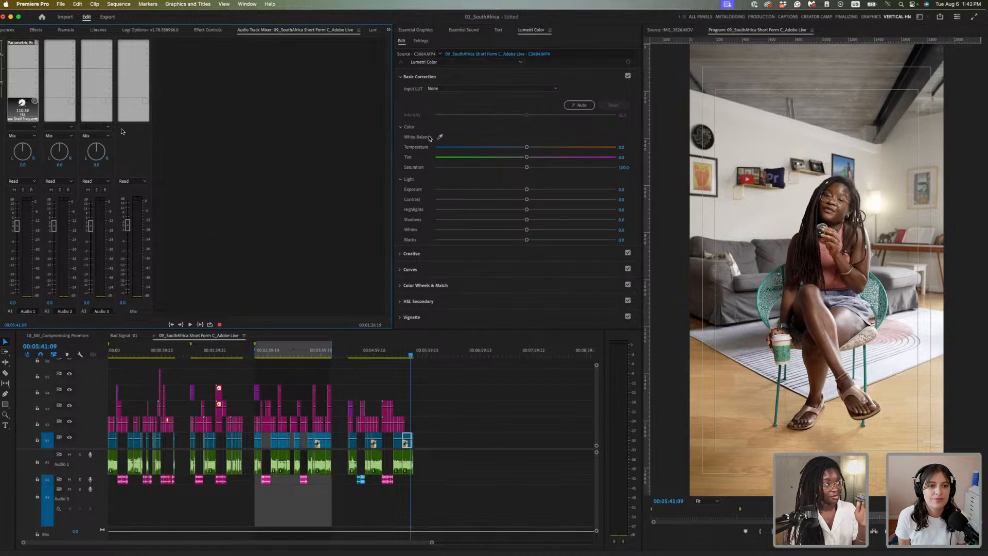
Put a Multiband Compressor in Audio 1's second effect slot and open its editor
click(35, 50)
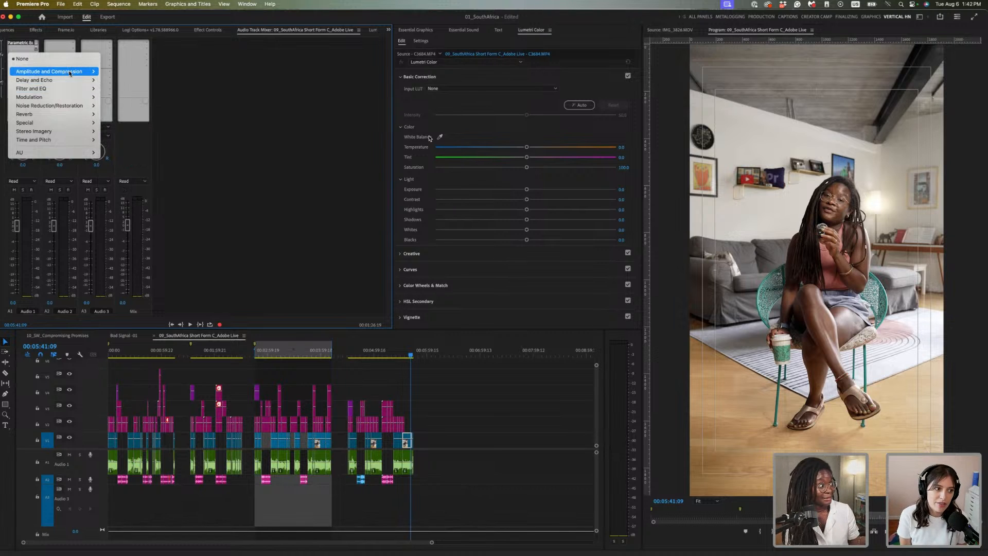
mouse_move(70, 72)
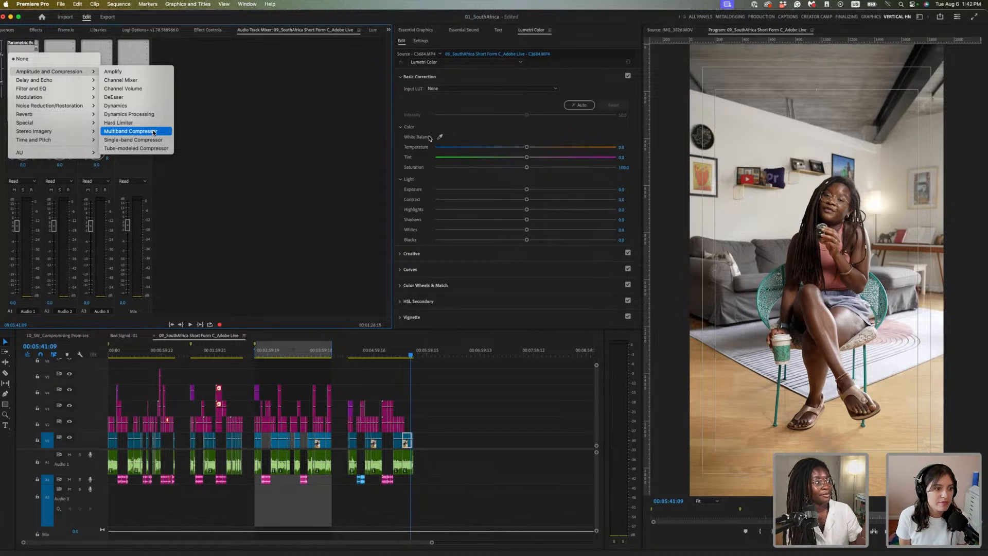
click(153, 133)
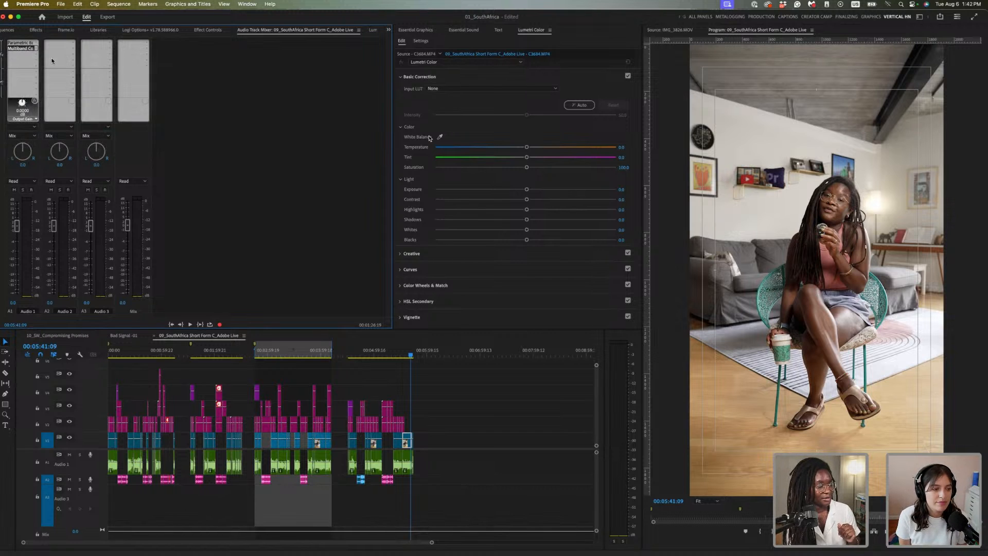
double_click(26, 49)
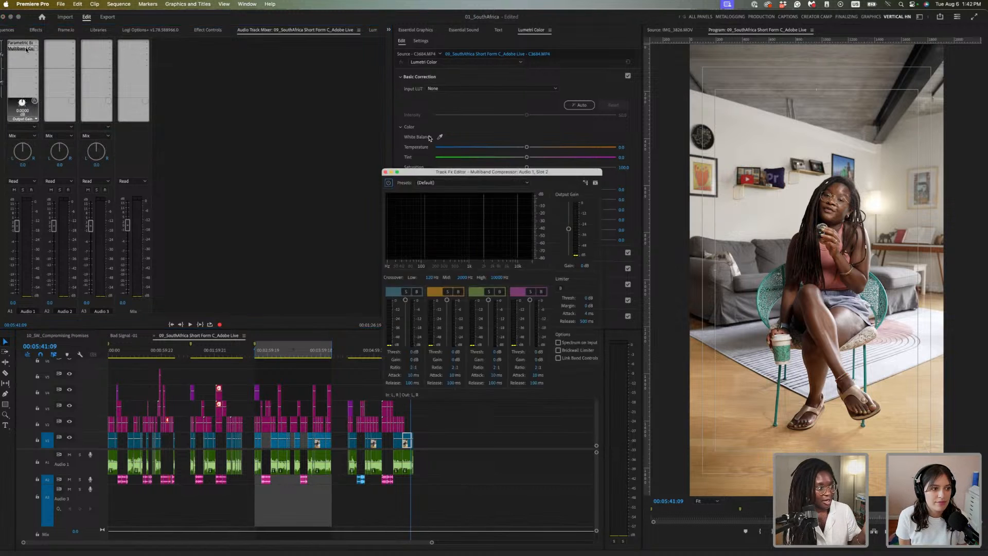
Load the De-Esser preset into Audio 1's Multiband Compressor and return the playhead to 00:05:34:20
click(460, 182)
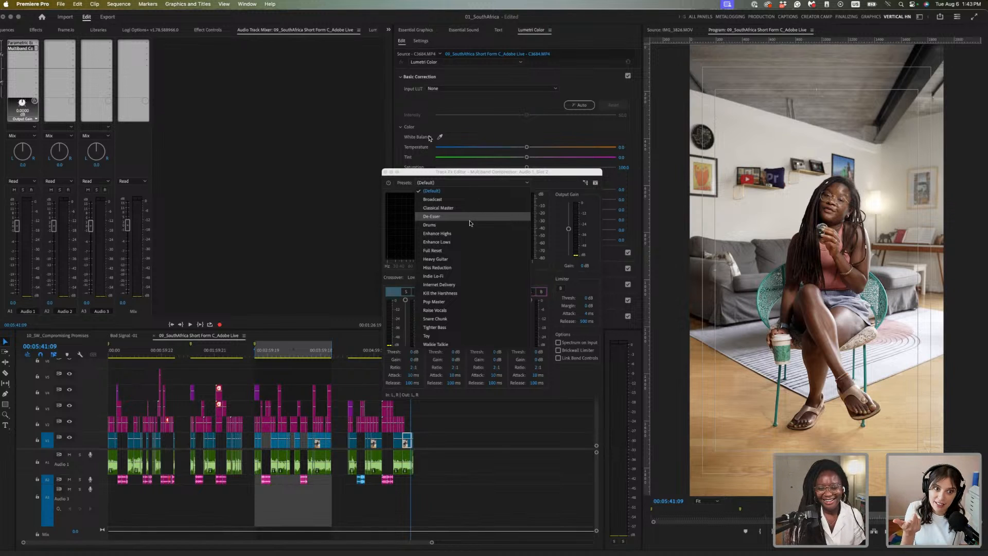
click(486, 219)
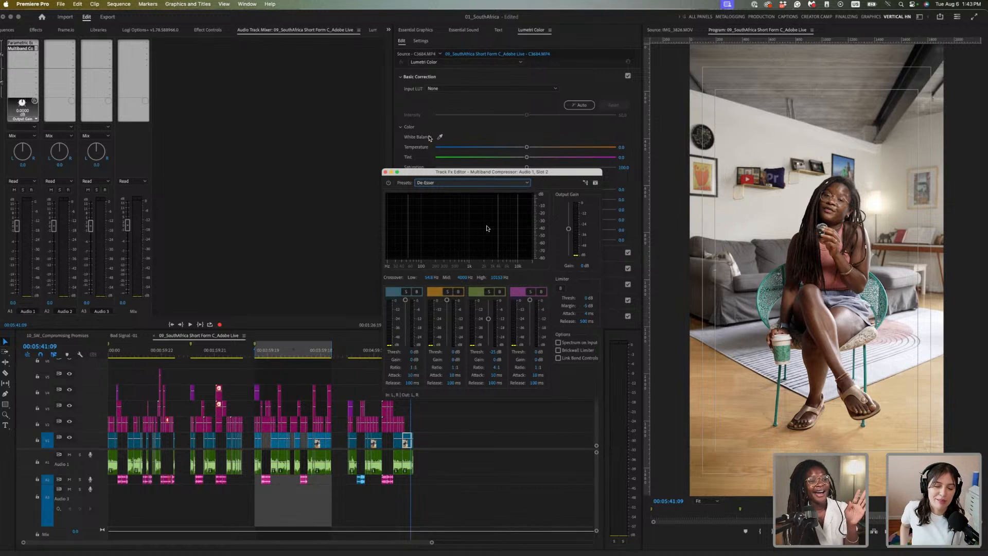
click(386, 173)
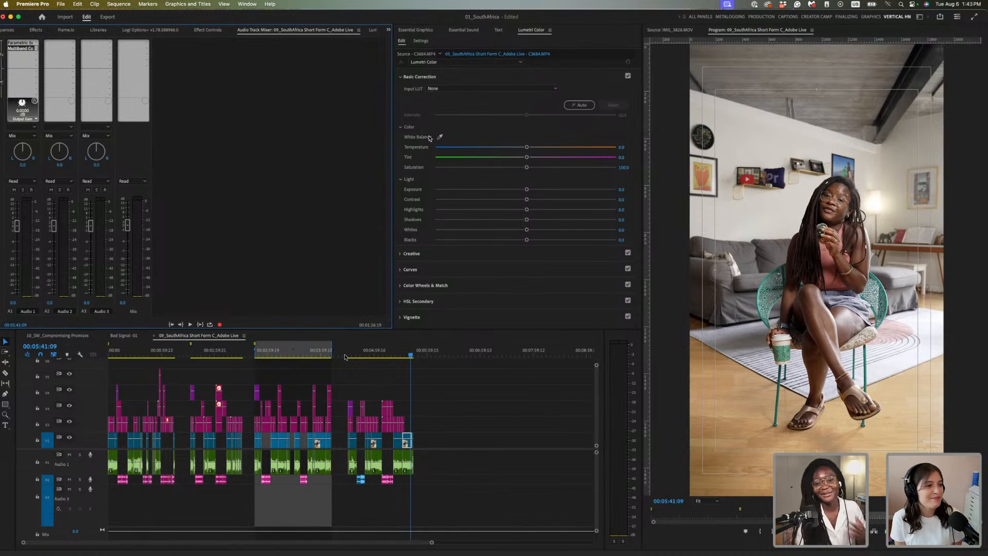
click(406, 354)
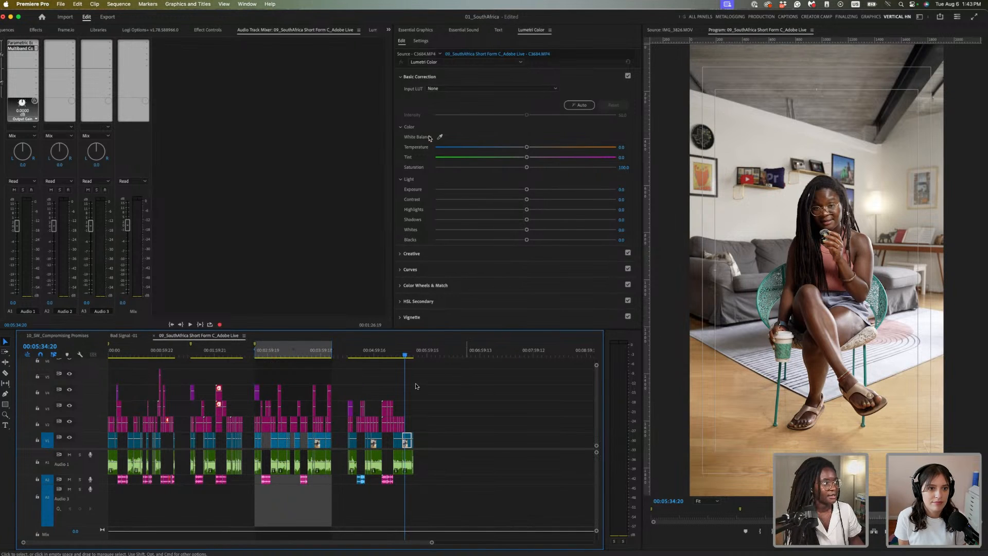
Add a Hard Limiter to Audio 1 and try its Limit to -3dB preset
click(36, 55)
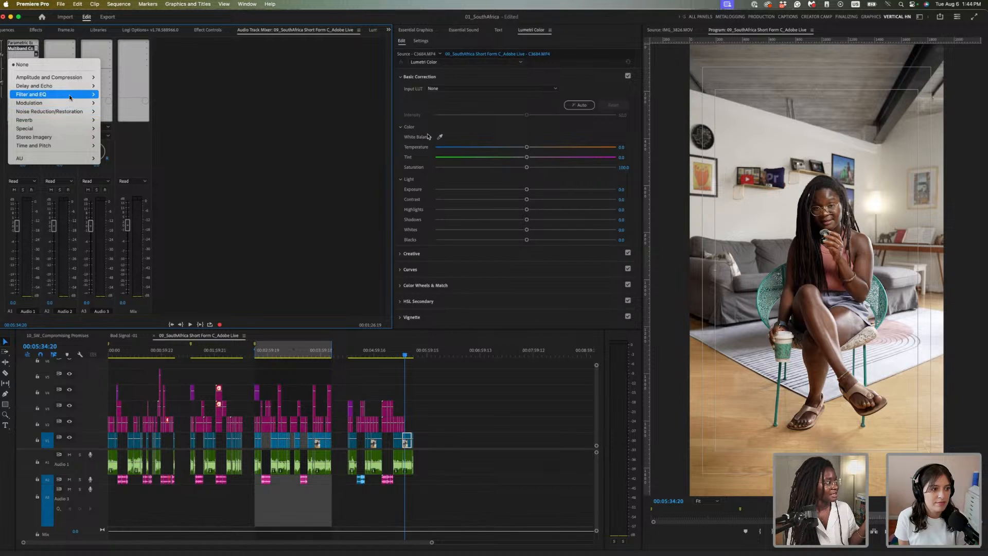
mouse_move(70, 93)
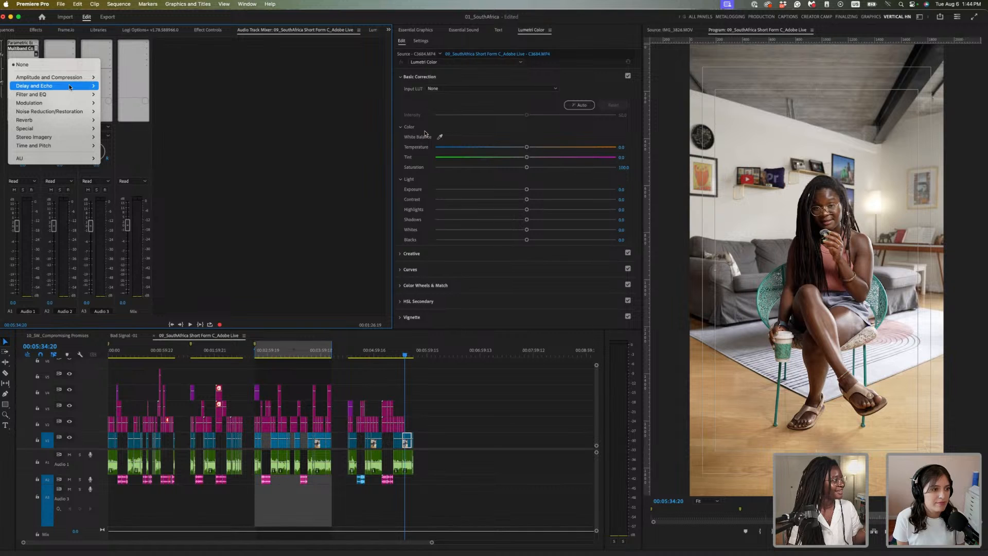
click(124, 128)
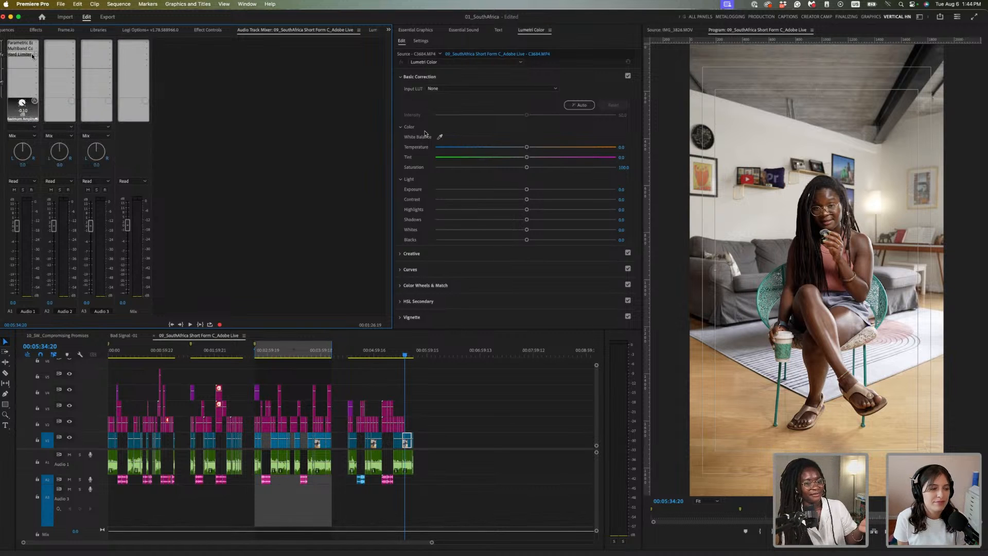
double_click(38, 56)
click(511, 245)
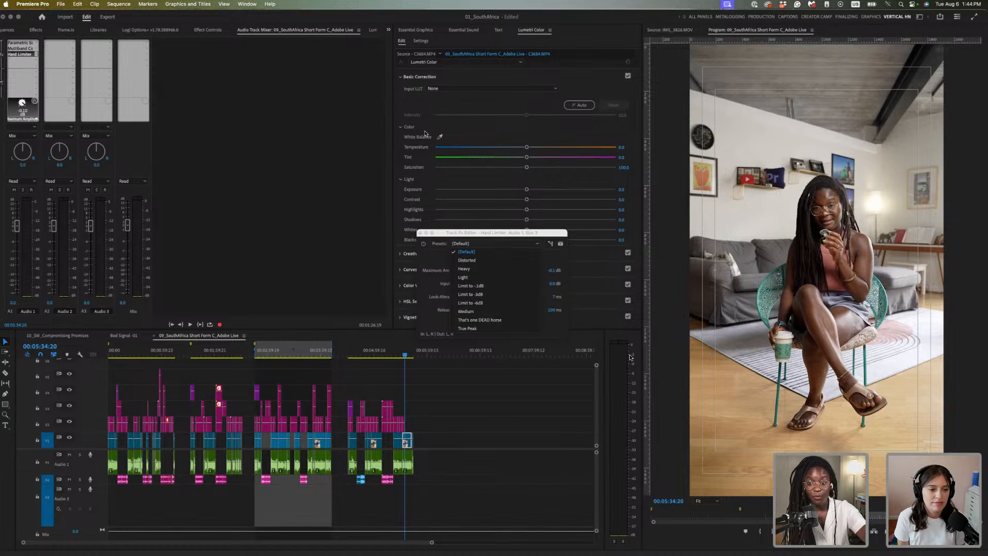
click(504, 295)
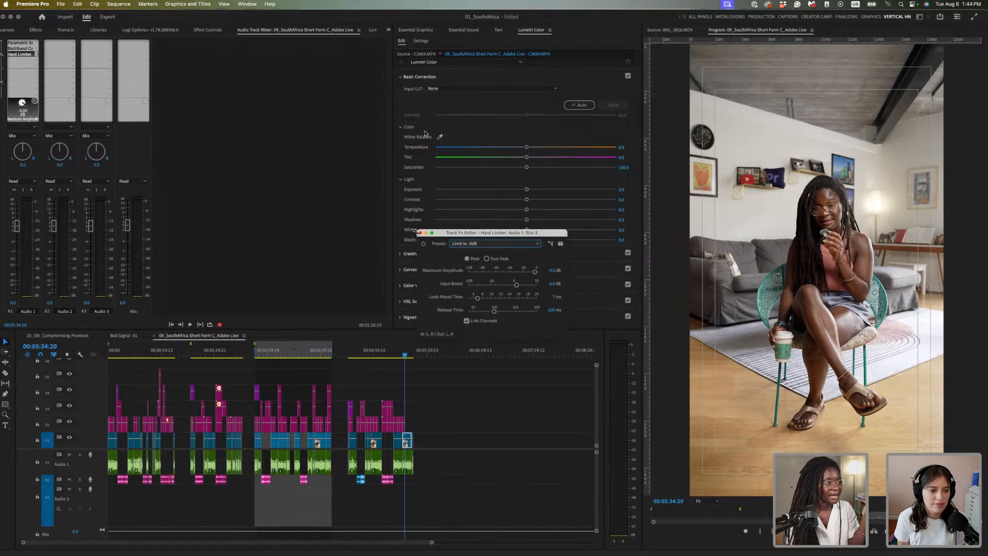
Play from the warehouse shot, switch the limiter to Limit to -1dB, then stop playback
click(401, 352)
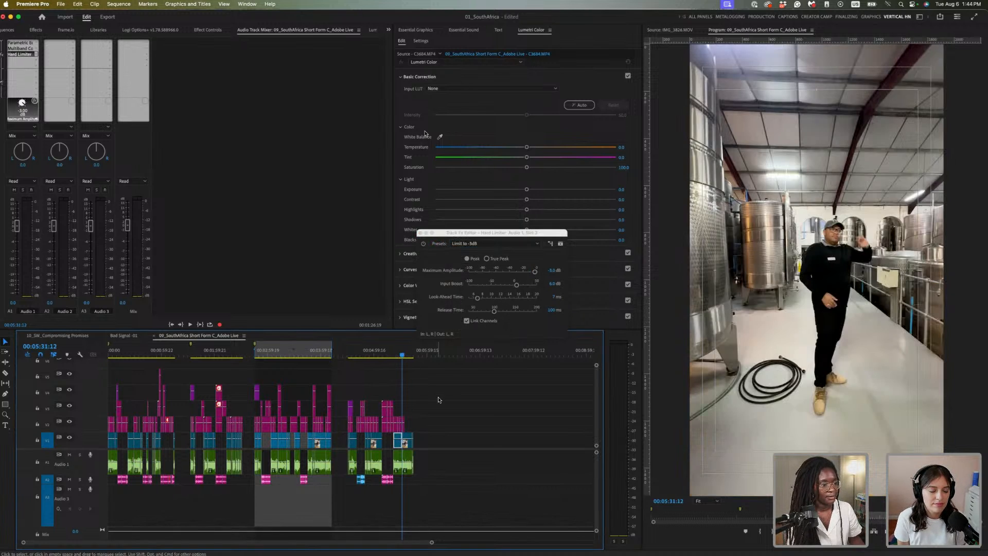
key(space)
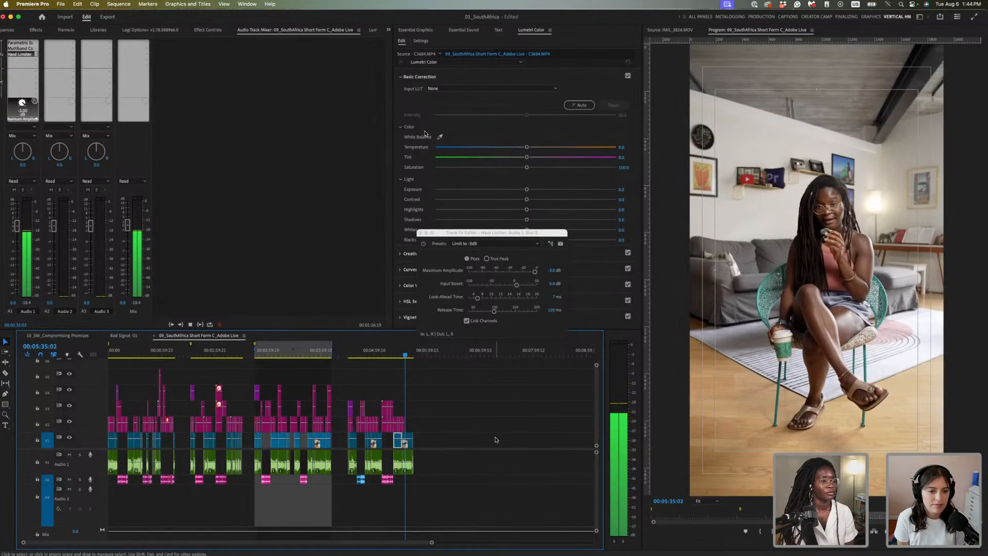
click(533, 242)
click(493, 286)
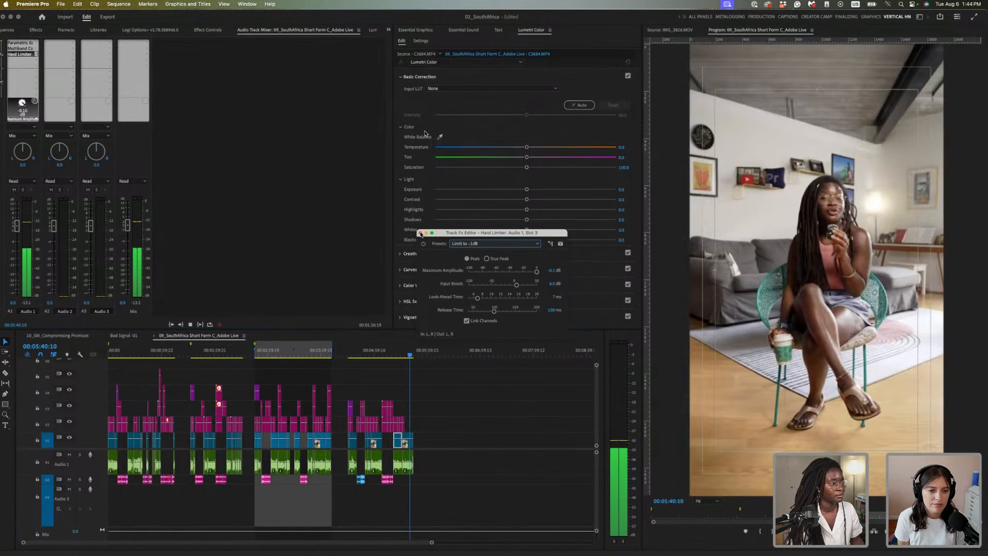
click(453, 424)
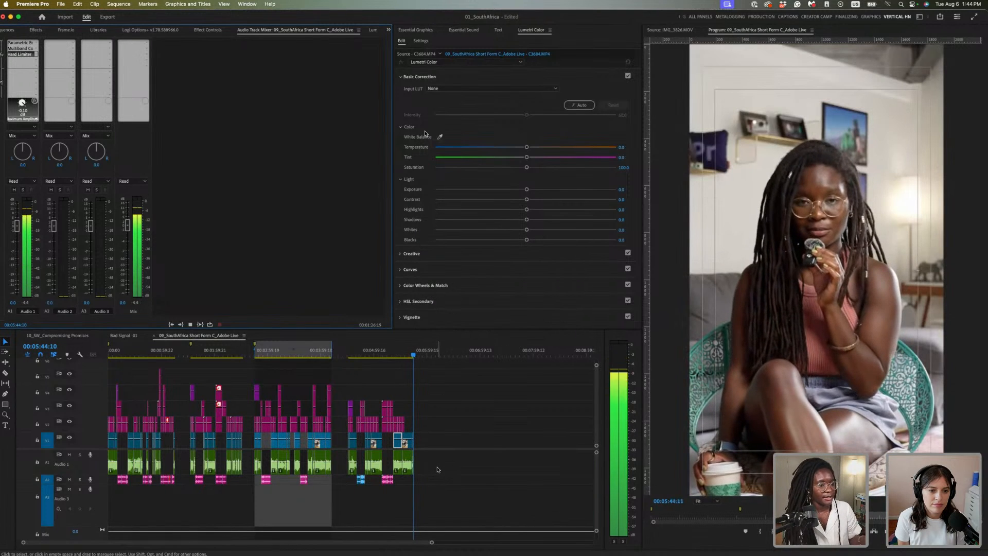
key(space)
Set the Audio Gain on every Audio 1 clip to 15 dB, up from 10 dB
click(437, 469)
drag(438, 469, 108, 470)
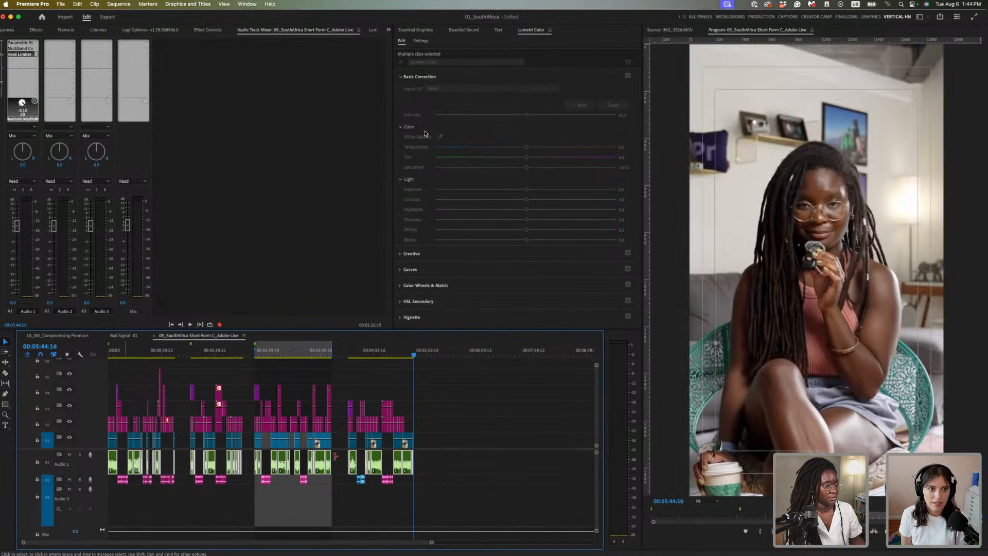
right_click(406, 468)
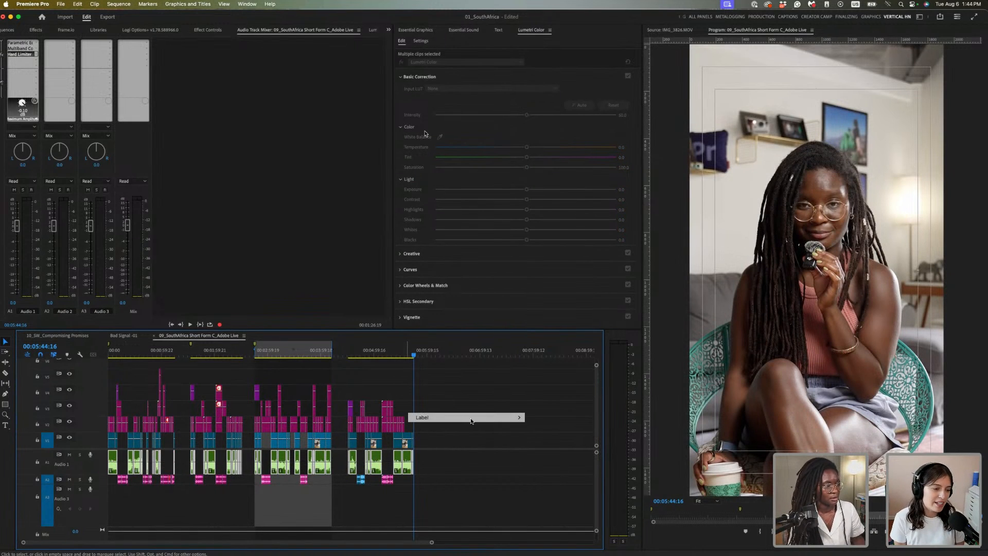
click(474, 456)
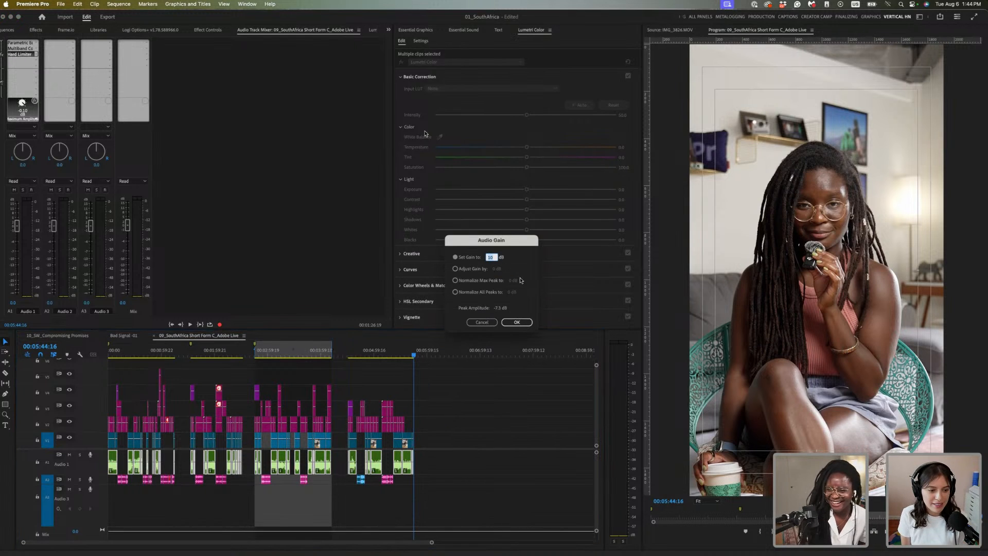
click(496, 257)
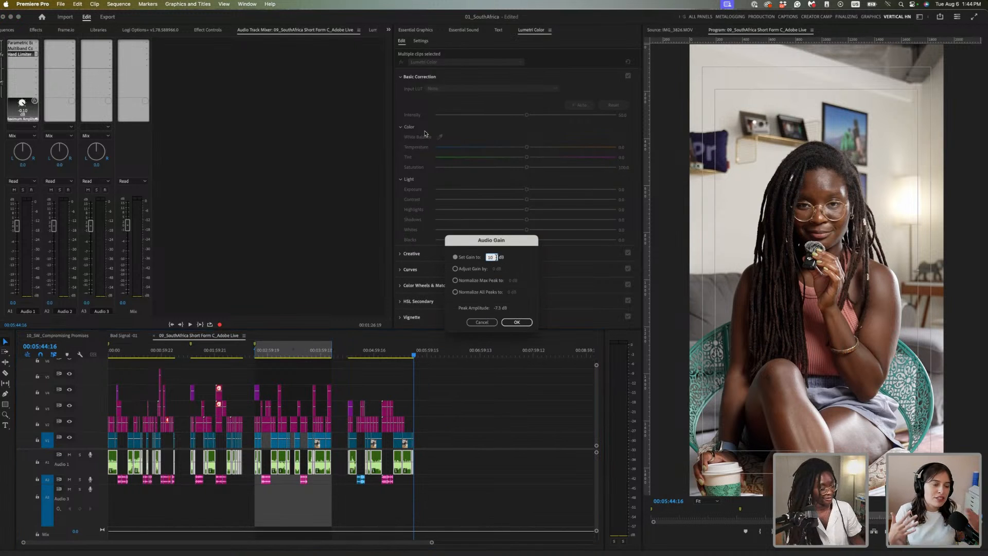
double_click(496, 257)
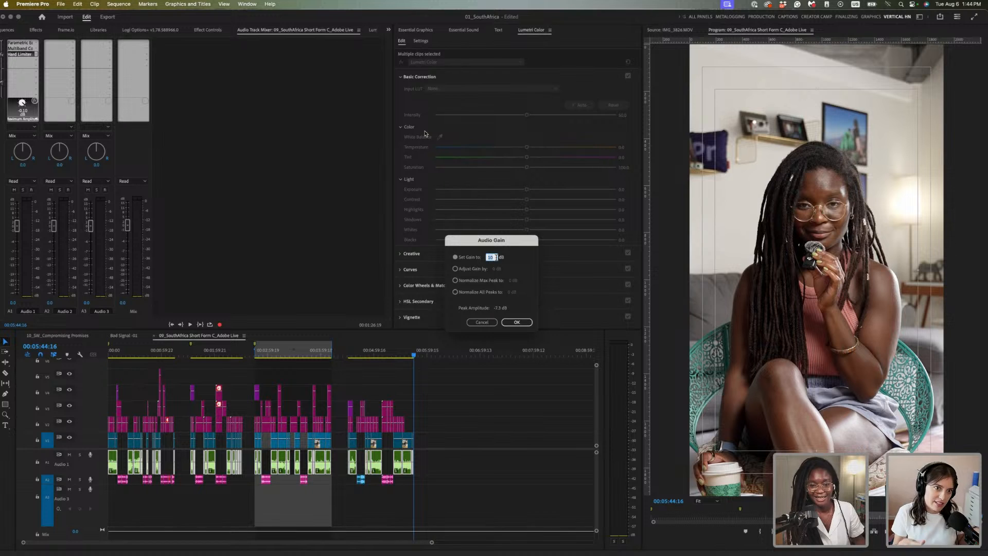
text(1)
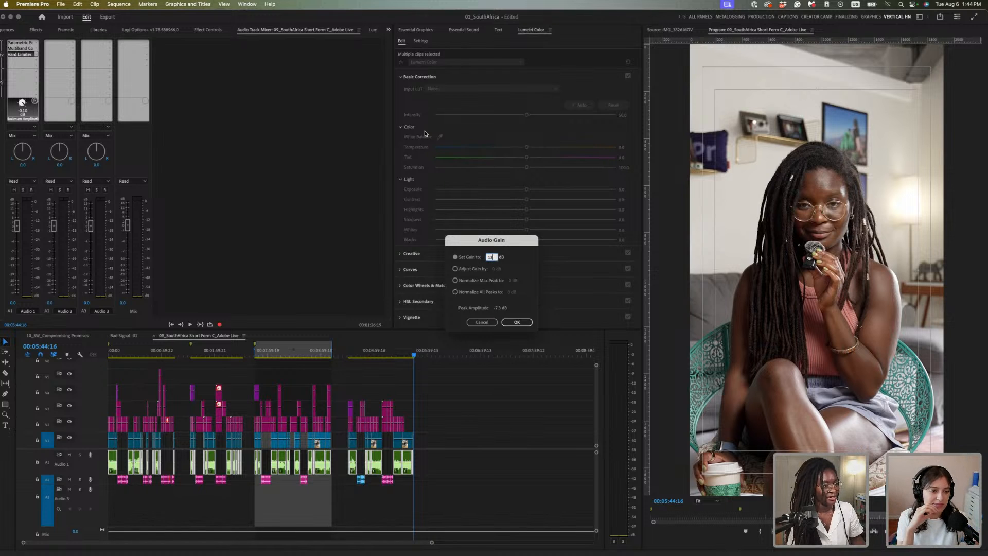
click(519, 322)
key(Up)
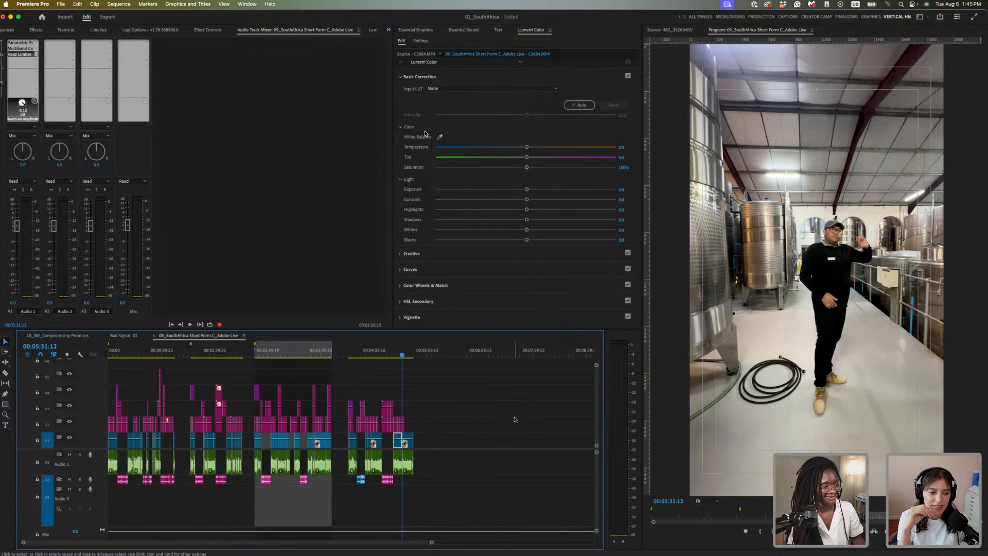
Play from the warehouse shot to hear the adjusted audio, then zoom the timeline in
key(space)
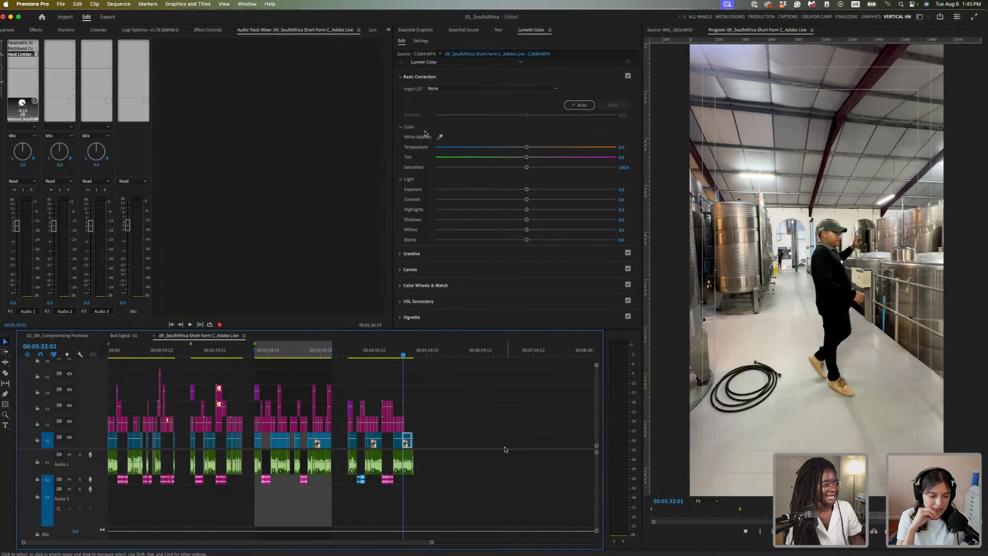
key(space)
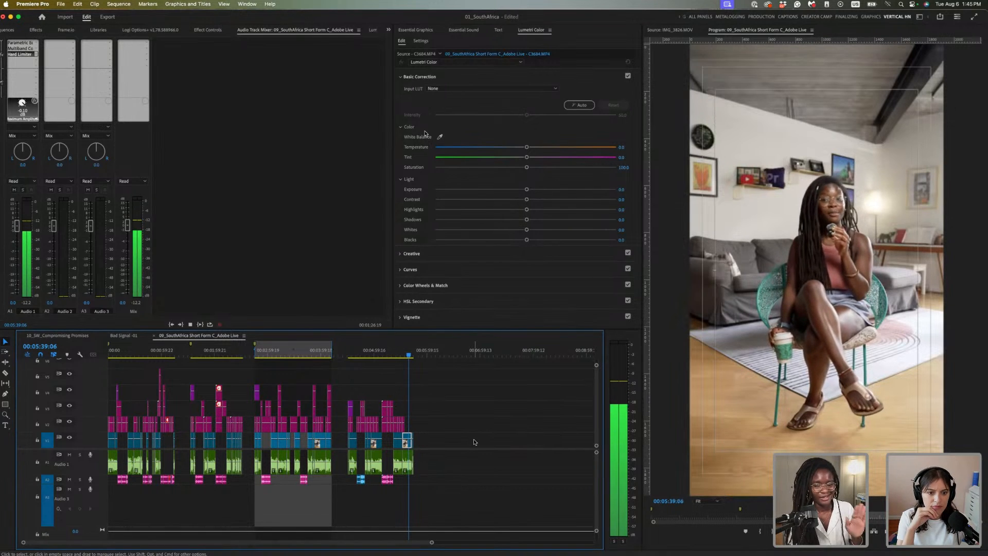
key(space)
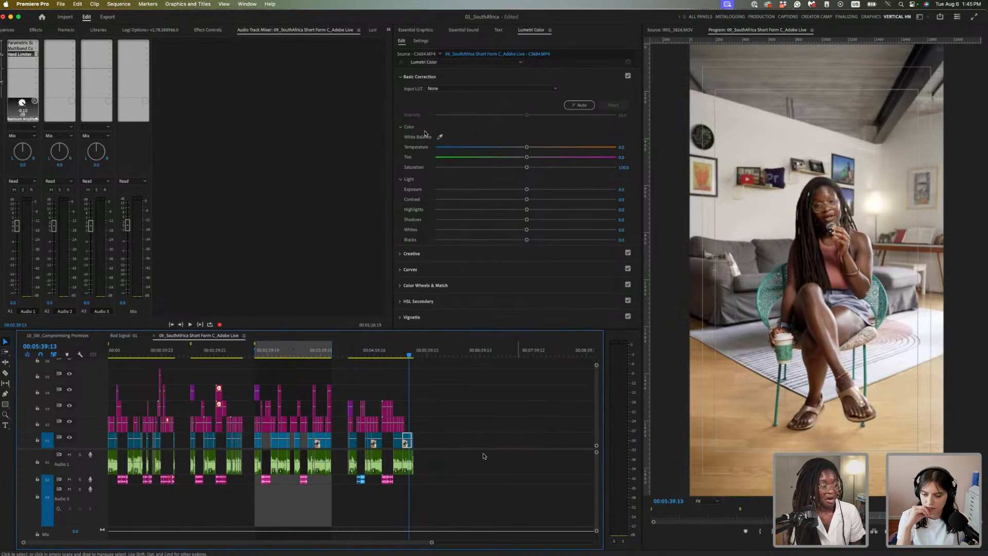
scroll(497, 461, up, 4)
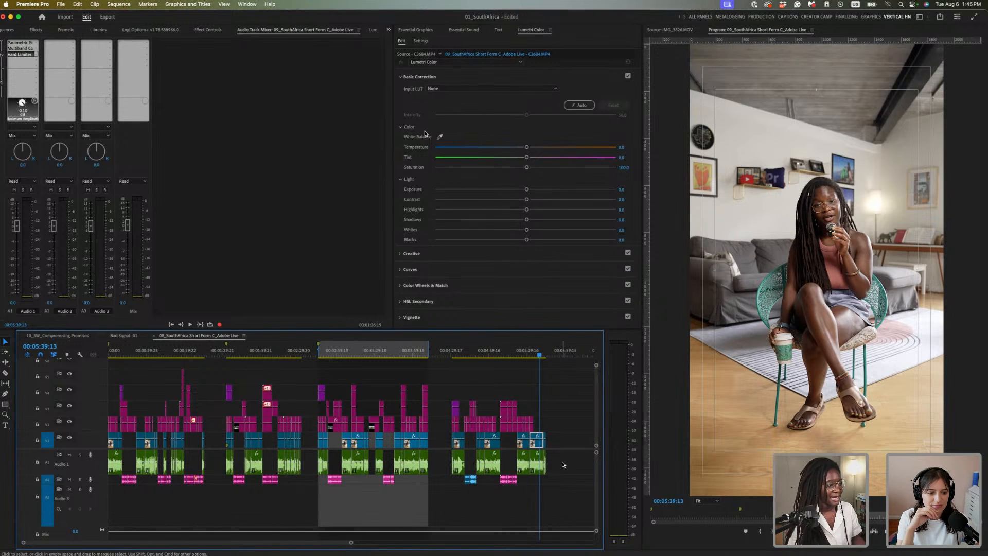
Zoom in and drag a 12-frame fade onto the start of the last A1 dialogue clip
key(=)
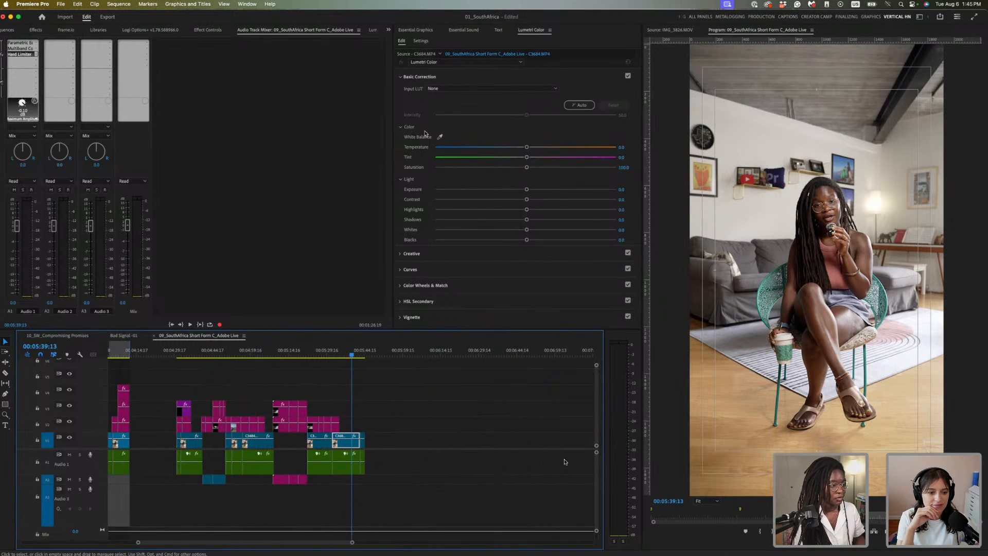
key(=)
key(=)
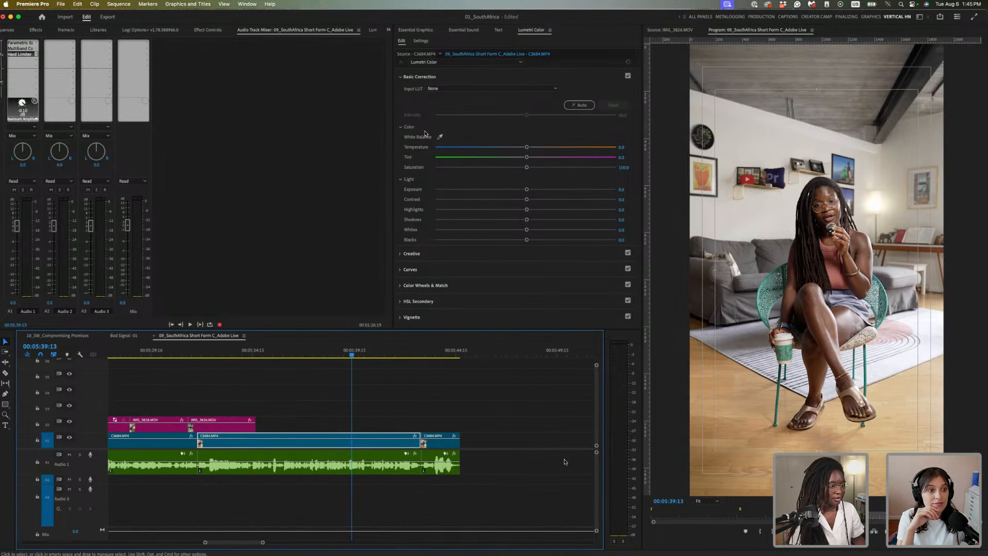
click(526, 466)
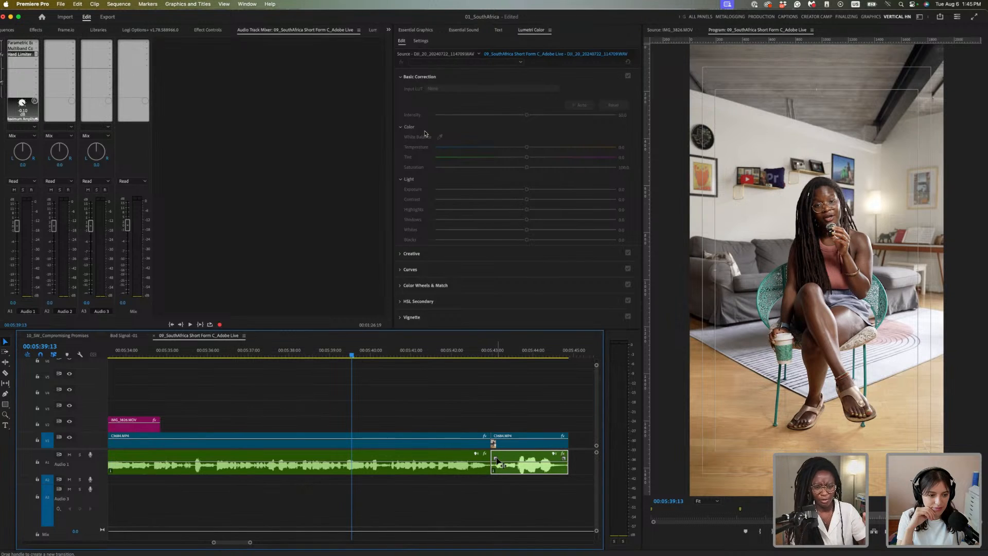
mouse_move(496, 460)
mouse_down()
mouse_move(512, 458)
mouse_move(472, 457)
mouse_move(506, 457)
mouse_move(488, 457)
mouse_up()
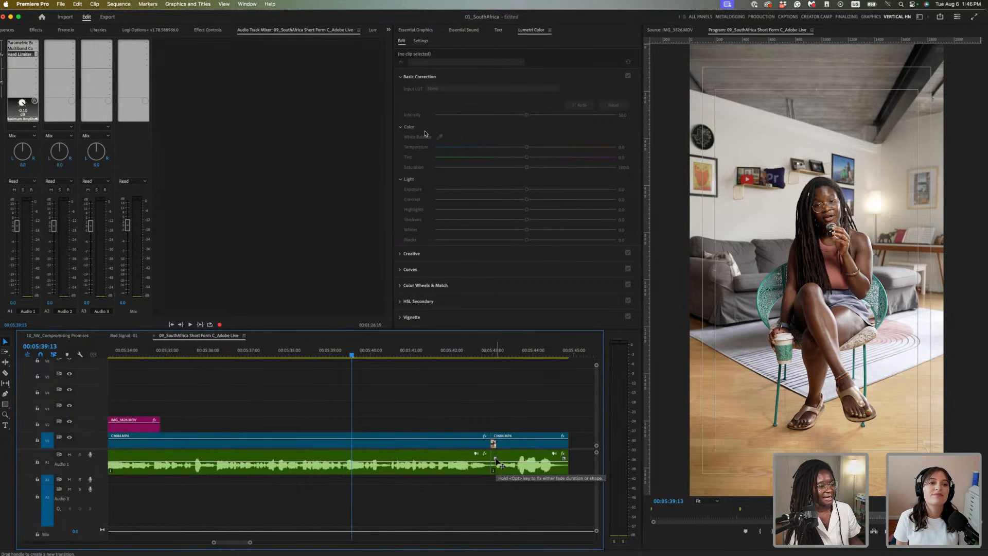
mouse_move(495, 458)
mouse_down()
mouse_move(480, 458)
mouse_move(493, 459)
mouse_up()
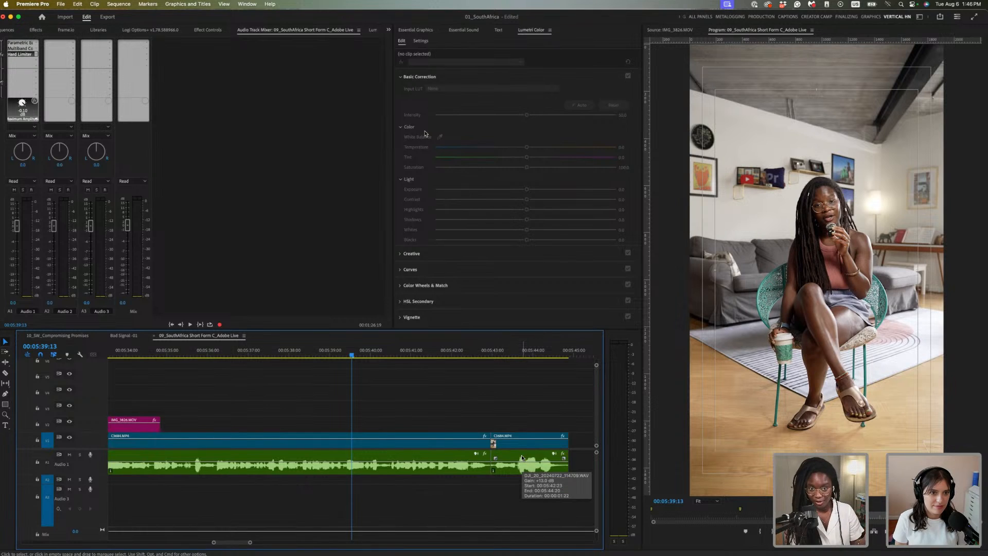
key(backslash)
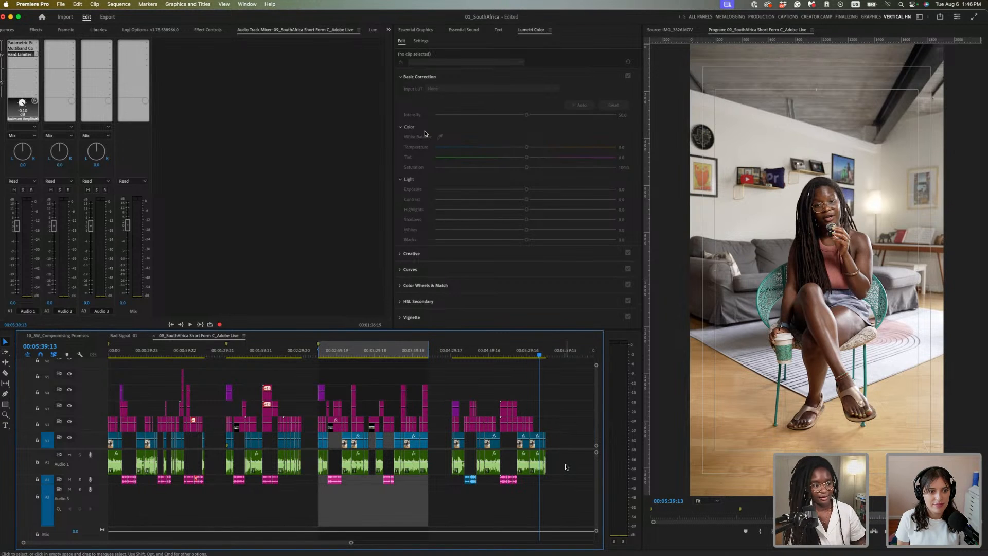
Select all A1 dialogue clips and zoom in to inspect their edit points
drag(580, 458, 114, 469)
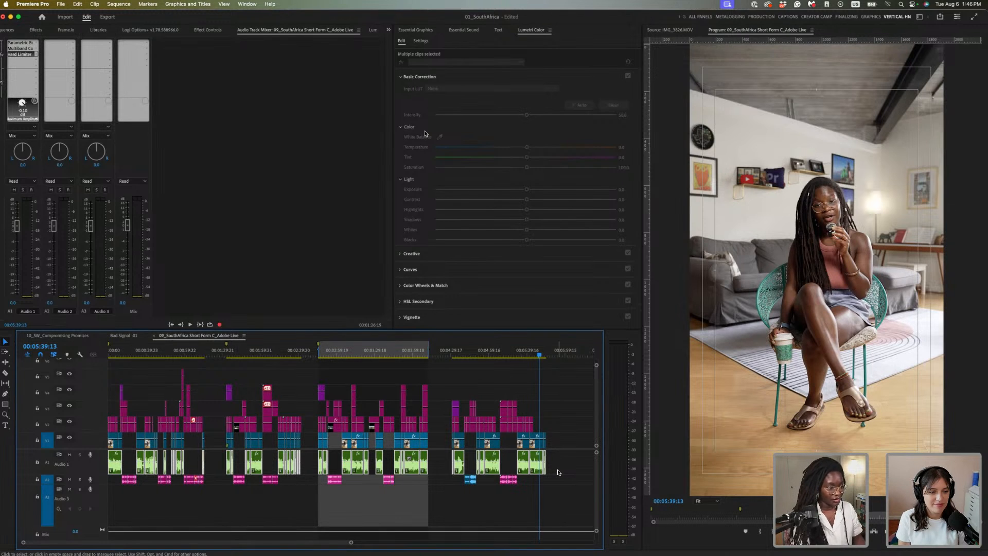
key(equal)
key(equal)
key(equal)
key(equal)
key(equal)
key(equal)
key(equal)
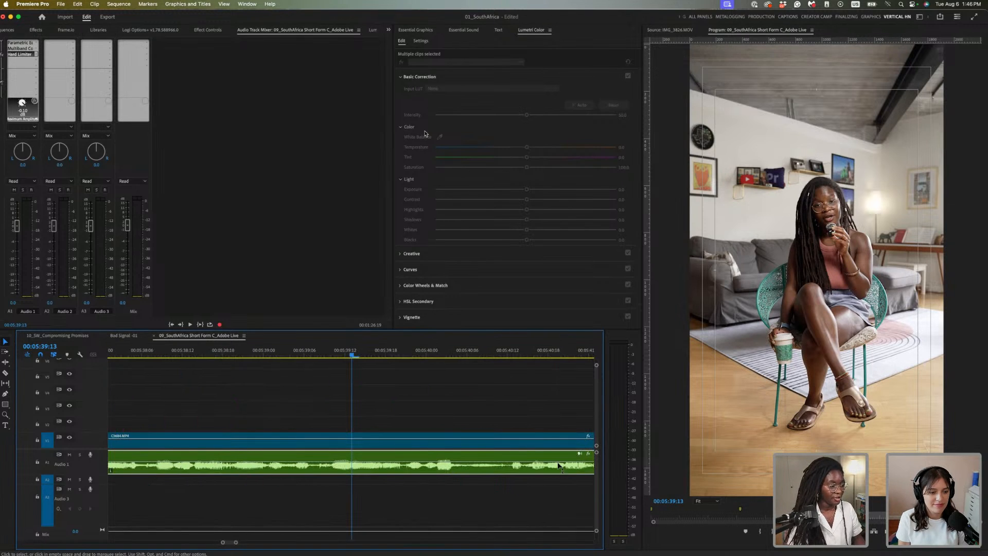
scroll(403, 516, down, 5)
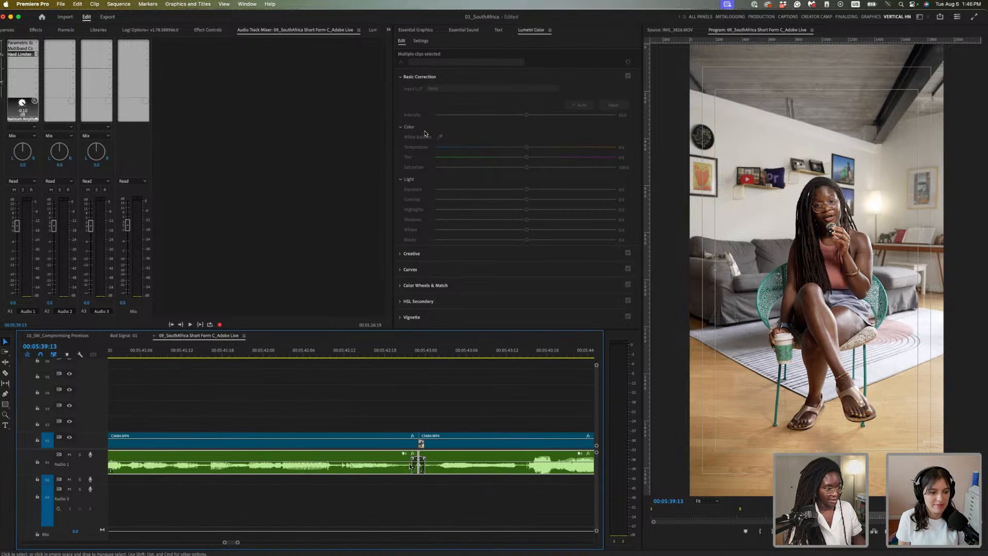
scroll(407, 501, down, 3)
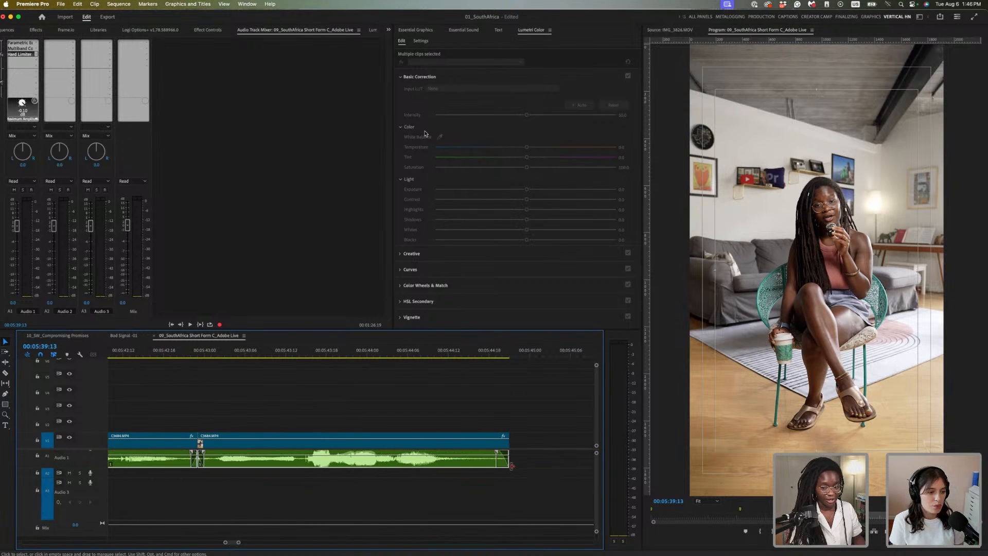
scroll(430, 511, up, 10)
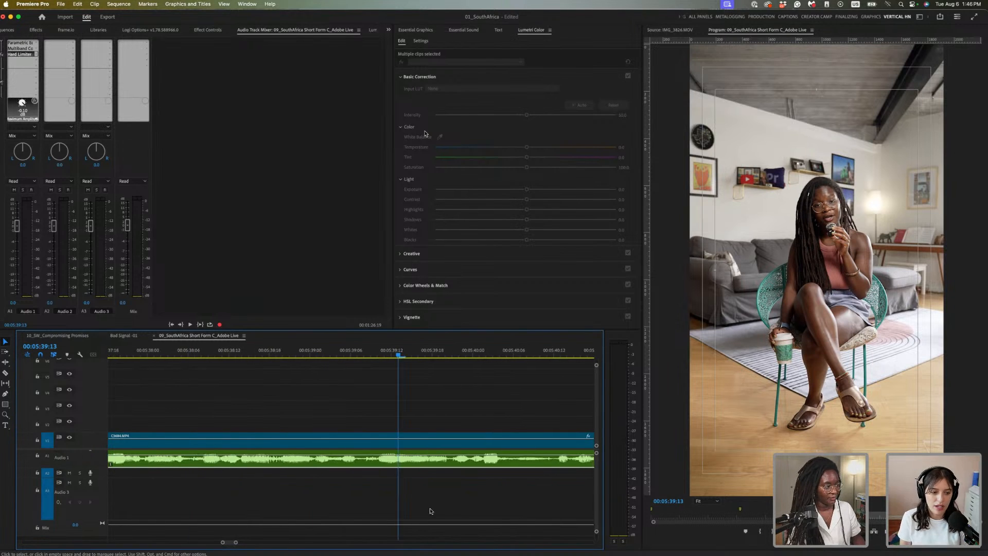
Zoom the timeline back out and save the 01_SouthAfrica project
key(minus)
key(minus)
key(minus)
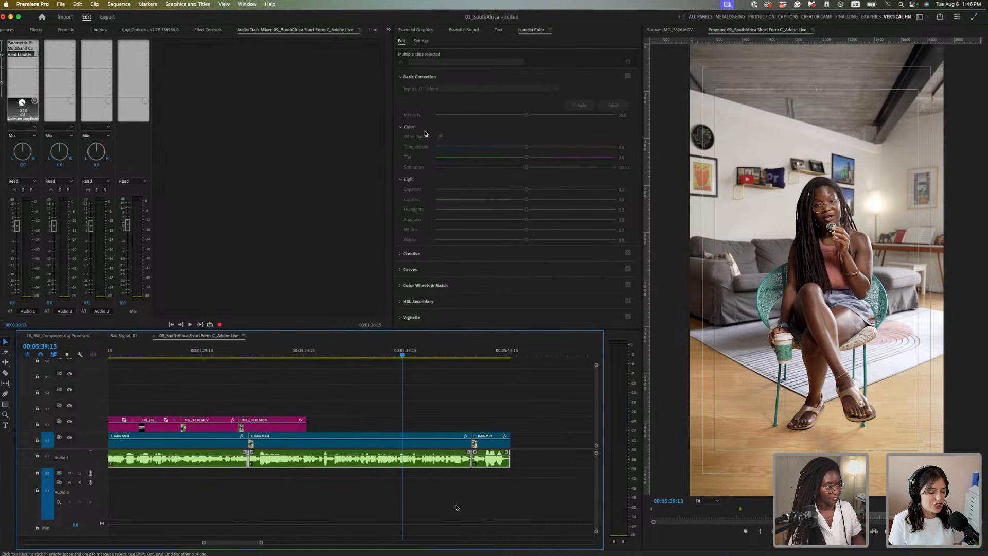
key(minus)
key(minus)
key(minus)
key(super+s)
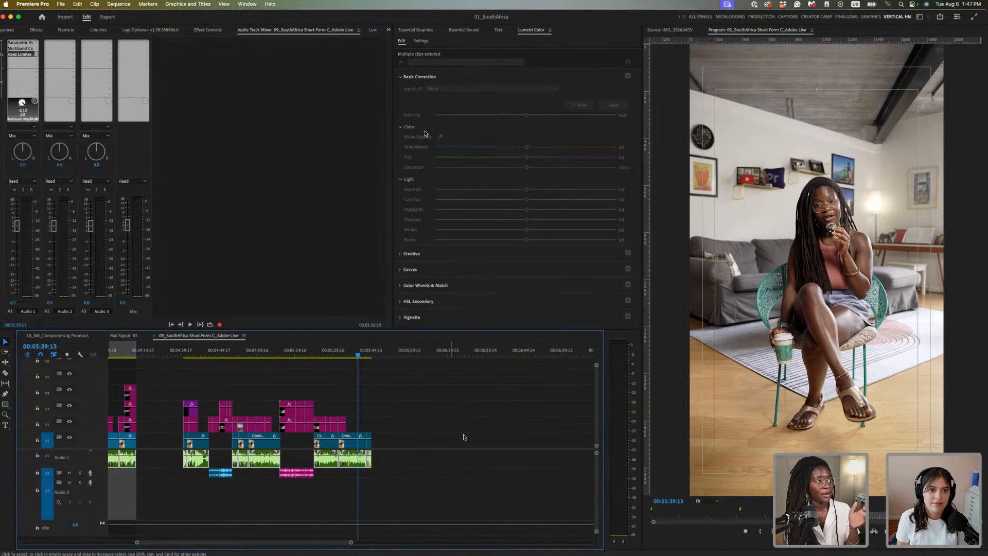
click(43, 6)
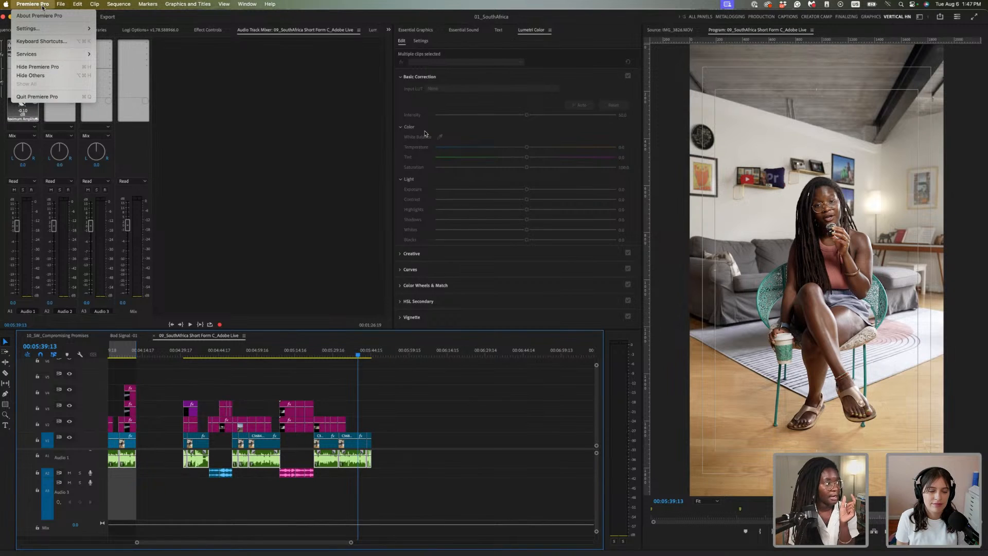
click(116, 46)
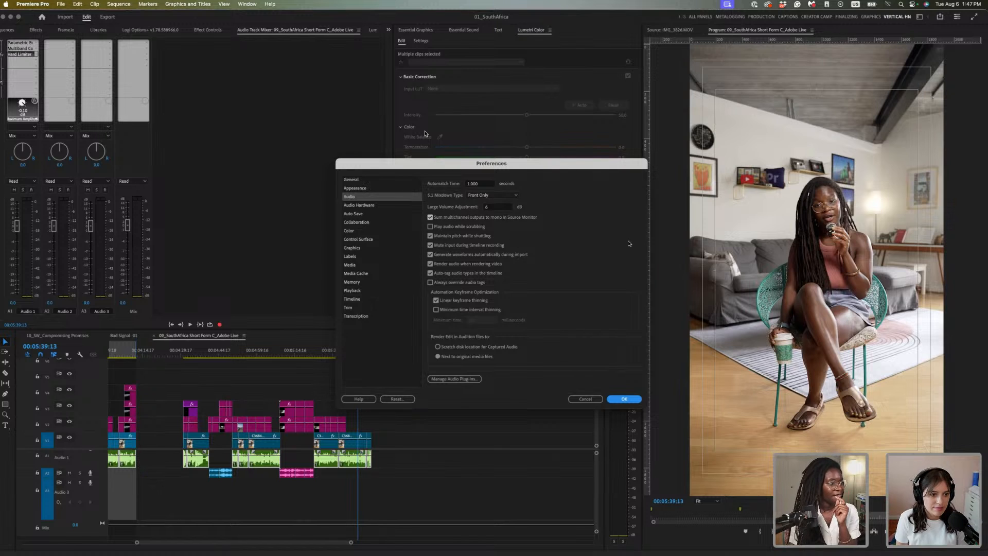
click(359, 205)
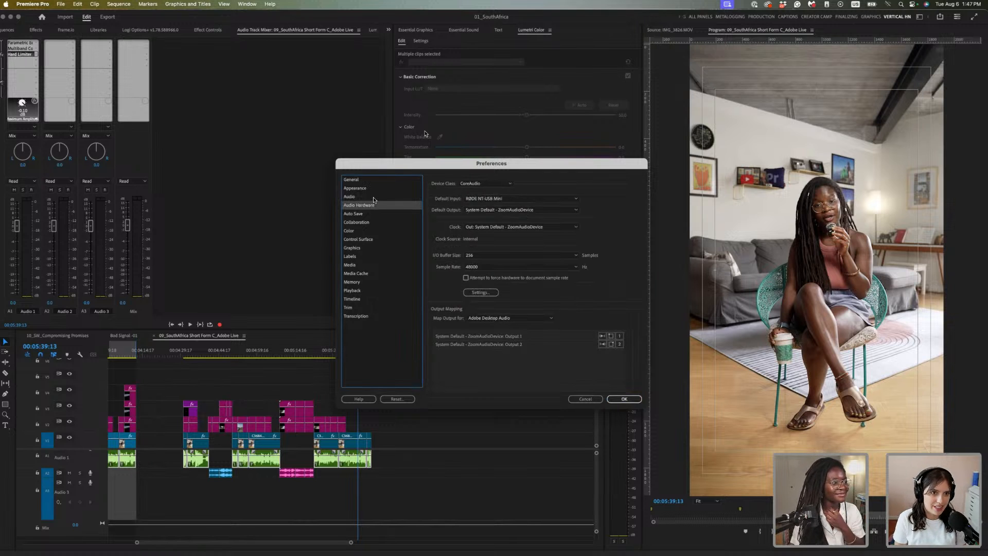
key(Up)
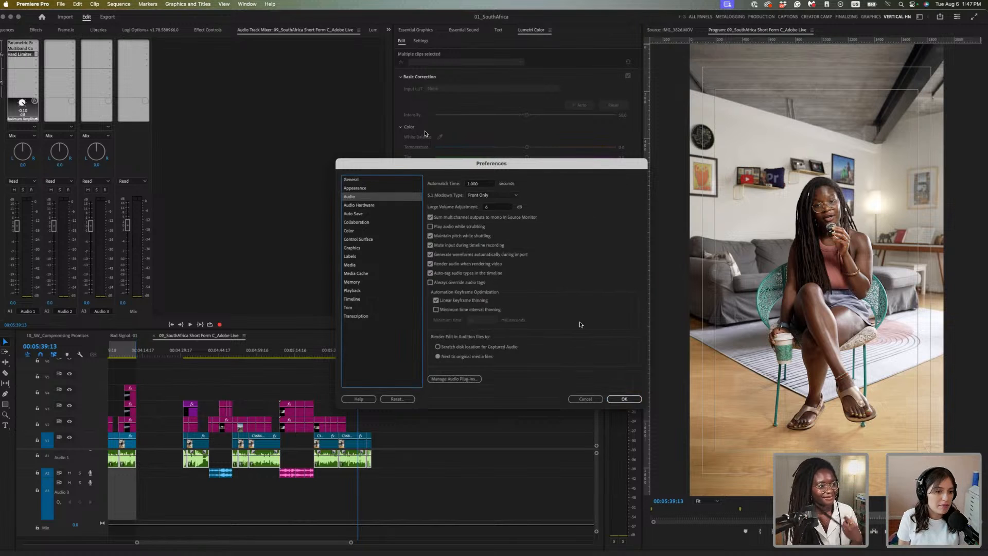
click(379, 309)
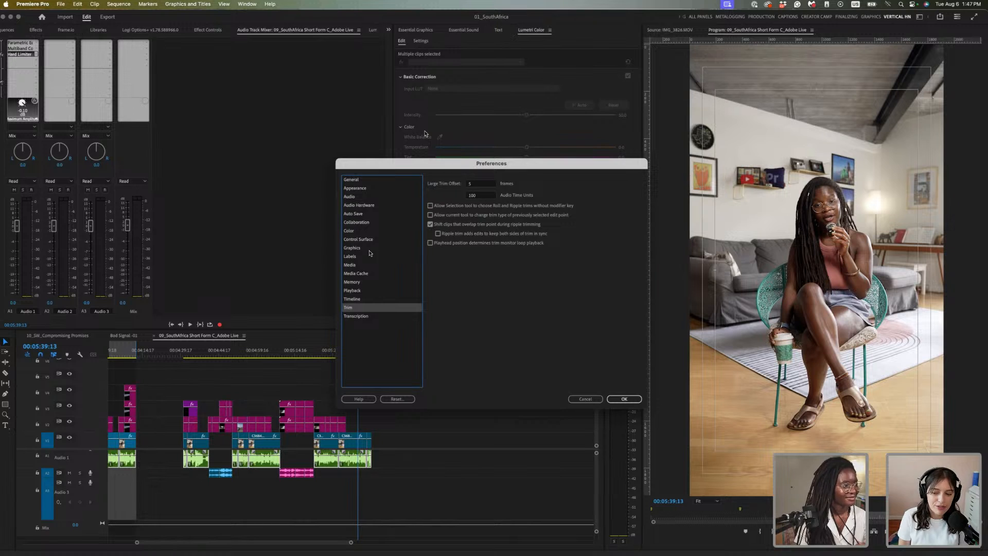
click(373, 222)
click(377, 216)
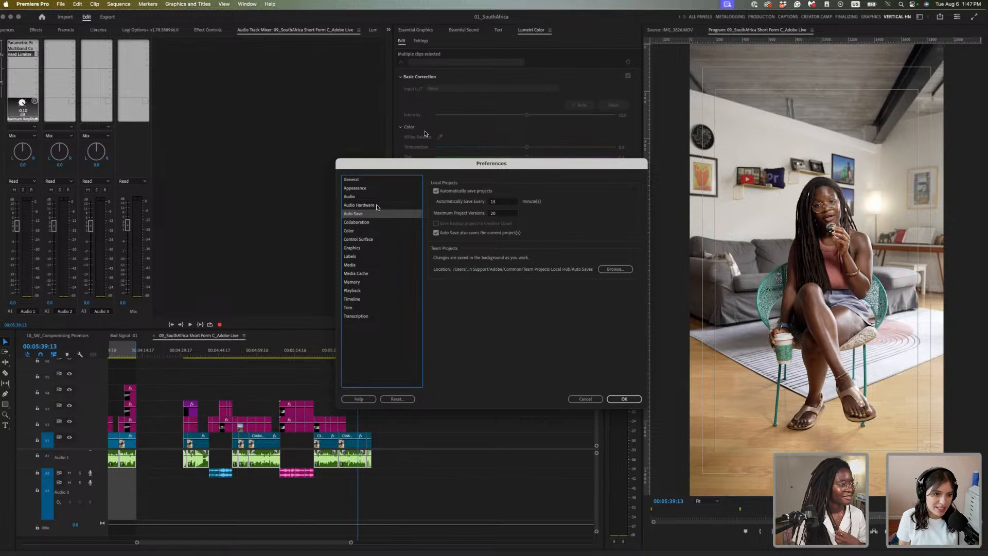
click(377, 206)
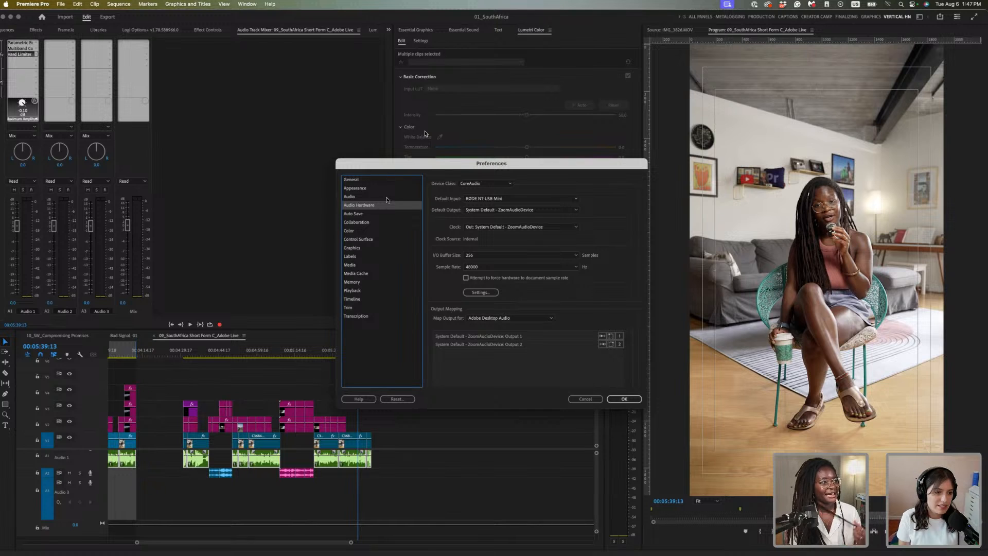
click(387, 197)
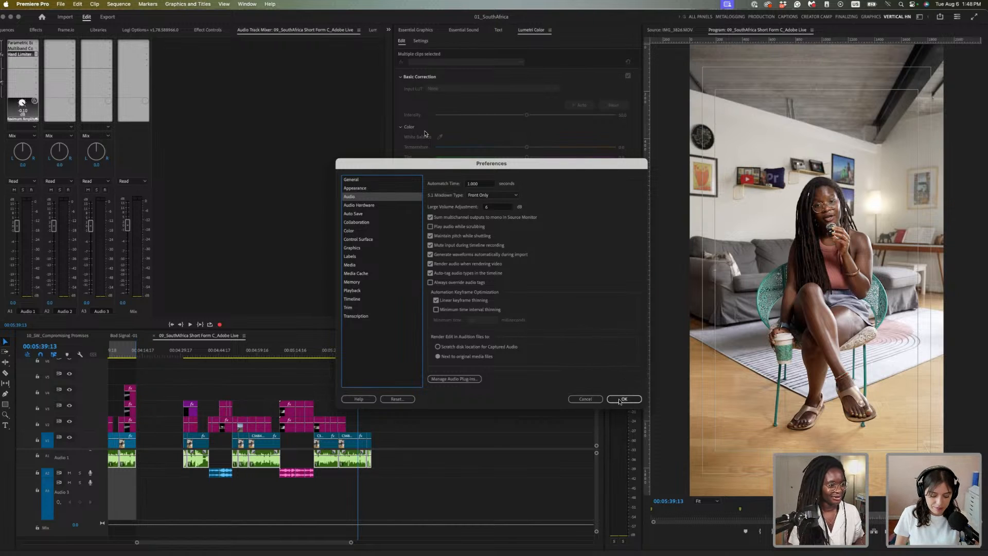
click(586, 400)
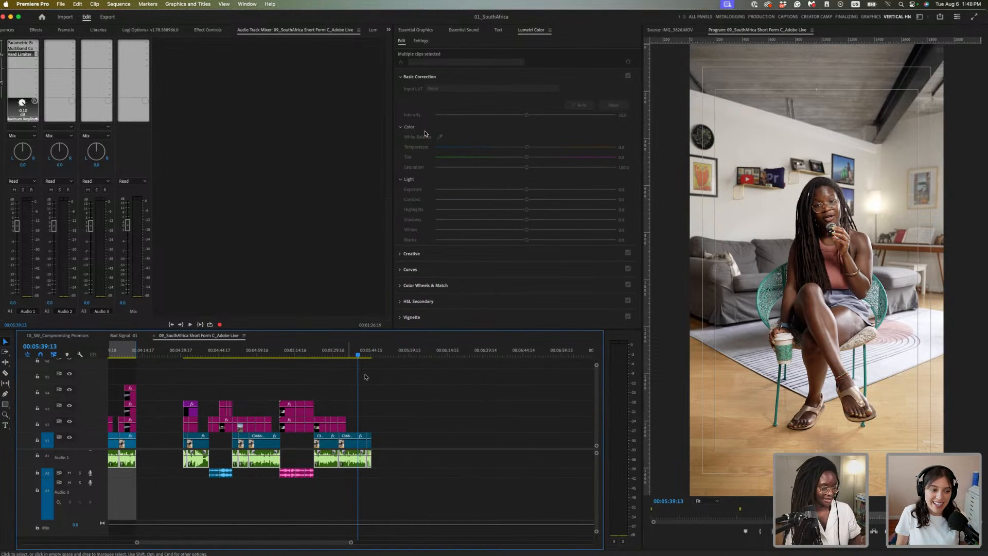
Close Preferences, fit the sequence, and scrub through the opening mountain shots
click(366, 377)
key(backslash)
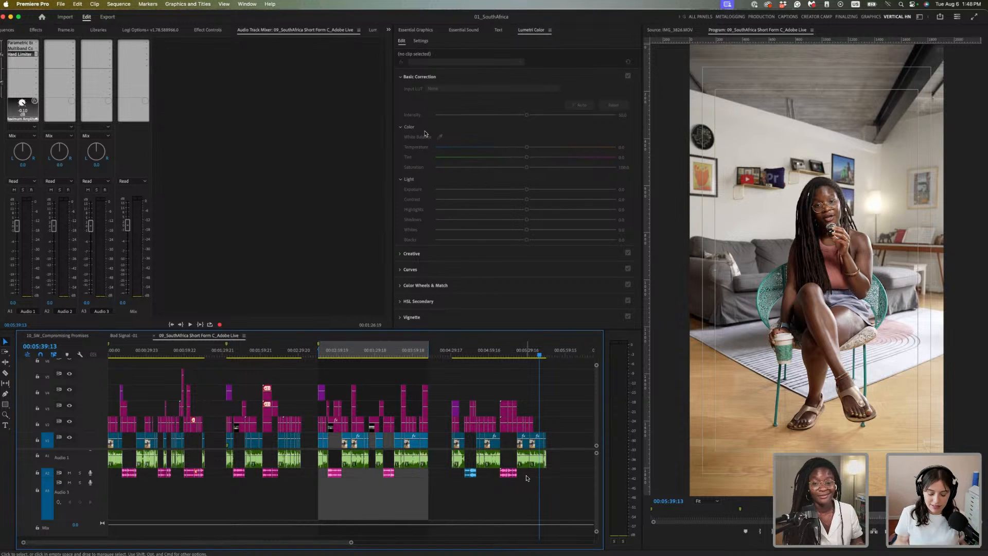
drag(534, 474, 114, 480)
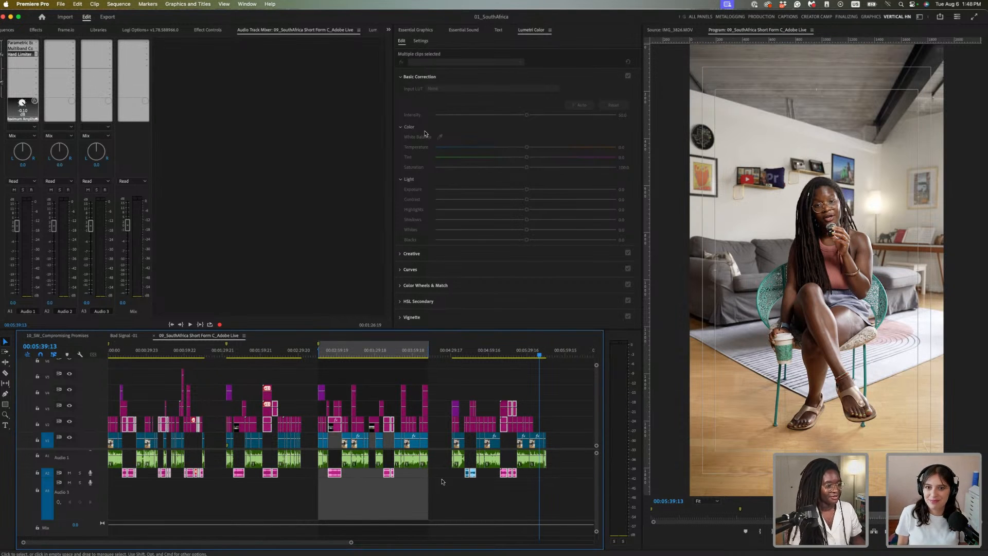
click(530, 478)
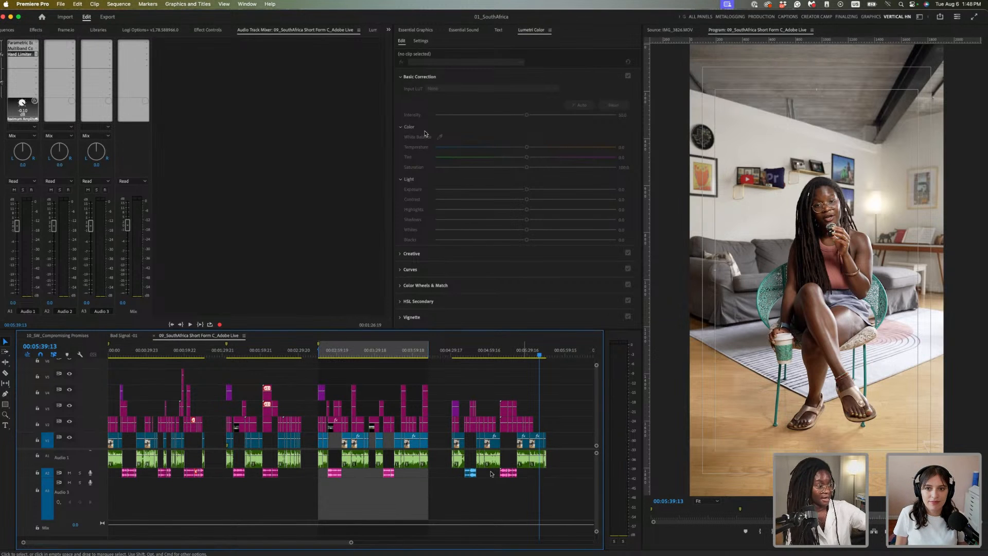
click(124, 351)
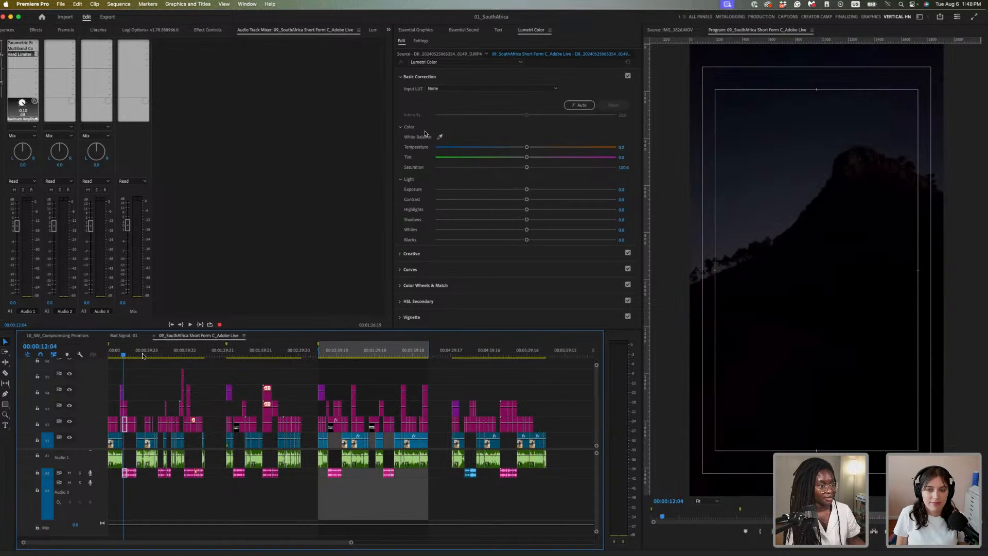
key(equal)
key(equal)
key(equal)
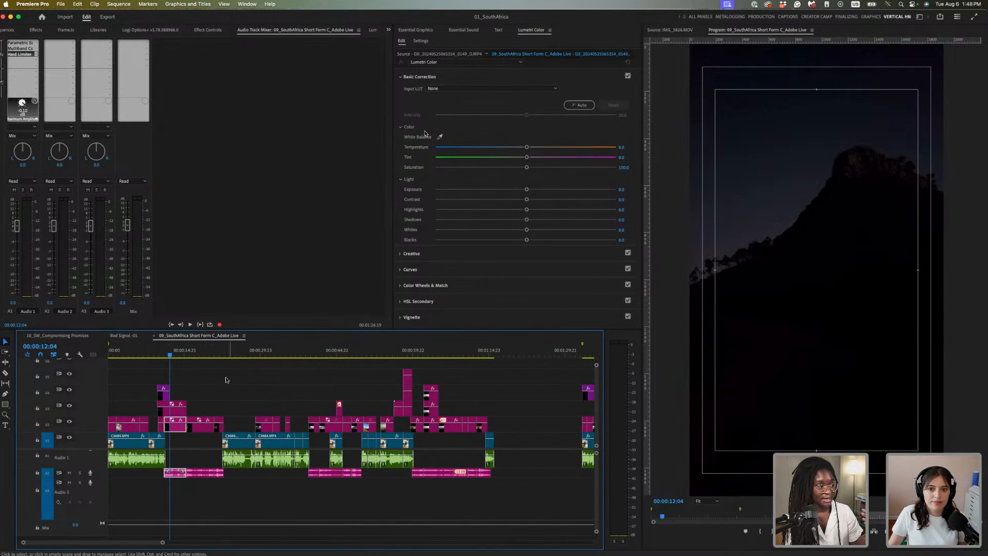
drag(152, 352, 154, 355)
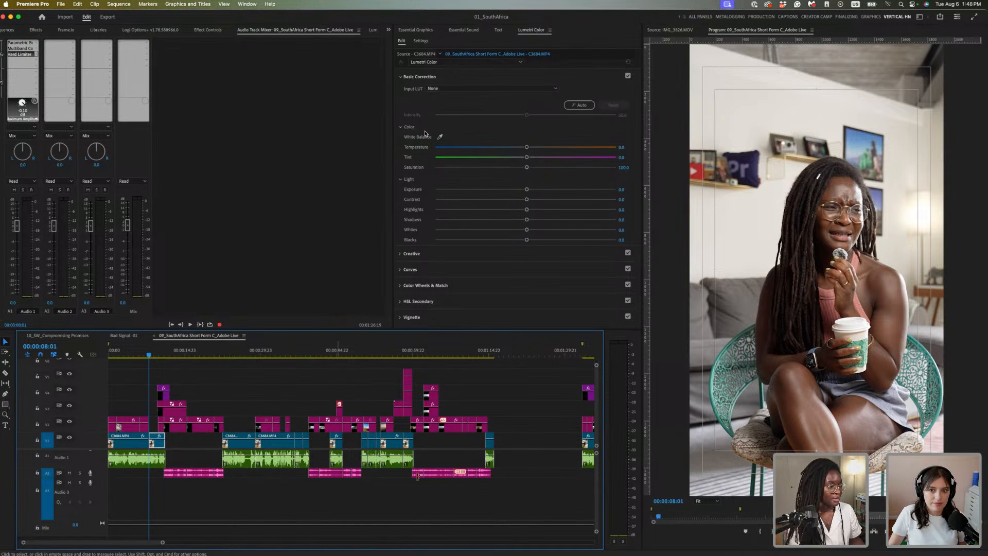
key(minus)
key(minus)
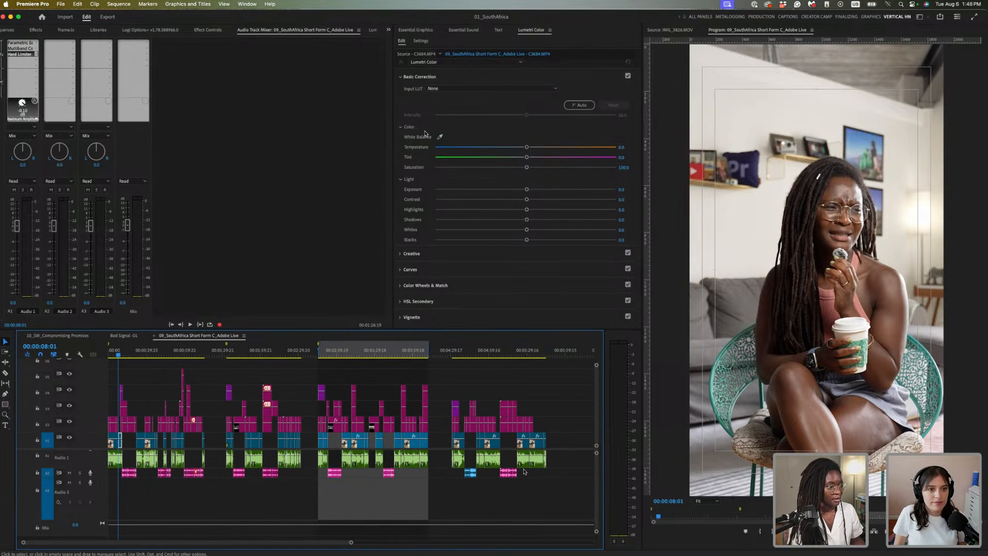
Unlink the Audio 2 clips from their video, reselect only the A2 audio, and park at 00:05:18:14
drag(546, 471, 124, 484)
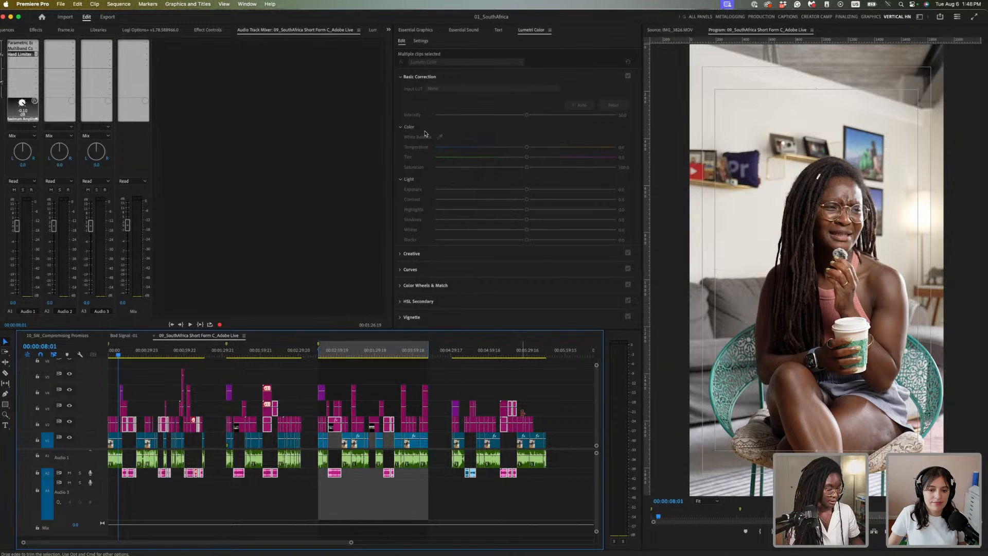
key(super+l)
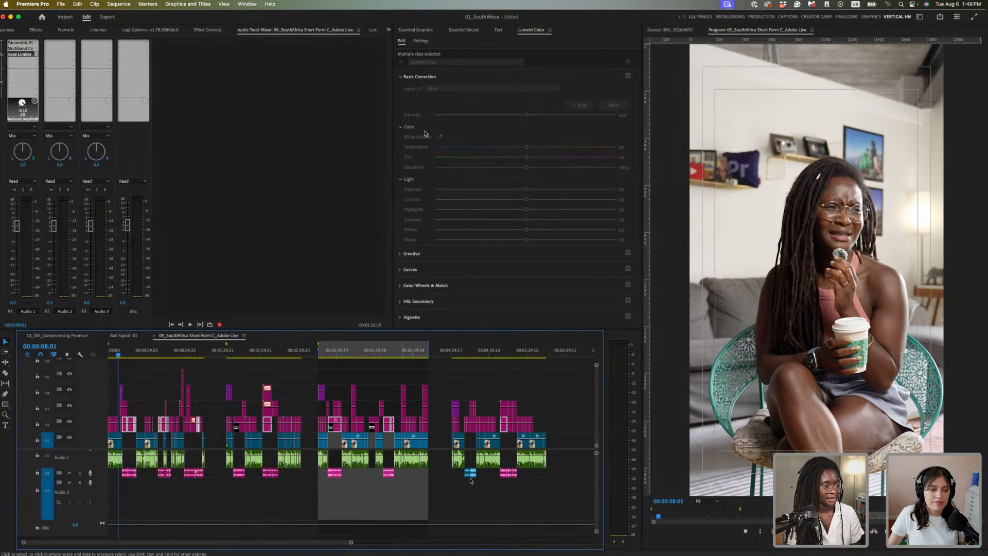
click(528, 479)
drag(528, 478, 118, 483)
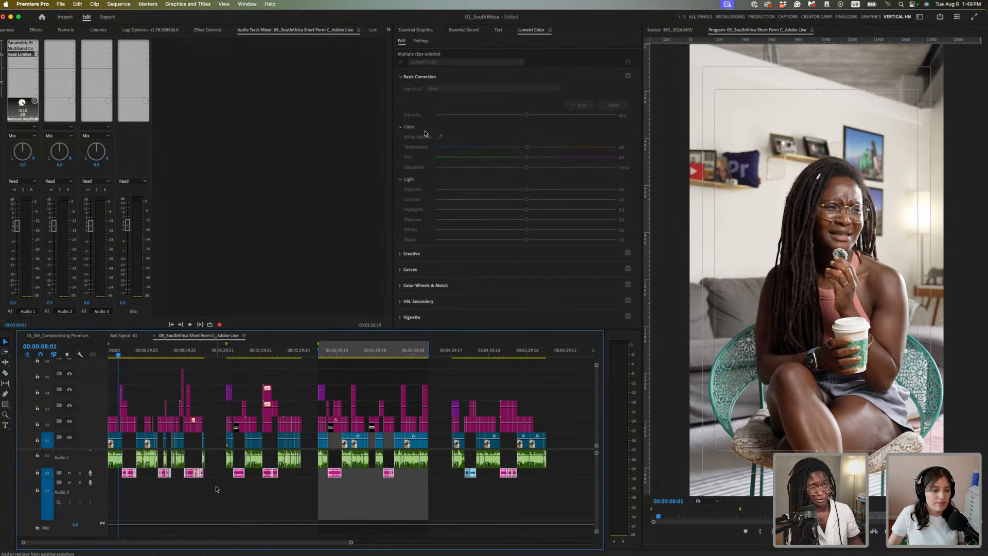
click(520, 506)
click(512, 350)
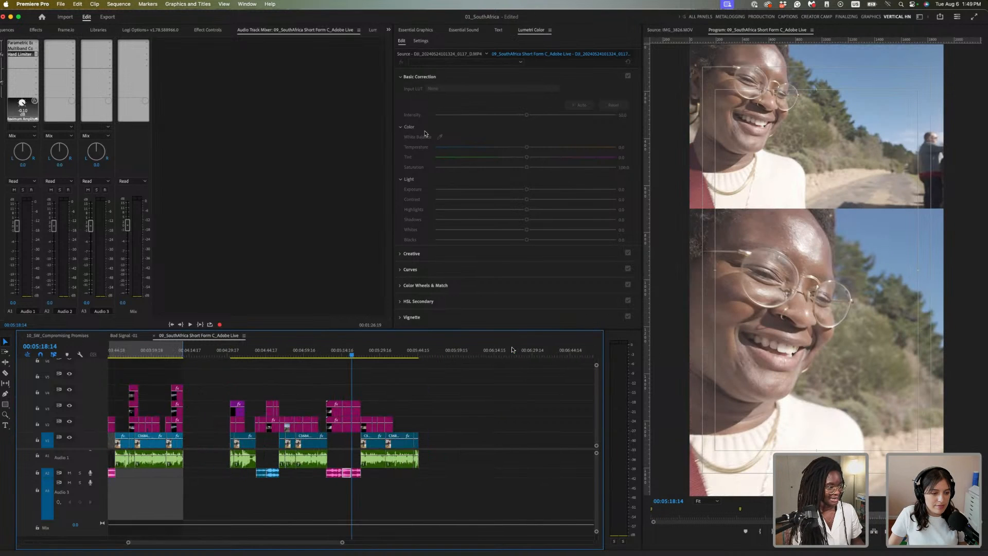
key(equal)
key(equal)
key(equal)
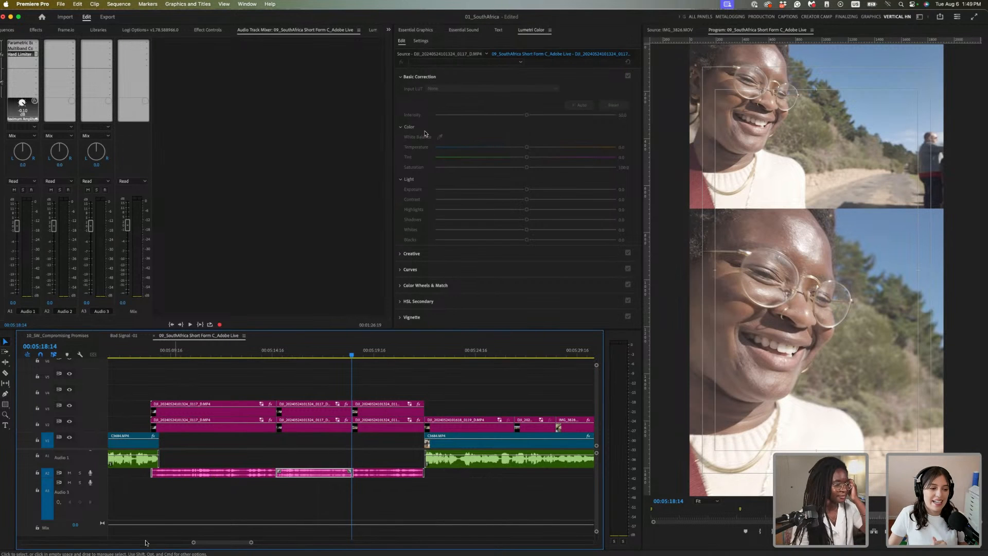
click(384, 505)
key(backslash)
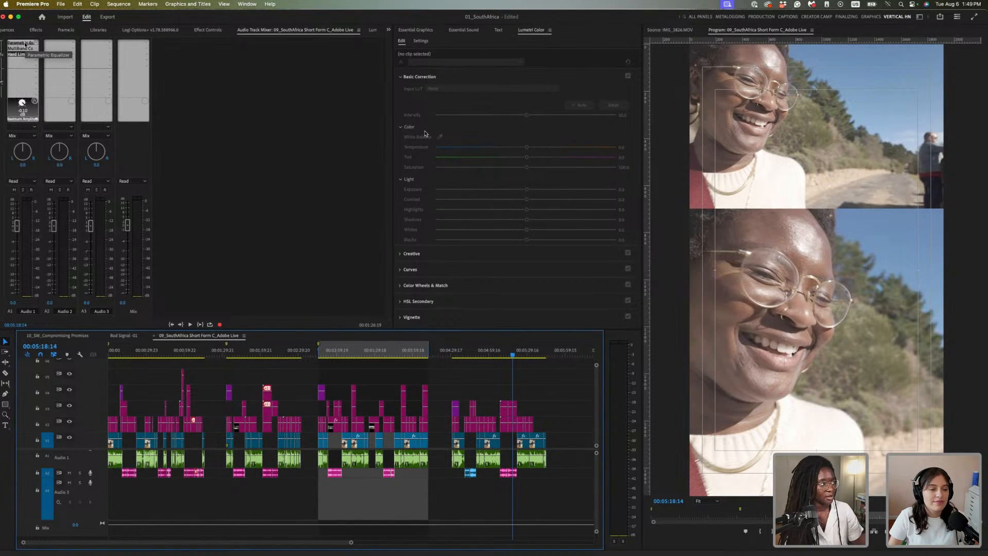
Copy Audio 1's effects chain onto Audio 2 and save the project
drag(24, 44, 64, 54)
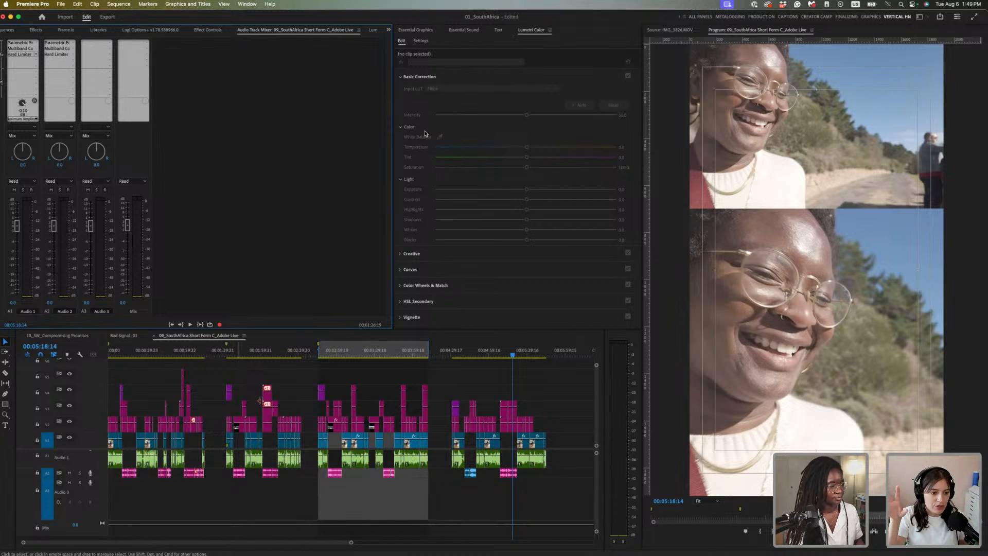
click(565, 400)
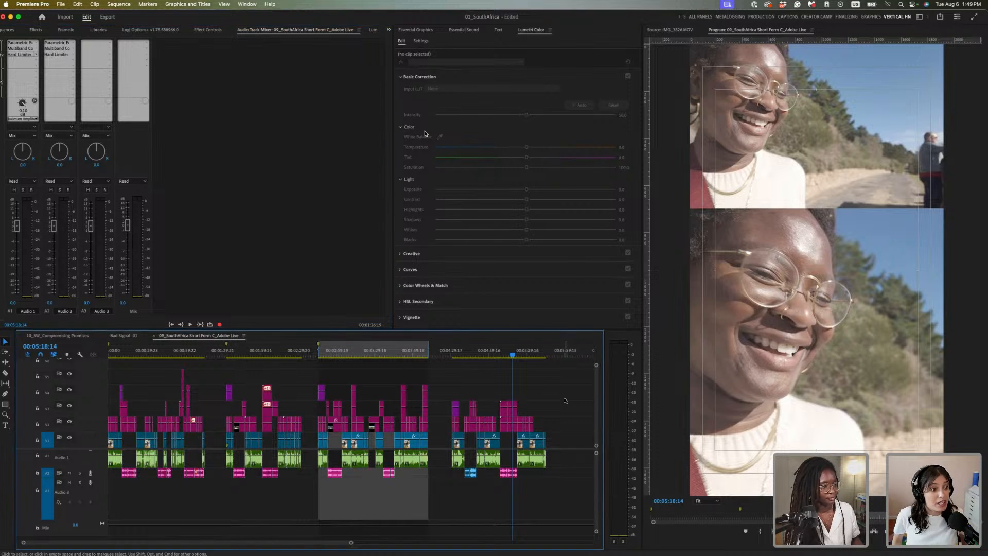
key(super+s)
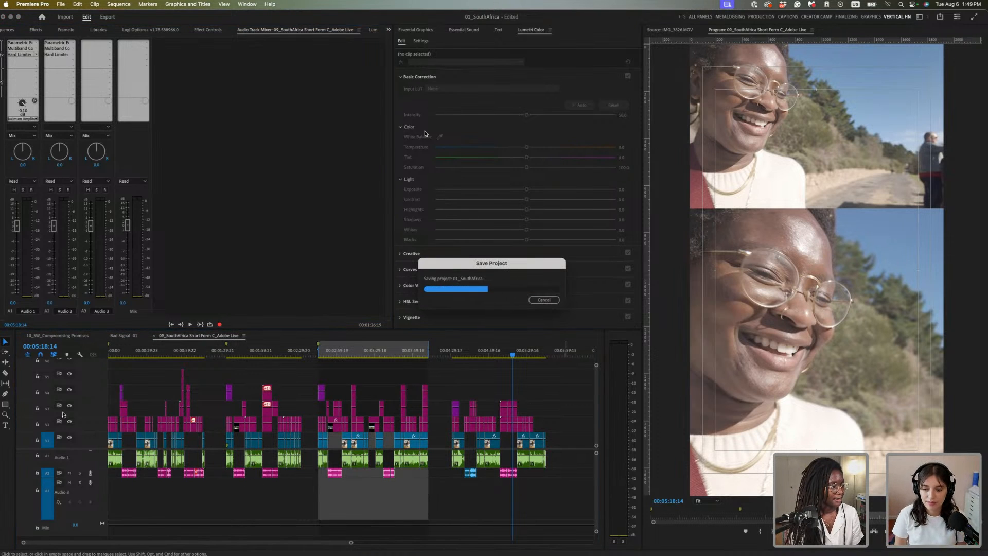
Zoom in on the sequence start and return the playhead to 00:00:00:00
click(120, 356)
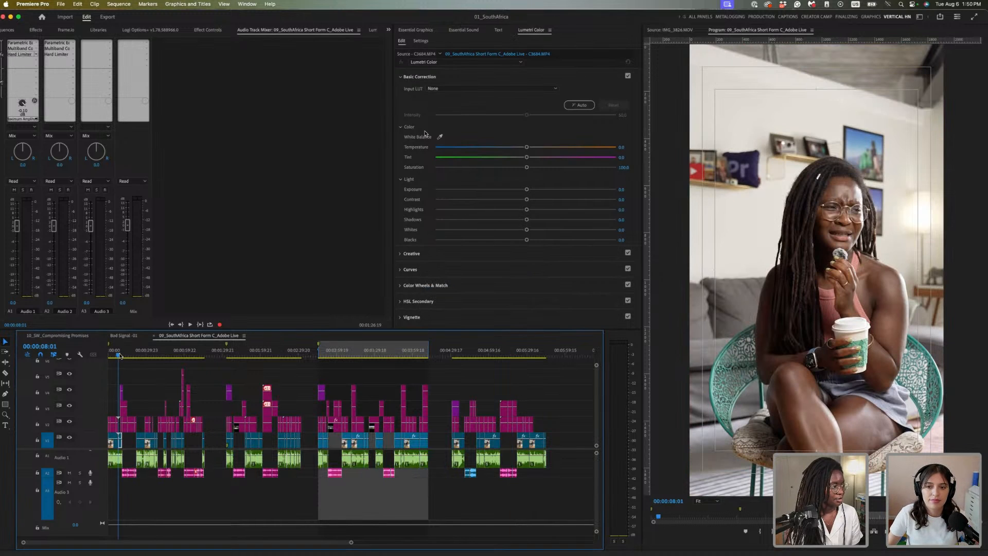
key(equal)
key(equal)
key(equal)
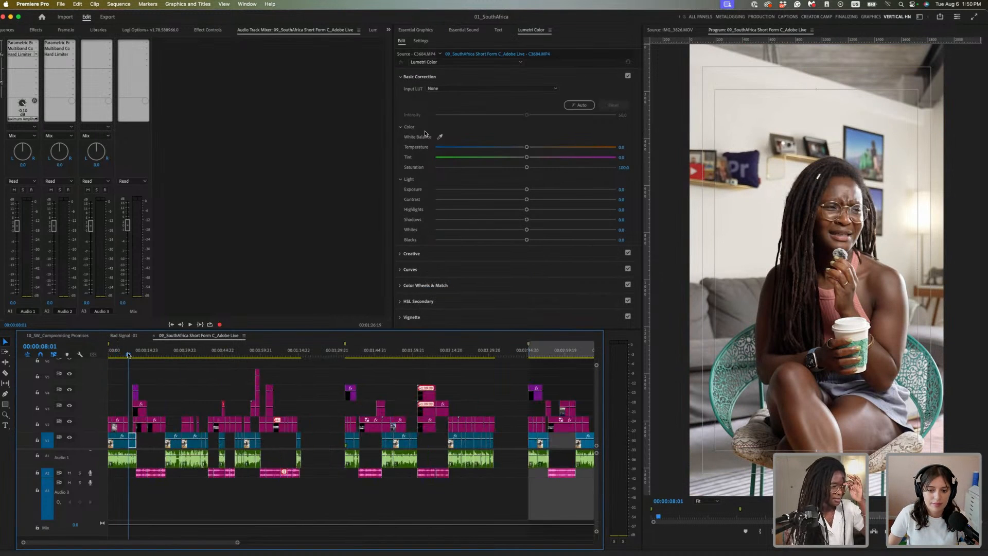
click(202, 355)
key(Home)
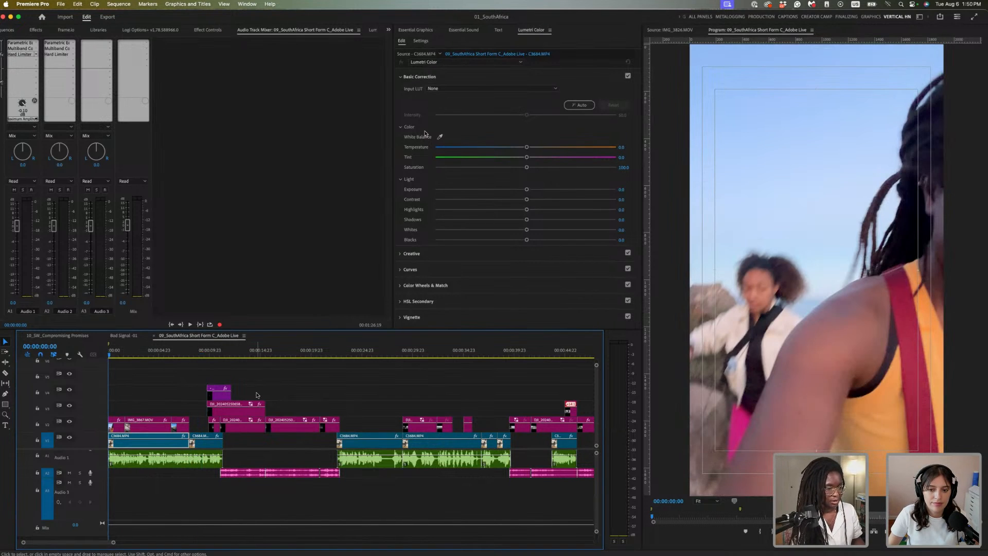
Play the sequence from 00:00:00:00, zooming the timeline out as it plays
key(space)
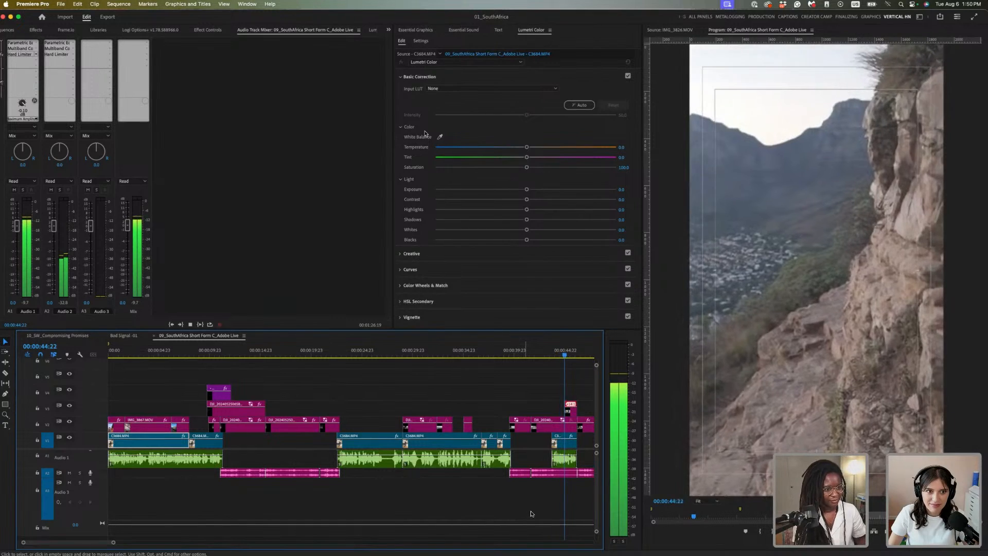
key(minus)
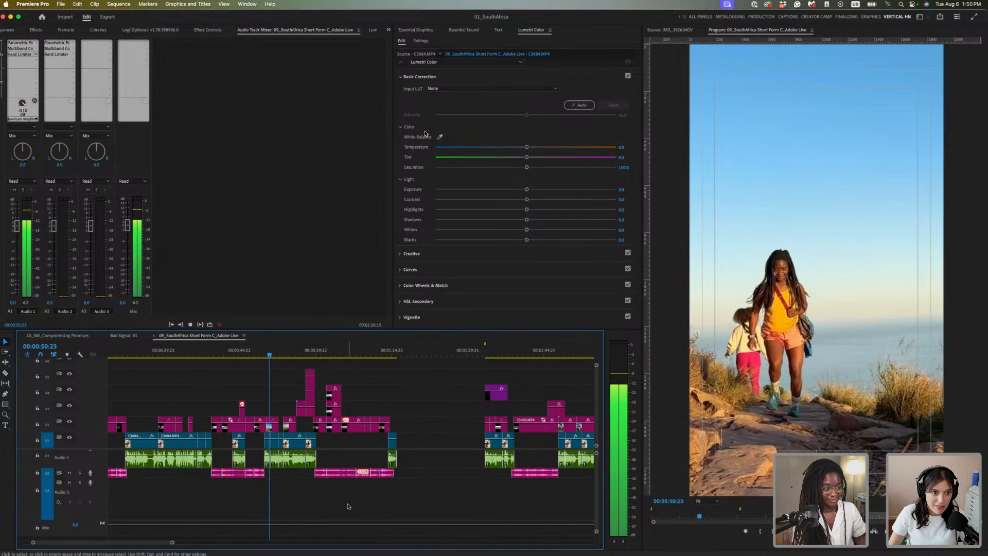
Stop at 00:00:51:11, deselect the clips, and resume playback through the hiking shots
key(space)
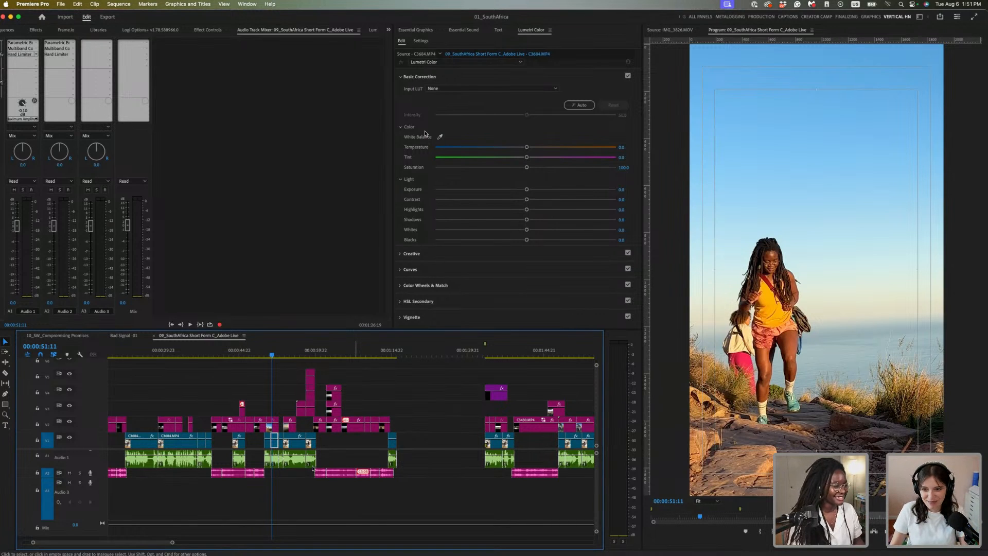
click(283, 486)
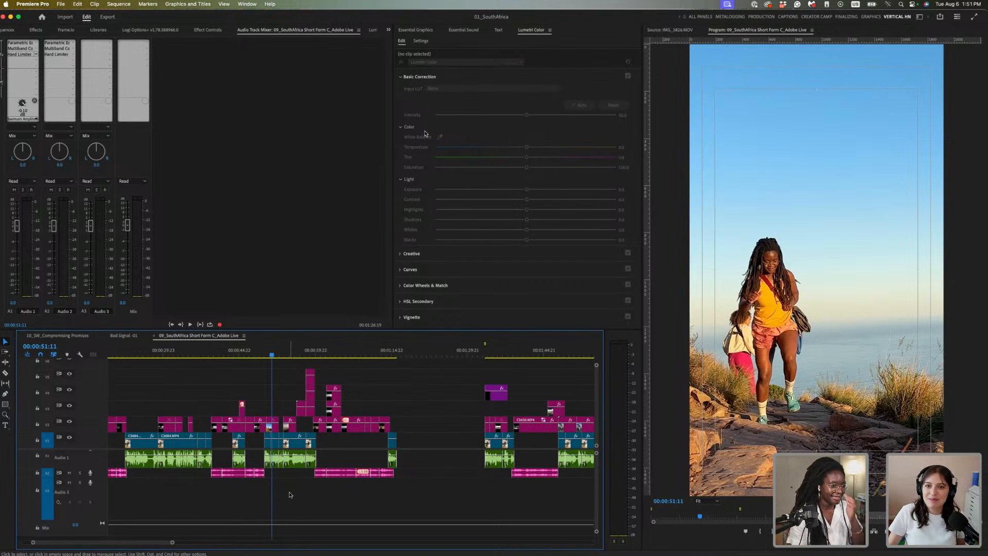
key(space)
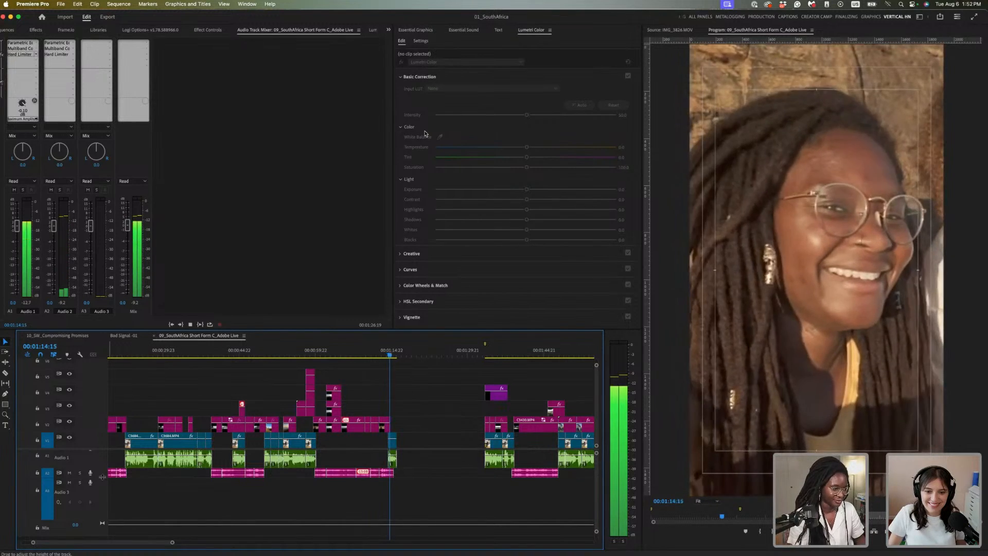
Stop playback and park the playhead at 00:00:20:21 on the dusk skyline silhouette
key(space)
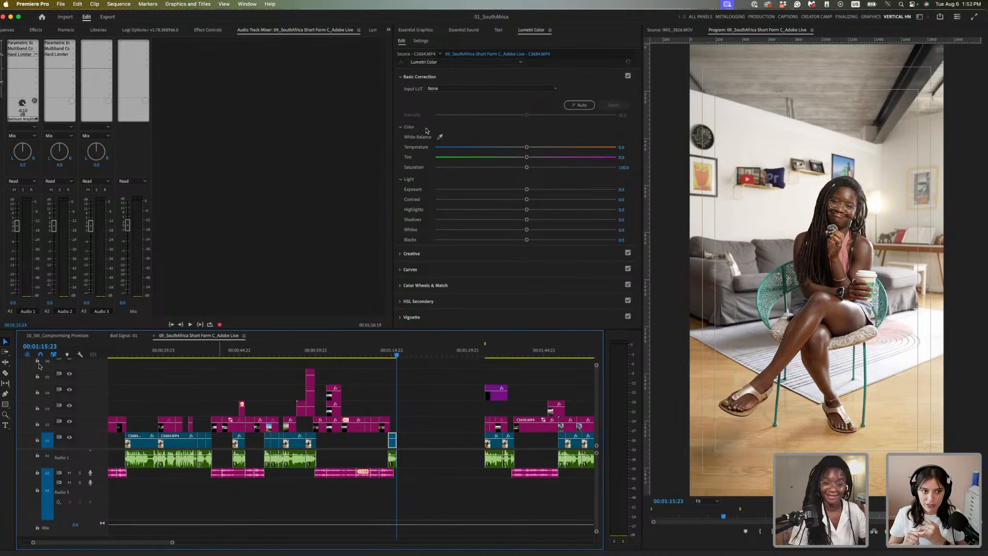
click(118, 352)
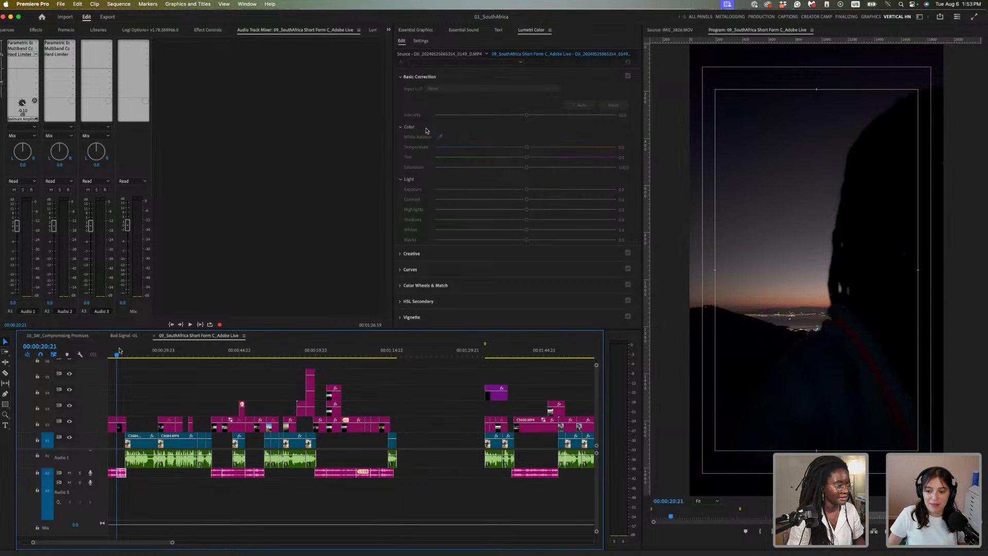
click(156, 371)
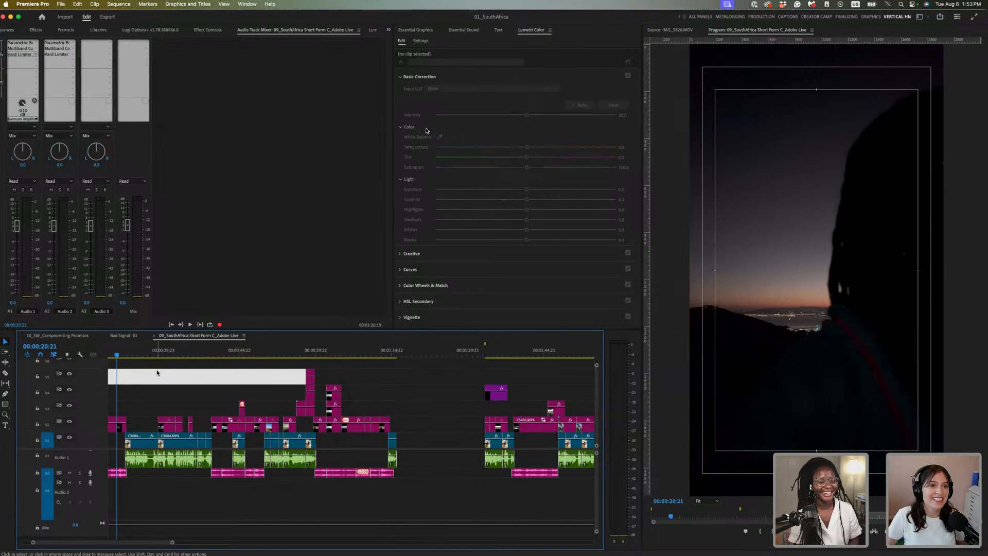
Adjust timeline zoom, then return the playhead to 00:00:01:16 on the hiker's blue shoe
click(141, 349)
key(equal)
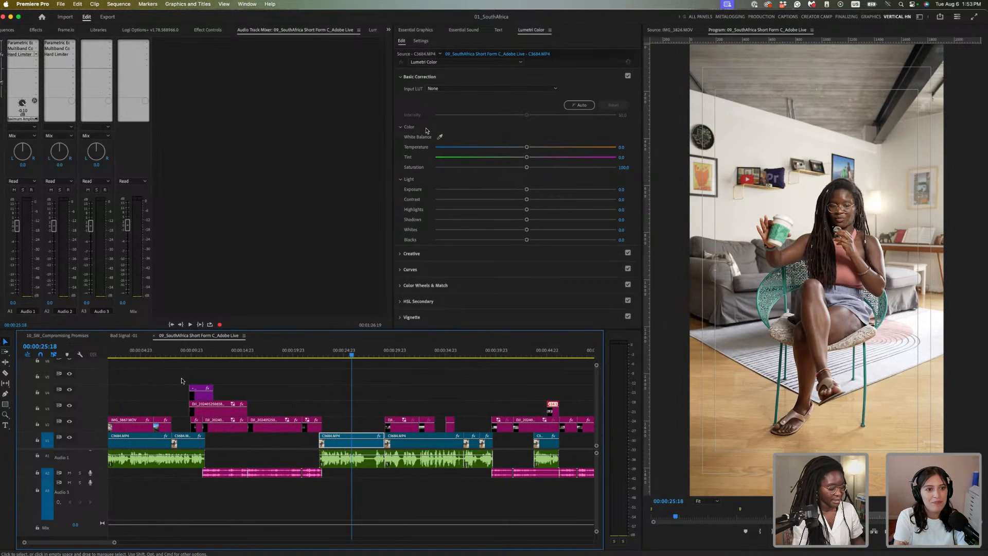
key(minus)
key(minus)
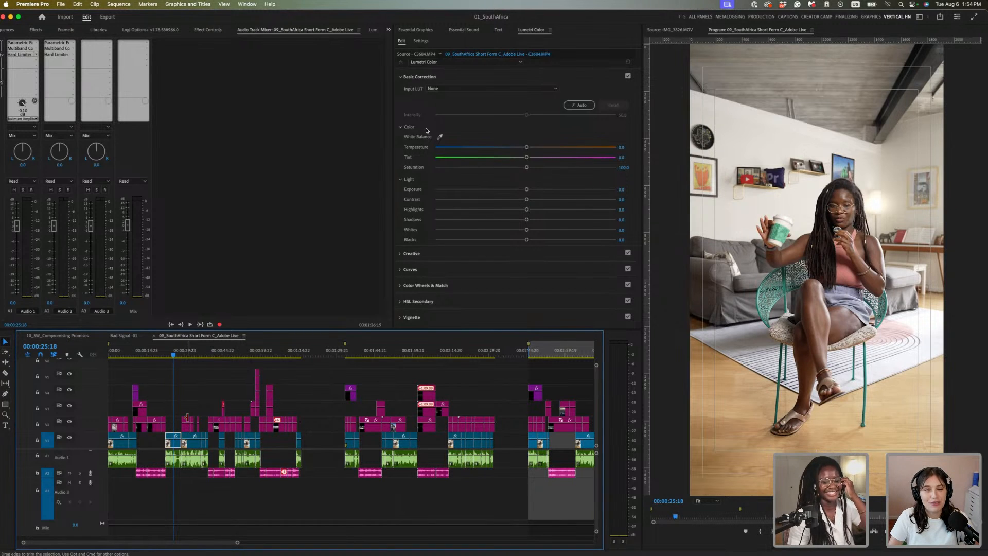
click(113, 351)
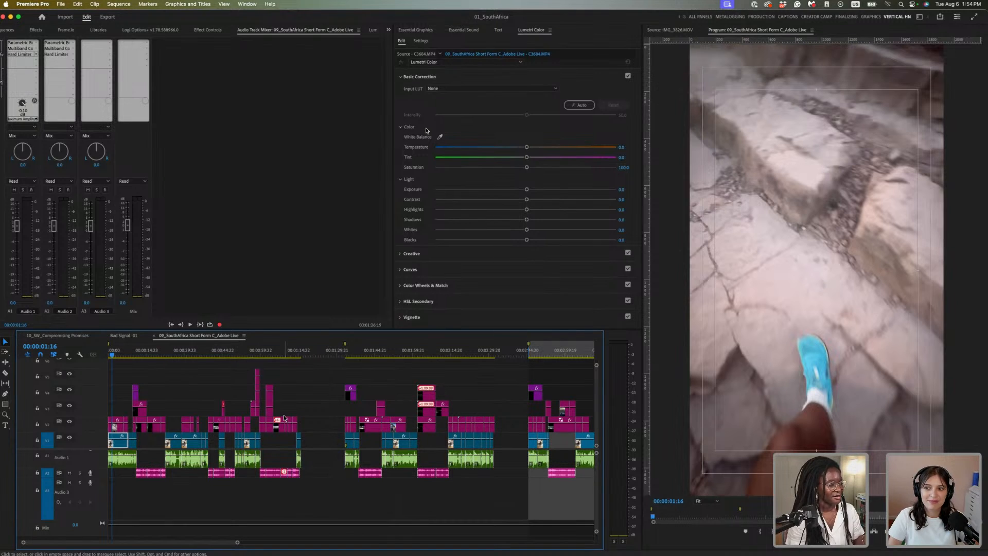
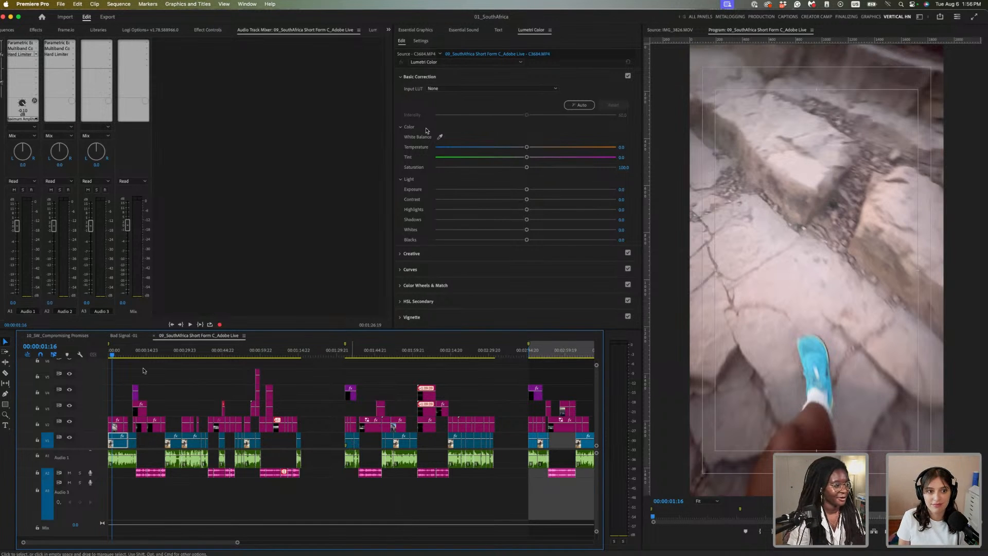
Zoom the timeline in on the opening section and park the playhead at 00:00:00:17
click(161, 351)
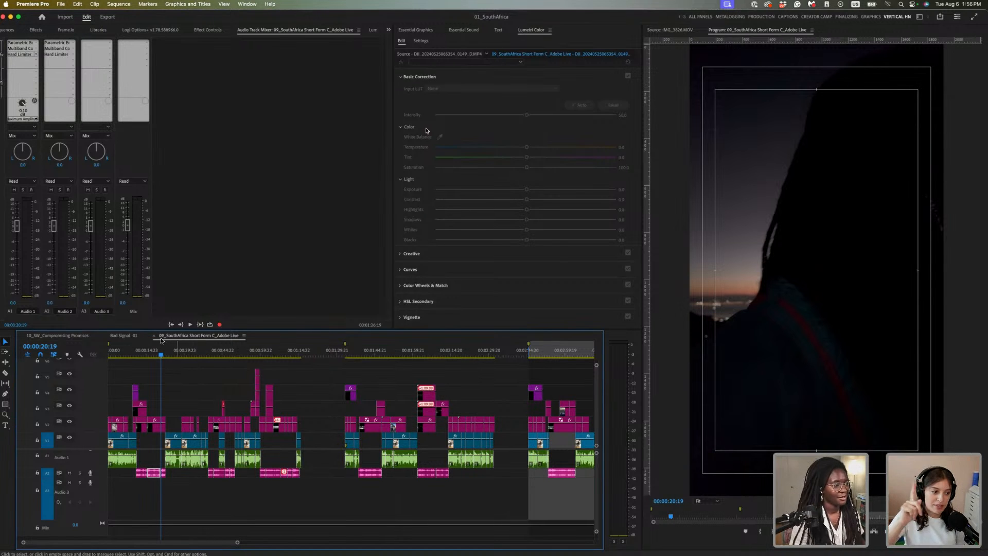
click(117, 352)
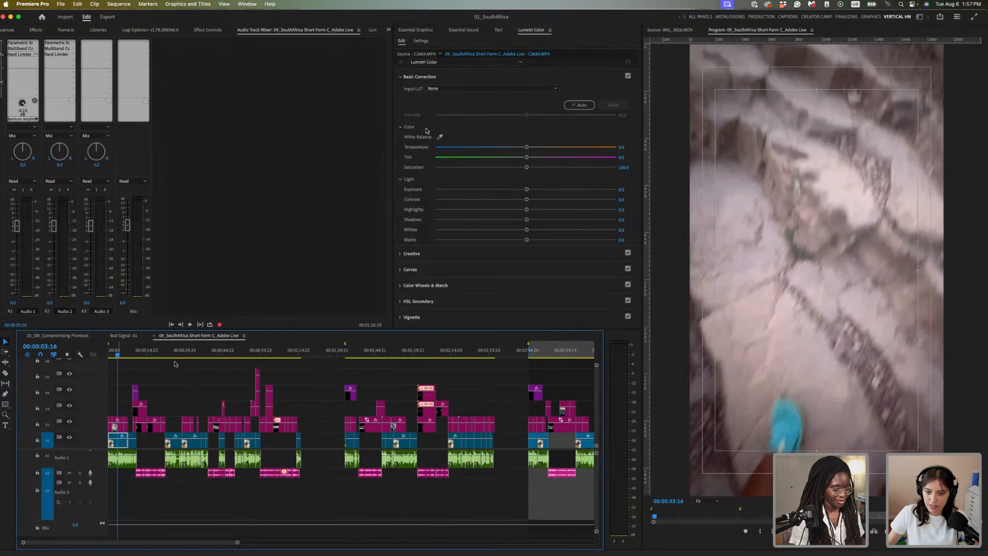
key(equal)
key(equal)
key(minus)
key(minus)
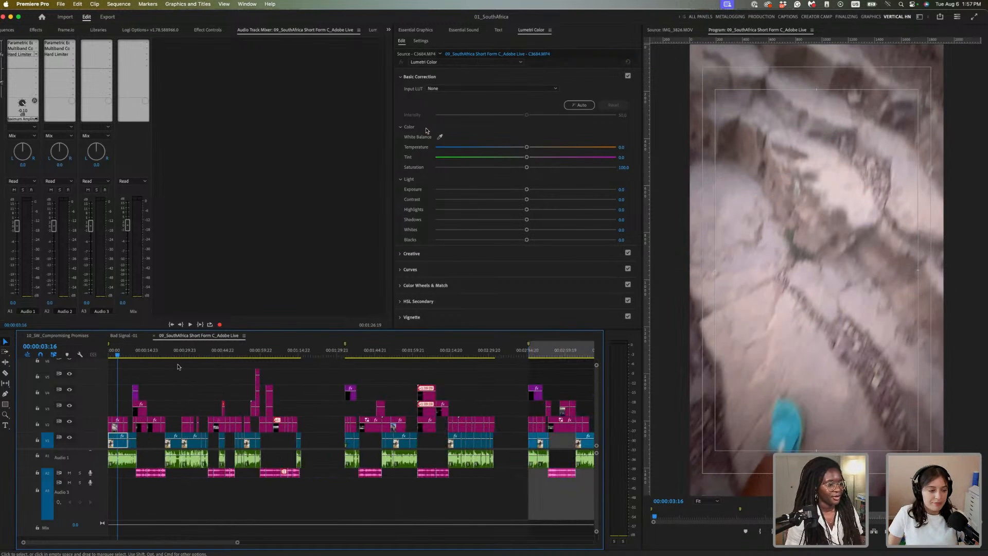
key(minus)
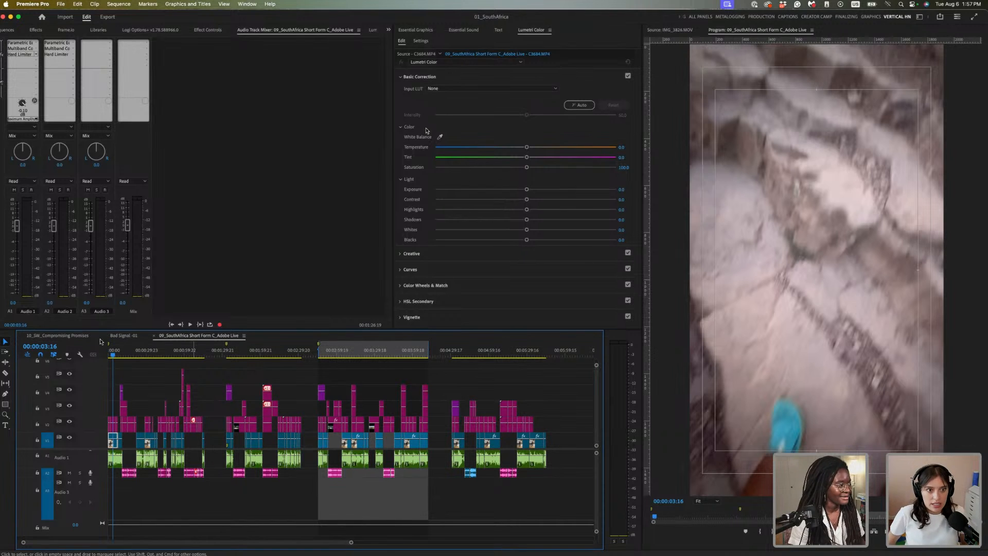
drag(112, 354, 108, 354)
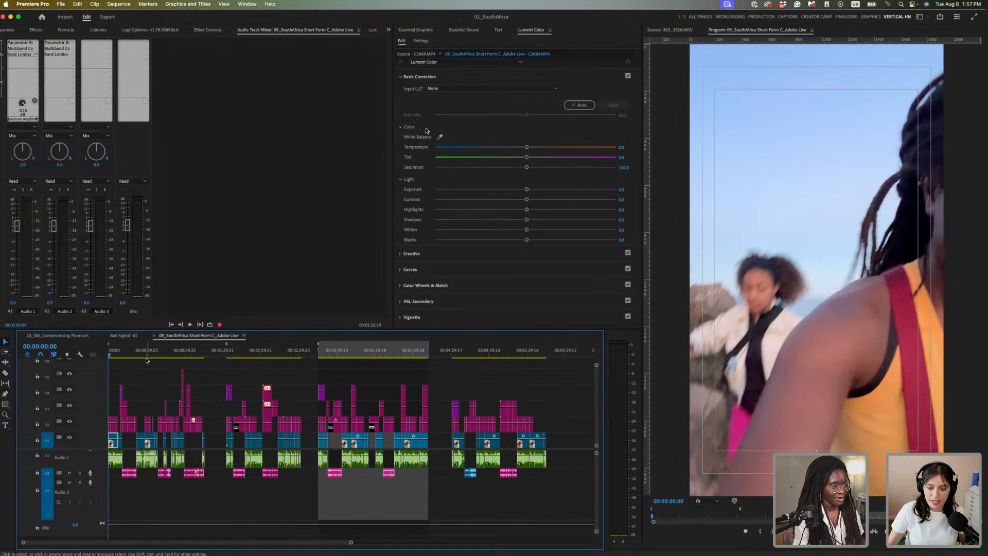
key(equal)
key(equal)
key(equal)
click(114, 354)
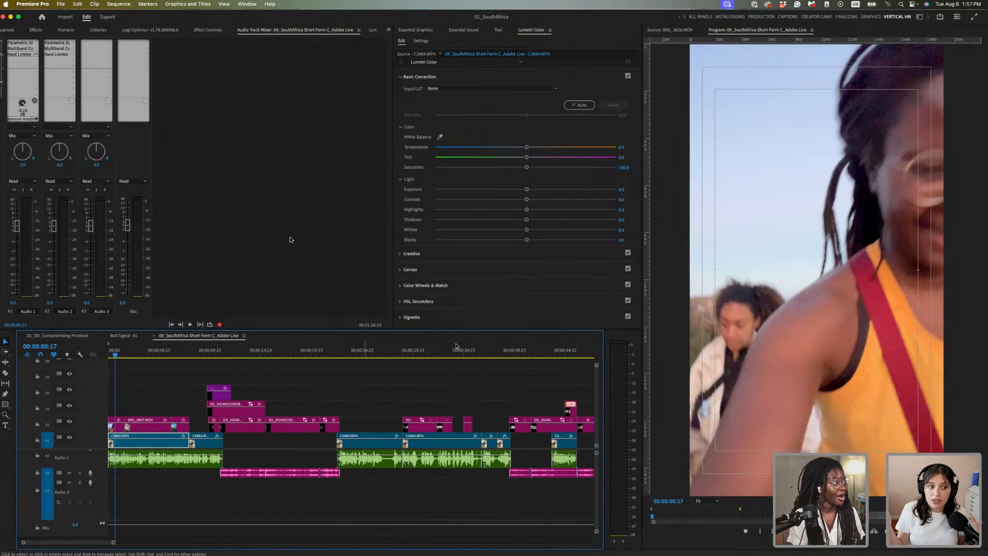
Open Premiere Pro's General preferences from the Settings menu
click(54, 6)
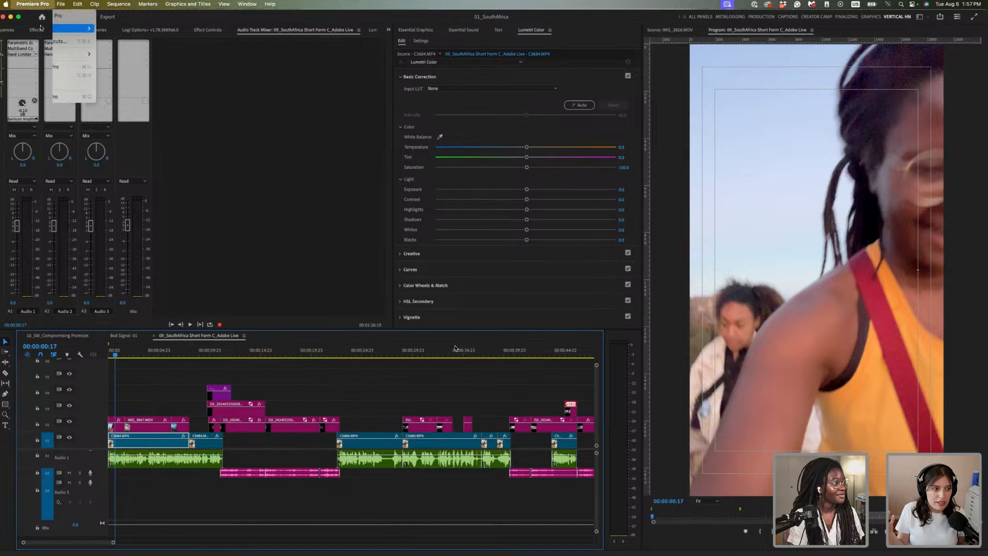
mouse_move(31, 28)
click(110, 28)
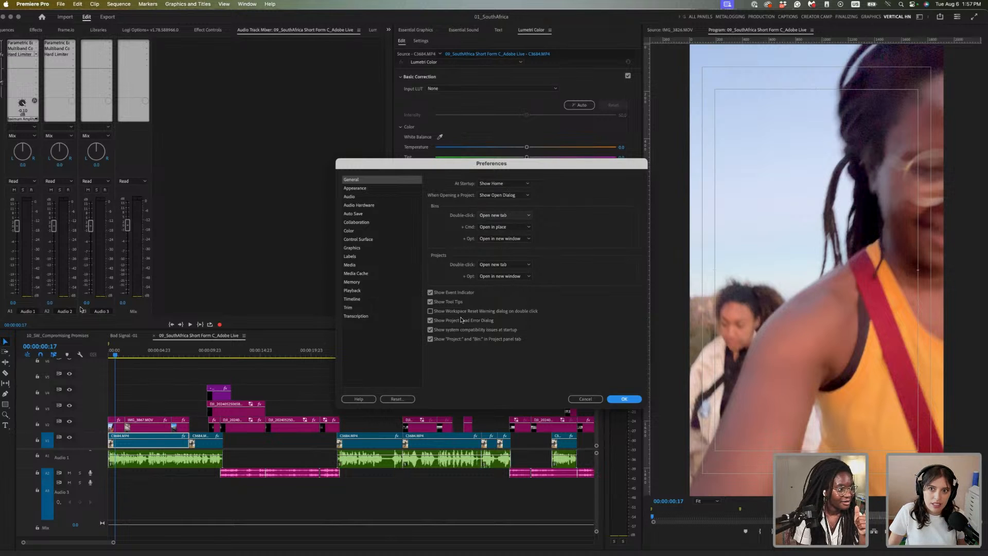
Review the project-opening and double-click options, then move to the Appearance page
click(499, 277)
click(511, 272)
click(513, 266)
click(516, 267)
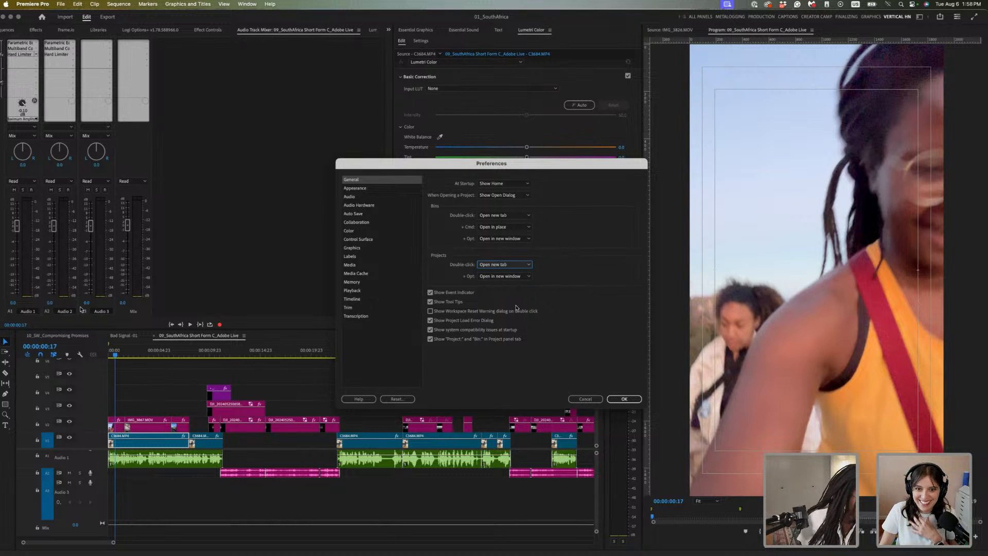
click(375, 192)
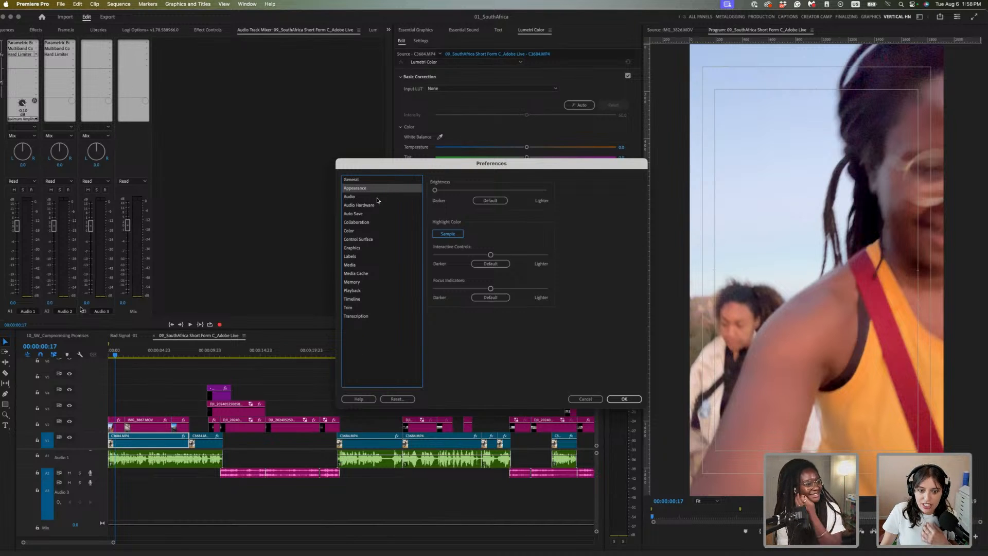
Browse the Audio, Graphics, Labels, Media, Media Cache and Playback pages, ending on Timeline
click(394, 197)
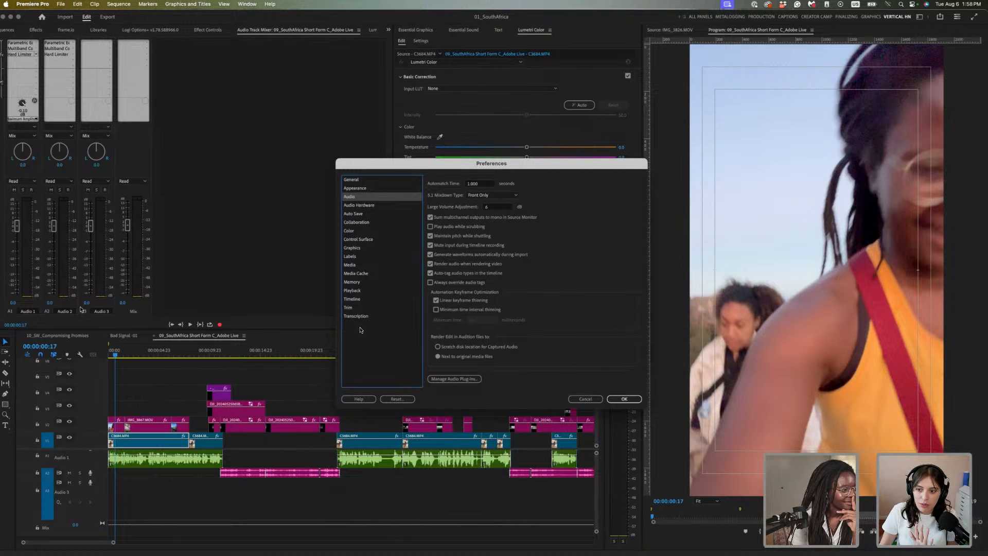
click(370, 249)
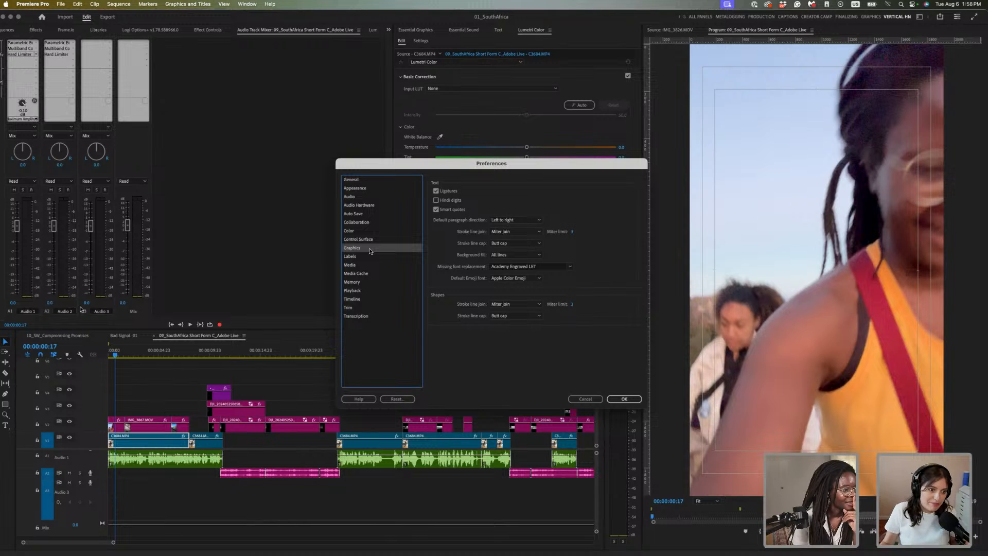
click(370, 257)
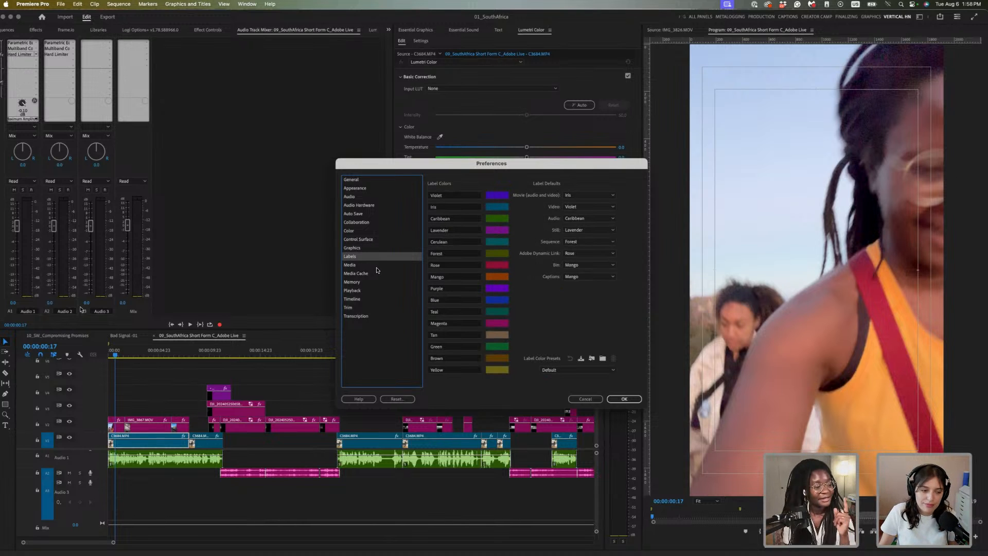
click(392, 265)
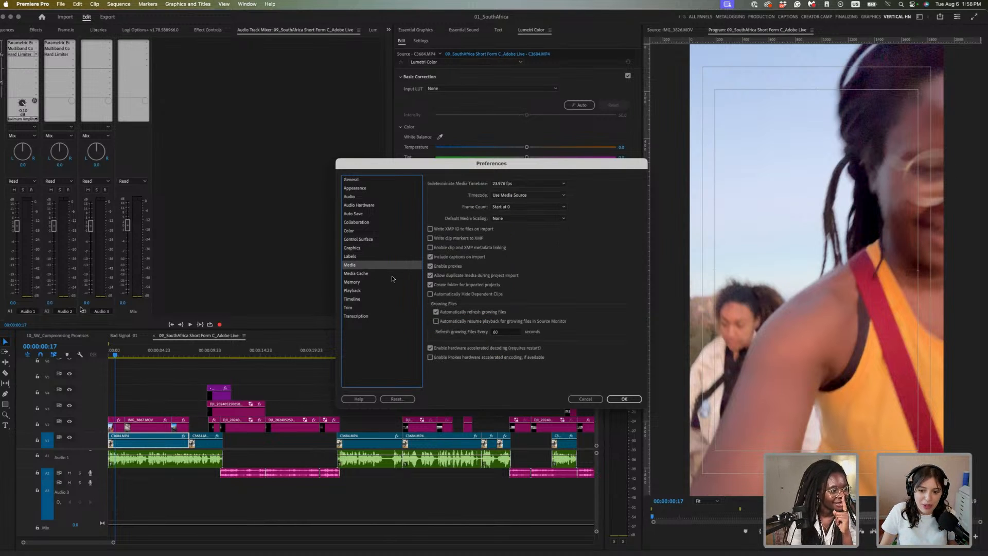
click(392, 274)
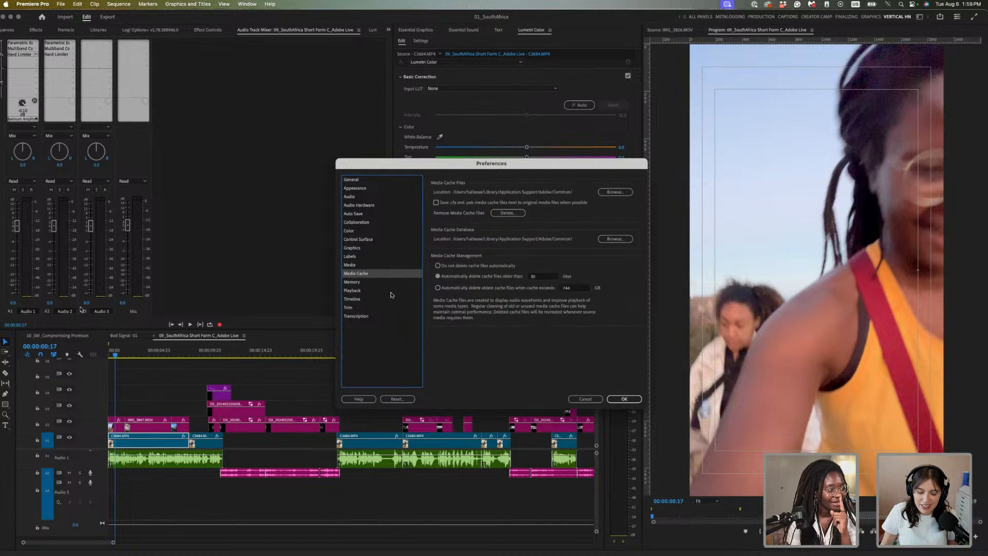
click(390, 291)
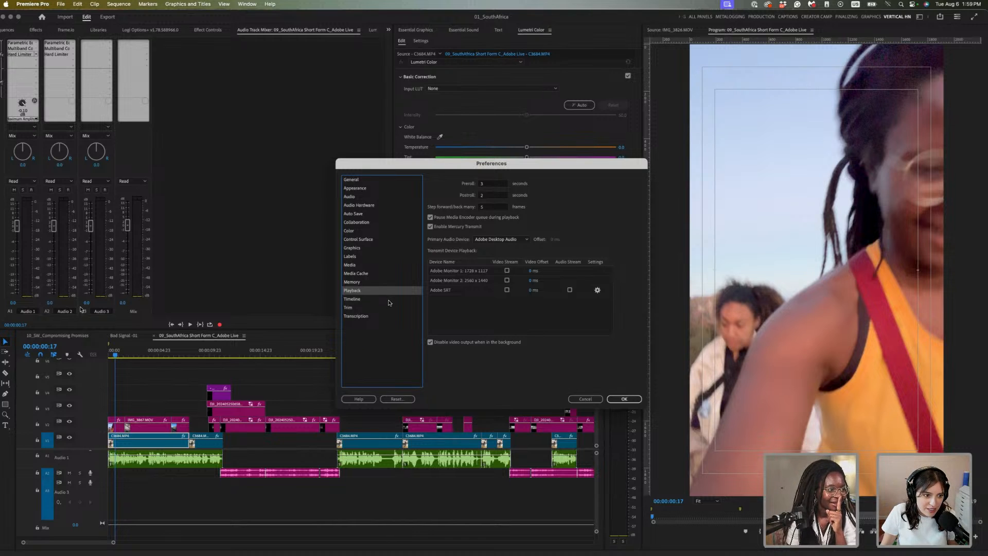
click(390, 299)
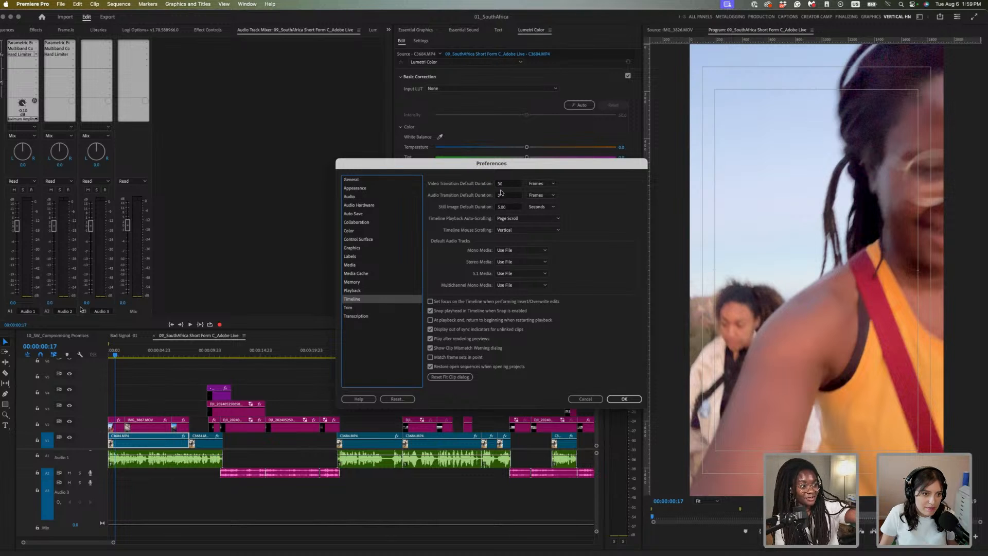
Try a 14.00 still image default duration, then cancel Preferences without saving
click(515, 185)
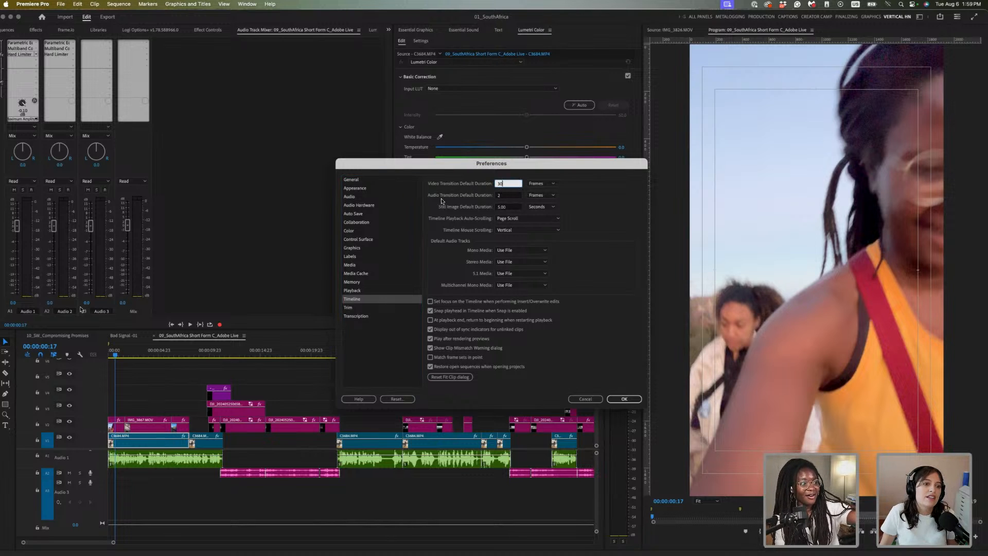
click(516, 198)
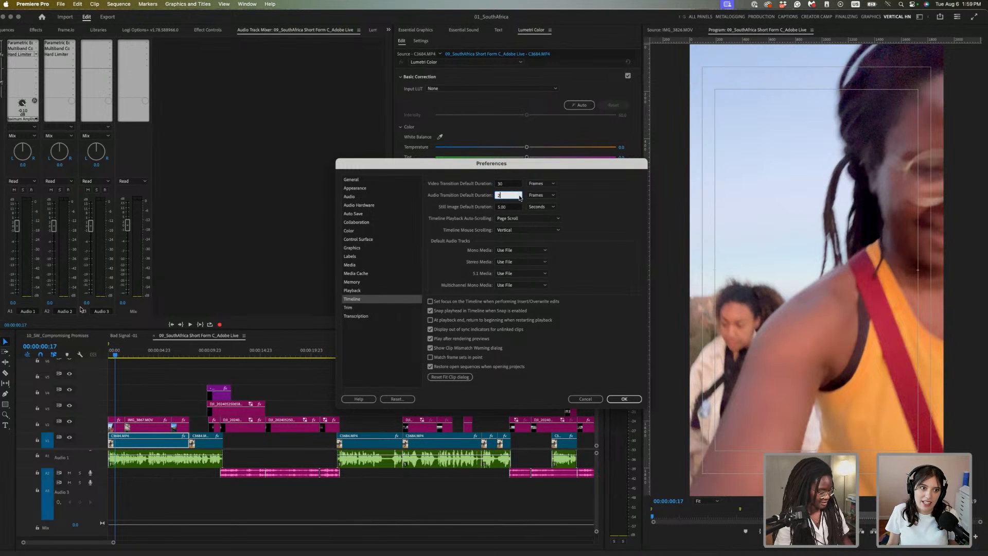
mouse_move(515, 207)
mouse_down()
mouse_move(532, 206)
mouse_move(518, 203)
mouse_up()
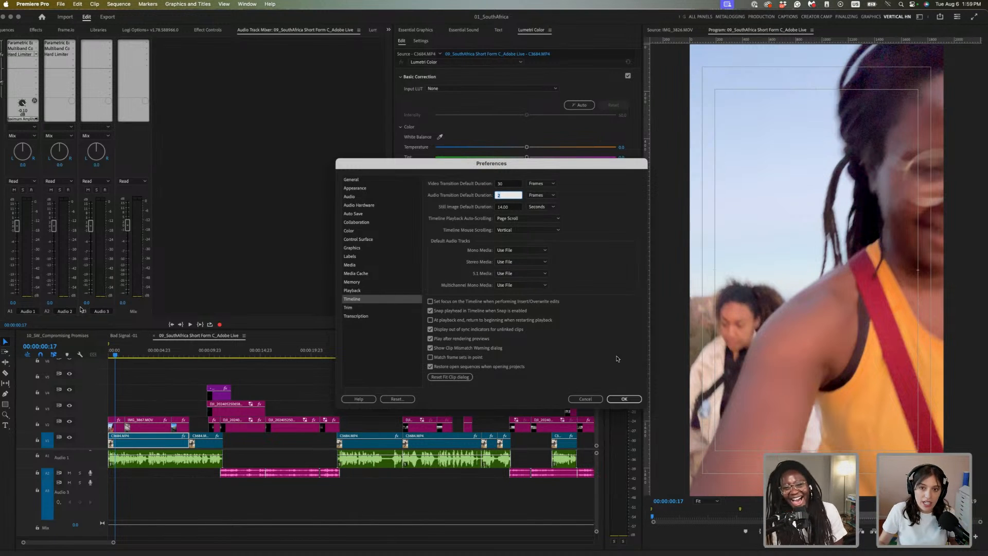
click(578, 400)
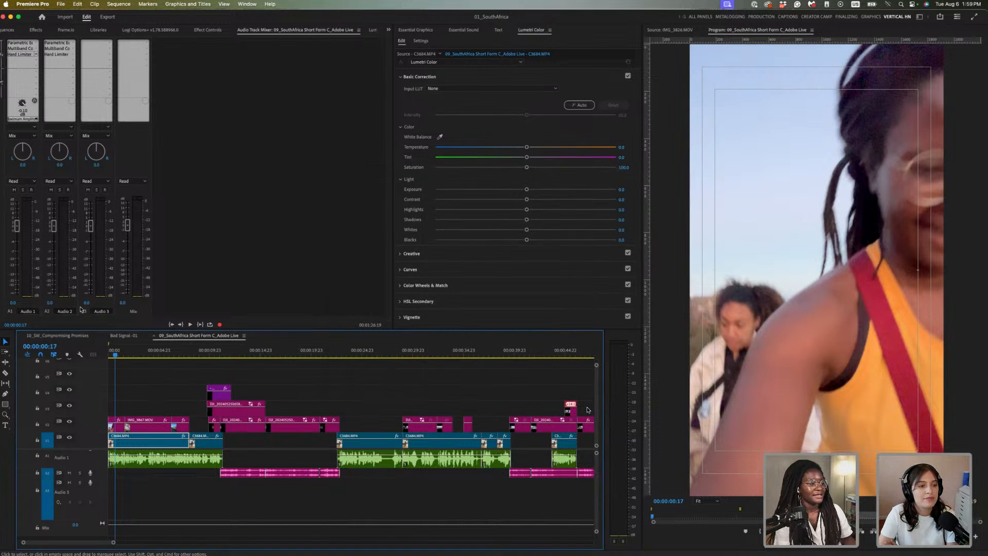
Park the playhead near 00:00:08:20 on the seated coffee shot
click(197, 369)
click(150, 354)
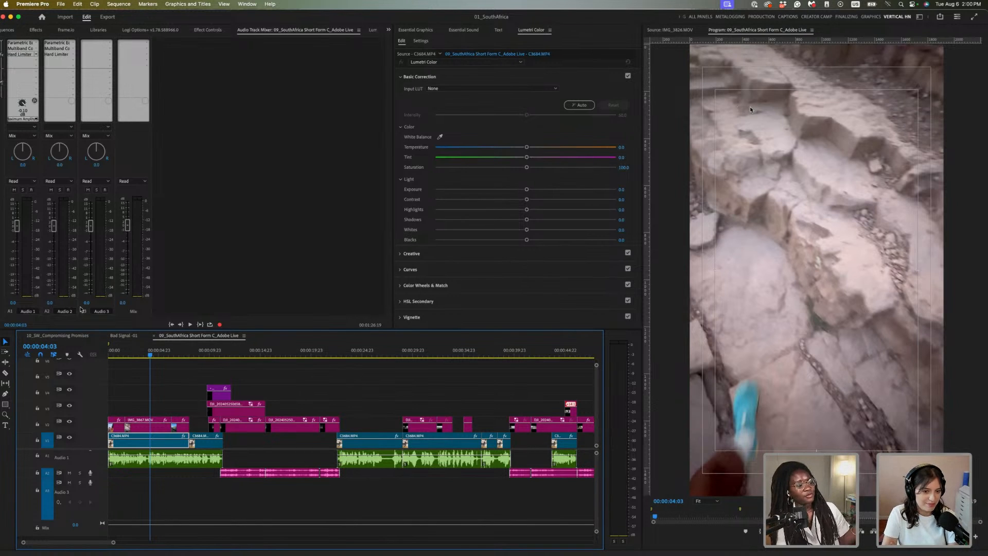
click(198, 354)
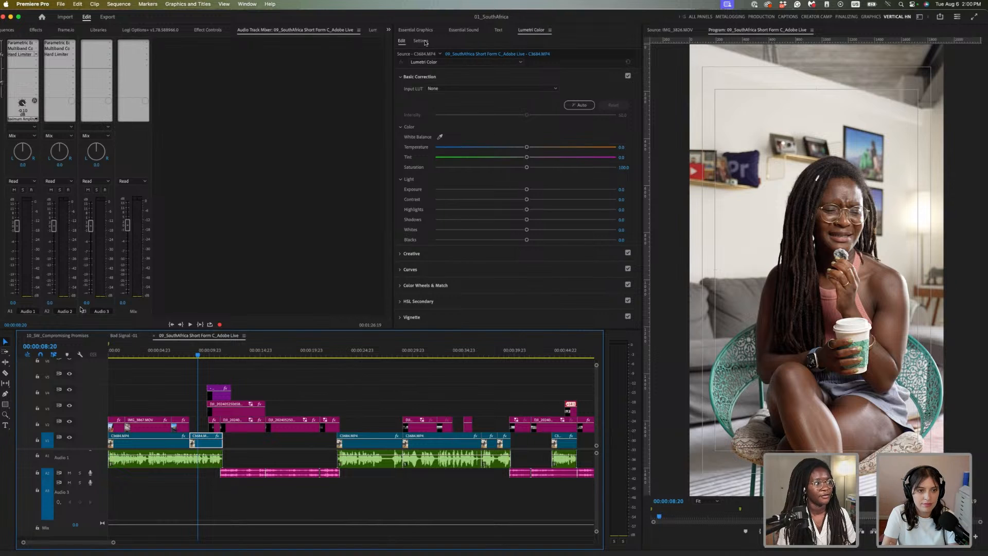
Show Lumetri Color's Settings and keep Rec. 709 as the working color space
click(421, 41)
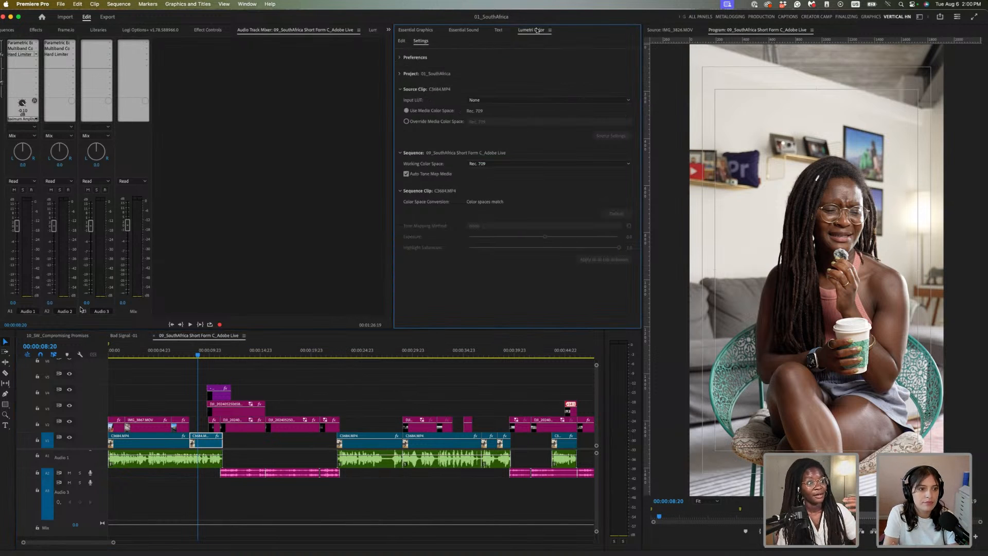
click(402, 41)
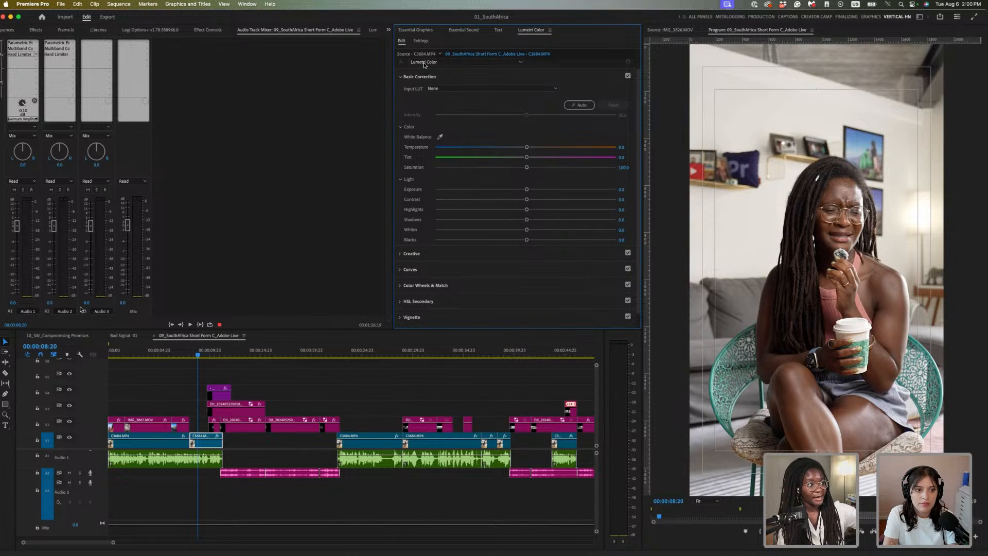
click(421, 41)
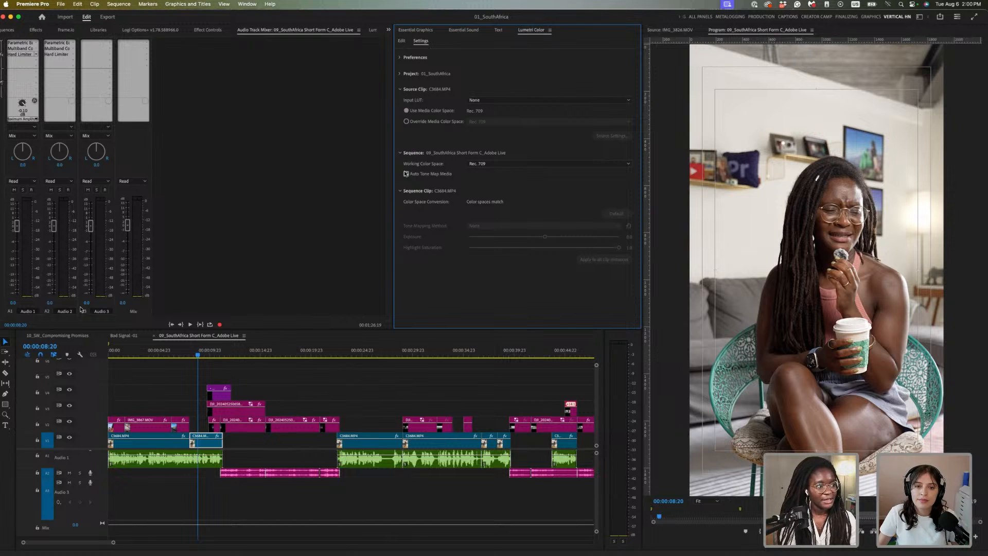
click(487, 164)
click(489, 166)
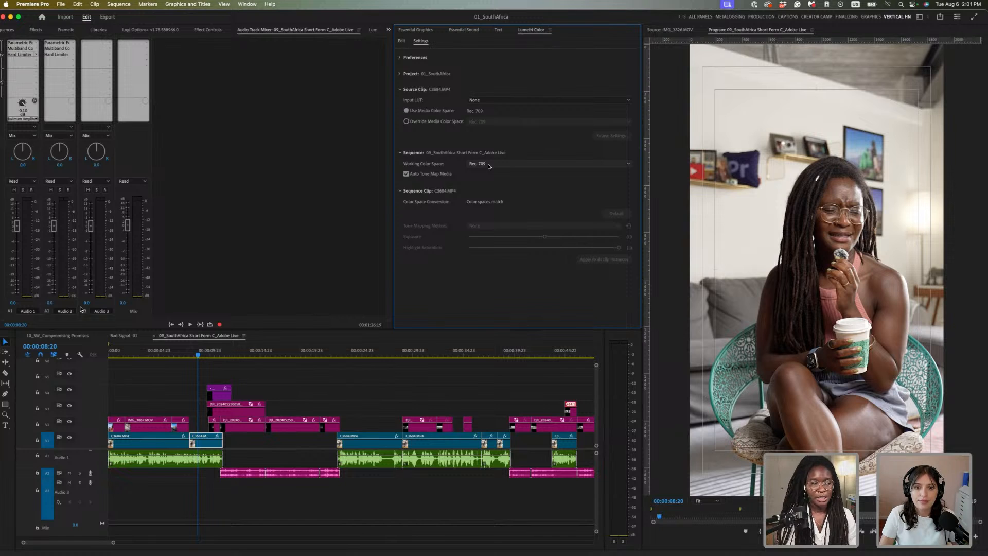
click(511, 165)
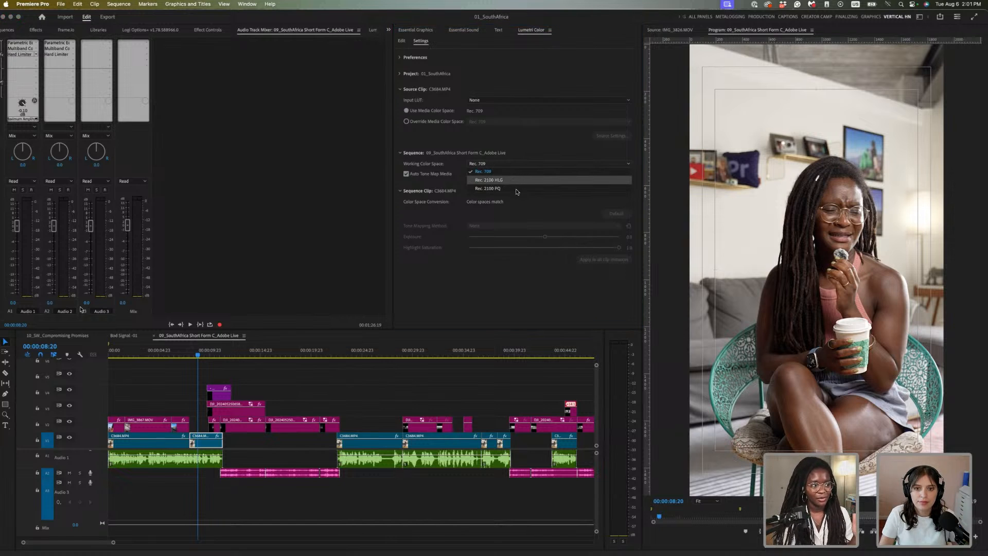
click(533, 163)
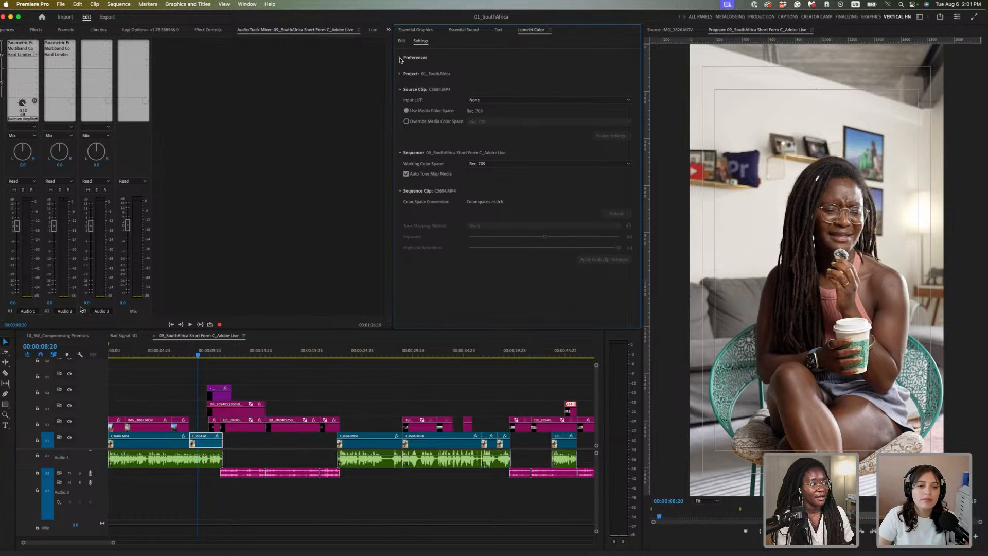
Expand the Project color settings and keep HDR Graphics White at 300
click(400, 59)
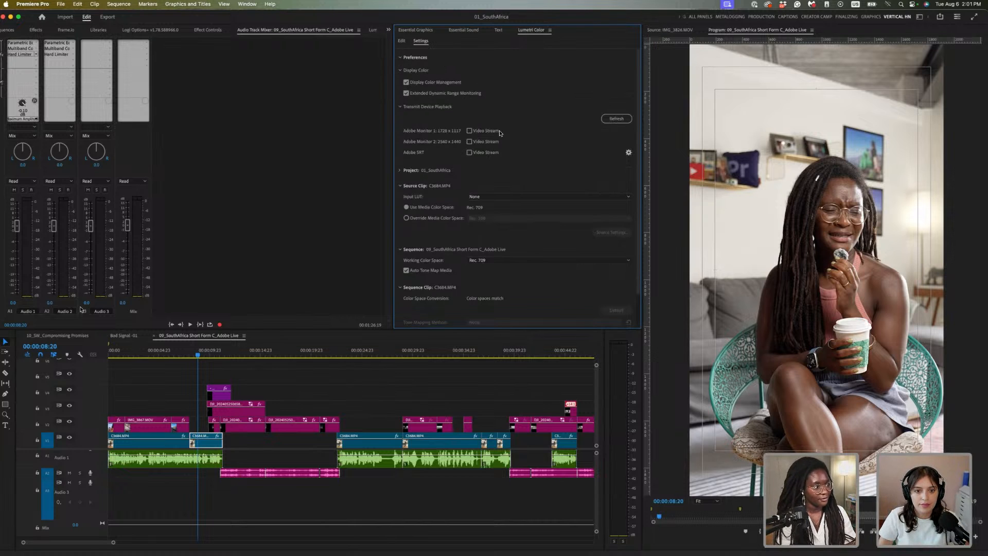
scroll(507, 174, down, 1)
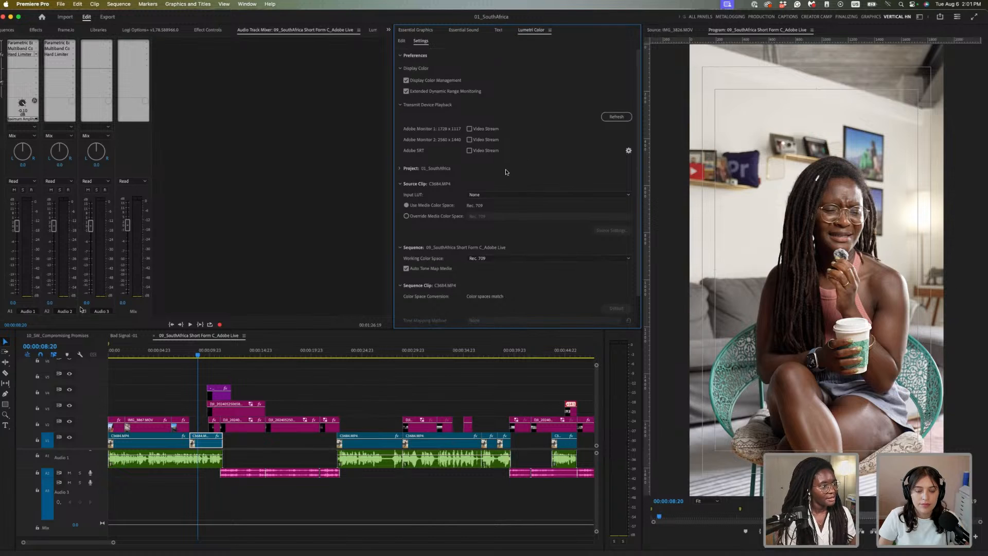
click(400, 54)
click(400, 74)
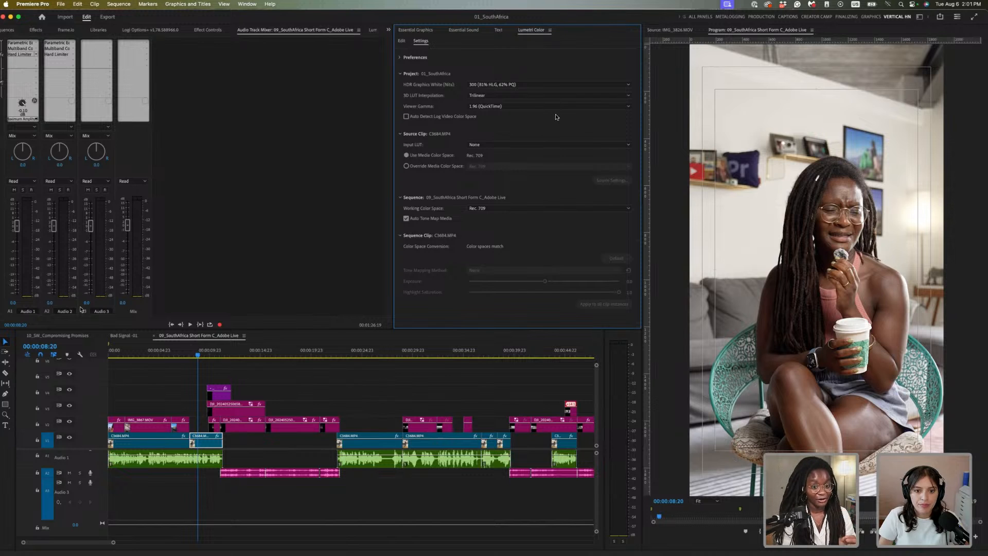
click(520, 87)
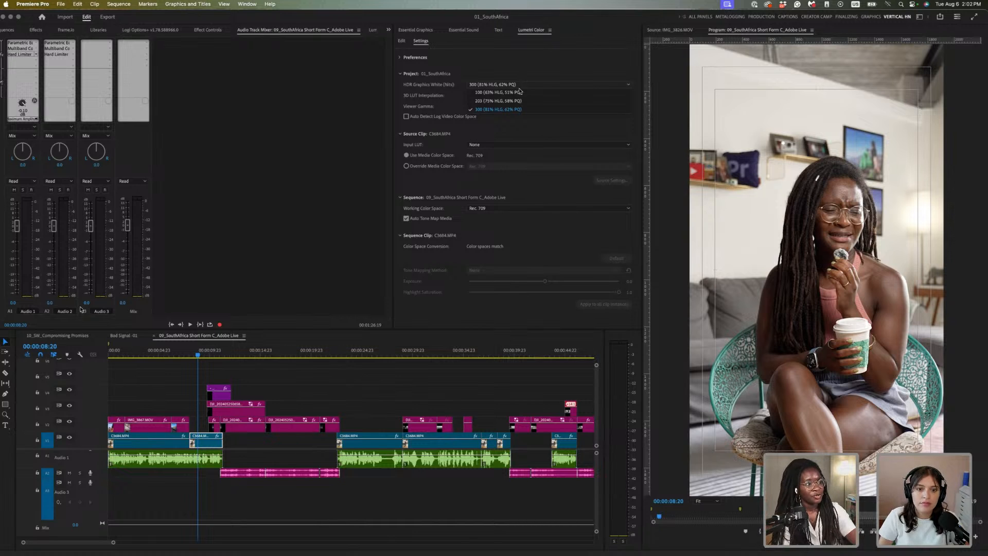
click(525, 111)
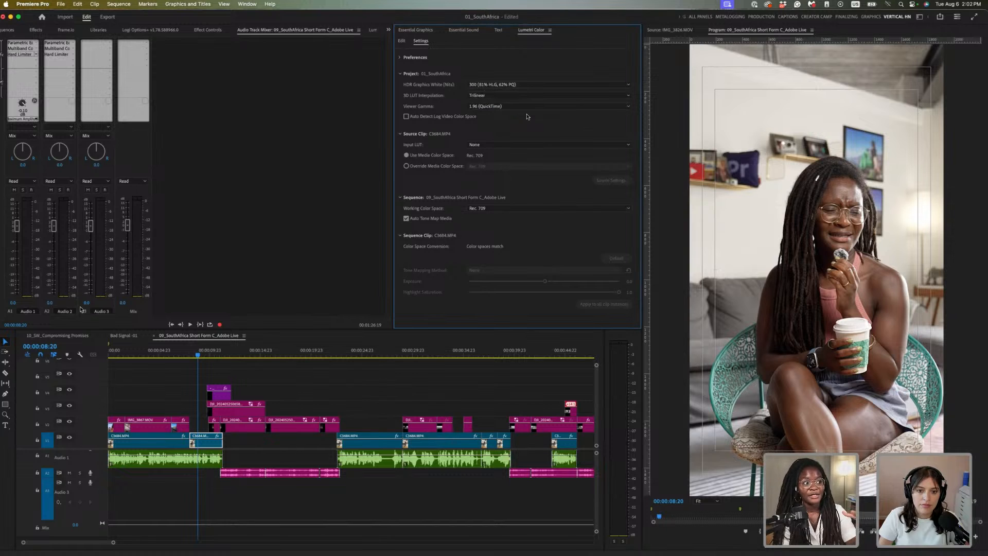
Compare Viewer Gamma 2.4, 2.2 and 1.96 (QuickTime), then deselect and return to Lumetri editing
click(553, 109)
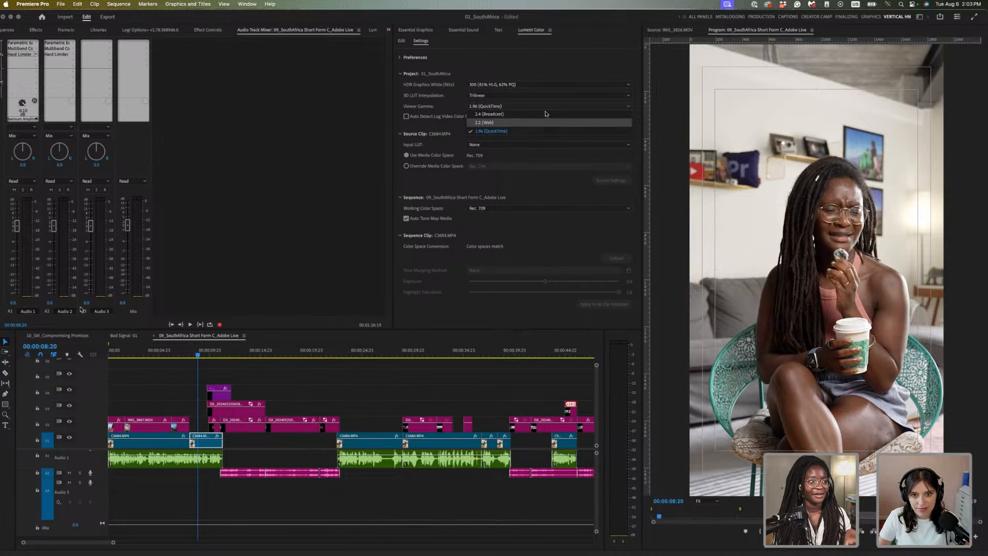
click(545, 115)
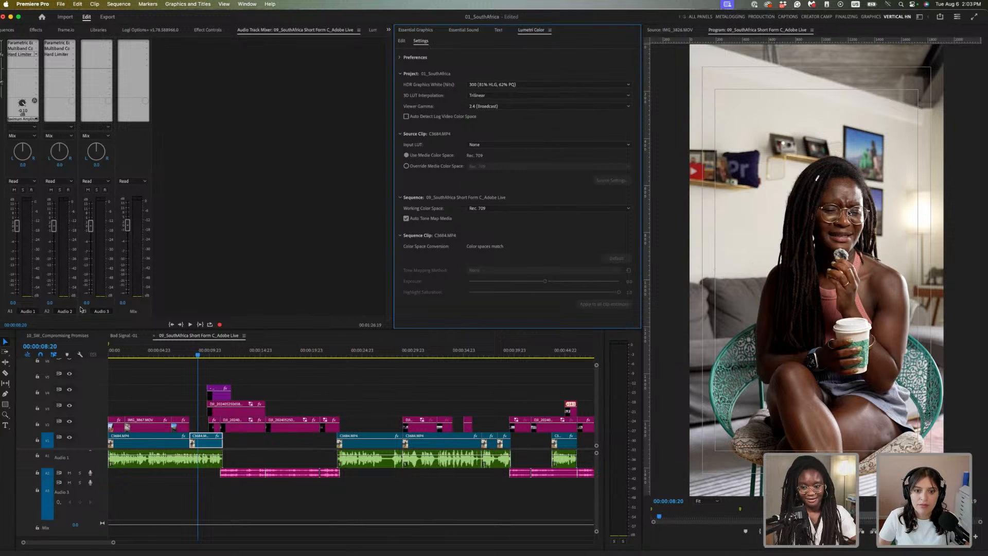
click(607, 108)
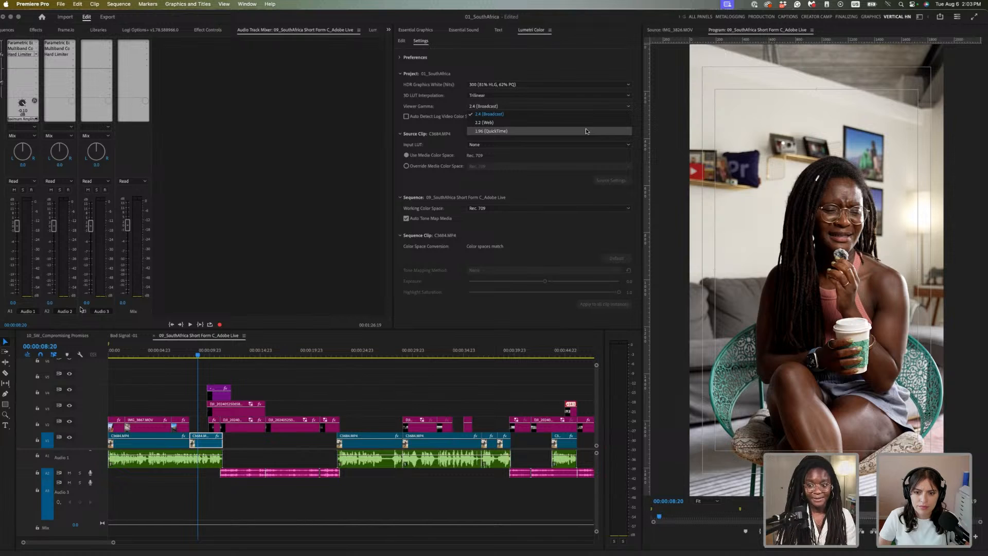
click(585, 130)
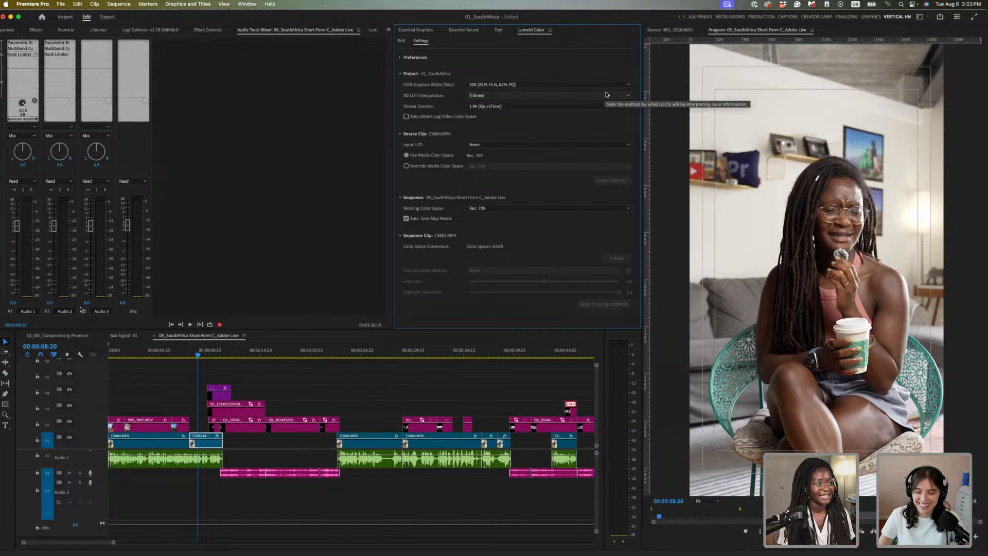
click(600, 106)
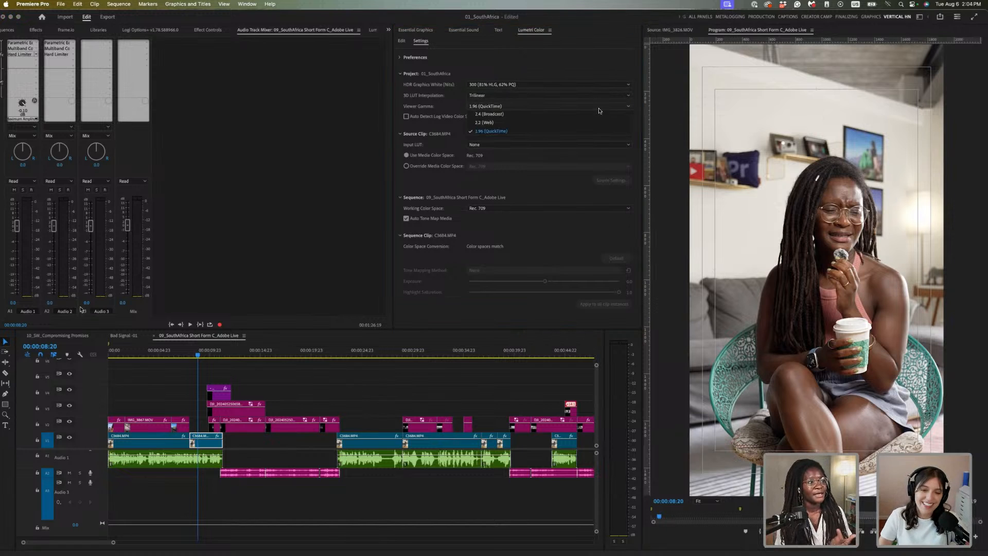
click(577, 123)
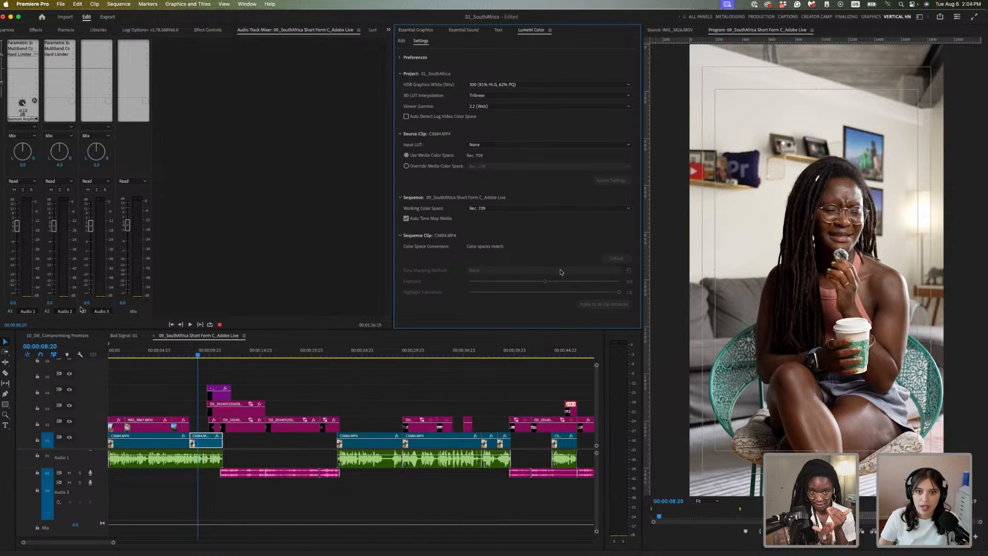
click(615, 106)
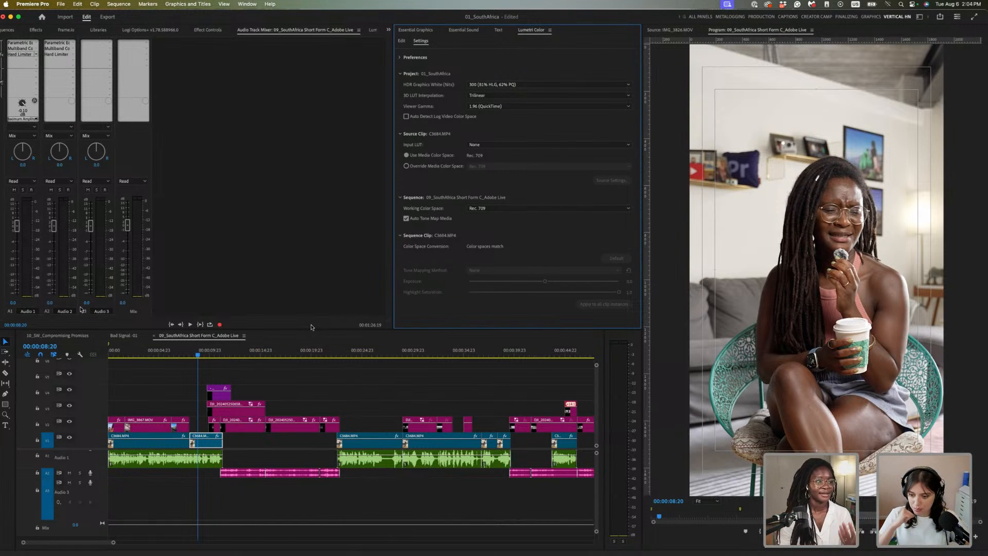
click(154, 376)
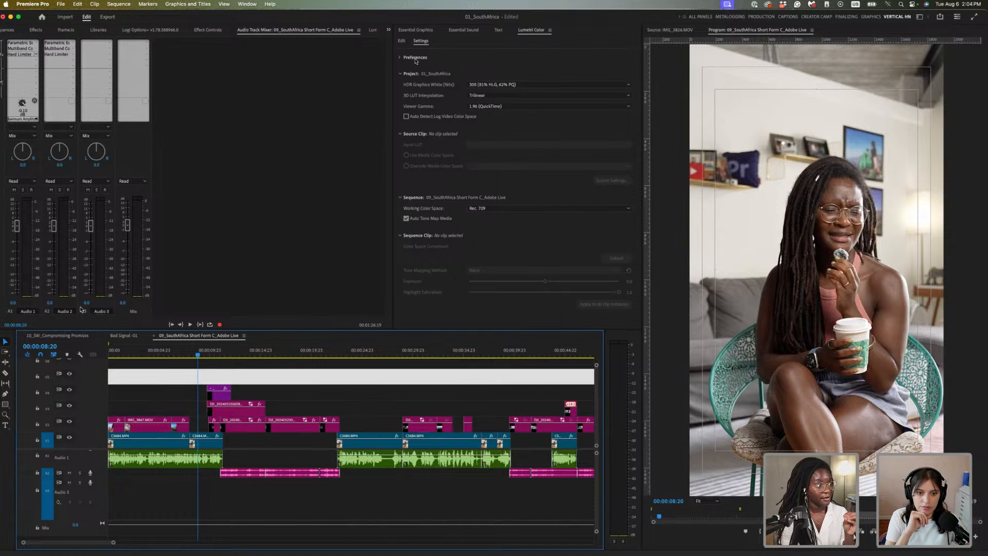
click(402, 41)
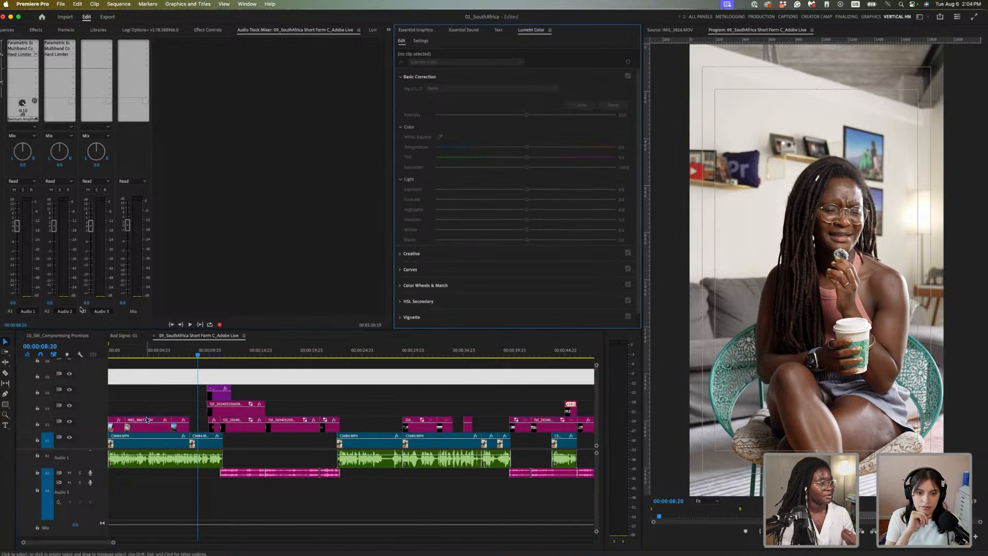
Select the opening IMG_3866 clip and display it in Lumetri Scopes
click(117, 428)
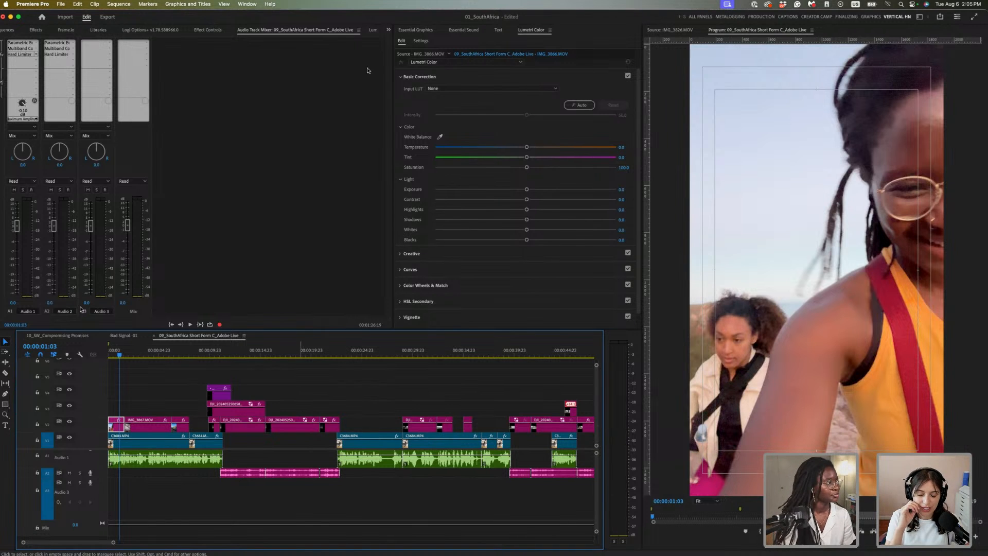
click(373, 30)
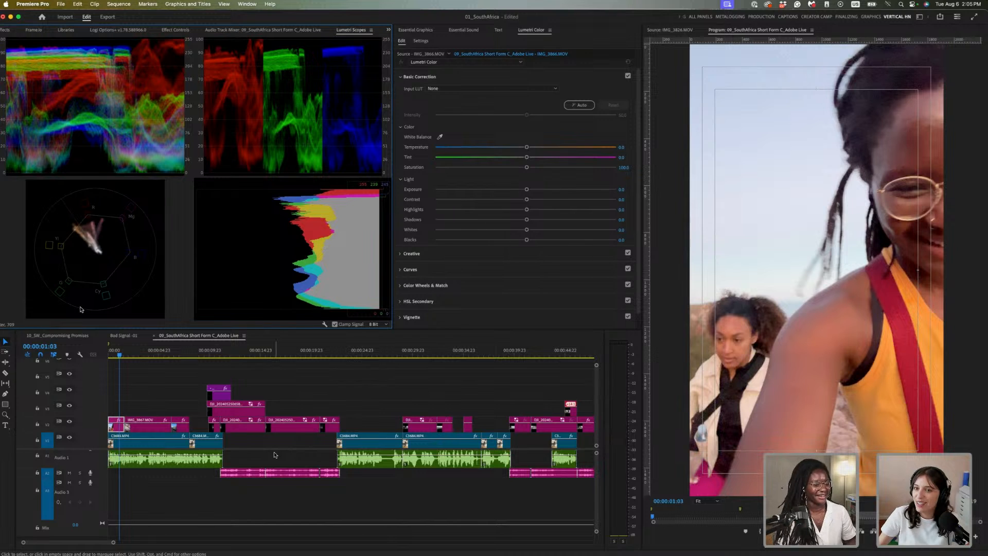
Preview clips along the timeline, then park at 00:00:09:02 on the interview clip
click(176, 392)
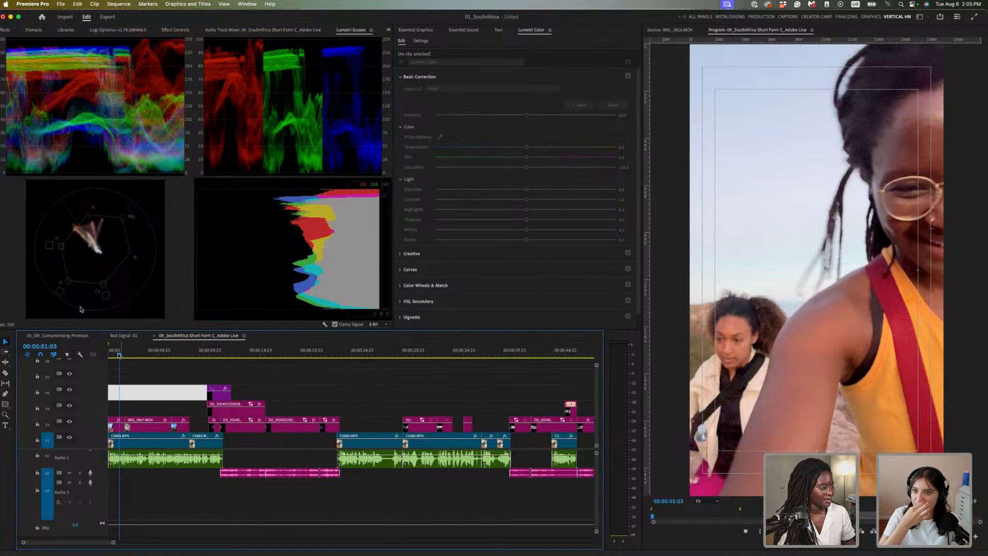
click(115, 354)
click(115, 427)
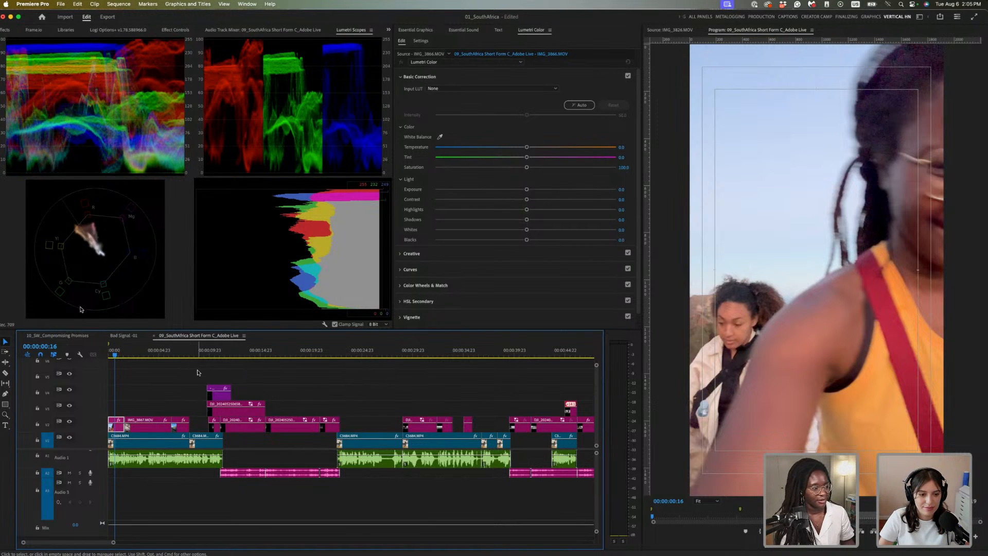
click(198, 354)
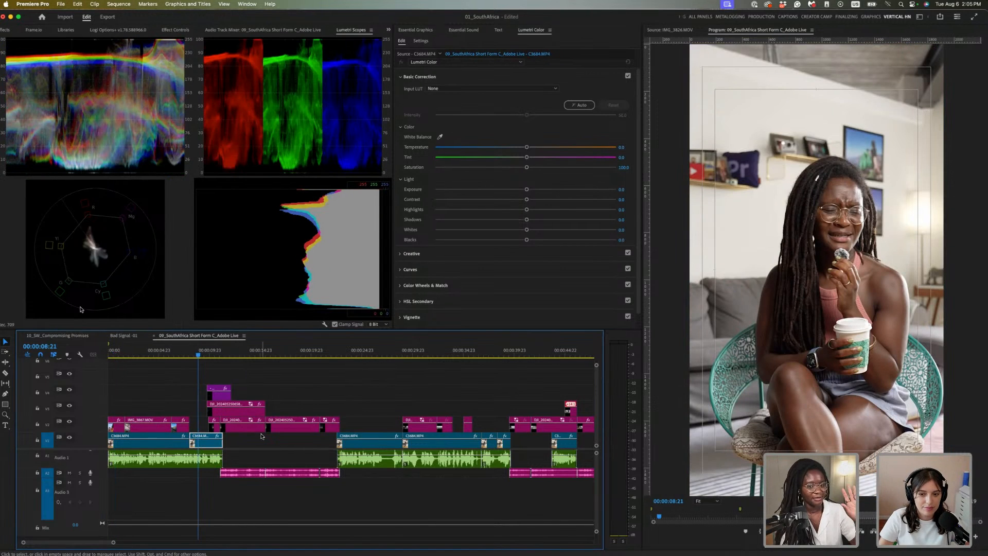
click(375, 352)
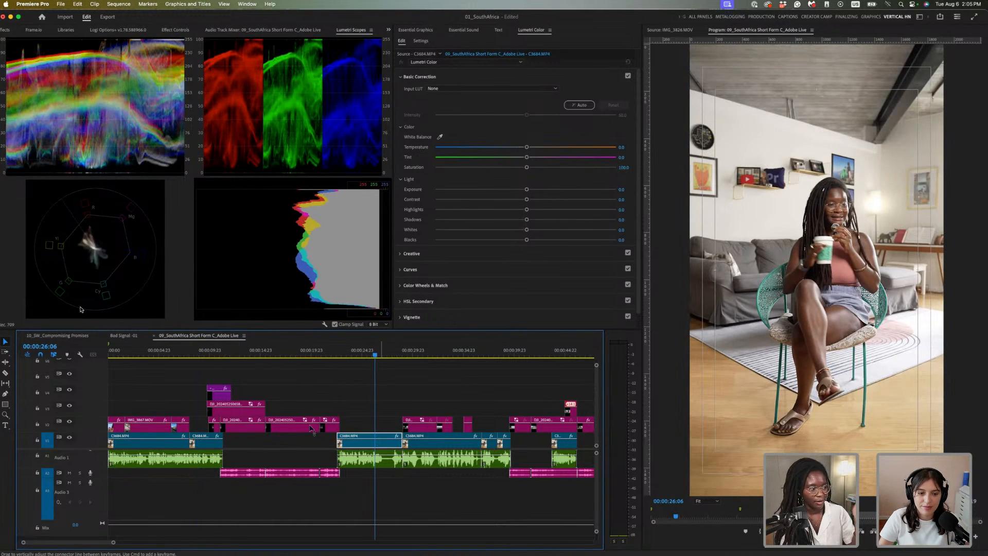
click(200, 352)
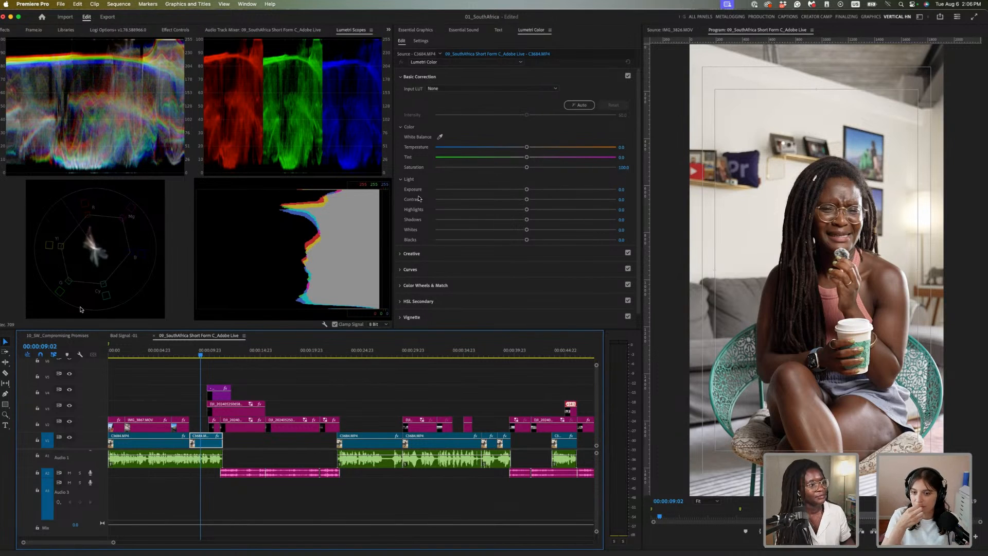
Apply Auto correction to CM84.MP4, trying intensity near 86, then reapply it at default 50
click(580, 106)
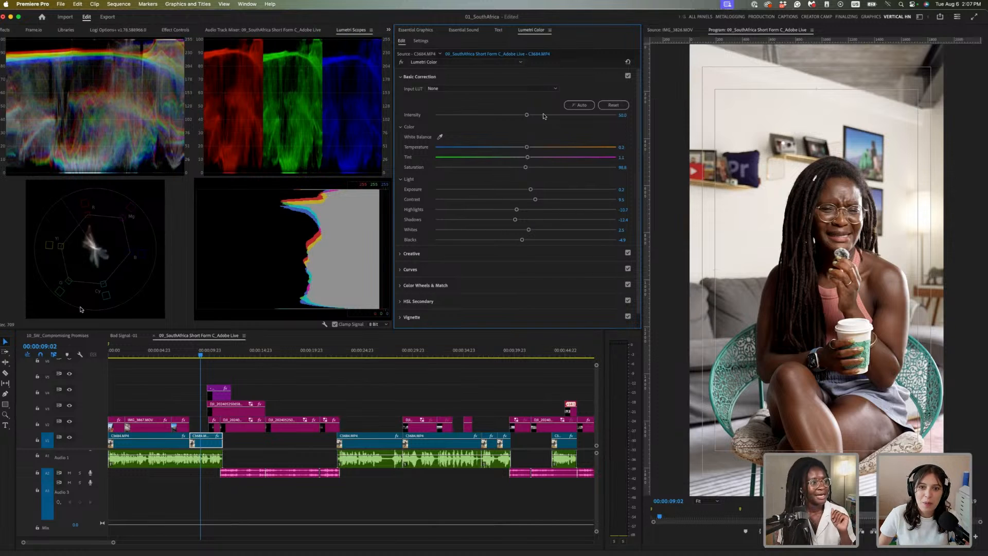
drag(527, 117, 635, 118)
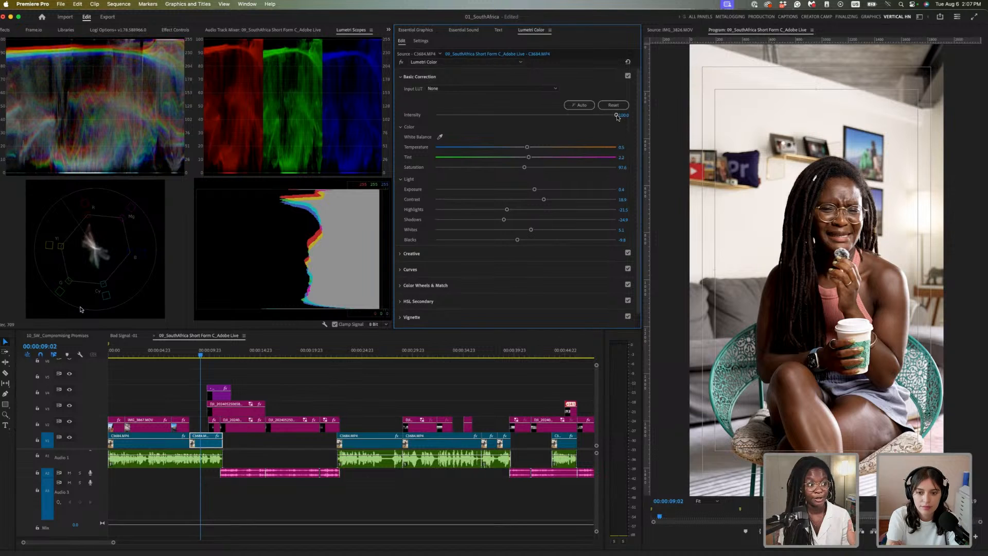
drag(617, 116, 555, 126)
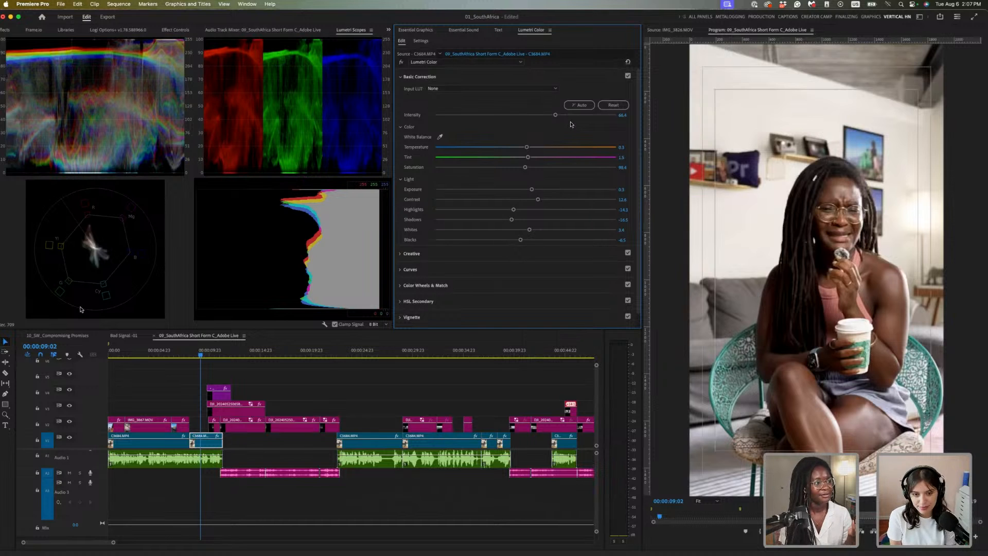
click(573, 106)
click(573, 106)
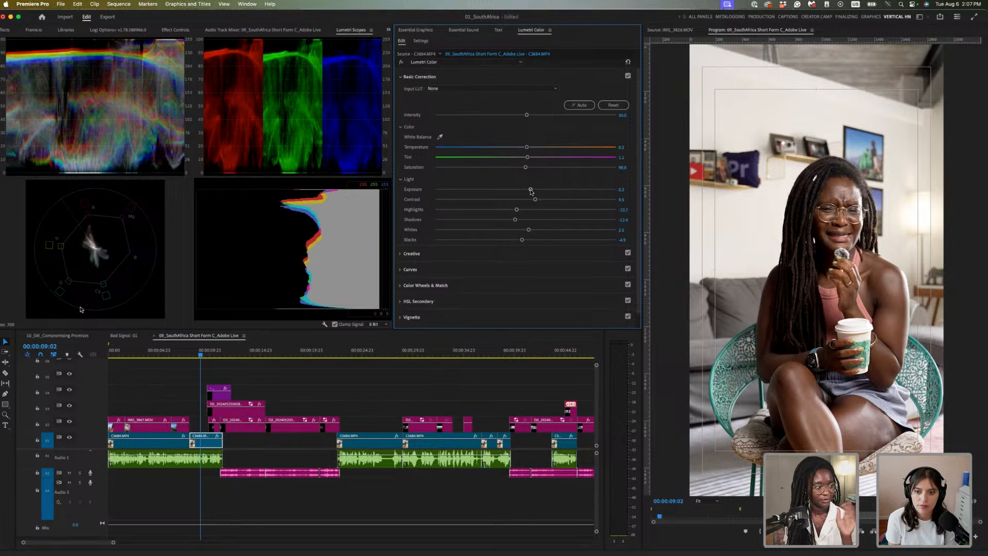
Lower the coffee clip's Basic Correction exposure to -0.4, with the playhead at 00:00:08:01
drag(531, 190, 520, 194)
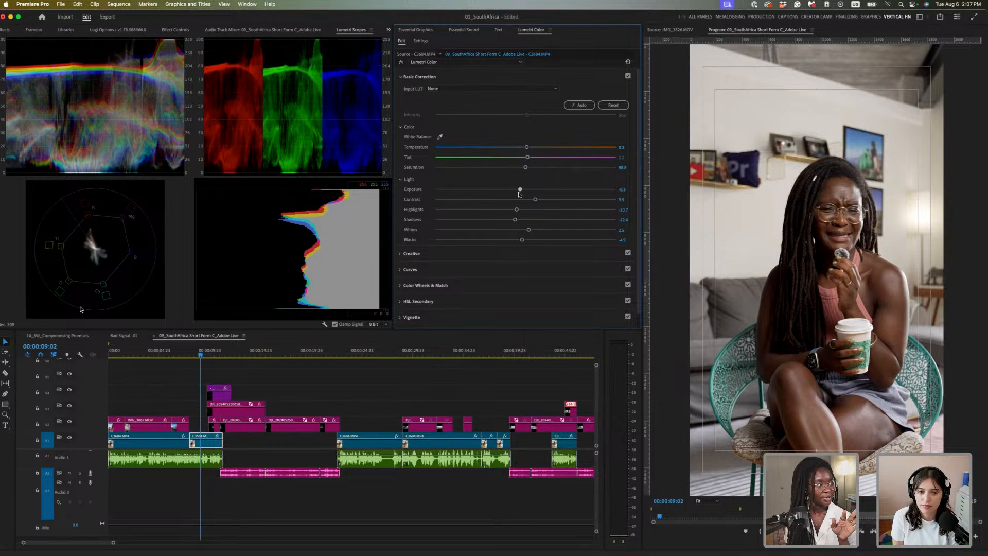
drag(518, 194, 518, 193)
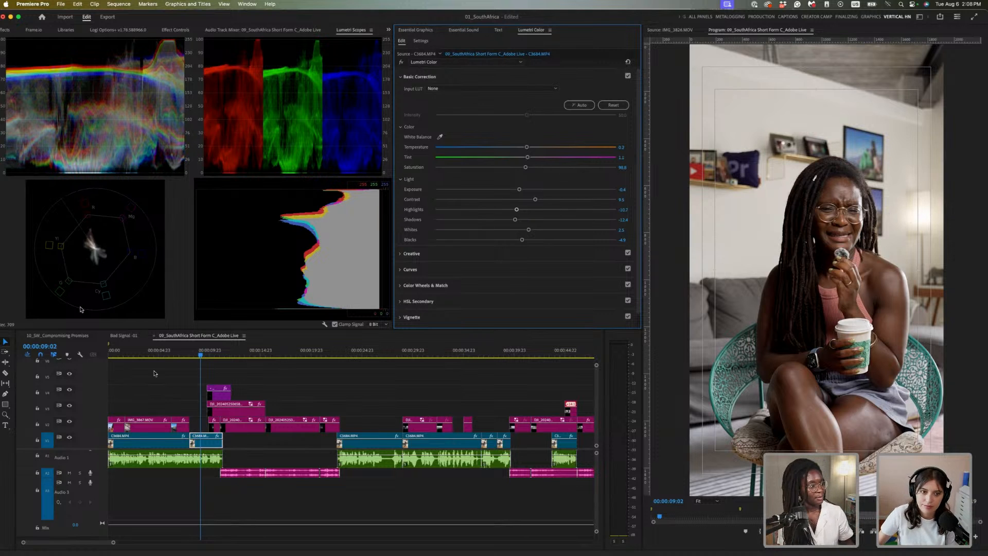
click(191, 354)
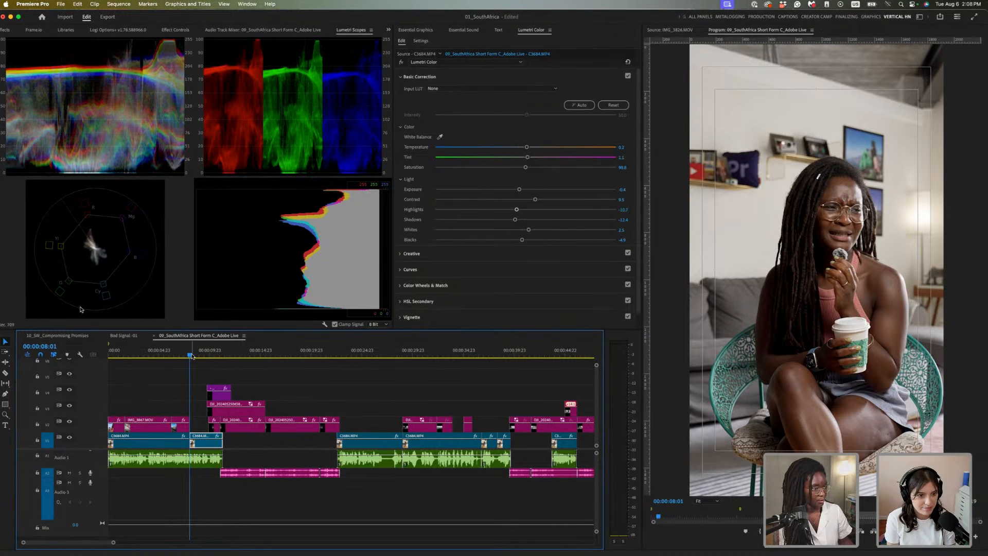
Play back and scrub the sequence around the woman's interview to review the grade
key(space)
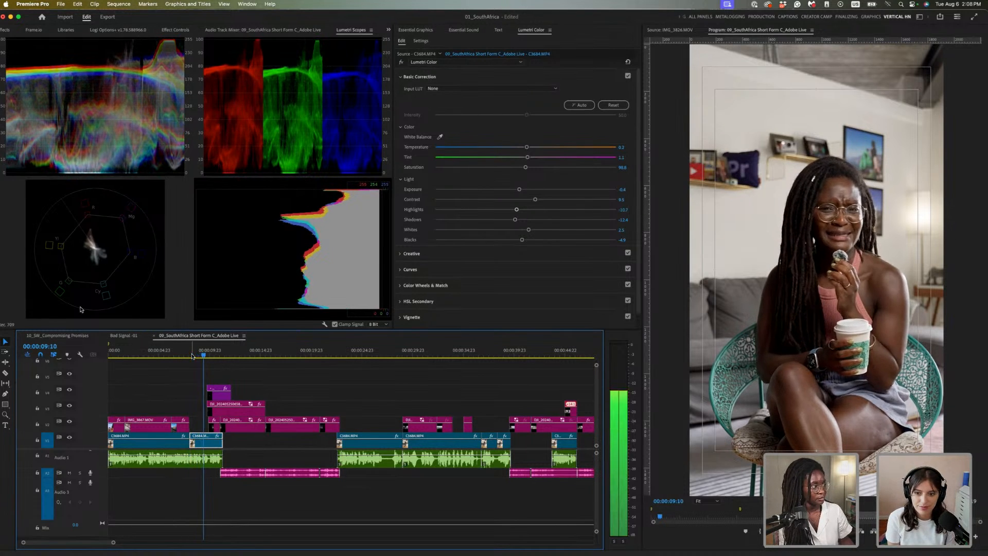
click(196, 355)
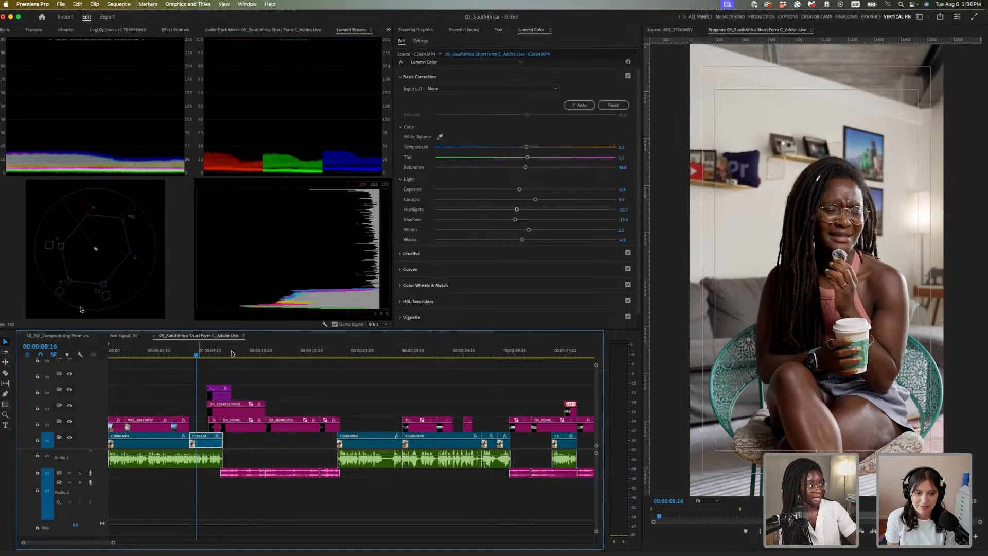
click(201, 353)
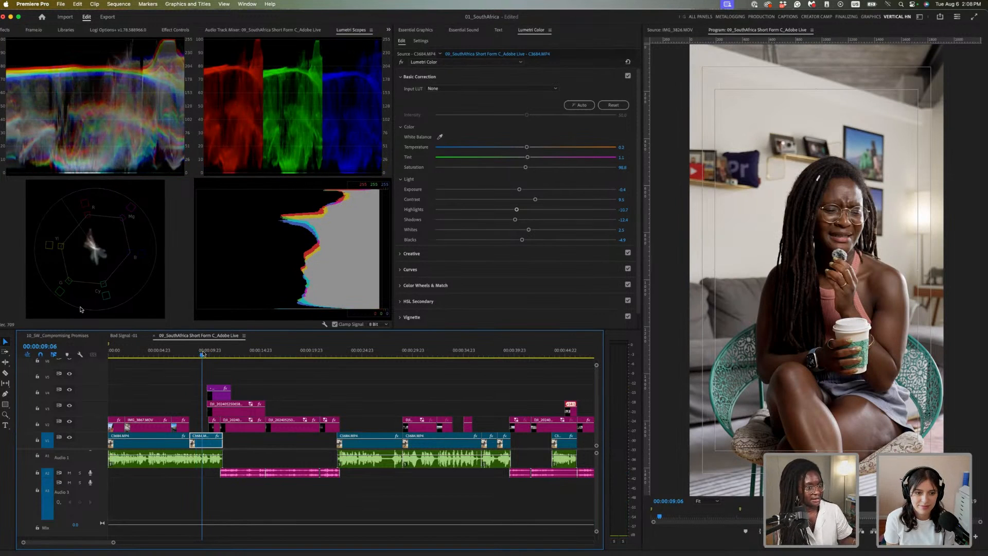
drag(201, 354, 198, 354)
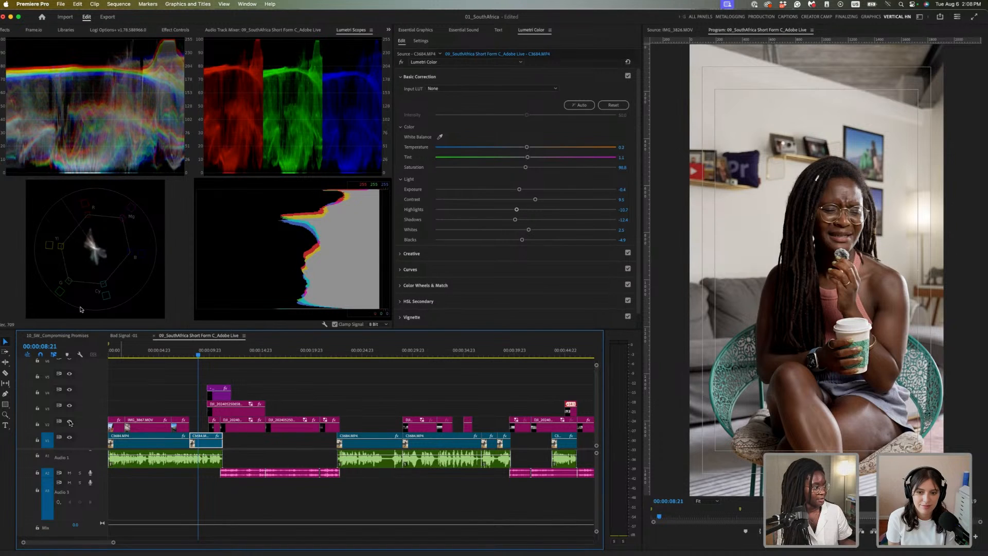
click(172, 354)
click(142, 354)
key(space)
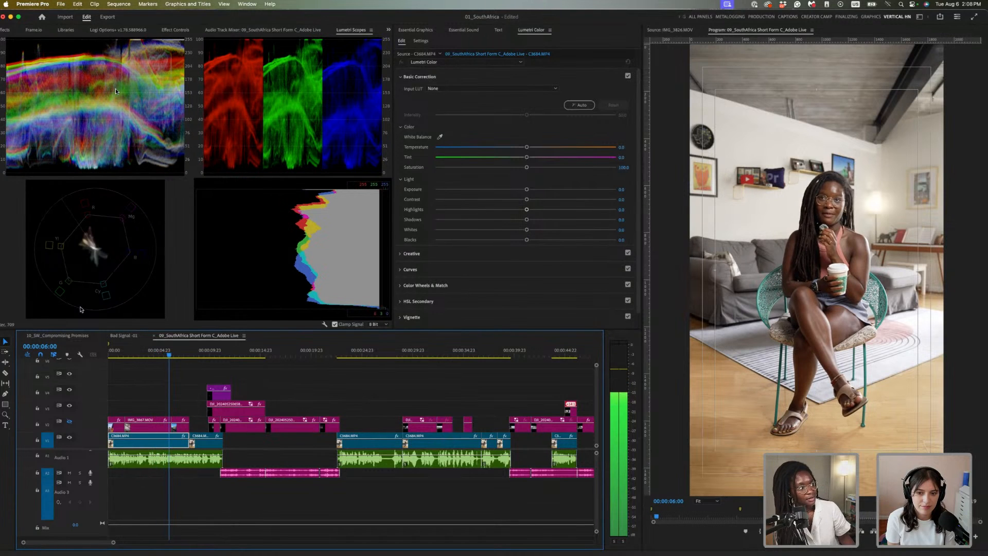
key(space)
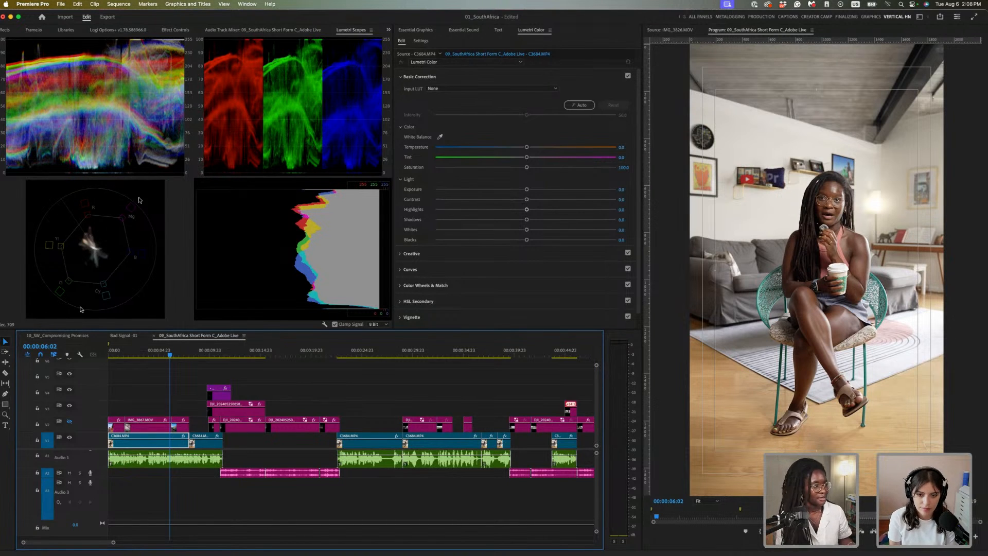
On the C3684.MP4 clip, lift Blacks to -1.9 and set Saturation to 110
click(211, 437)
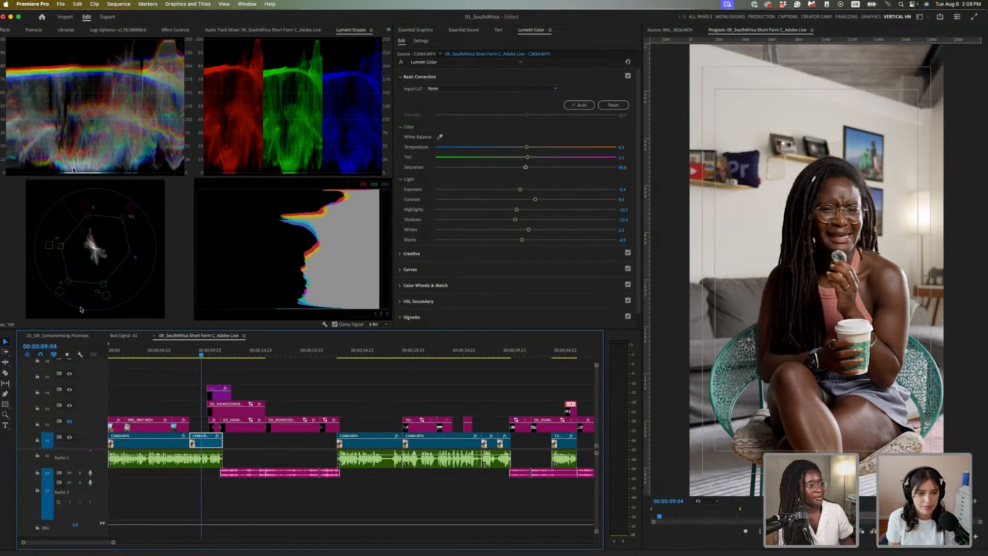
drag(522, 240, 523, 239)
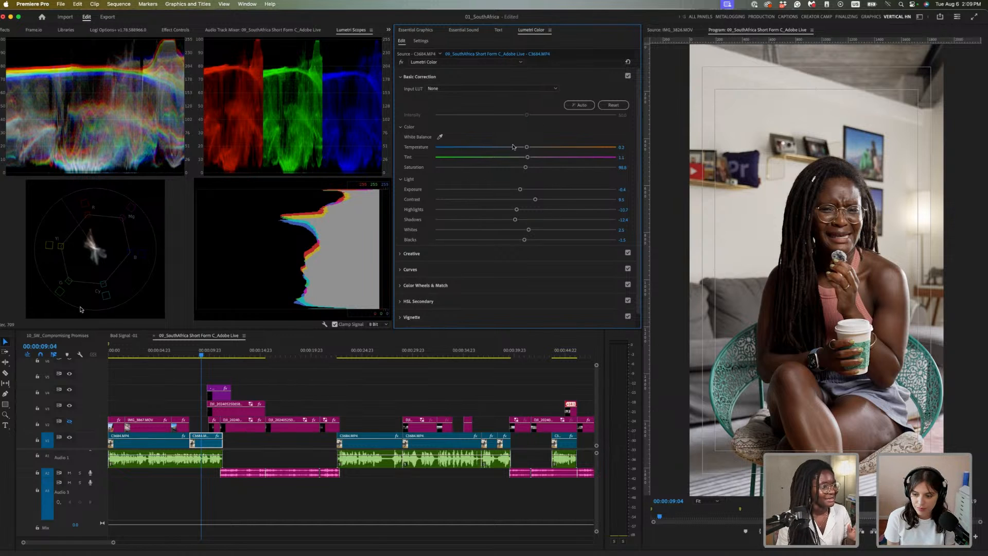
click(627, 166)
text(110)
key(Return)
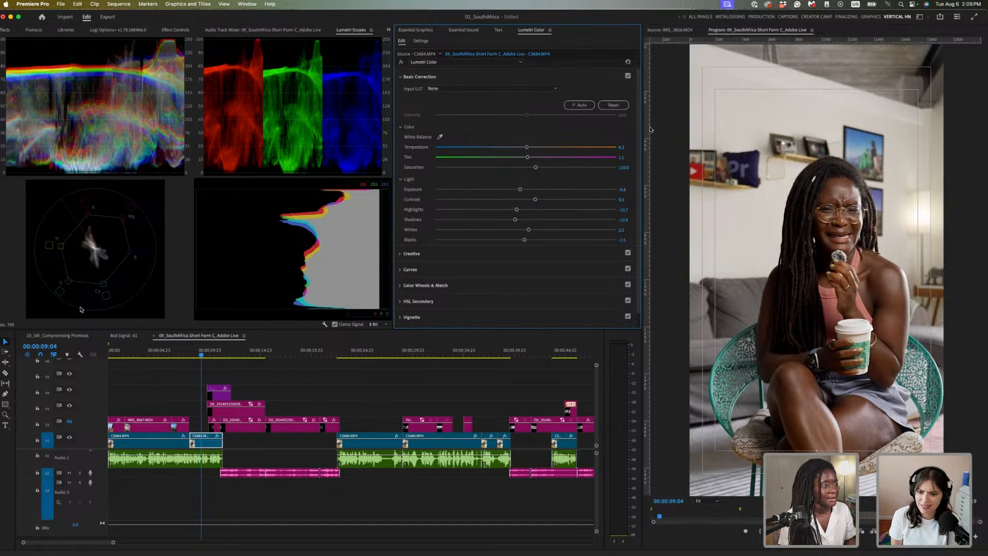
Compare against the ungraded image by toggling the Lumetri bypass, then fit the sequence and select the upper-track clips
scroll(597, 197, down, 1)
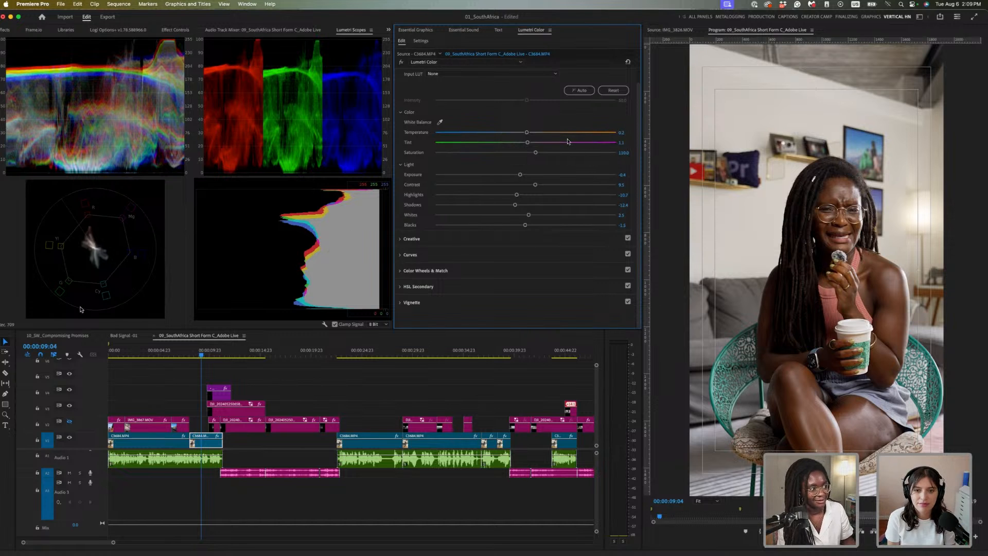
scroll(568, 139, up, 1)
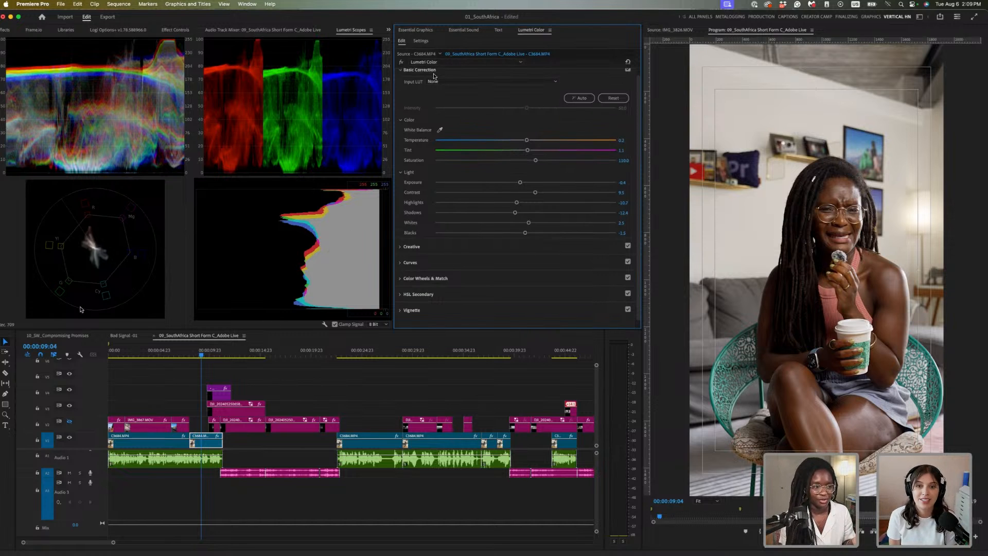
click(401, 62)
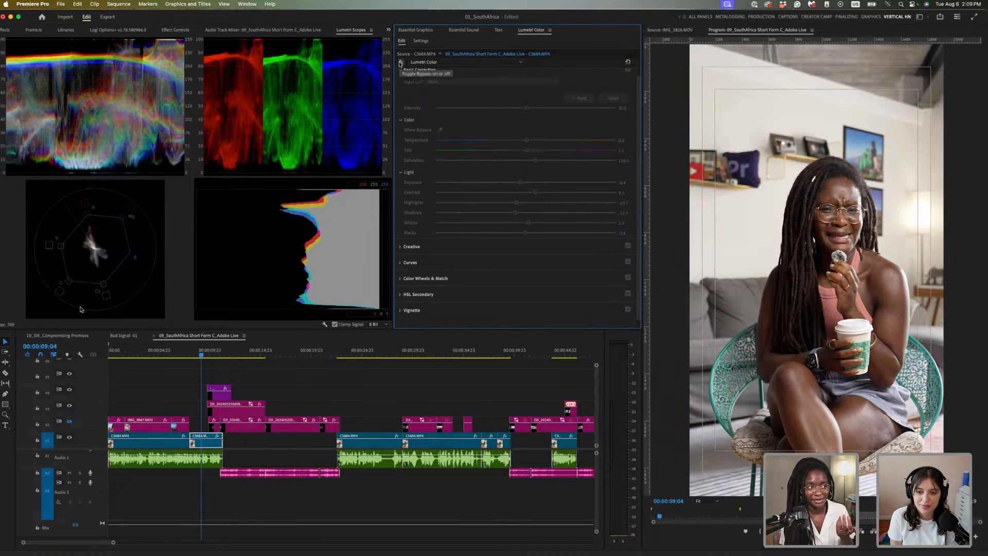
click(401, 63)
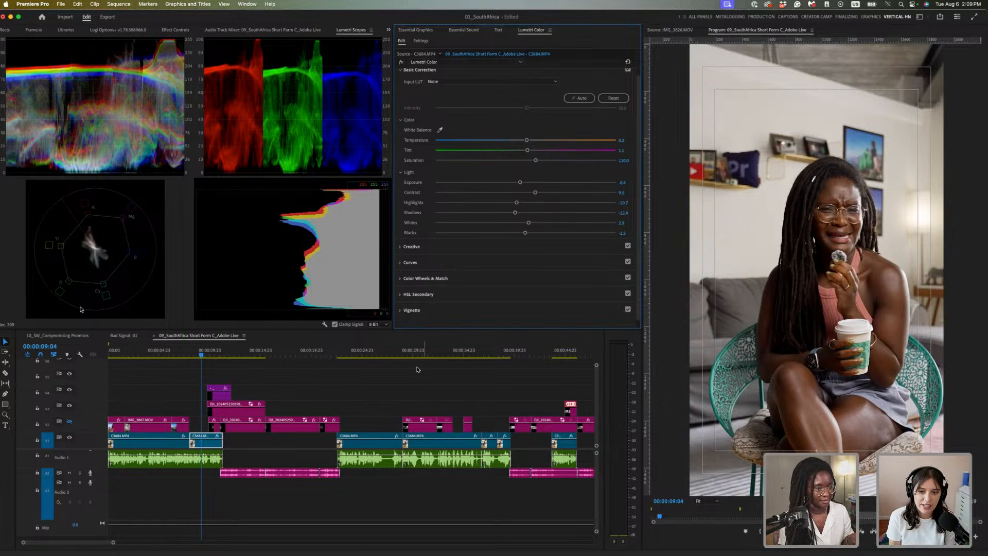
key(backslash)
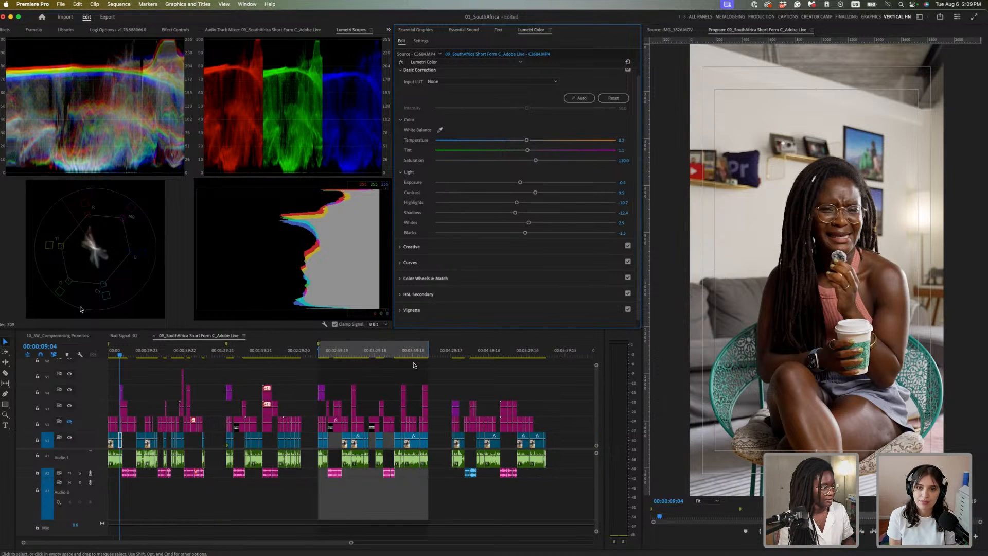
drag(553, 383, 137, 408)
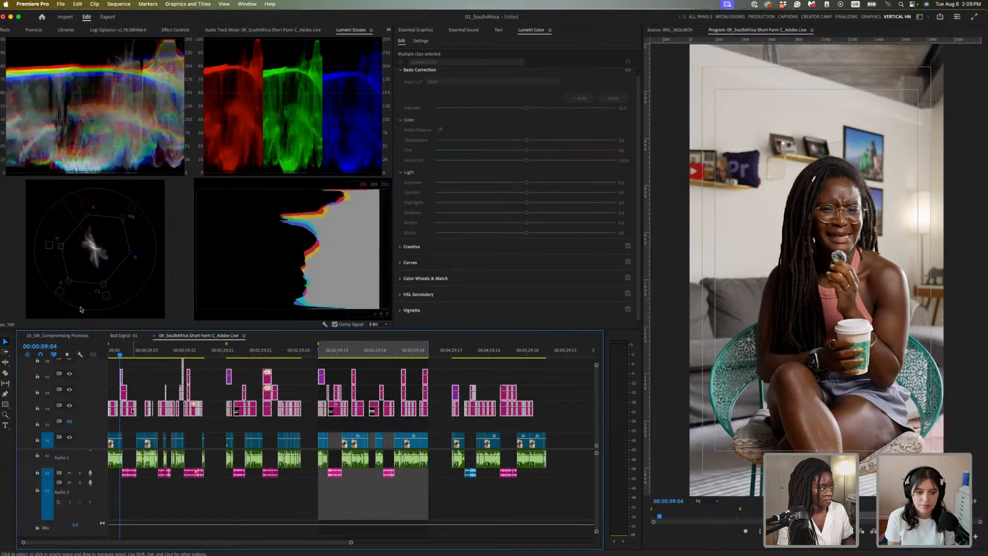
Select the second C3684 clip at 00:00:08:22 and fold away the Basic Correction section
click(117, 353)
key(=)
key(=)
key(=)
key(=)
key(=)
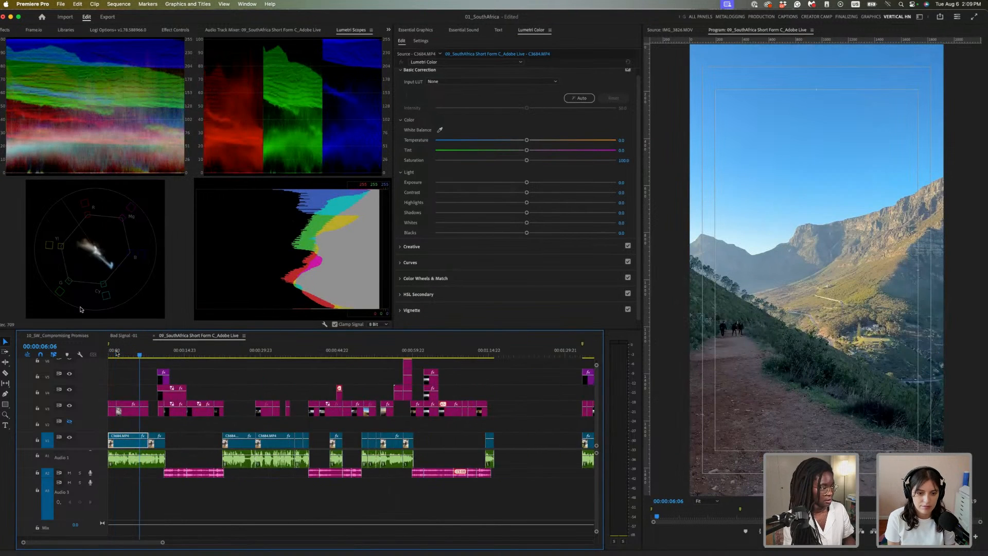
click(459, 353)
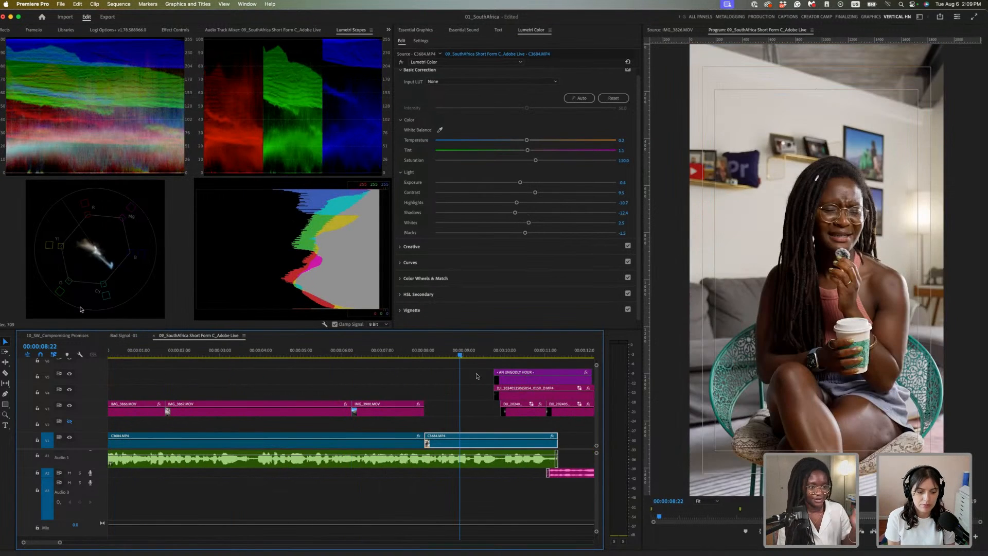
click(497, 445)
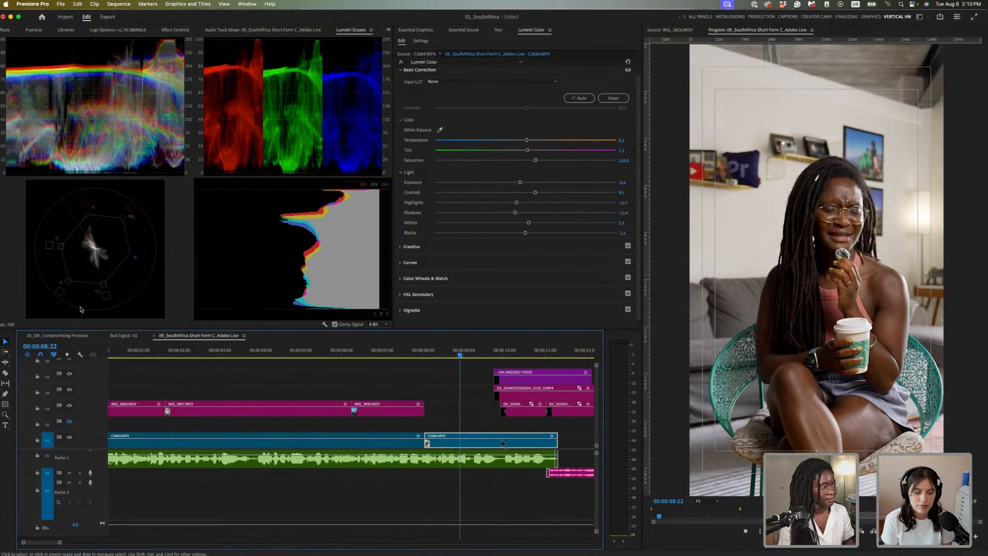
click(404, 70)
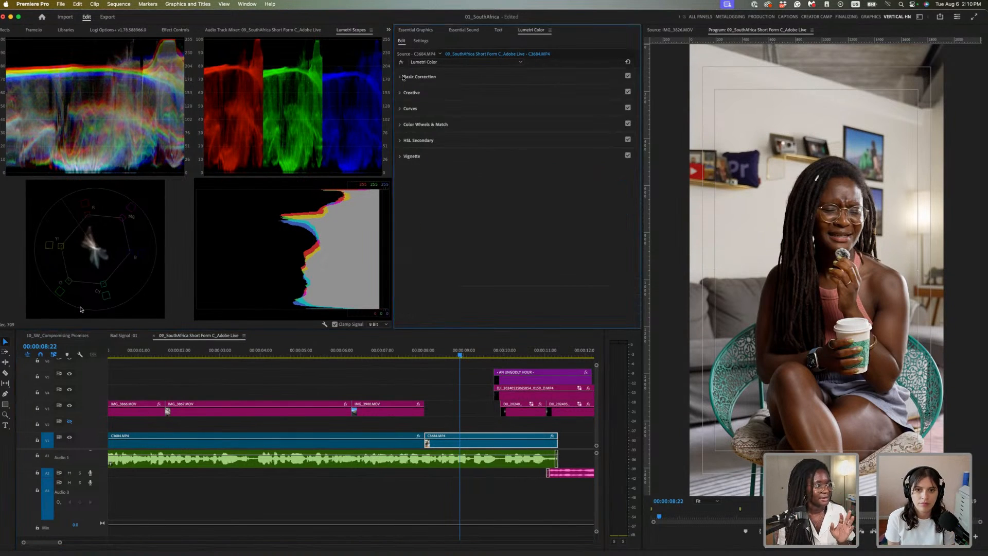
Expand Curves, showing both the RGB Curves and Hue Saturation Curves graphs
click(400, 109)
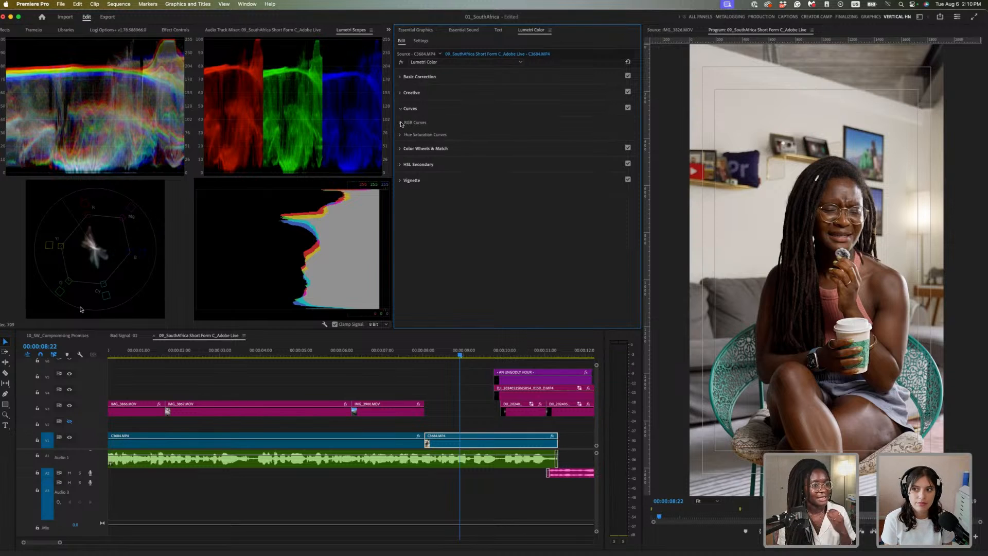
click(401, 123)
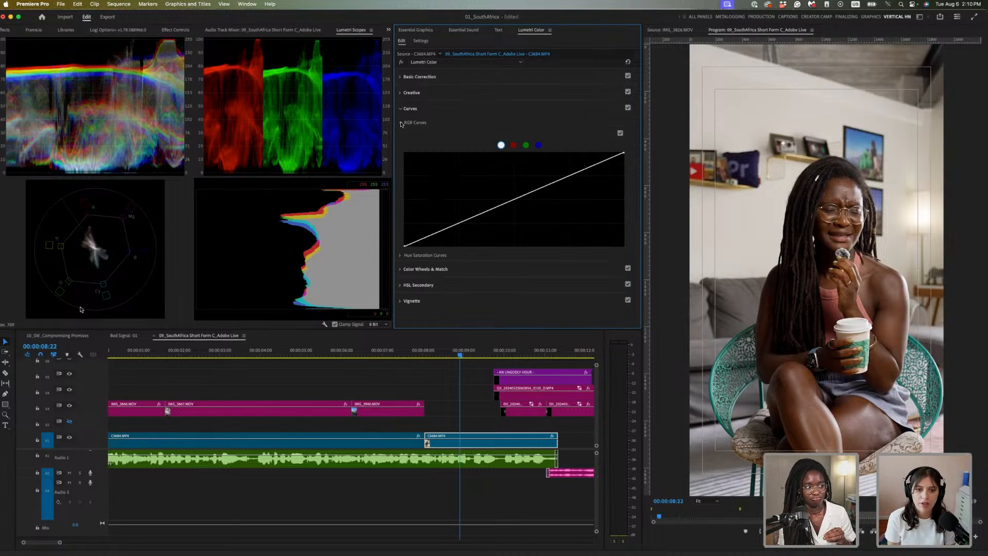
click(400, 256)
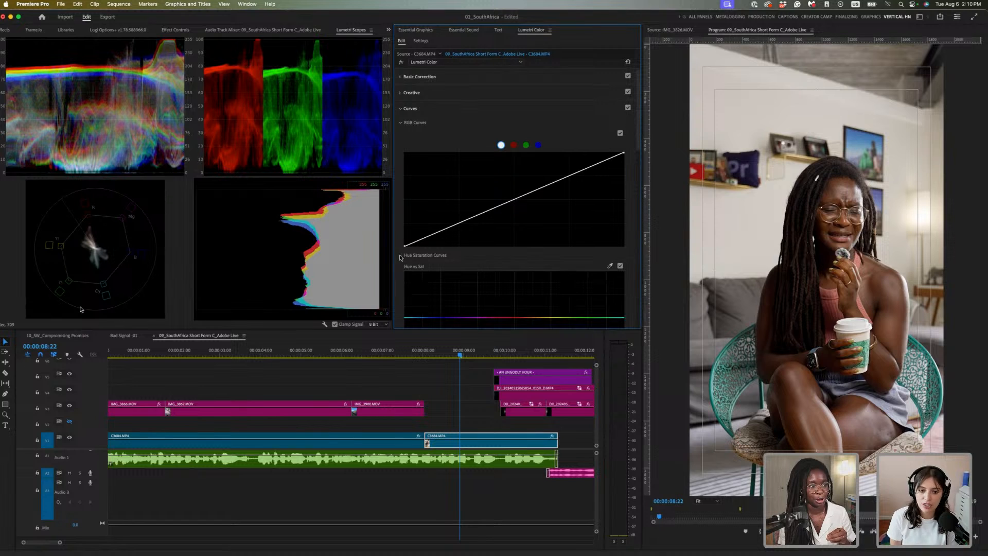
scroll(537, 253, down, 1)
scroll(536, 254, down, 5)
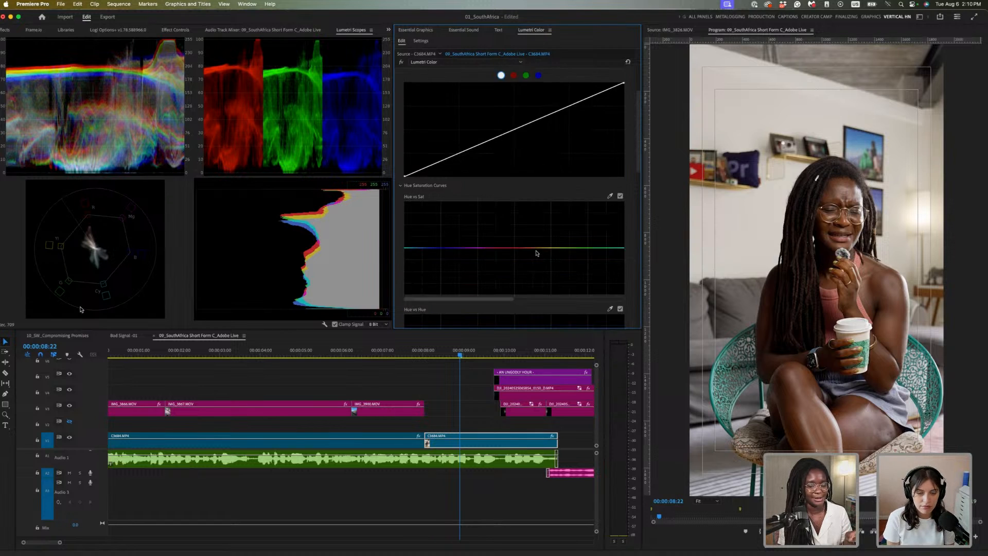
scroll(537, 253, up, 5)
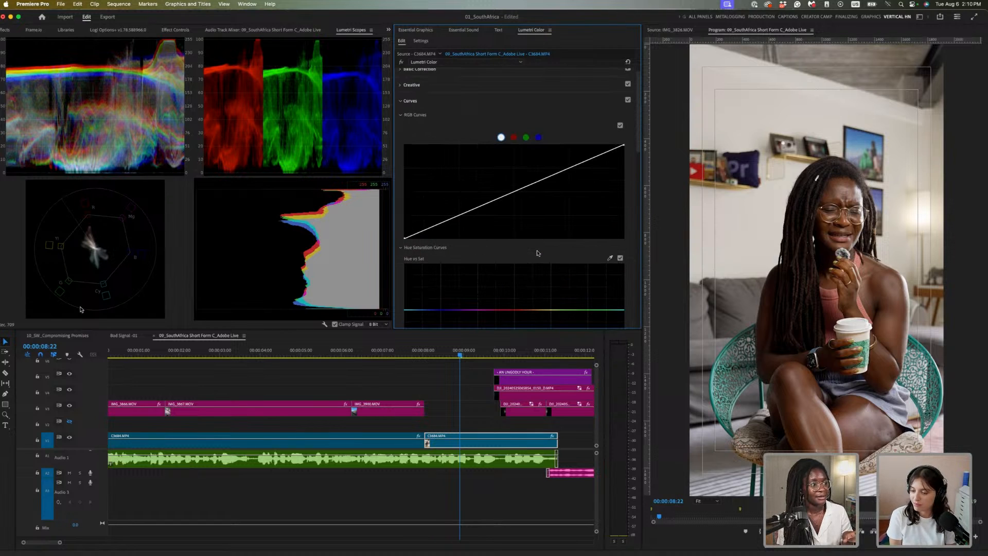
scroll(530, 256, down, 3)
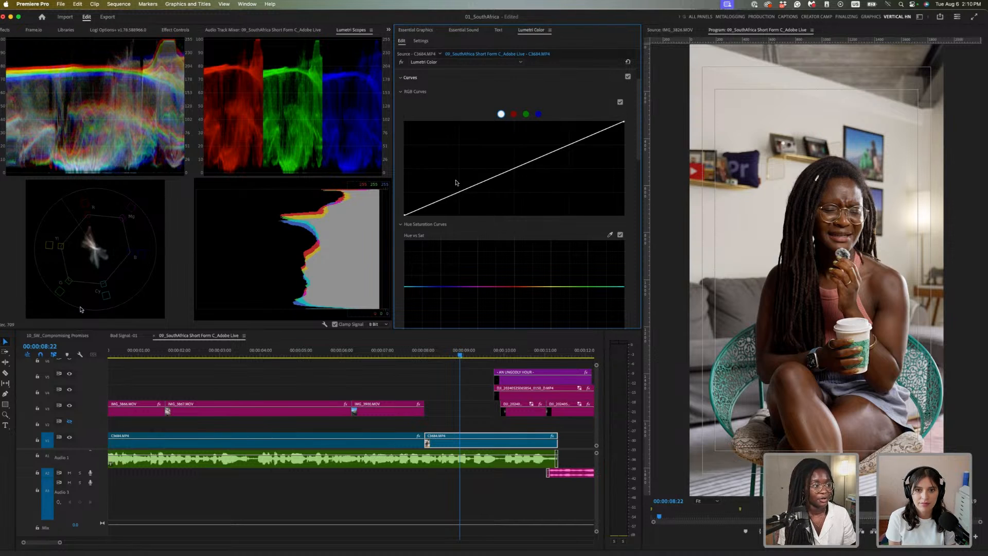
Try a two-point contrast S-curve on the RGB curve, then reset it to straight
click(467, 193)
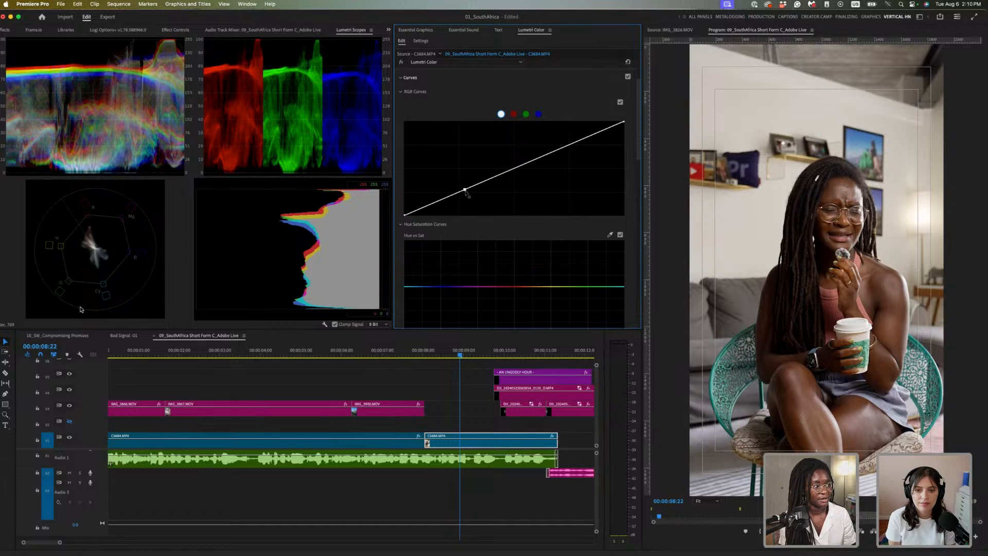
click(574, 140)
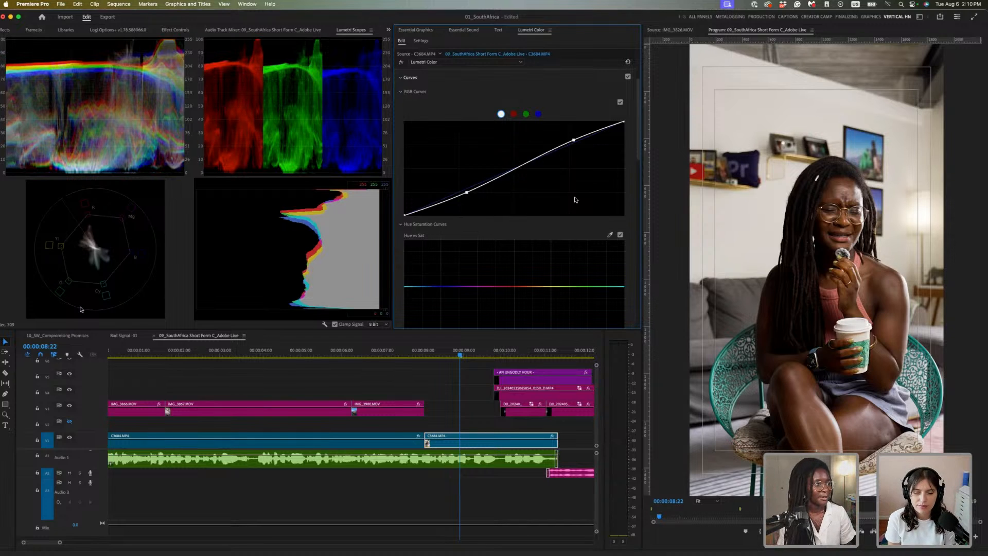
double_click(575, 141)
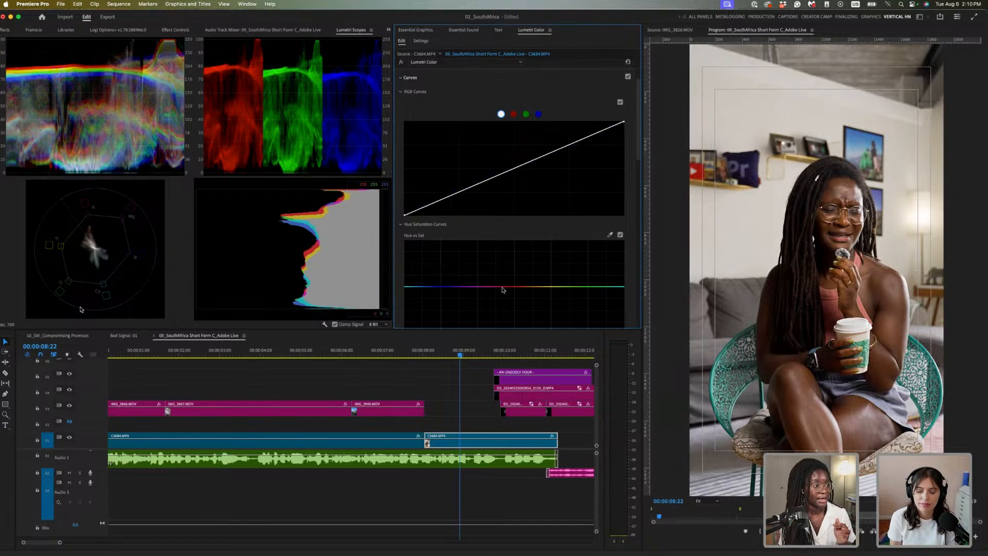
Sample a hue from the image and nudge its saturation on the Hue vs Sat curve, comparing on and off
scroll(515, 258, down, 3)
scroll(587, 230, down, 1)
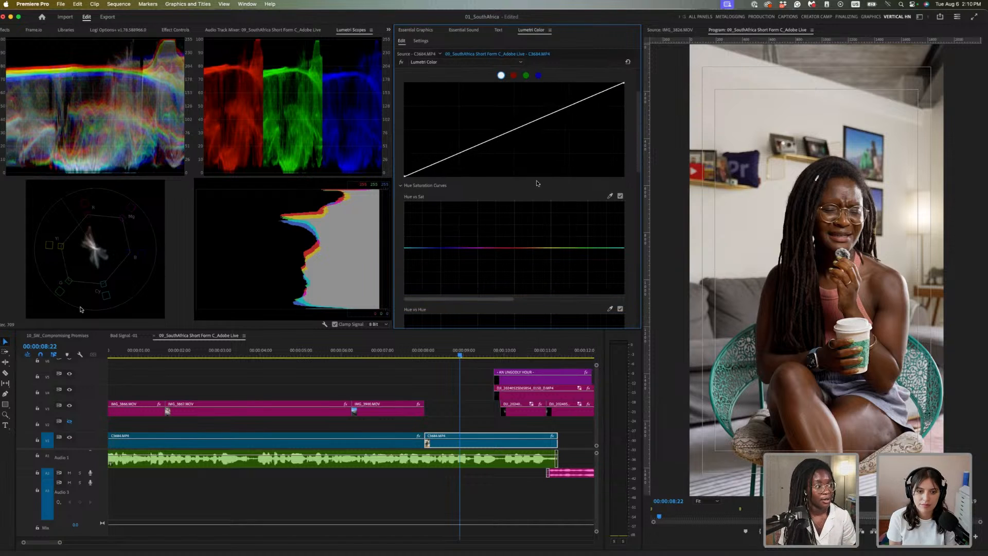
scroll(485, 214, down, 1)
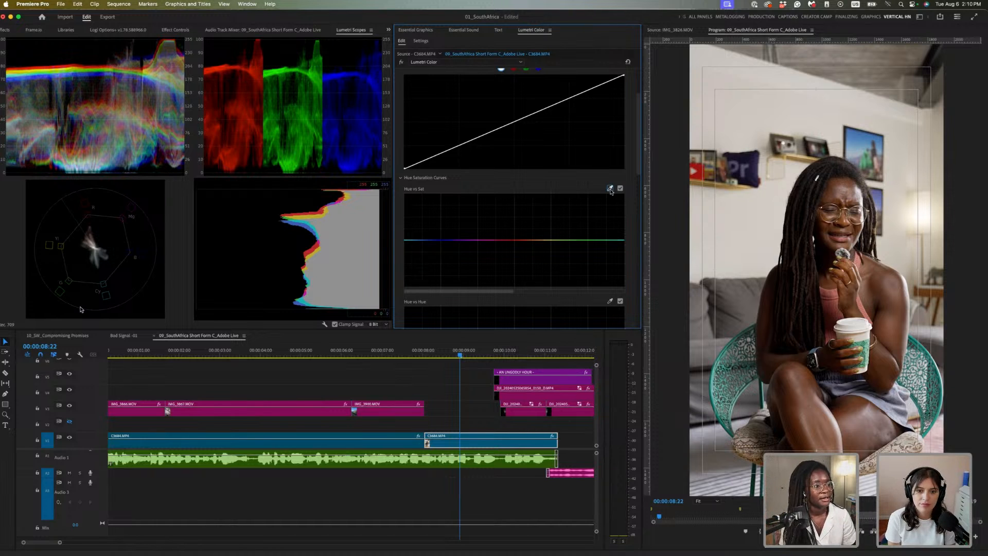
click(611, 189)
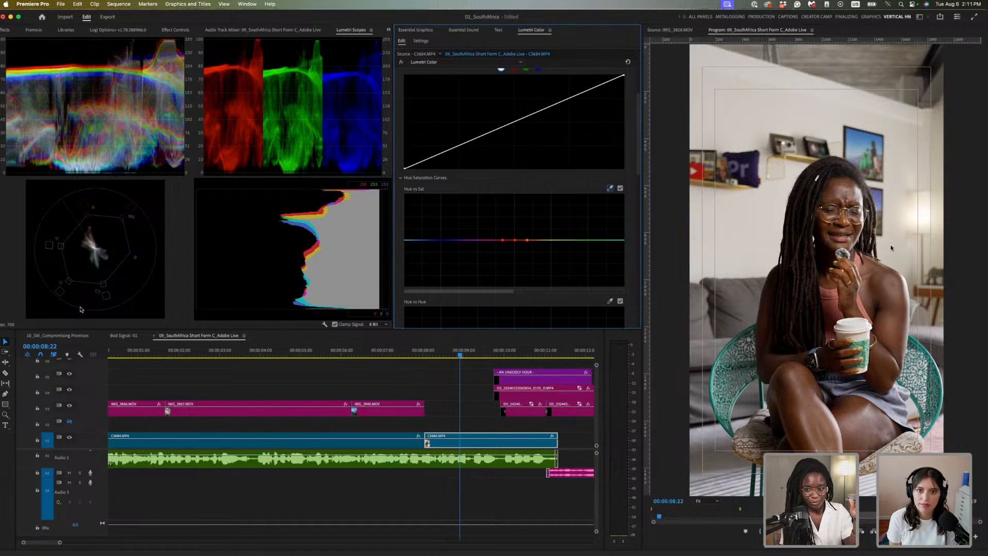
click(515, 241)
drag(515, 240, 510, 240)
click(509, 240)
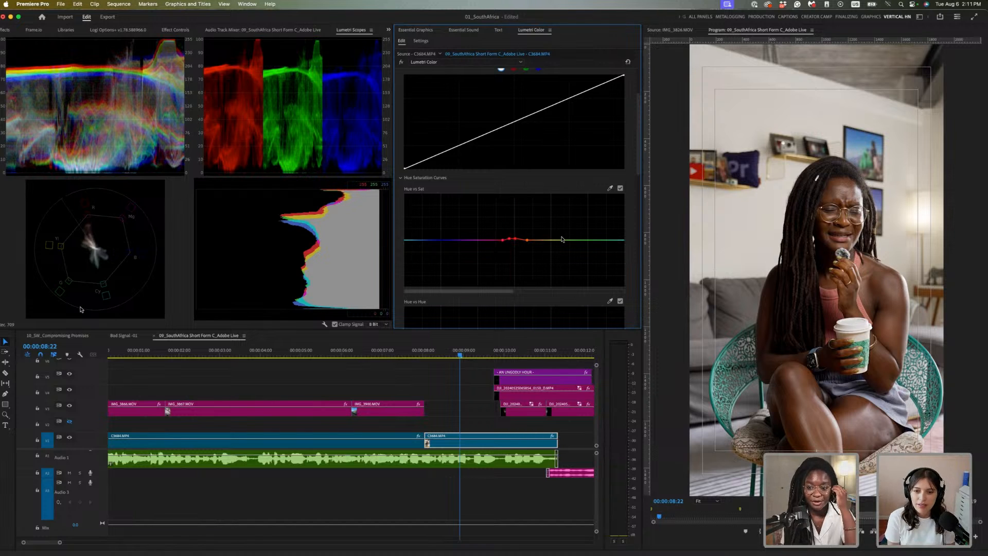
click(620, 188)
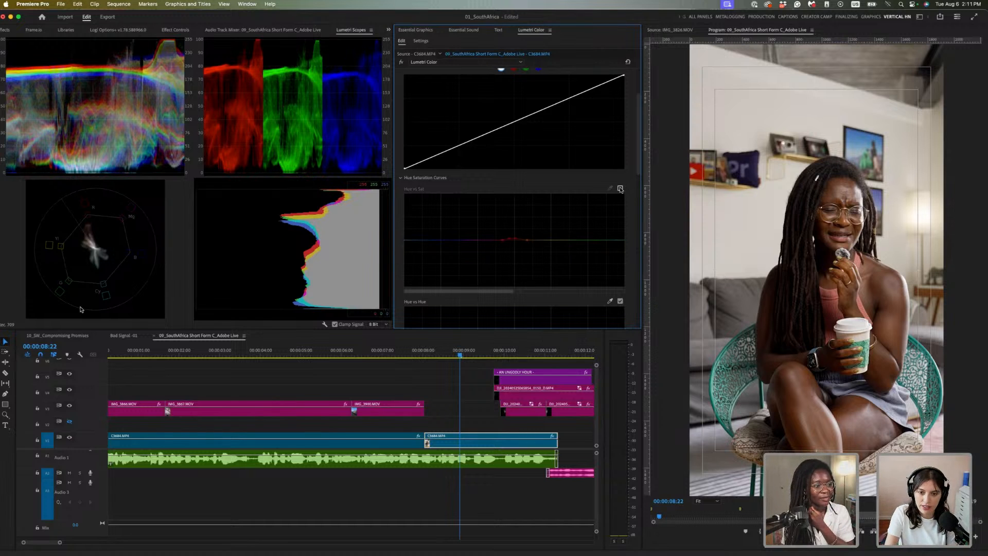
click(621, 189)
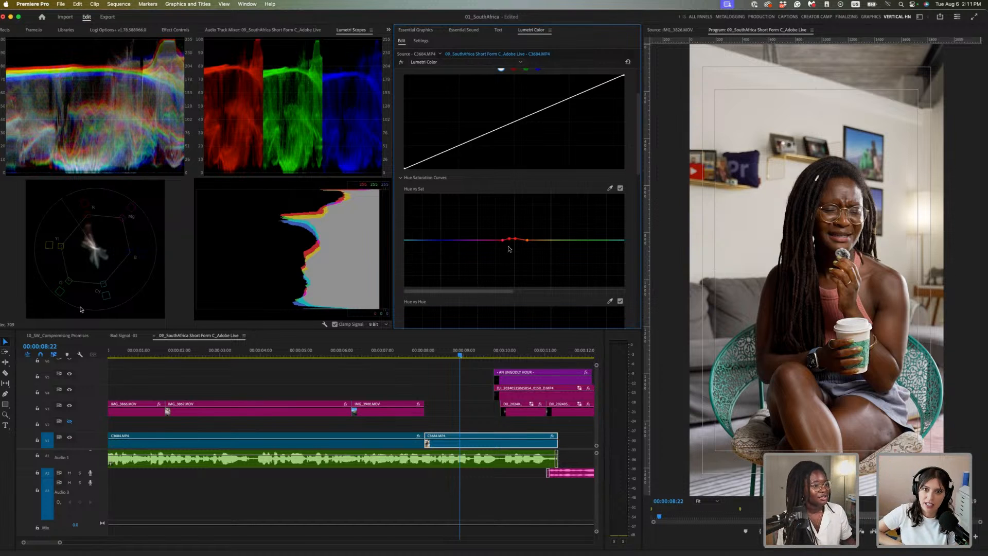
Boost reds on Hue vs Sat, then undo and flatten it back, and scroll to Hue vs Luma
drag(515, 239, 512, 205)
drag(516, 239, 542, 212)
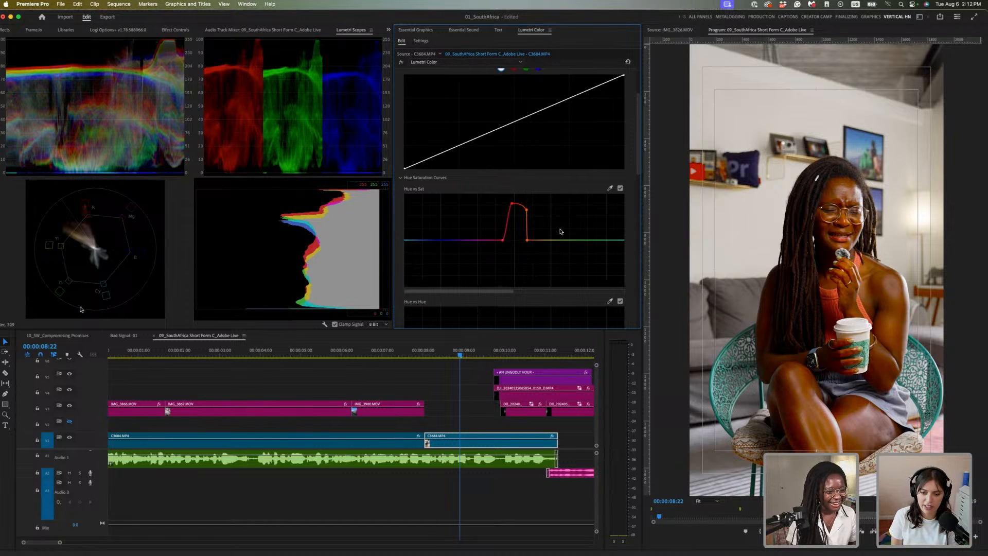
key(super+z)
drag(512, 203, 511, 240)
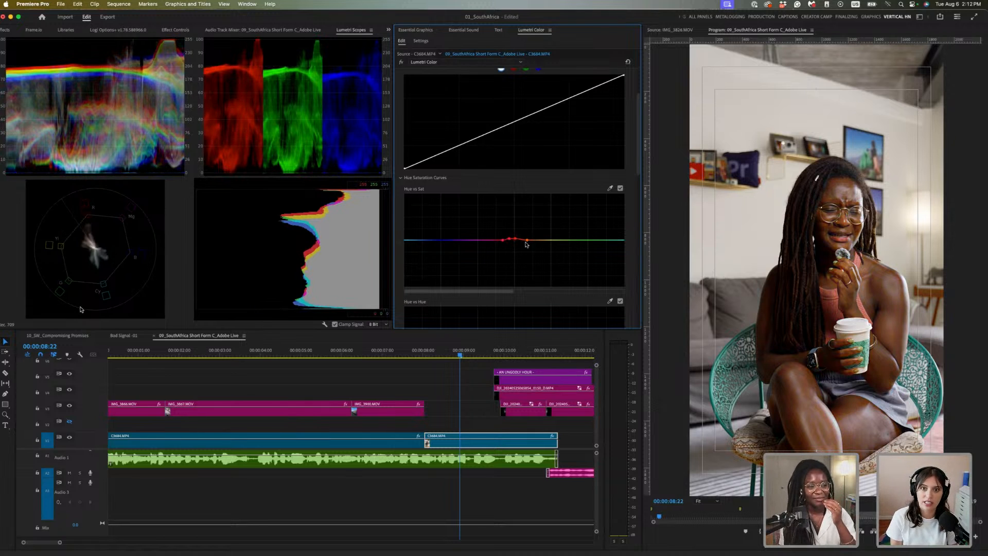
click(620, 189)
click(620, 189)
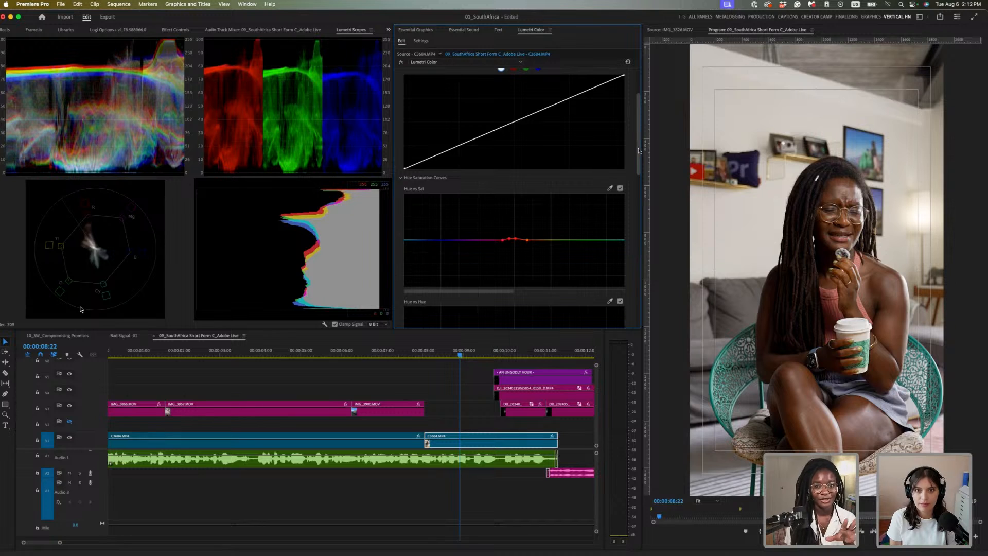
drag(638, 161, 627, 243)
scroll(628, 244, down, 5)
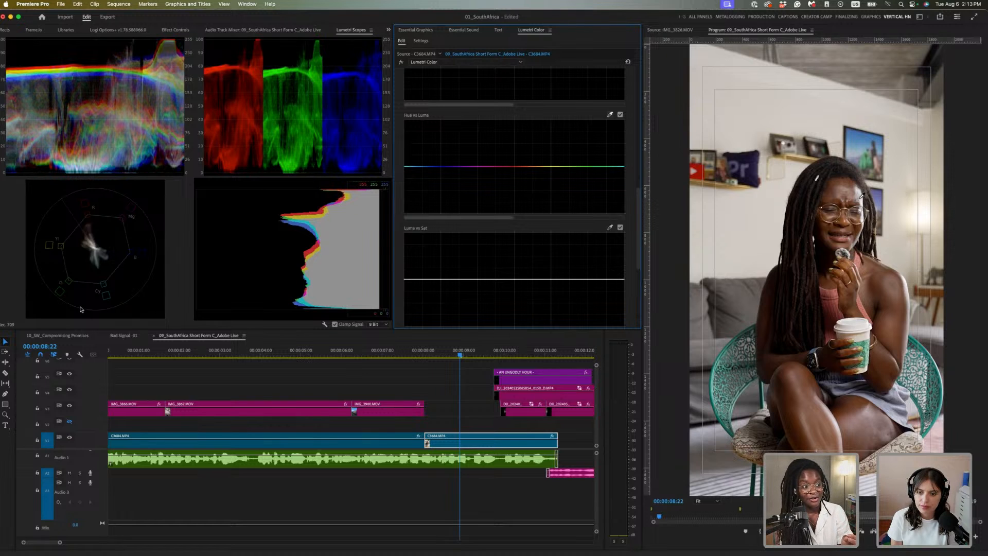
Sample a hue from the Program Monitor and dip it slightly on the Hue vs Luma curve
click(861, 200)
scroll(552, 198, up, 3)
scroll(552, 197, up, 5)
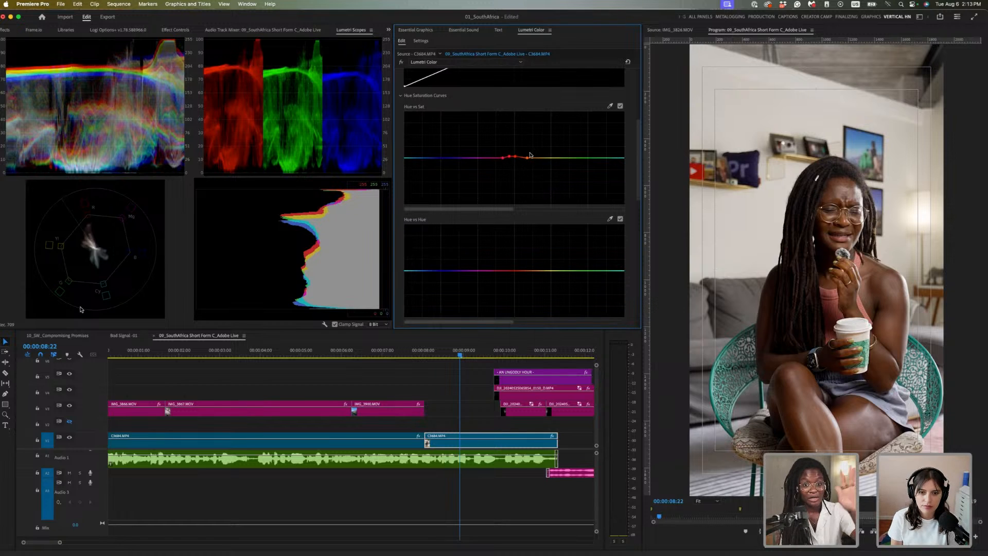
scroll(529, 172, down, 5)
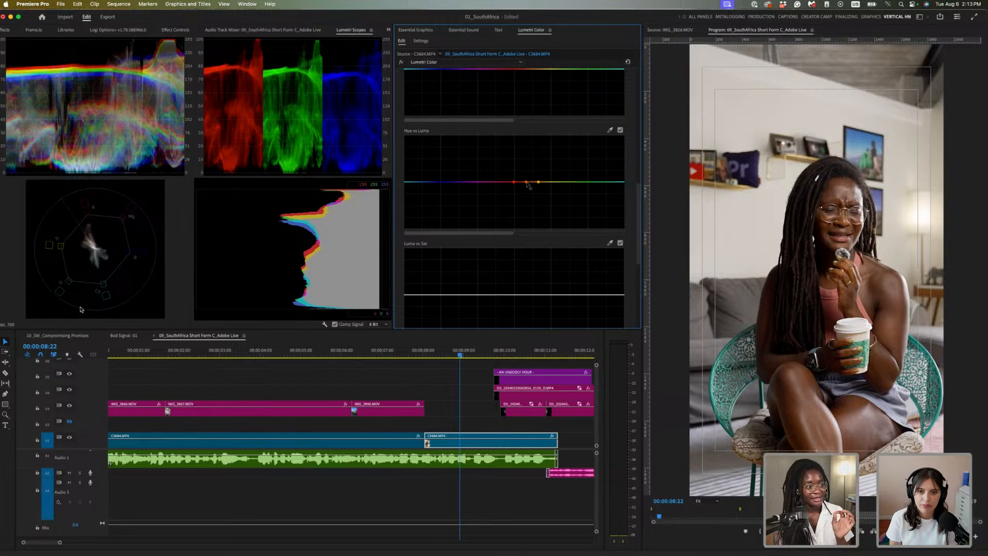
drag(527, 183, 527, 188)
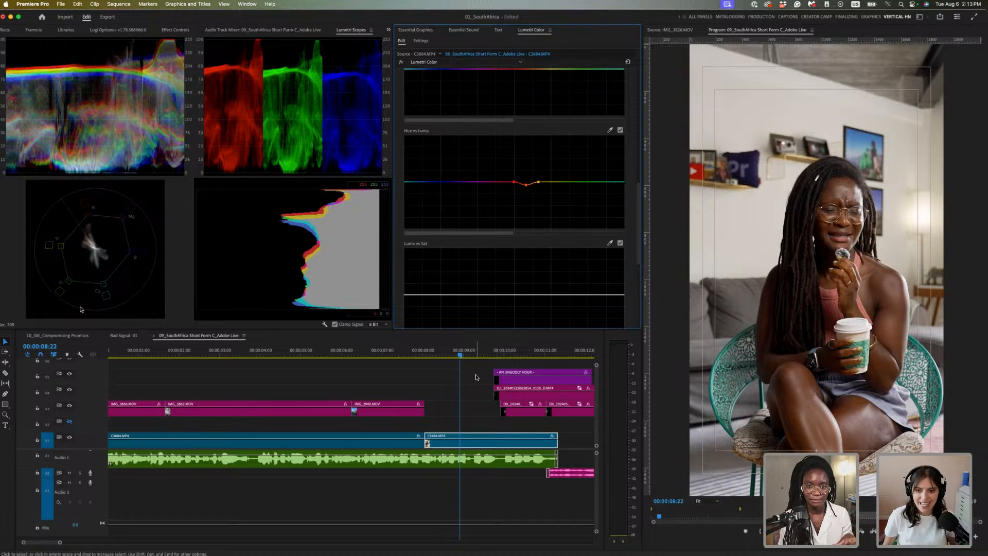
click(431, 354)
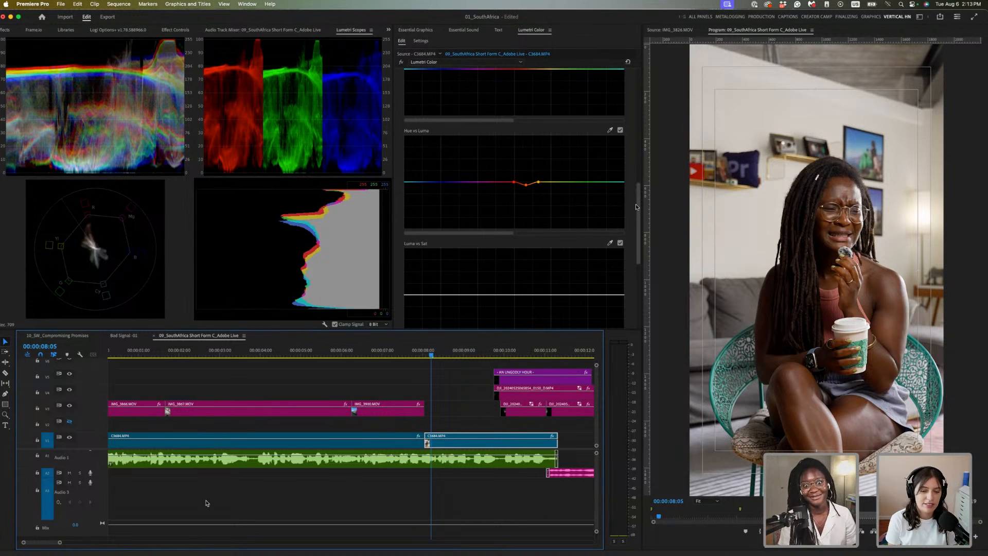
Collapse Curves and show the Effect Controls panel with the Lumetri Color effect selected
drag(637, 207, 639, 117)
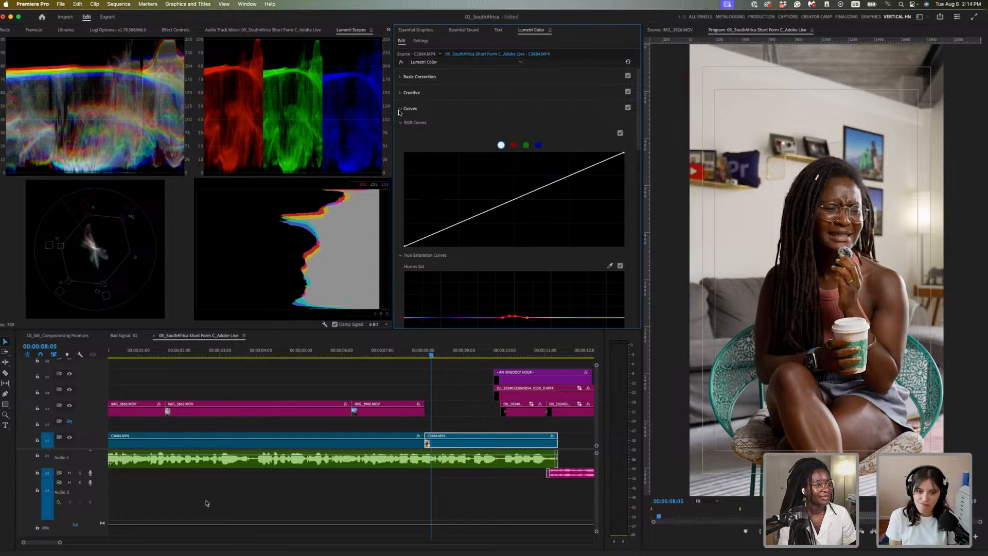
click(400, 109)
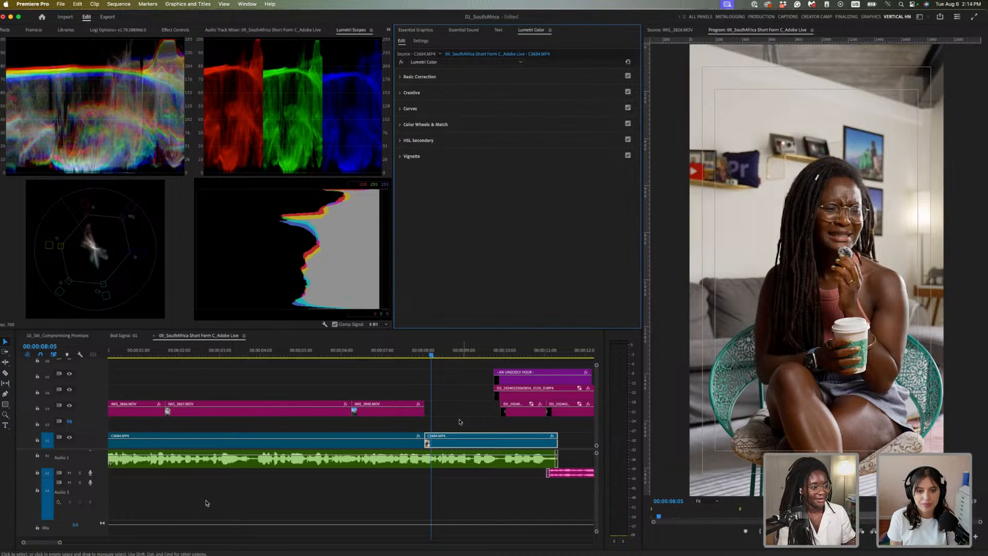
click(481, 436)
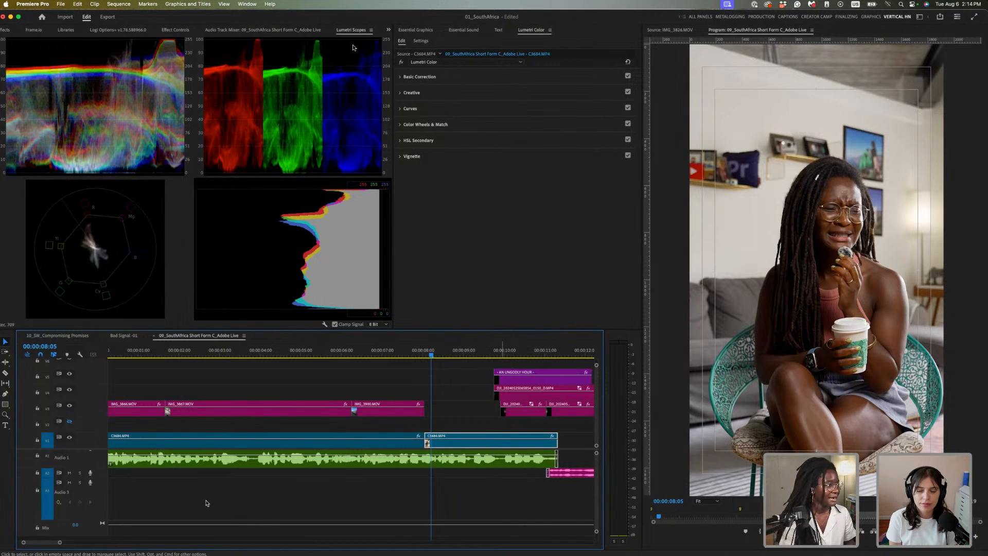
click(389, 31)
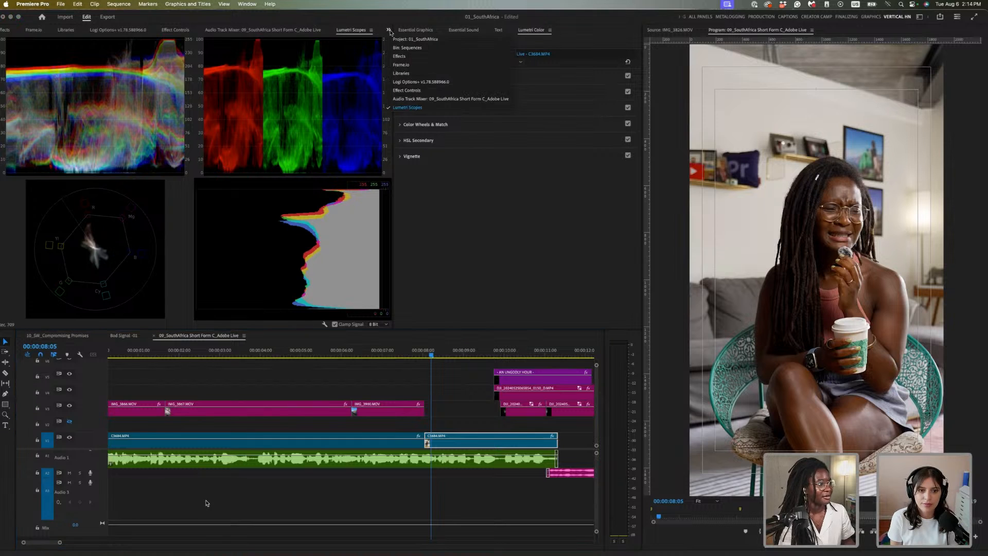
click(426, 91)
click(43, 177)
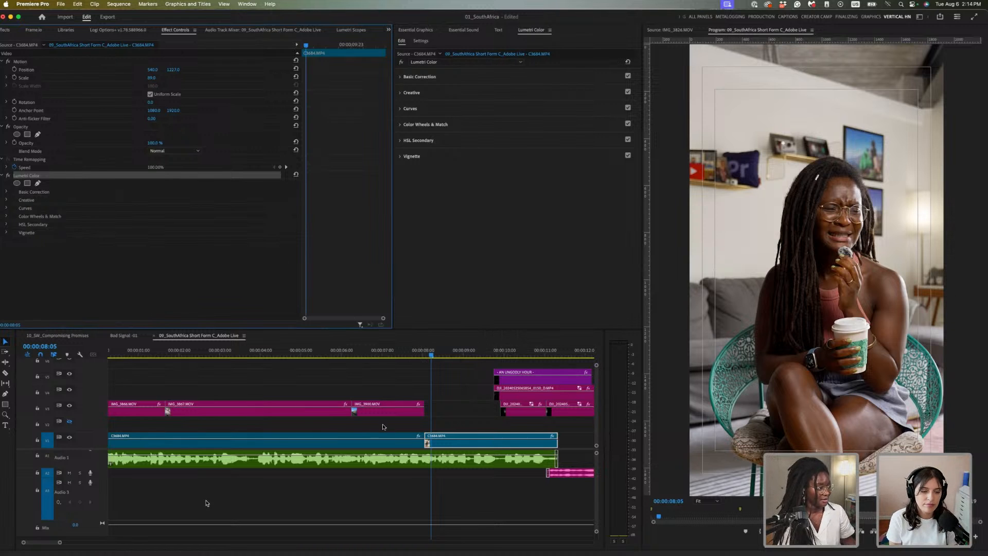
Select every clip on track V1 with Track Select Forward (A)
key(backslash)
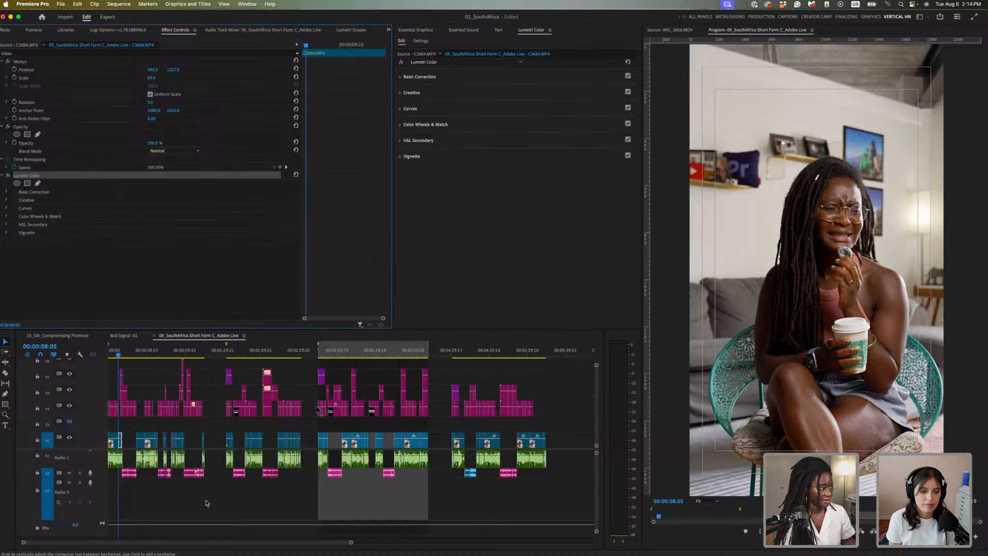
click(113, 444)
key(a)
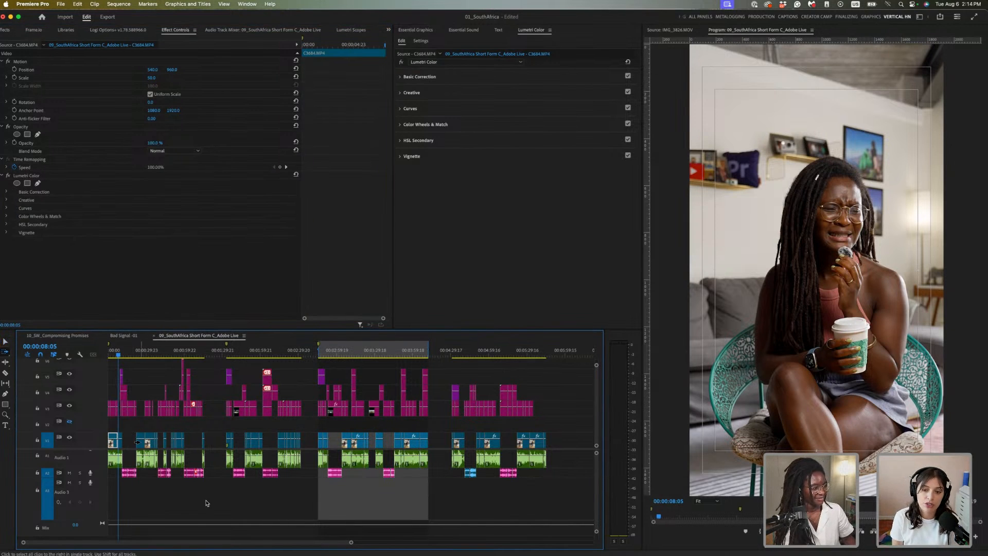
click(137, 441)
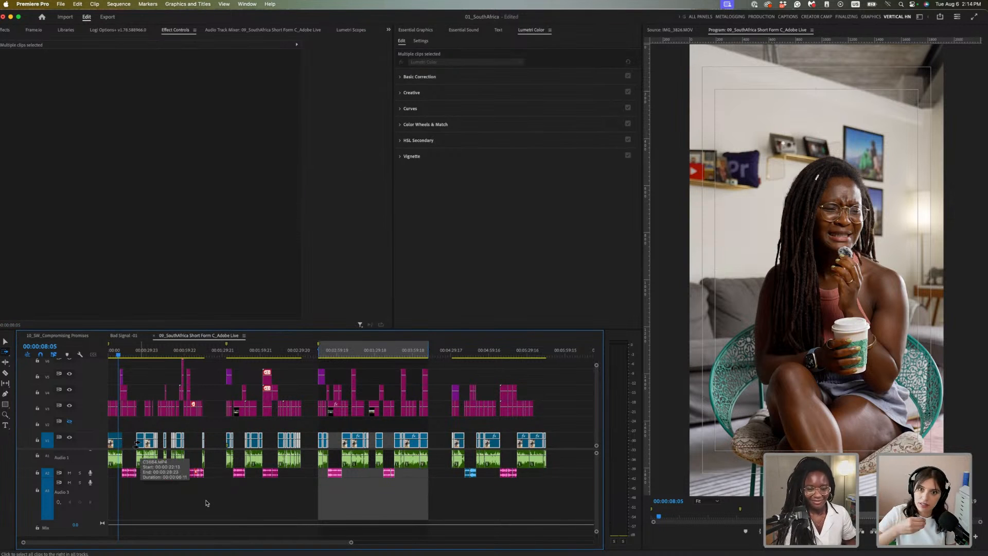
Scrub through the sequence out to 00:05:37 to review the later shots, then zoom back out
click(144, 352)
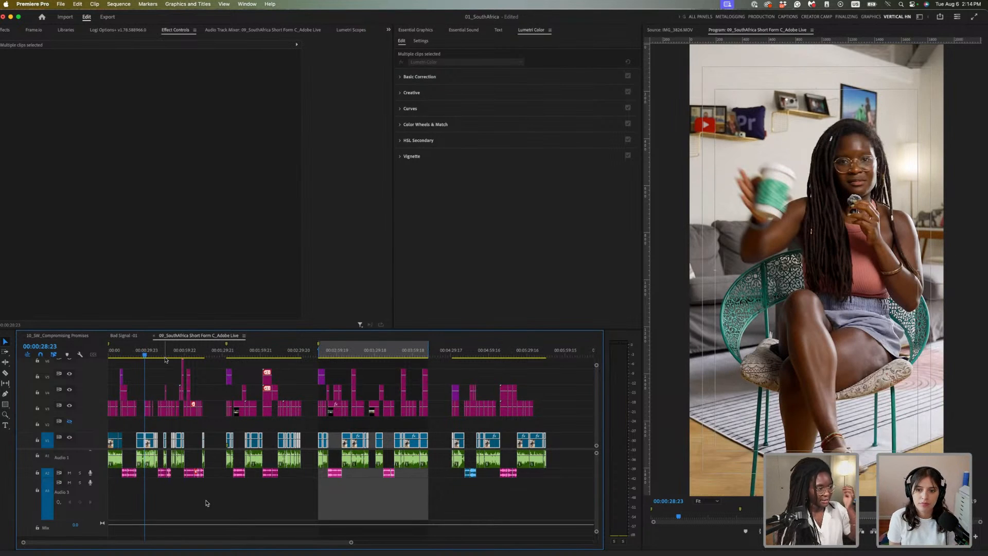
key(=)
click(173, 353)
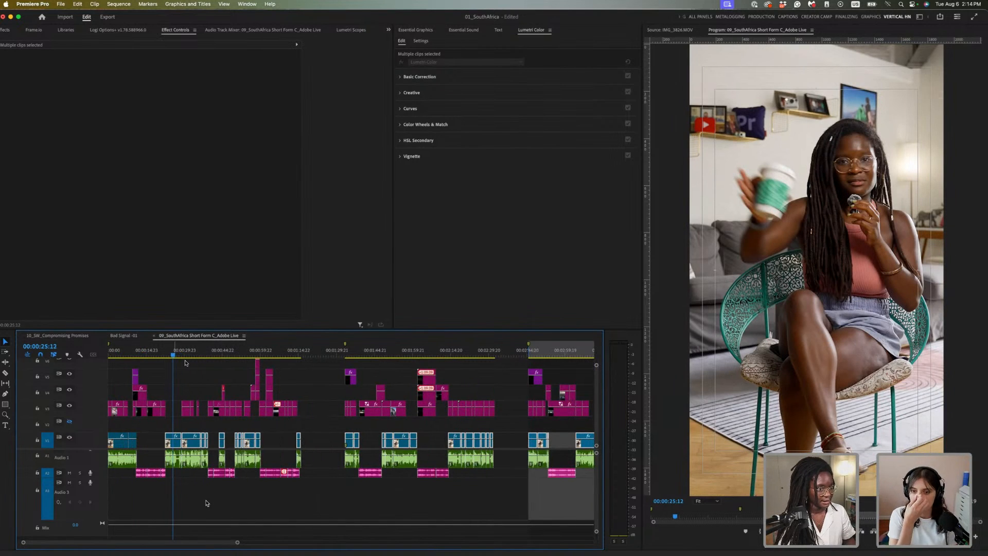
click(301, 353)
click(299, 353)
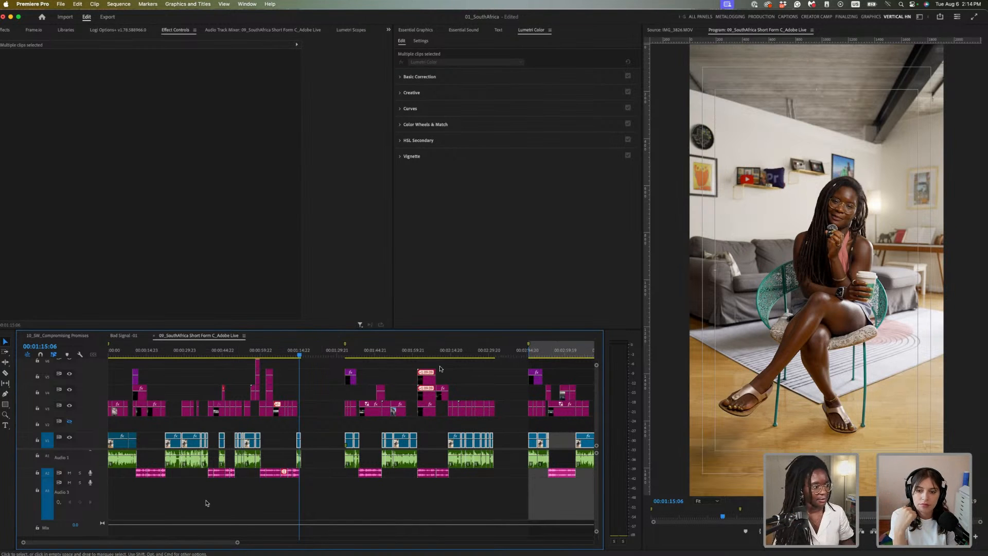
click(413, 350)
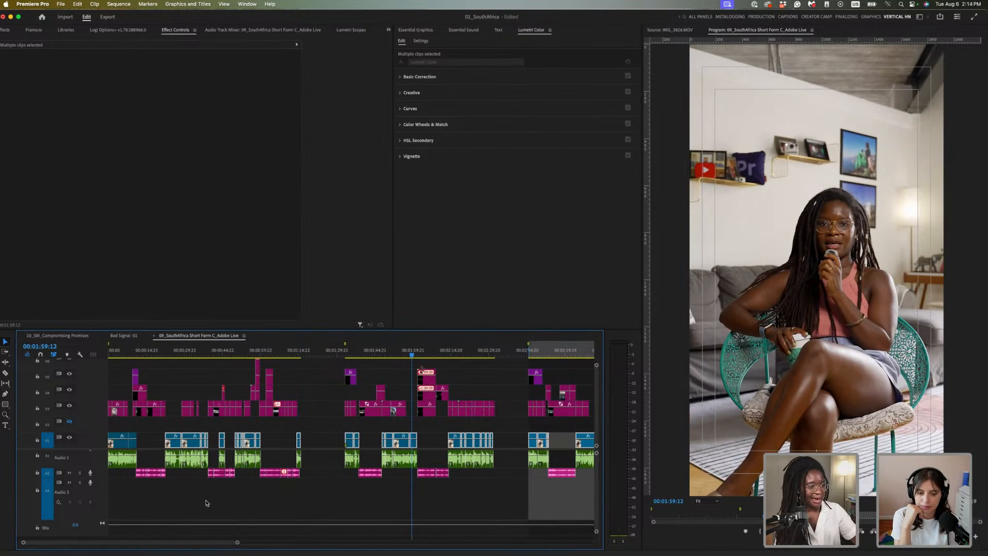
scroll(468, 425, right, 5)
drag(492, 349, 486, 353)
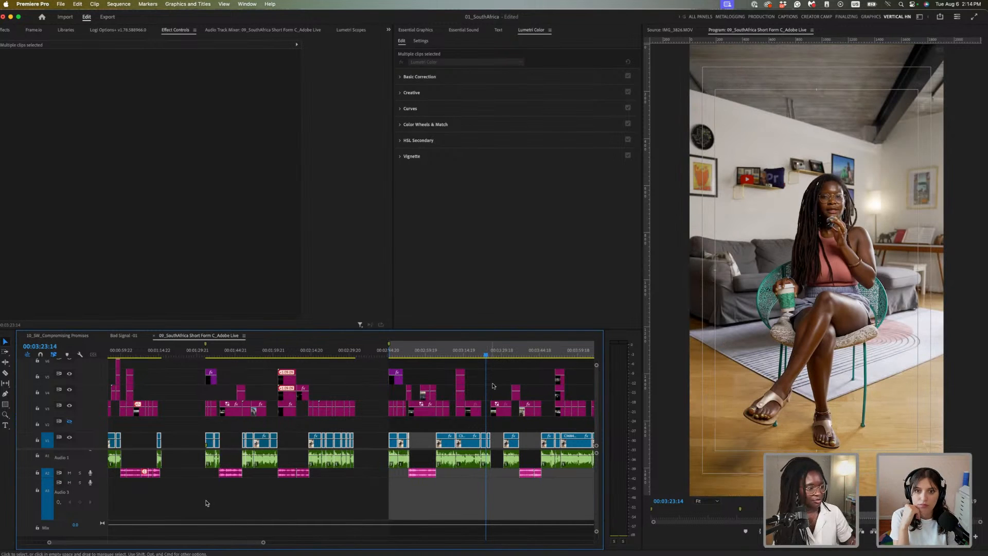
click(453, 353)
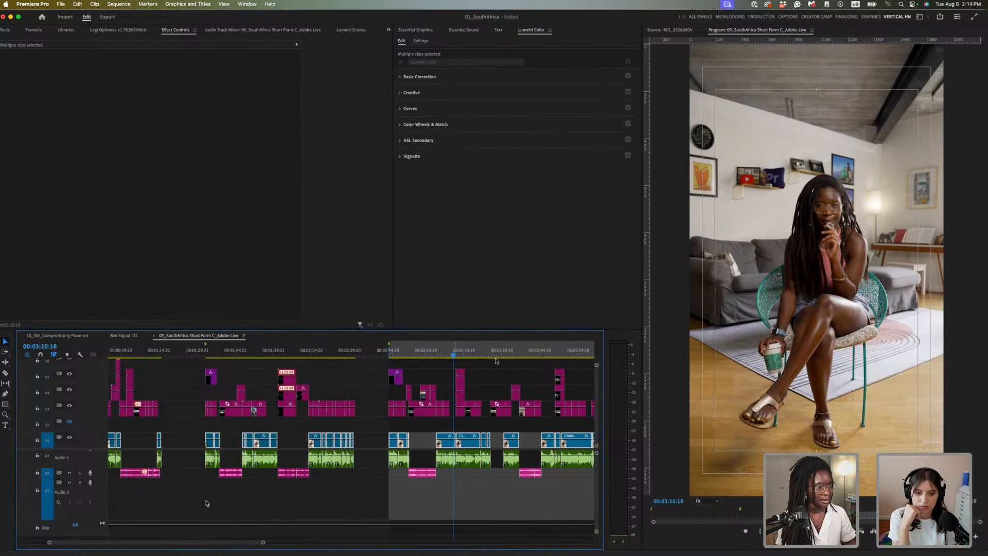
click(552, 353)
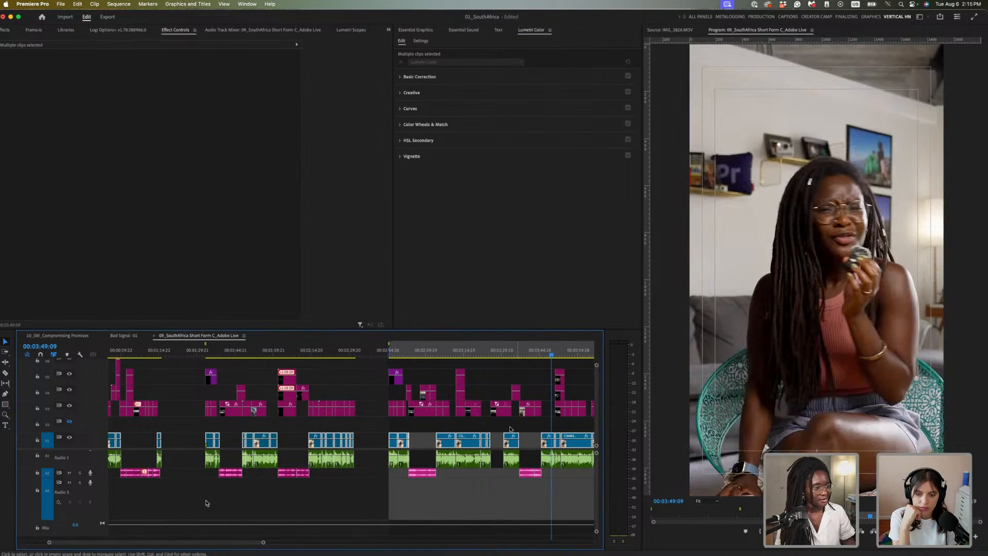
scroll(513, 428, right, 5)
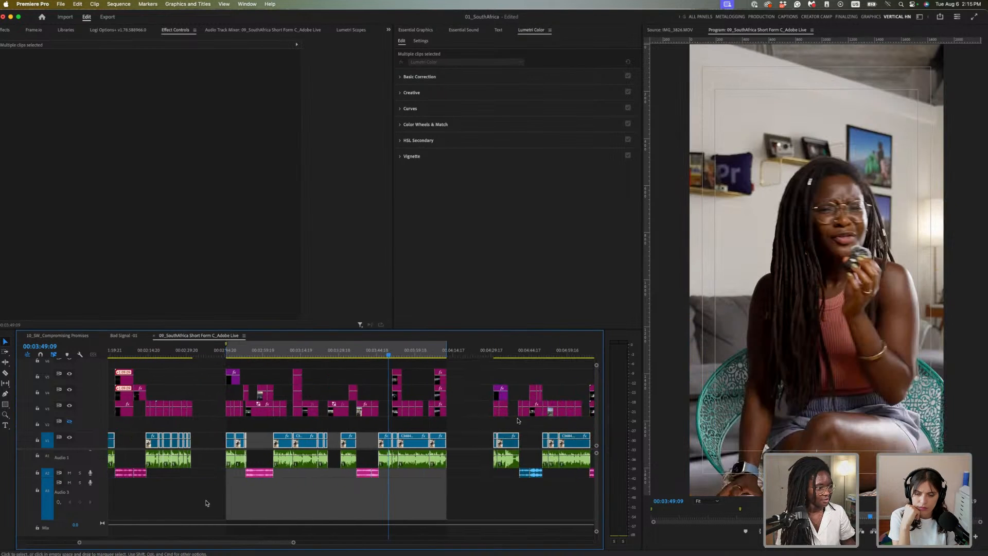
click(514, 345)
scroll(453, 355, right, 4)
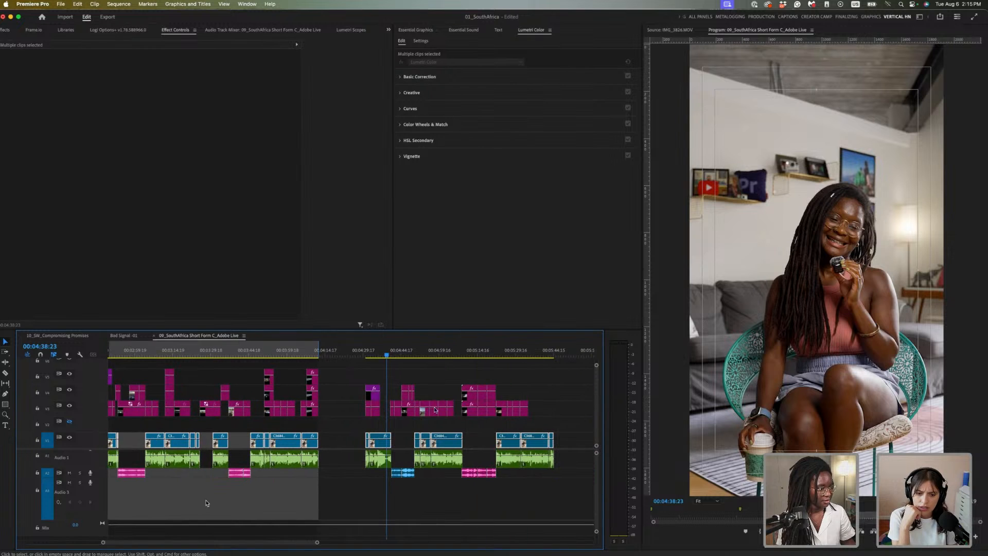
click(457, 351)
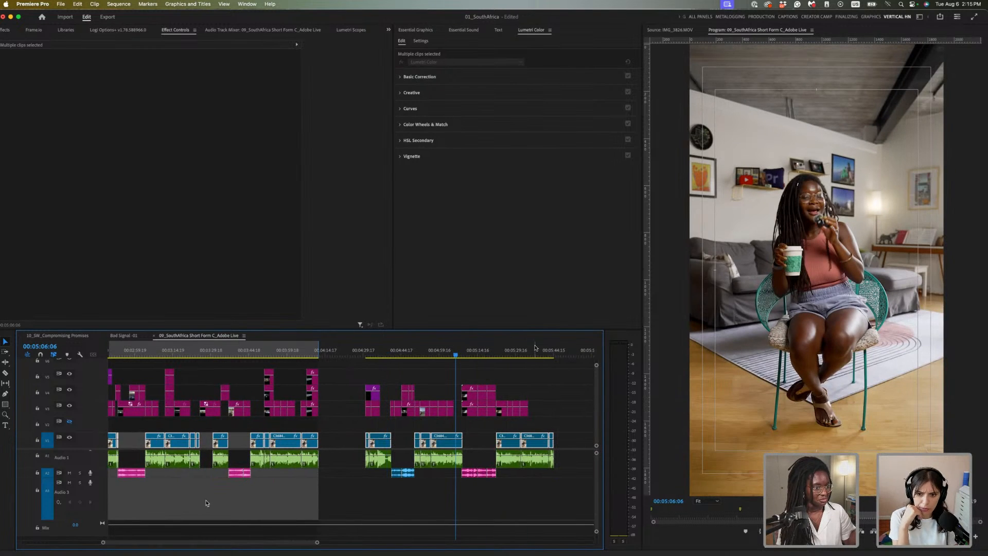
click(535, 351)
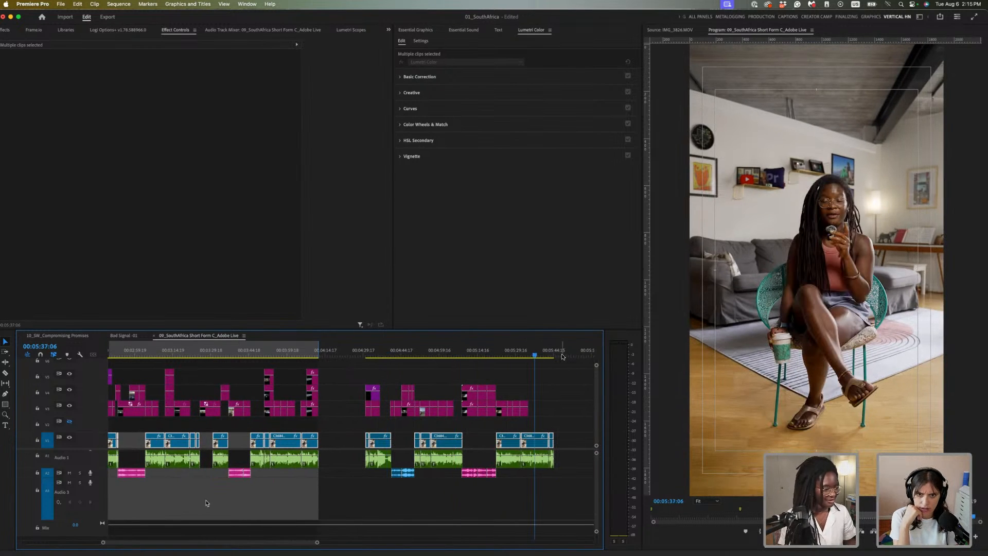
key(minus)
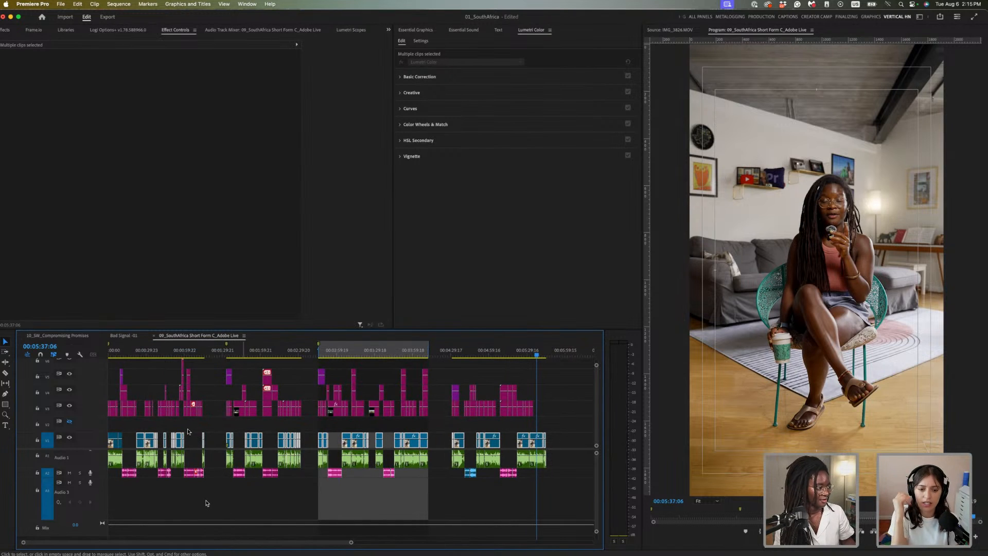
Select the V1 clip, save the project with Cmd+S, and open the panel group's overflow list
click(141, 350)
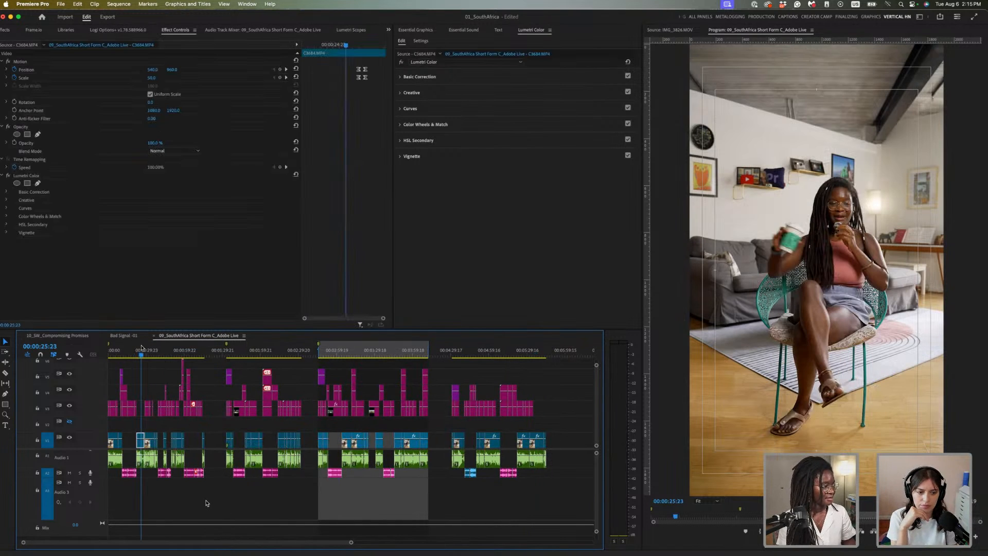
key(super+s)
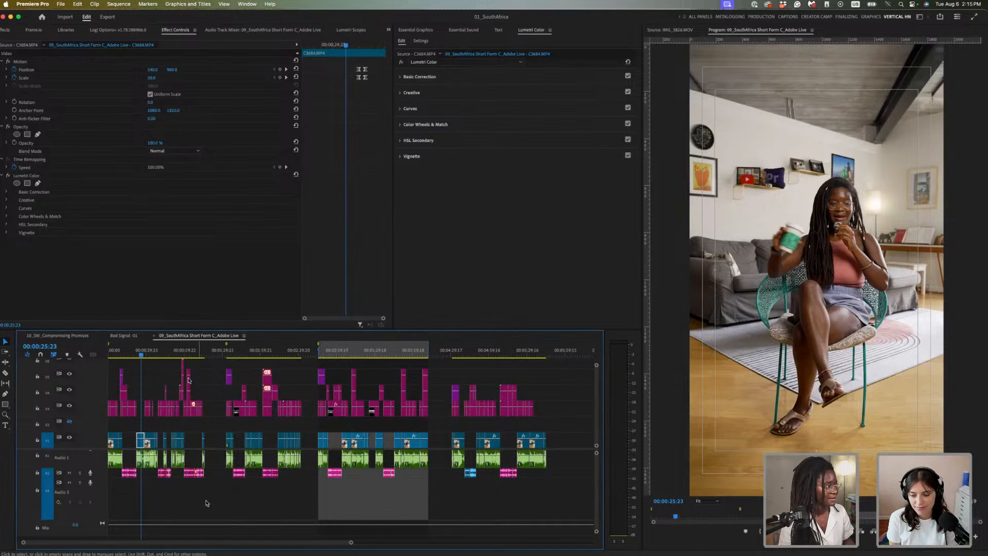
click(388, 30)
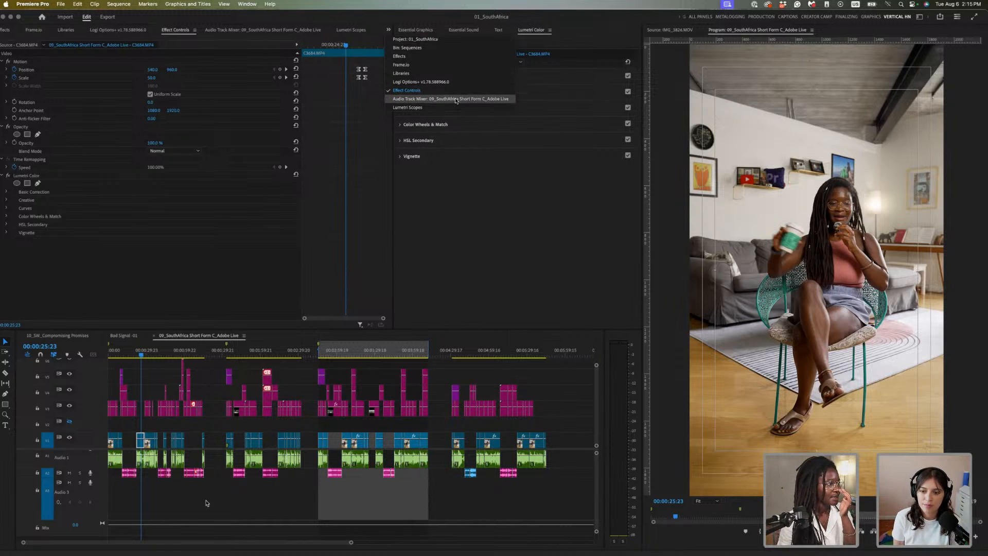
Show the Project: 01_SouthAfrica bins and return the playhead to the sequence start
click(440, 39)
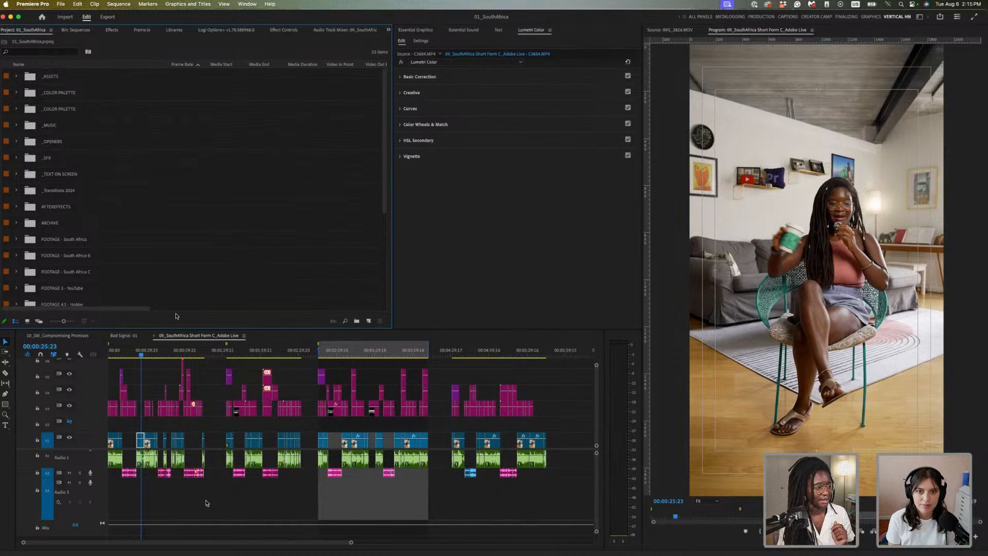
click(69, 422)
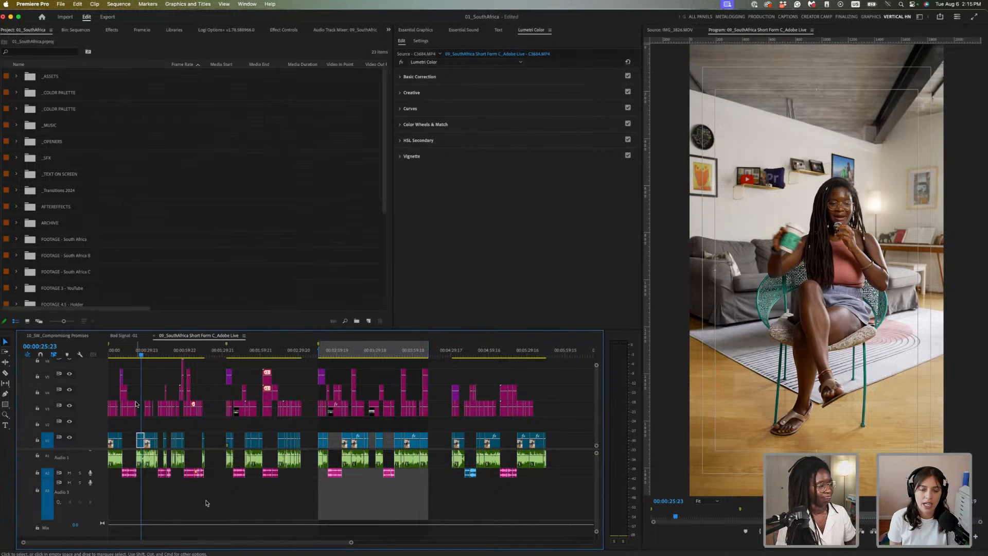
drag(131, 354, 115, 356)
key(Home)
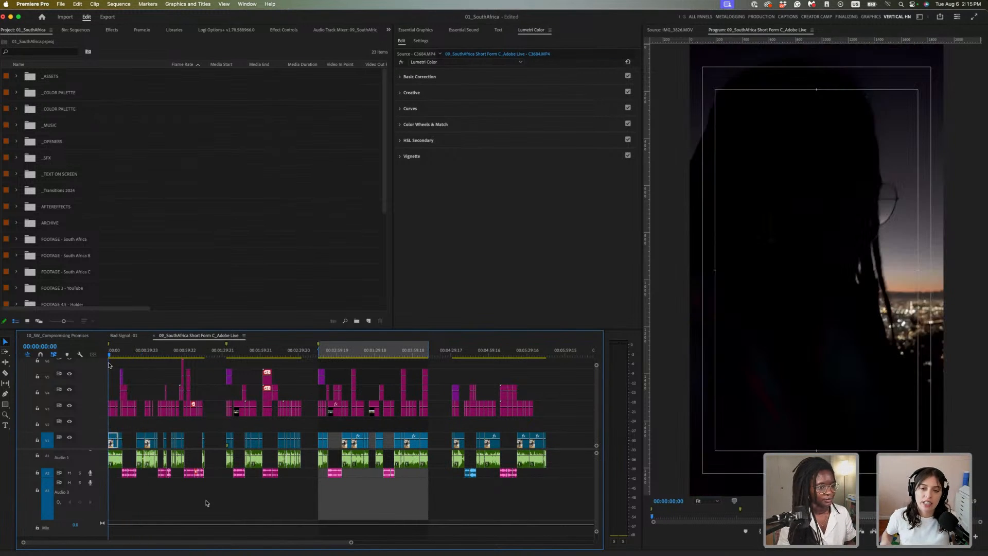
key(equal)
key(equal)
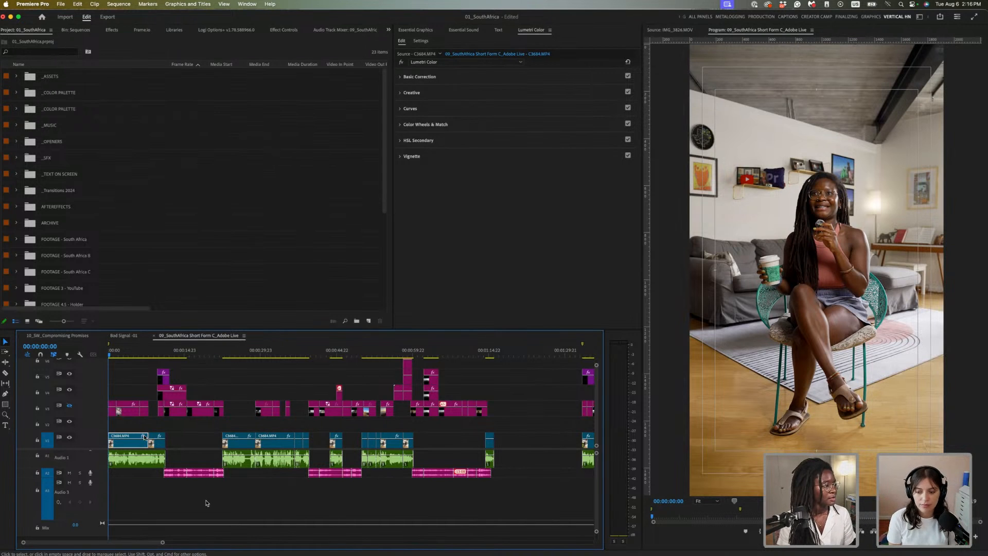
Expand _ASSETS, place Adjustment Layer_Vertical on V2, then delete it again
click(17, 76)
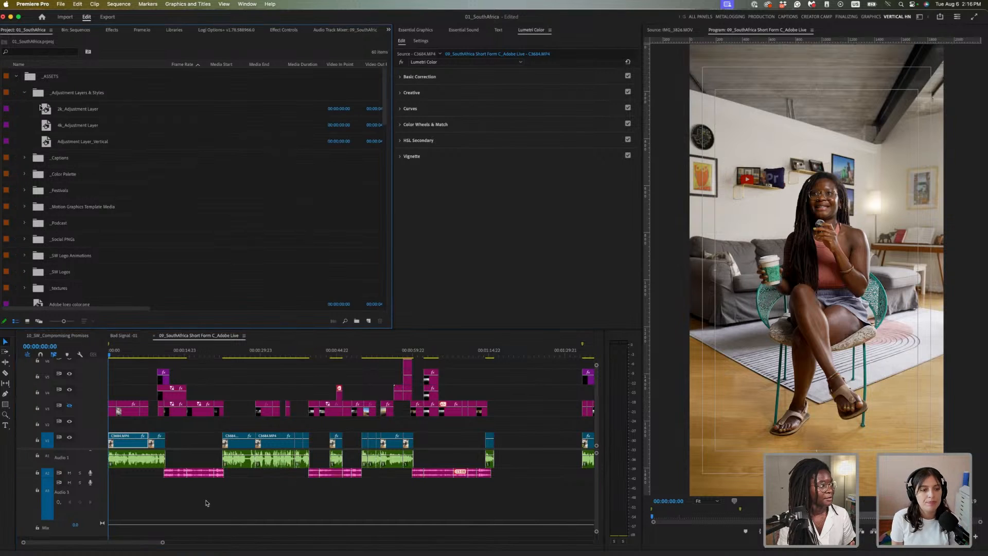
click(49, 144)
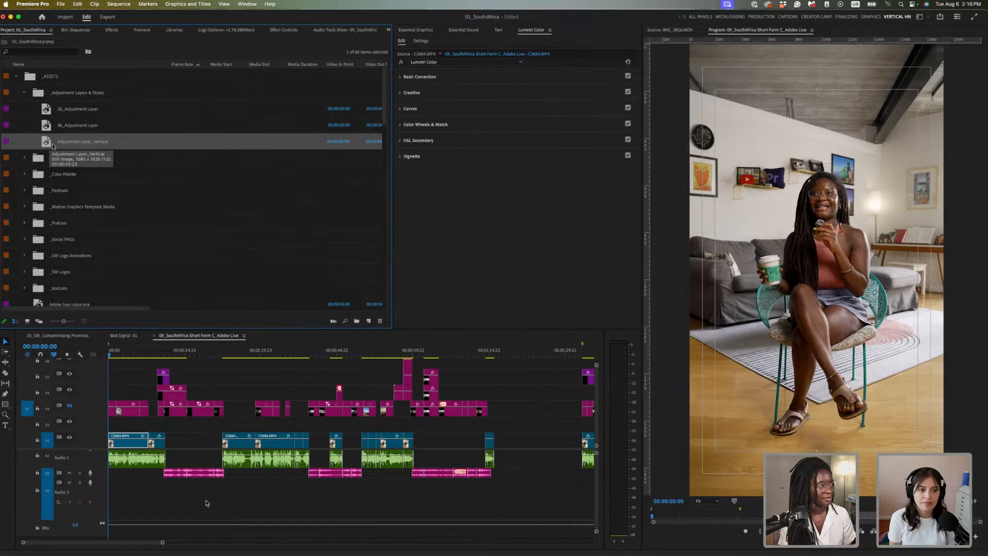
drag(49, 144, 105, 428)
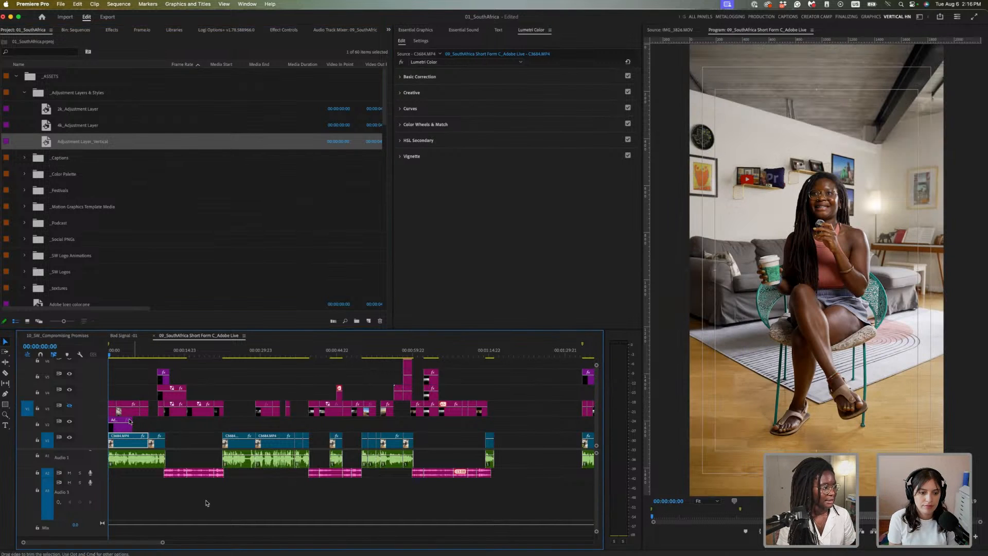
click(125, 428)
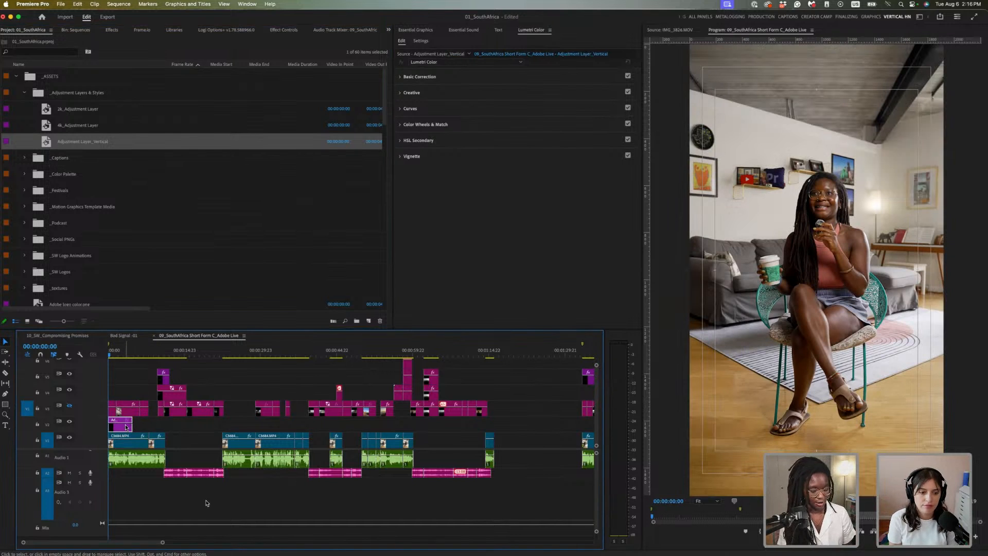
key(Delete)
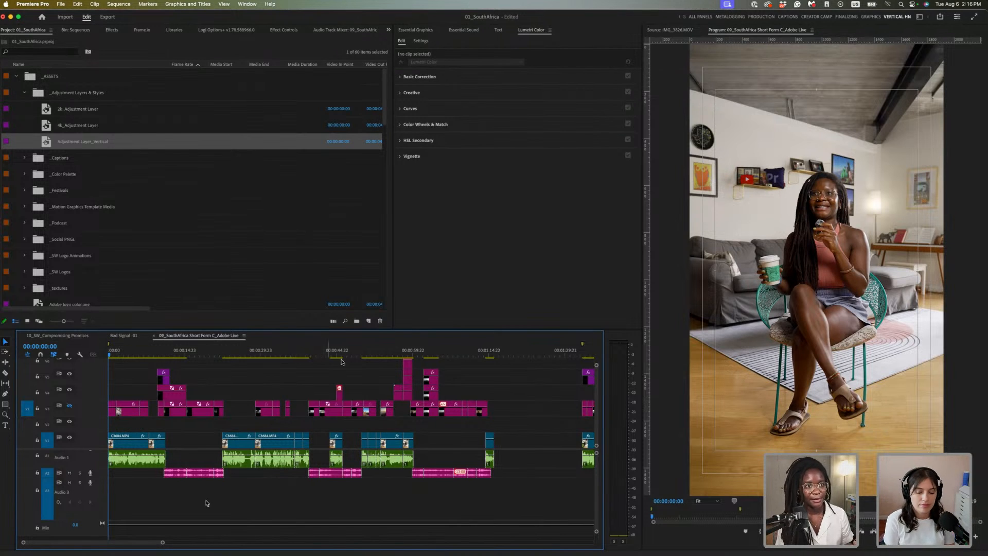
Create a new 1080x1920 adjustment layer from the New Item menu
click(367, 321)
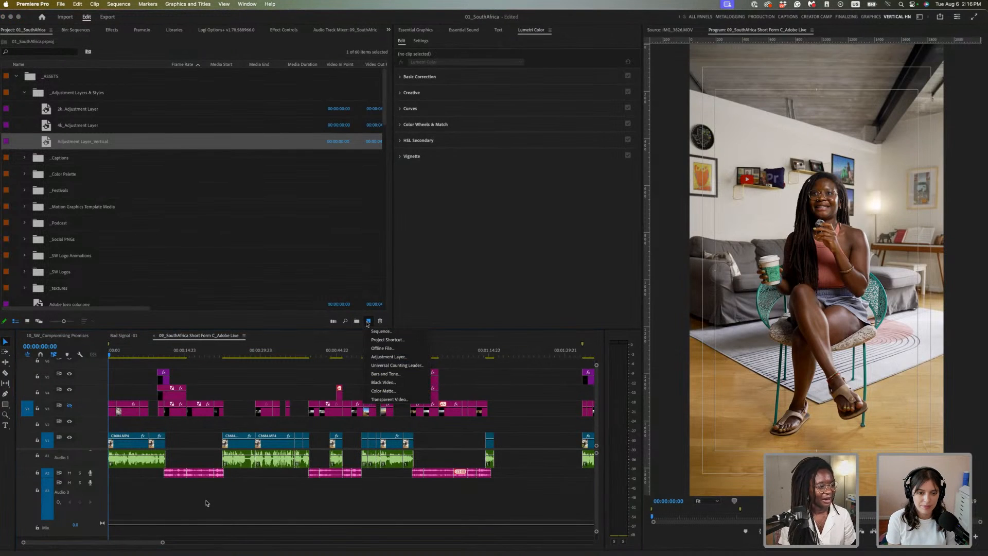
click(388, 357)
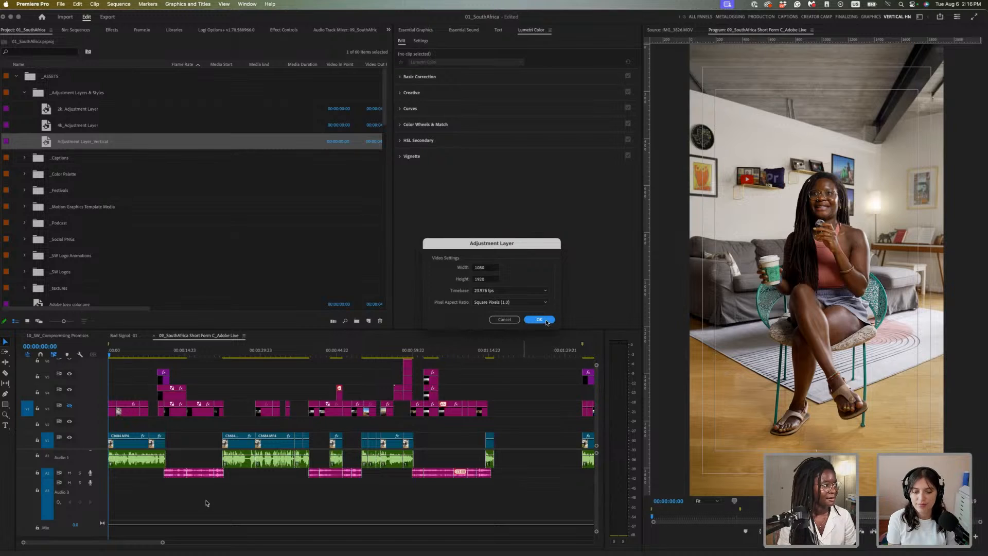
click(545, 320)
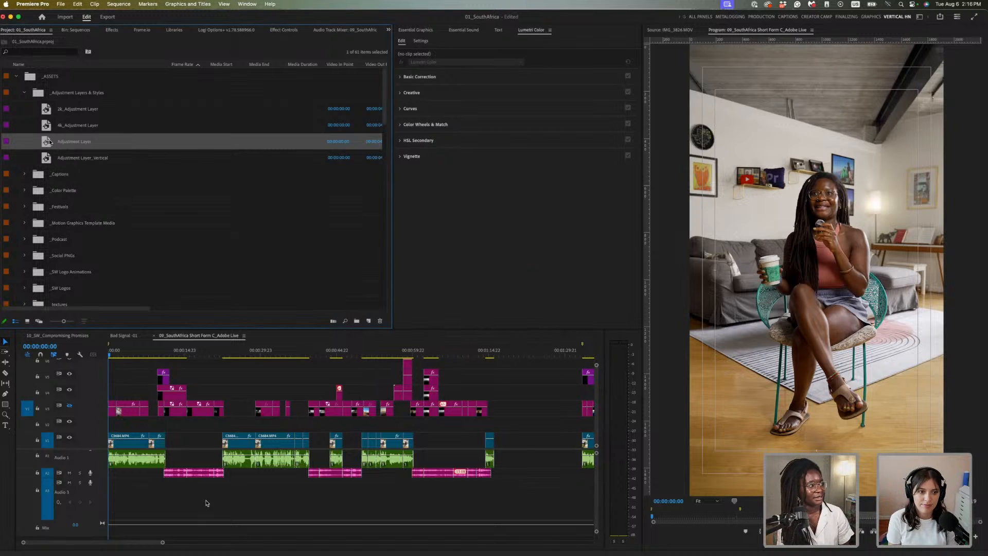
Place the adjustment layer on V2 at the sequence start and stretch it to the sequence end
drag(50, 140, 413, 428)
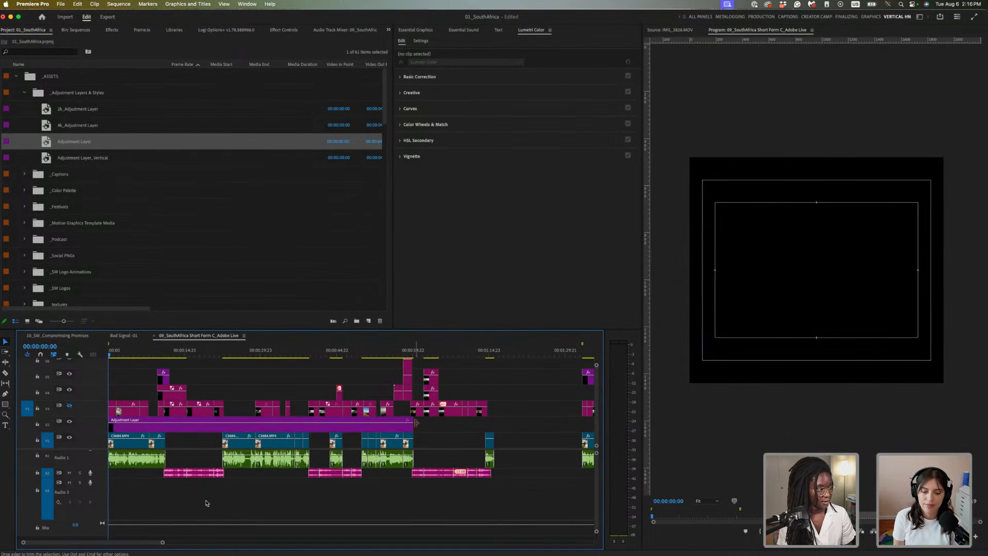
key(backslash)
drag(184, 427, 547, 419)
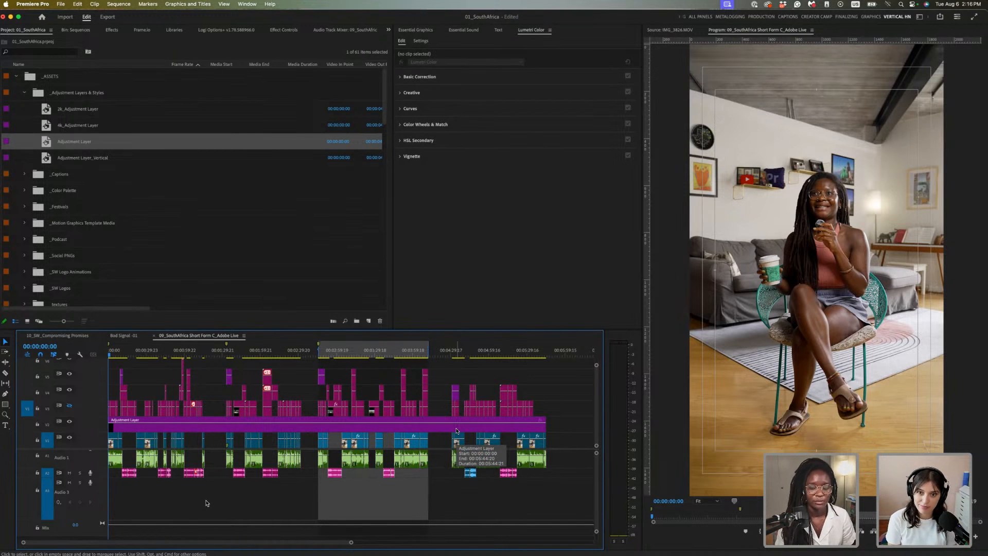
Select the adjustment layer and expand Lumetri's Creative section, showing Look None at intensity 100
click(301, 427)
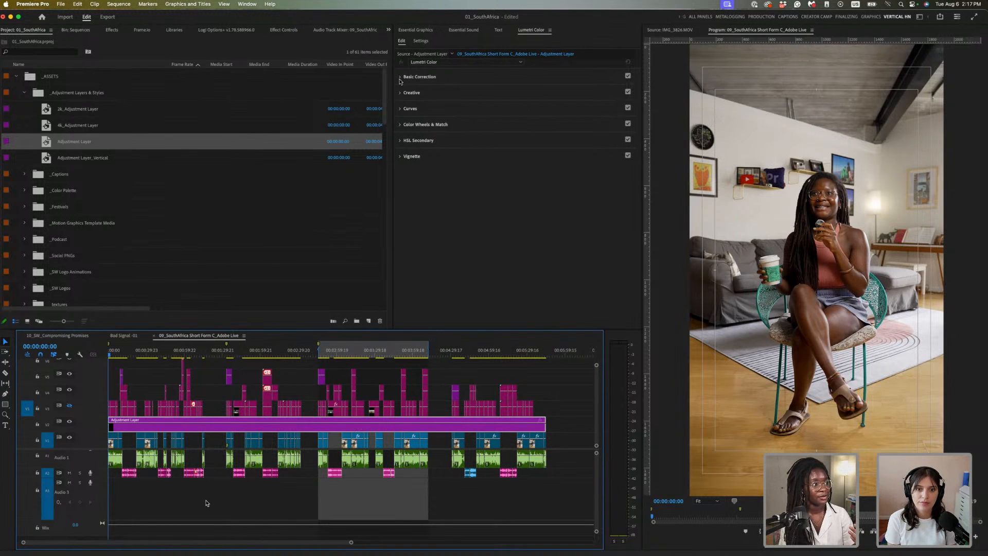
click(402, 79)
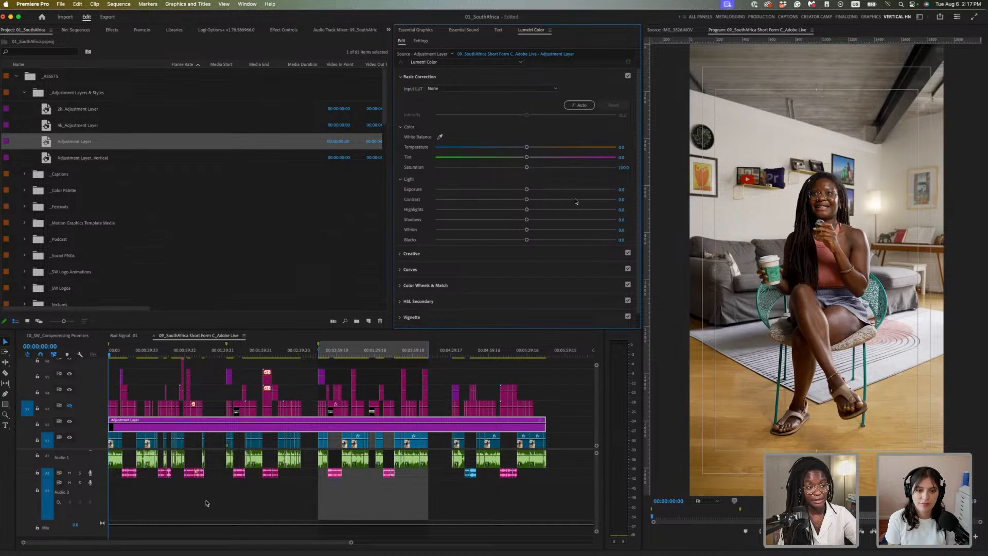
click(403, 78)
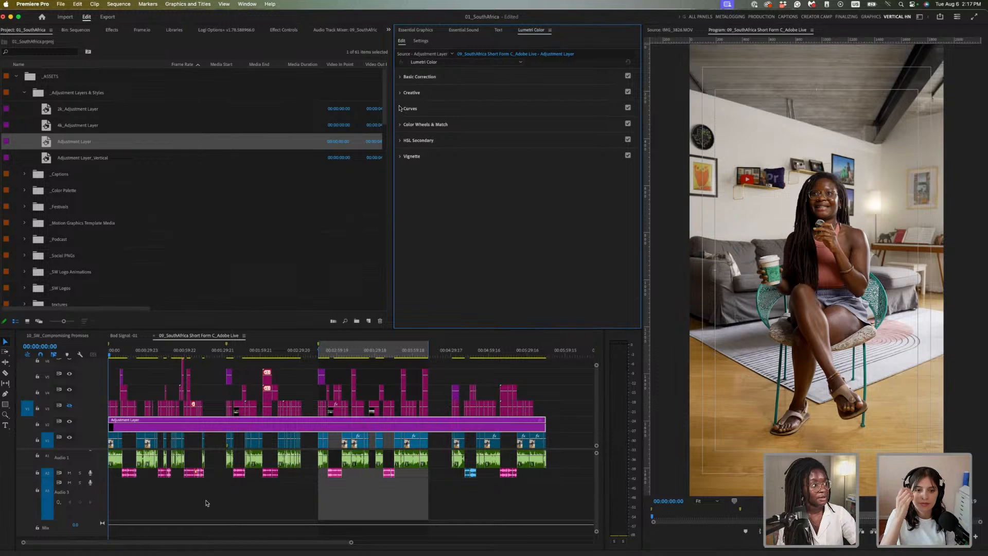
click(401, 93)
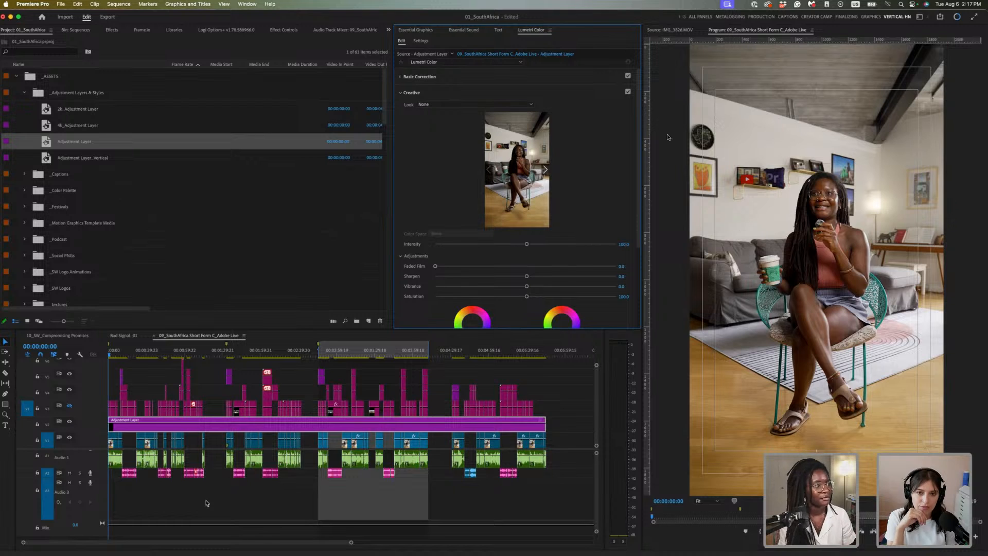
Apply the SL GOLD RUSH HDR look at intensity 60, then toggle V2 visibility to compare
click(510, 104)
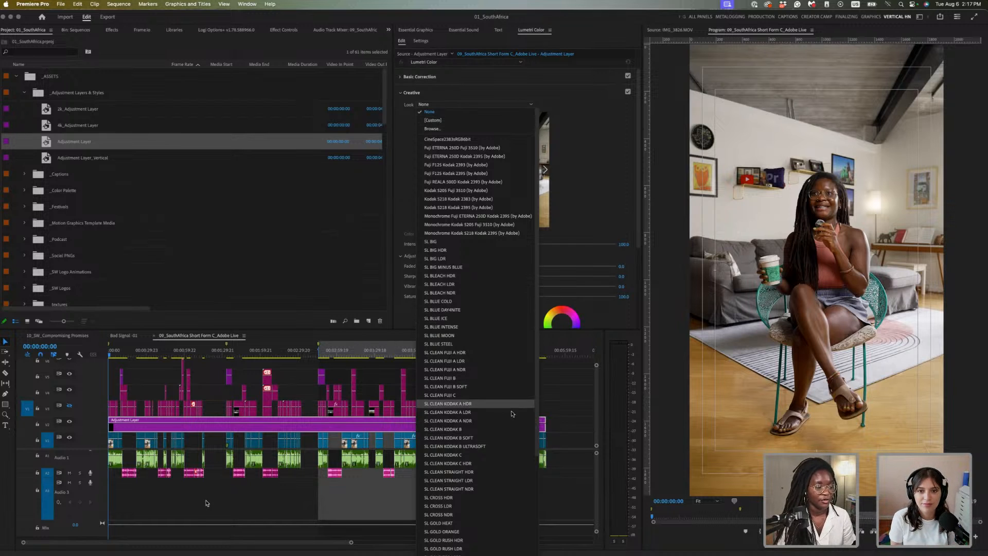
scroll(478, 412, down, 5)
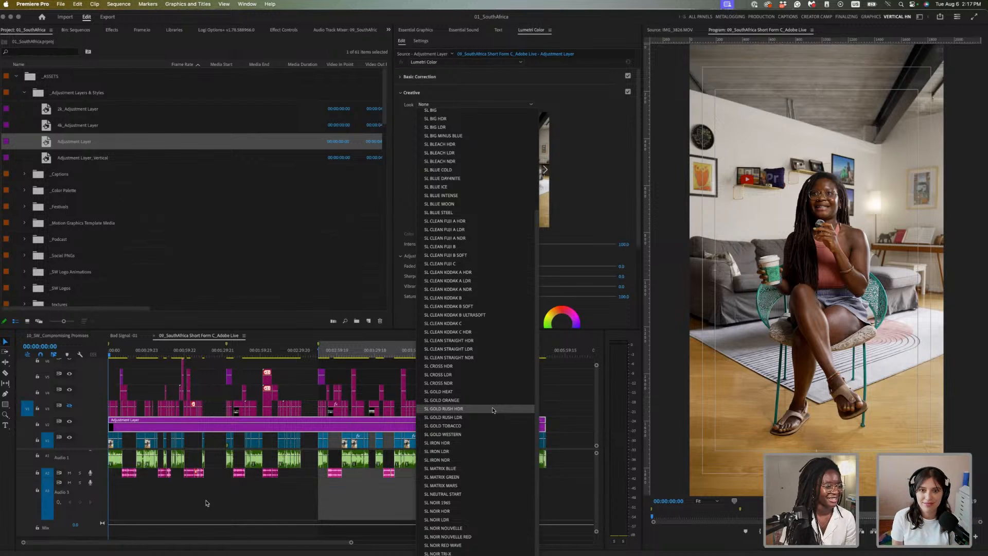
click(492, 410)
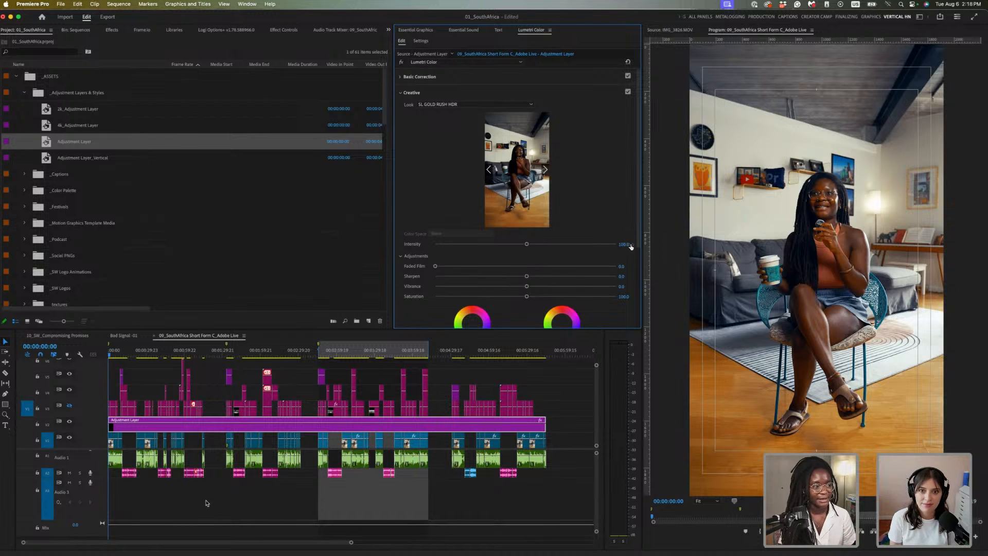
click(627, 243)
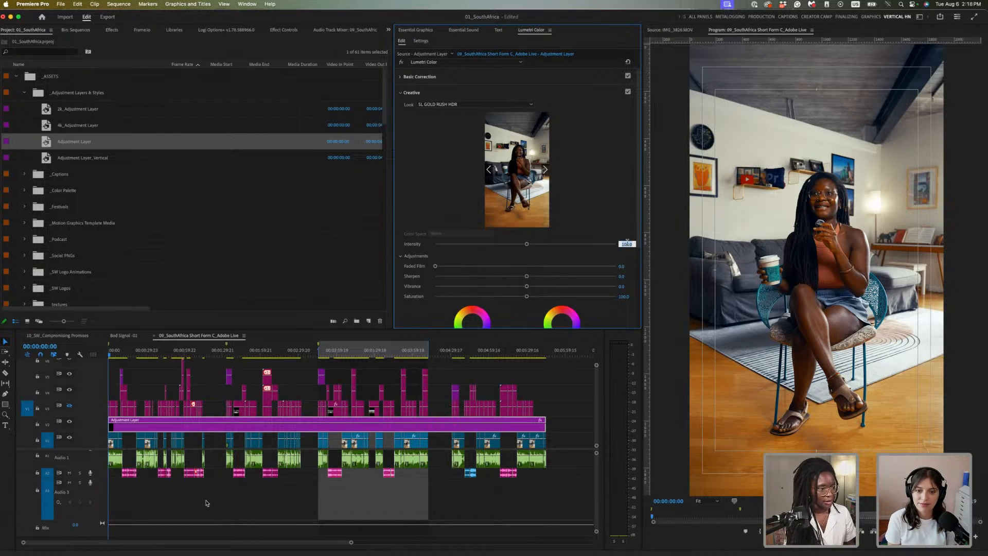
text(60)
key(Return)
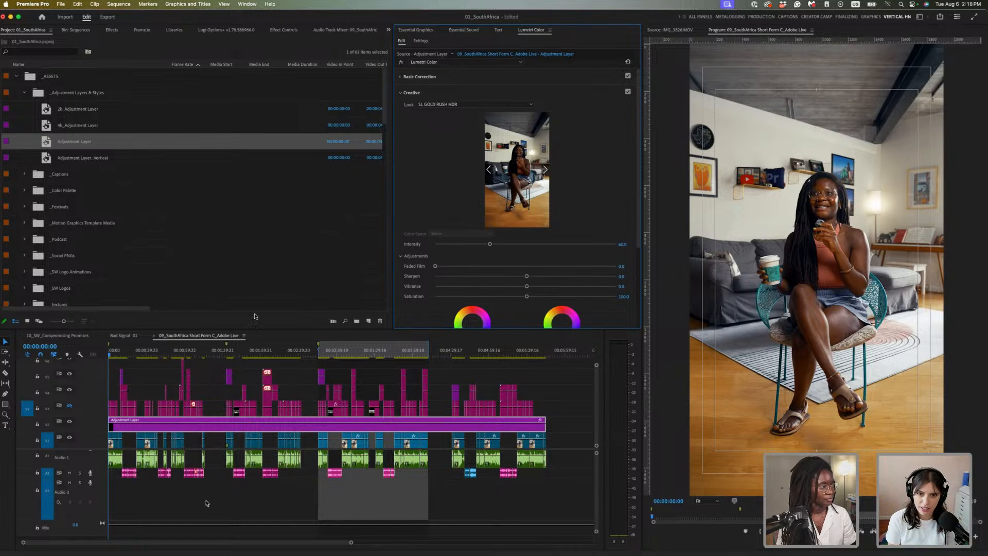
click(70, 422)
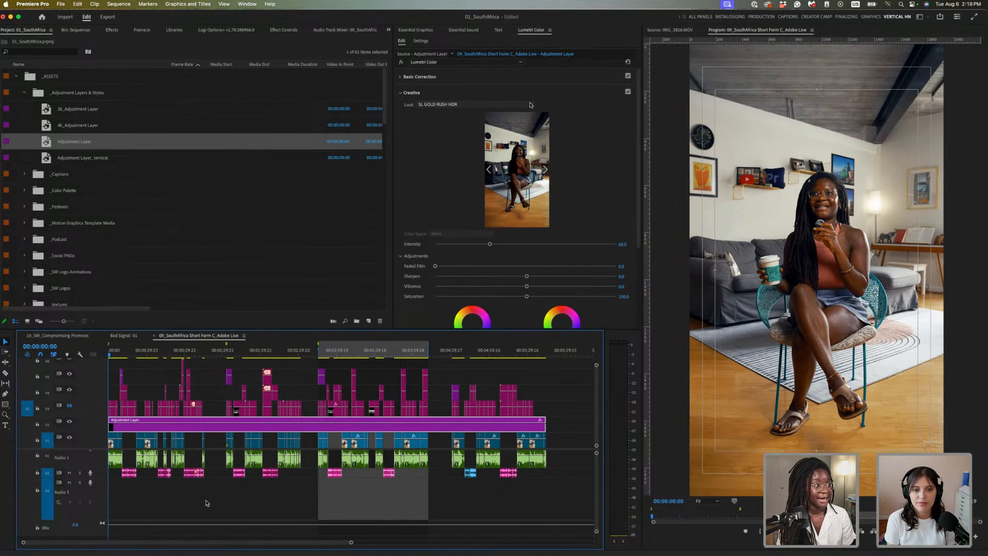
Switch the look to SL NEUTRAL START, compare it on and off, and set intensity 100
click(530, 104)
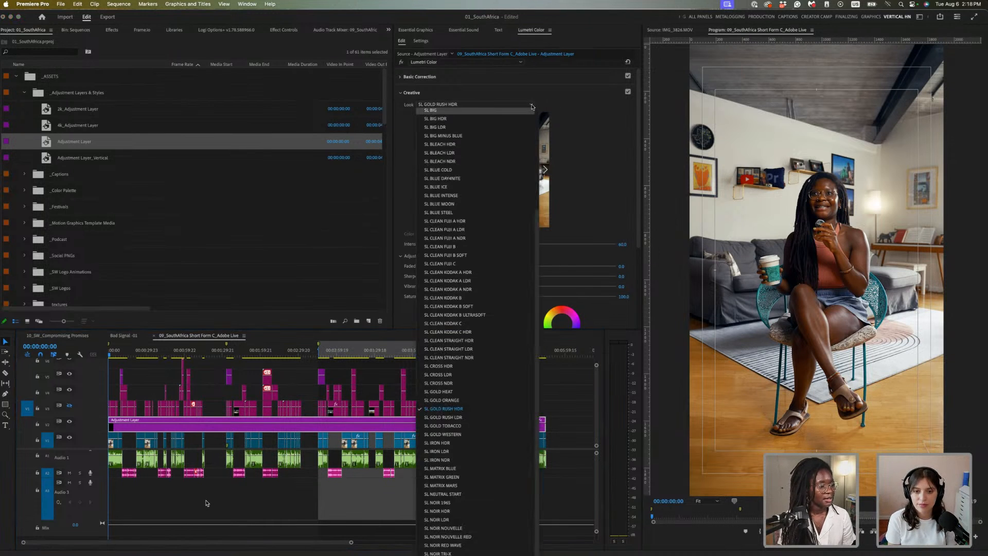
click(468, 494)
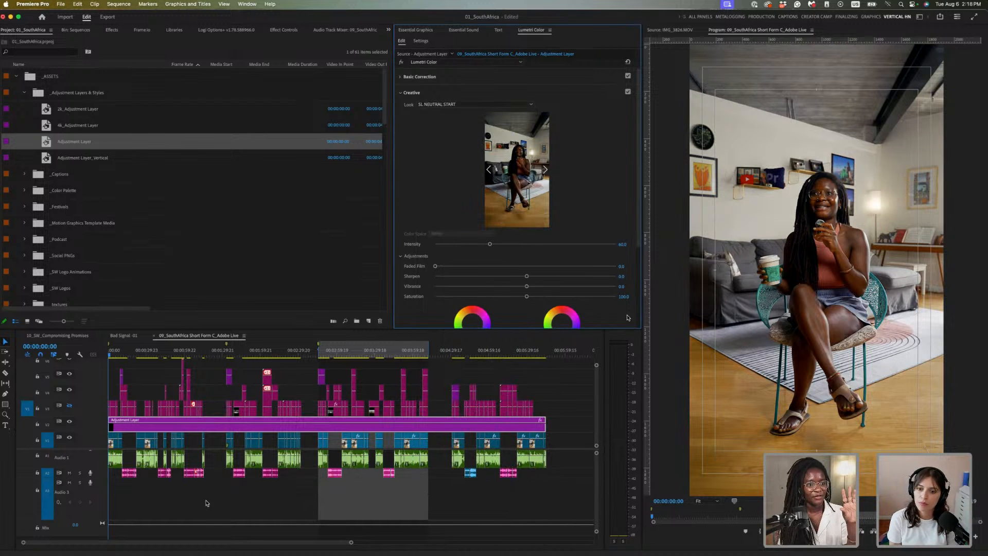
click(628, 92)
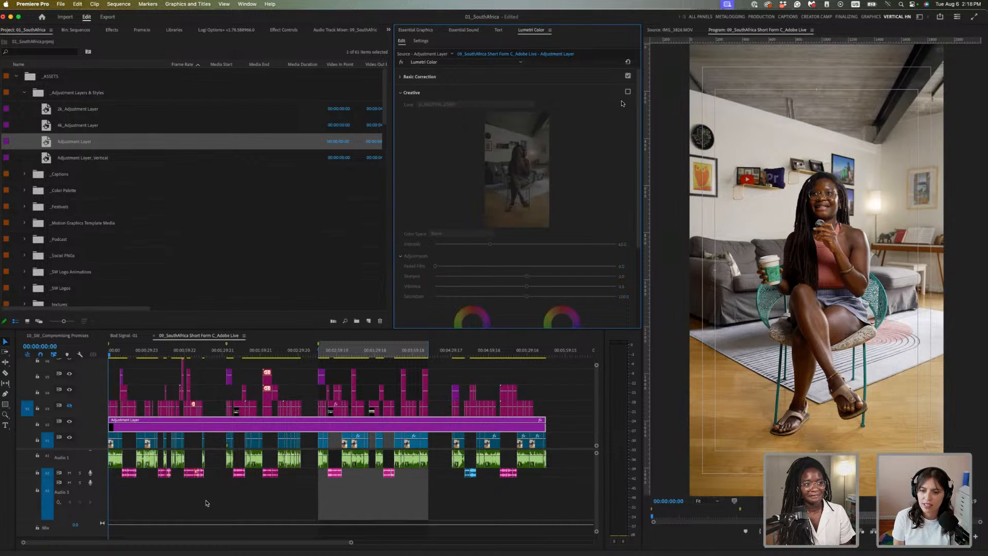
click(627, 92)
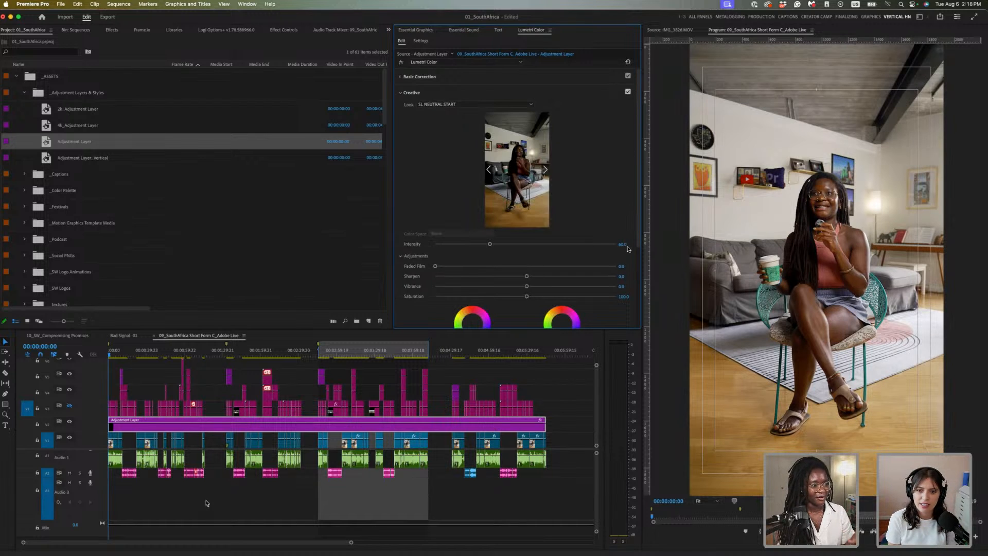
click(623, 243)
text(100)
key(Return)
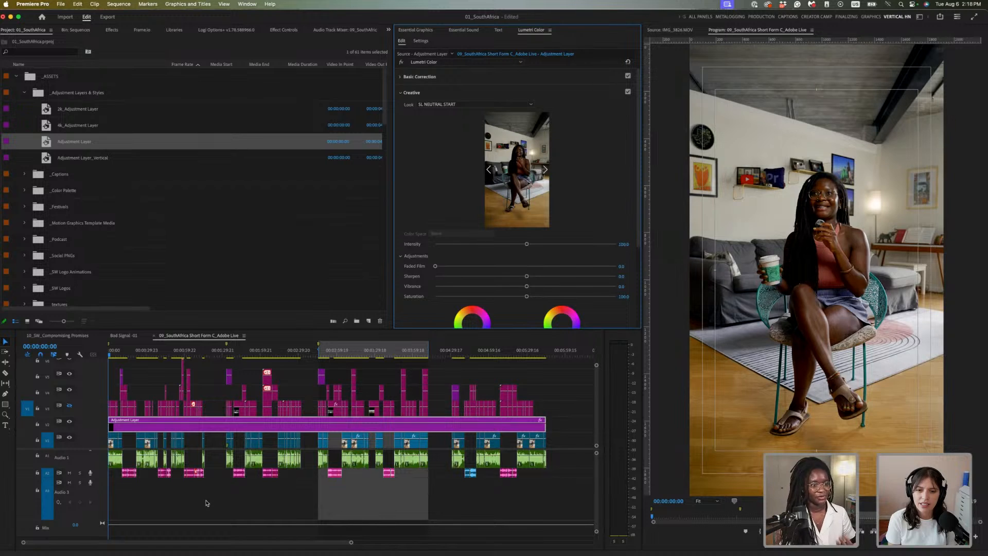
Compare the SL NEUTRAL START look again, try intensity 179, then return it to 100
click(627, 92)
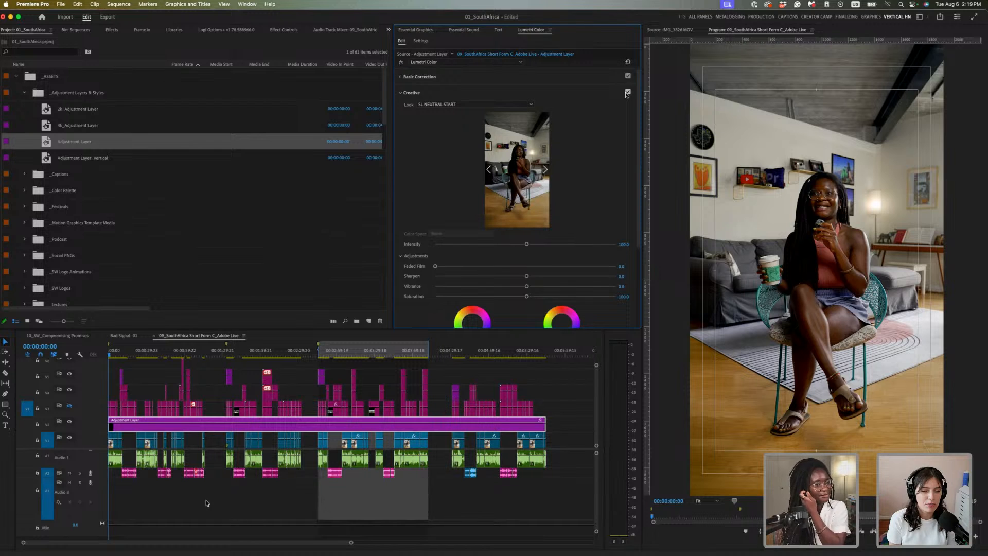
click(627, 91)
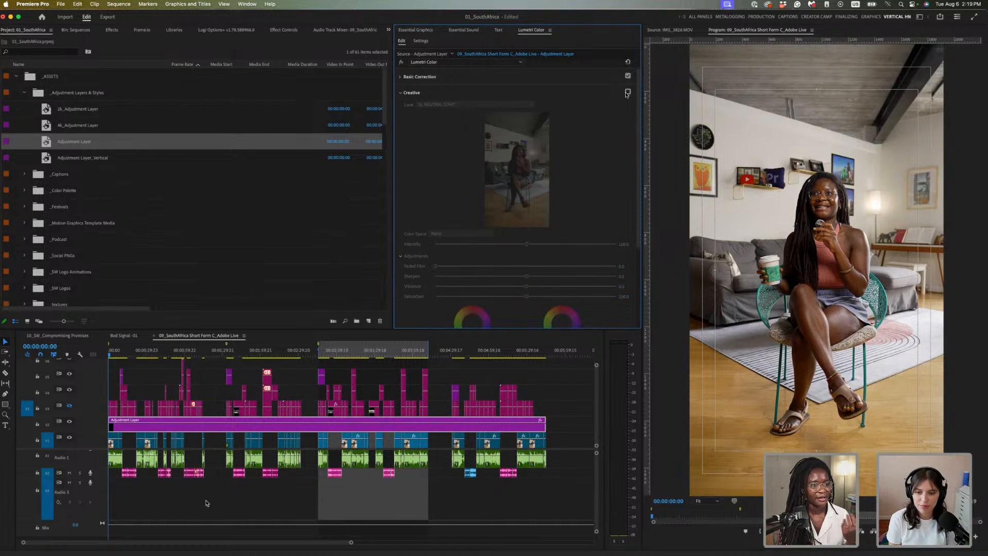
click(627, 92)
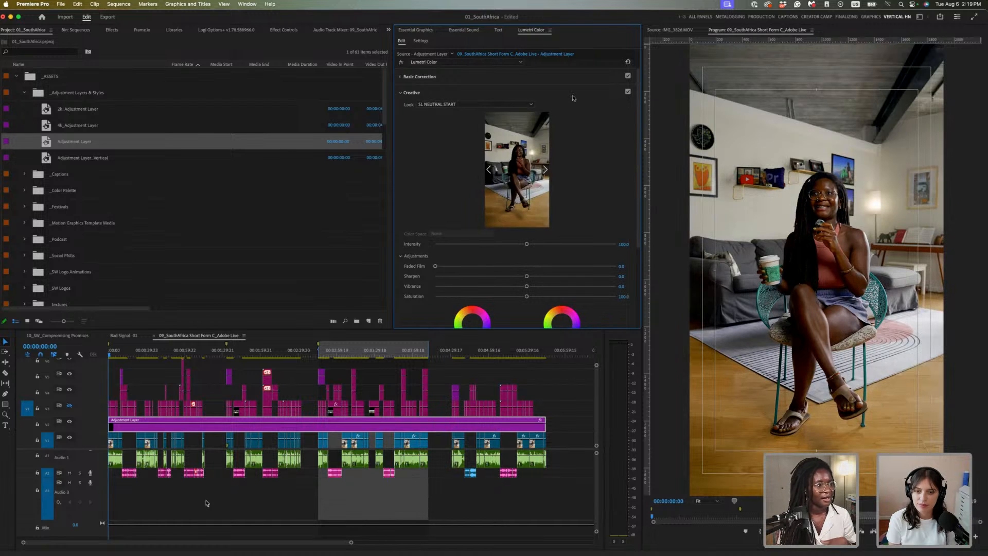
click(523, 106)
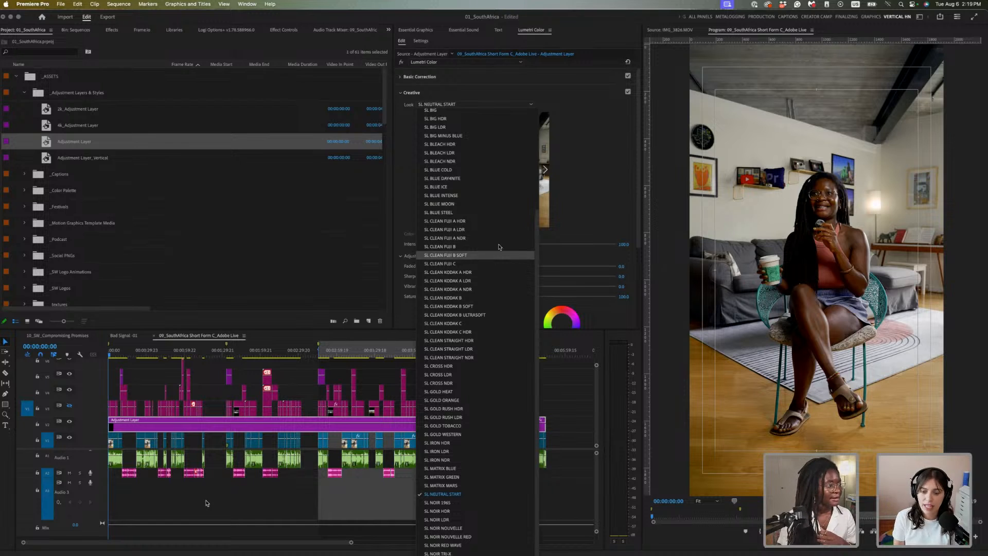
click(584, 209)
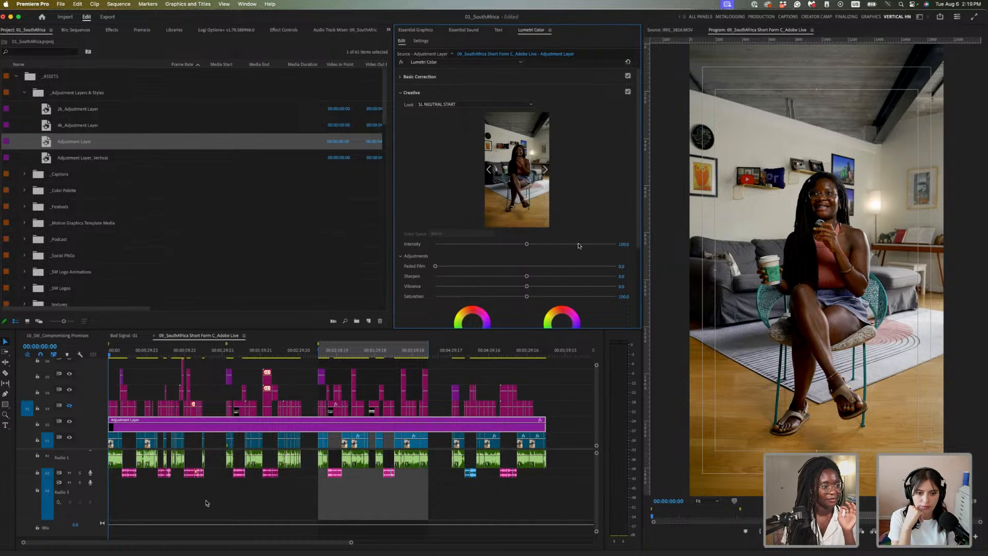
drag(580, 245, 597, 245)
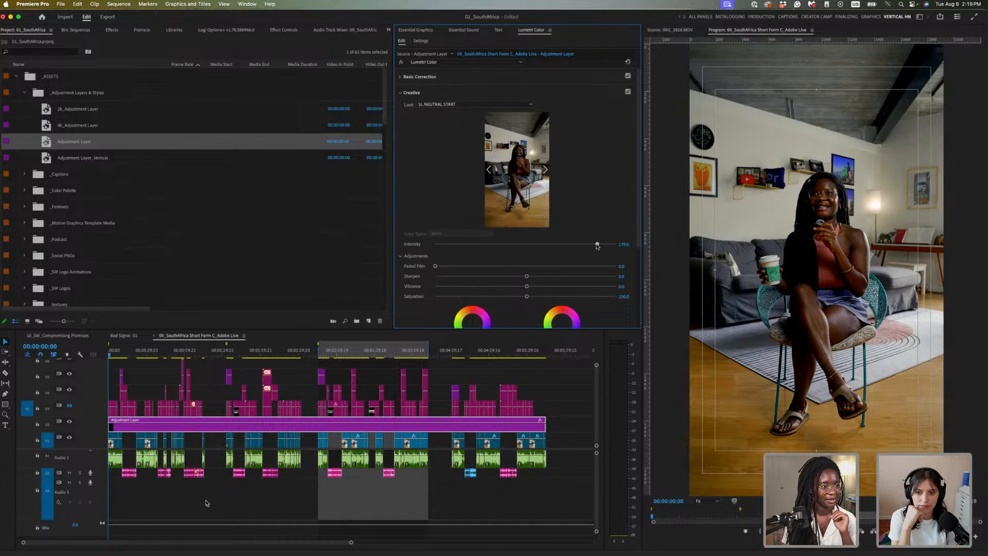
click(625, 244)
text(1)
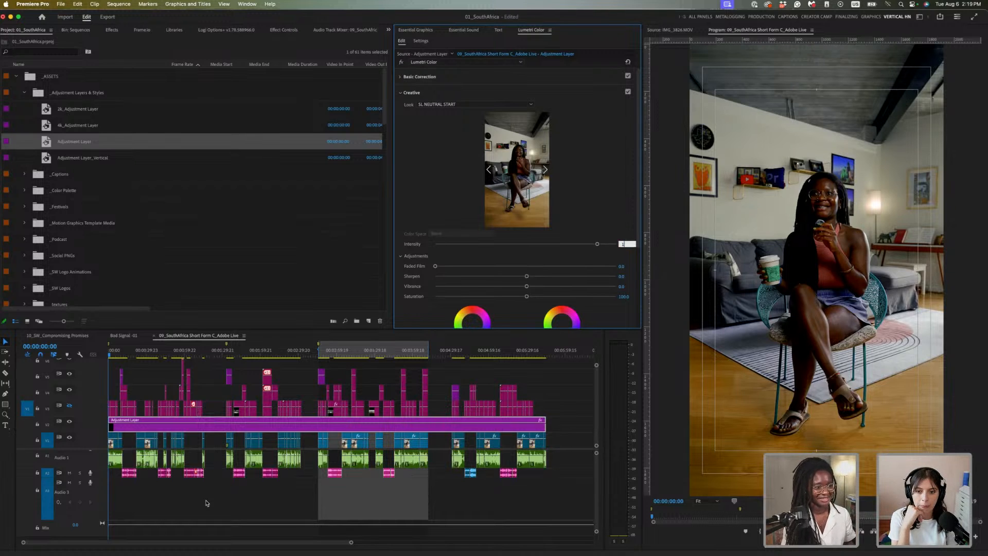
text(00)
key(Return)
click(528, 104)
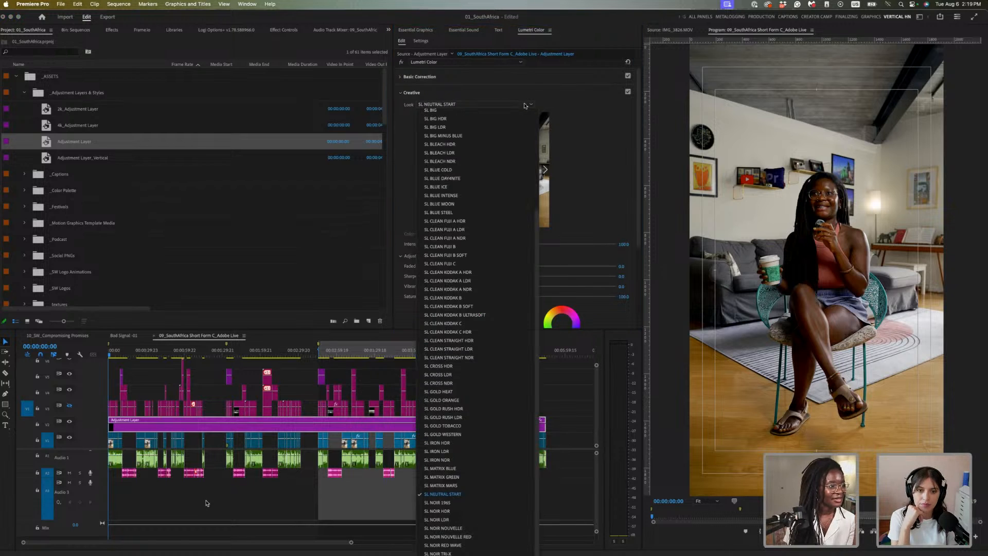
click(499, 256)
click(521, 109)
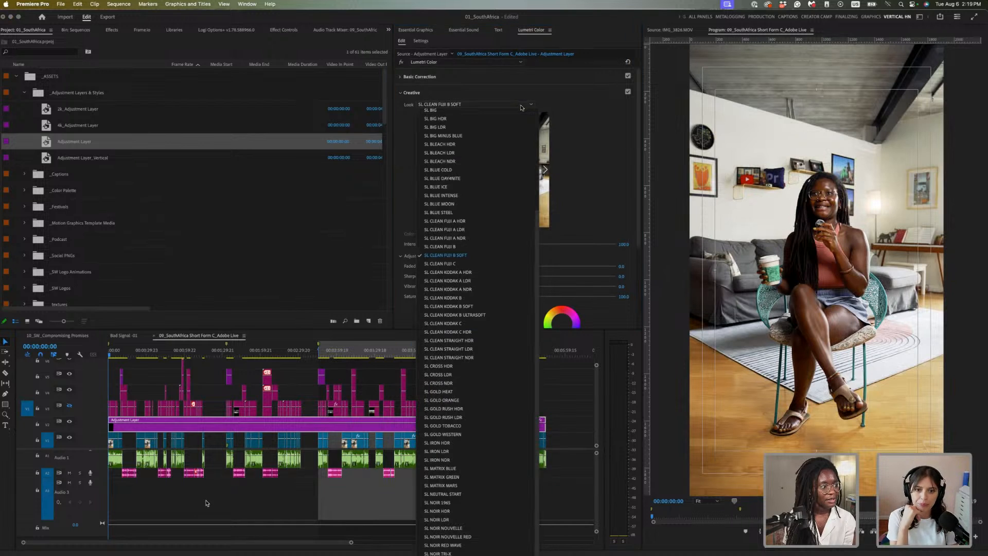
click(501, 221)
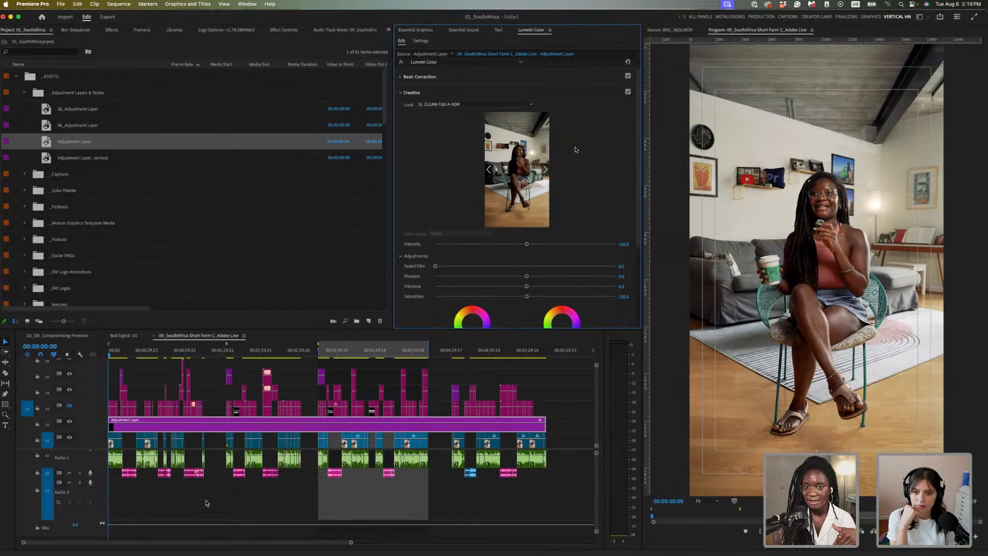
click(516, 106)
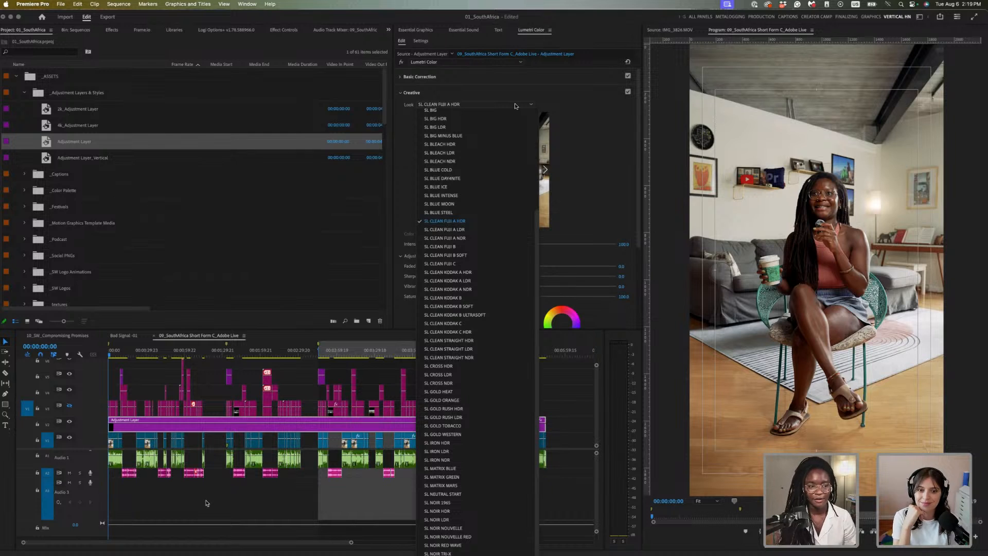
click(489, 246)
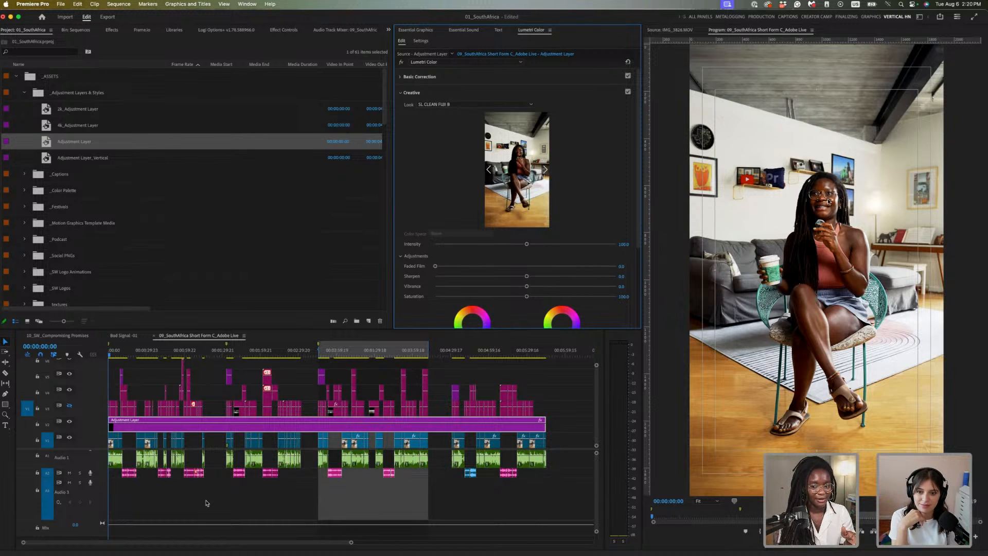
click(527, 105)
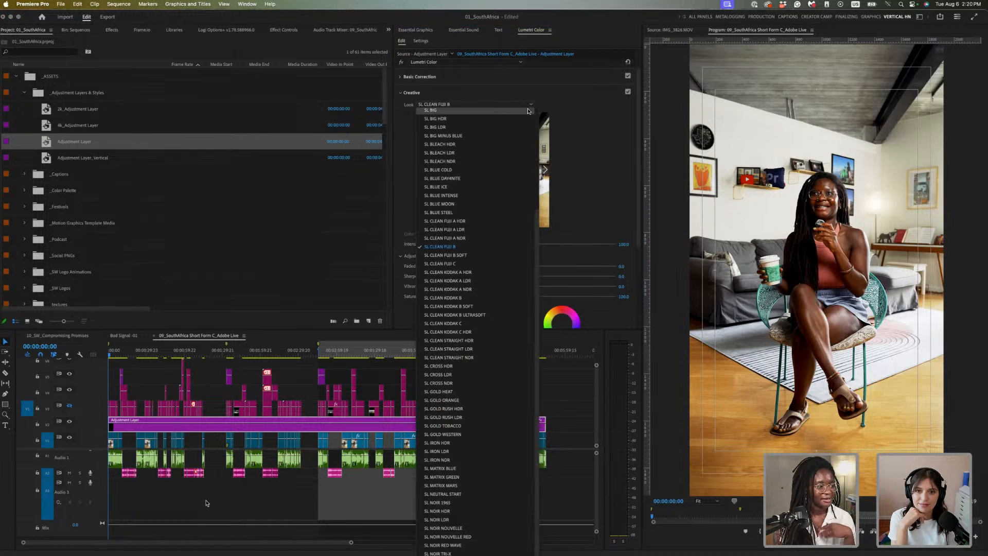
click(485, 273)
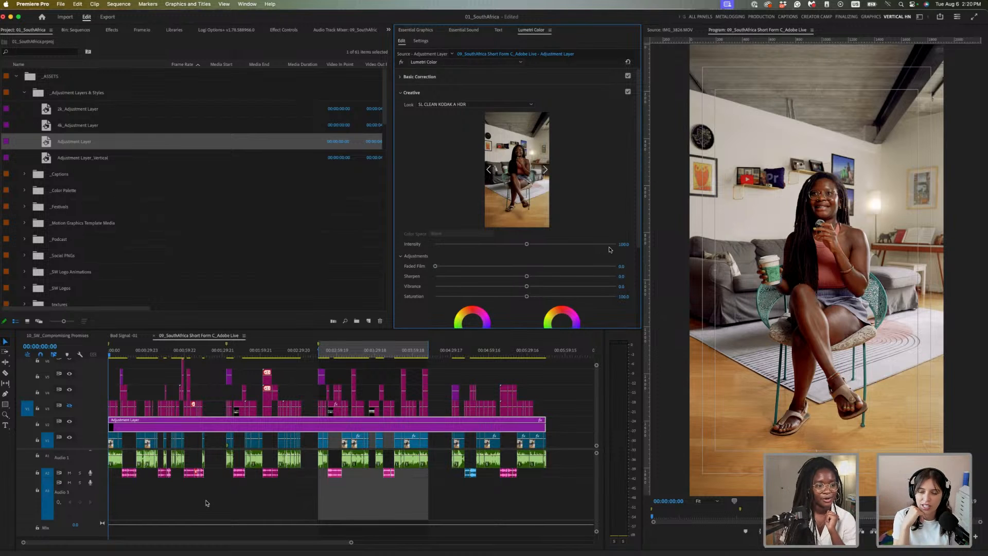
click(530, 105)
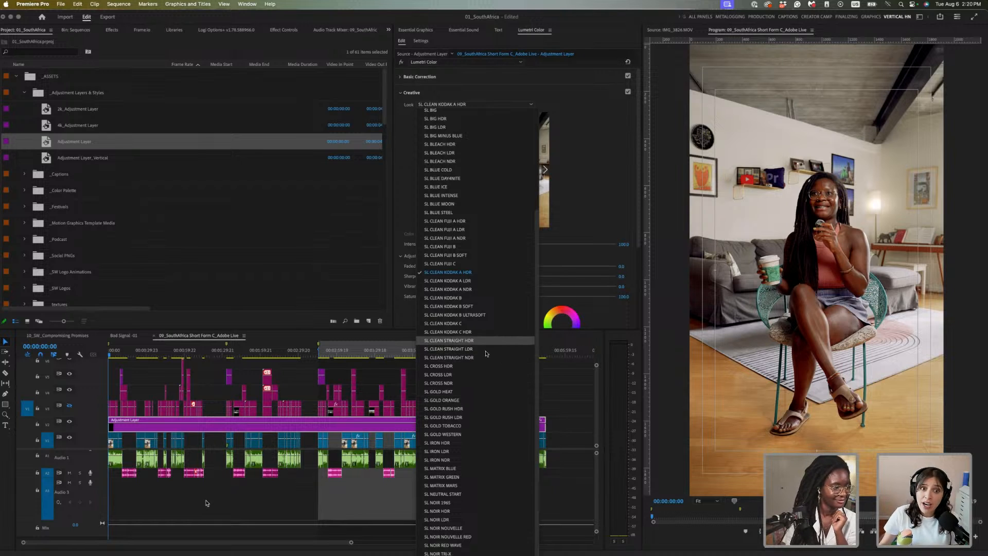
click(484, 411)
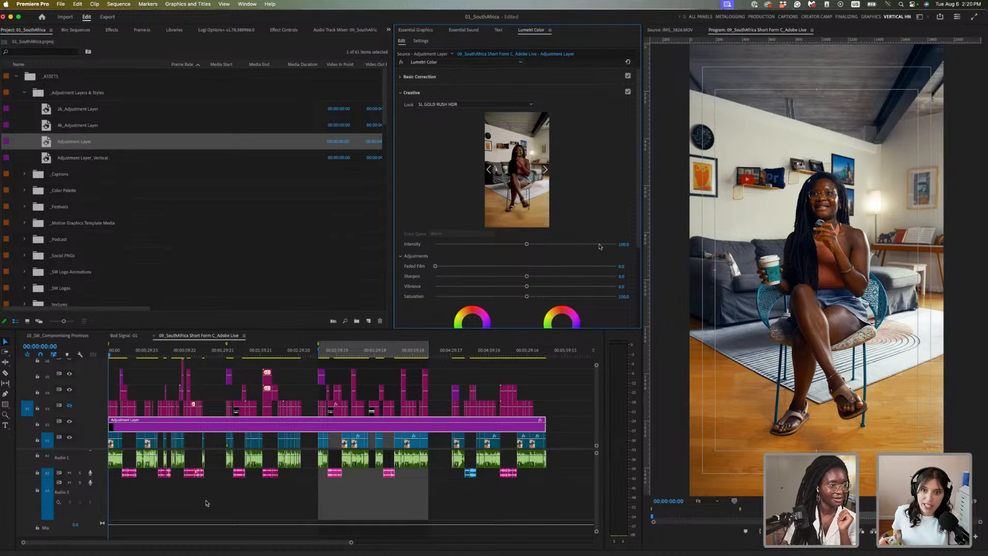
click(514, 106)
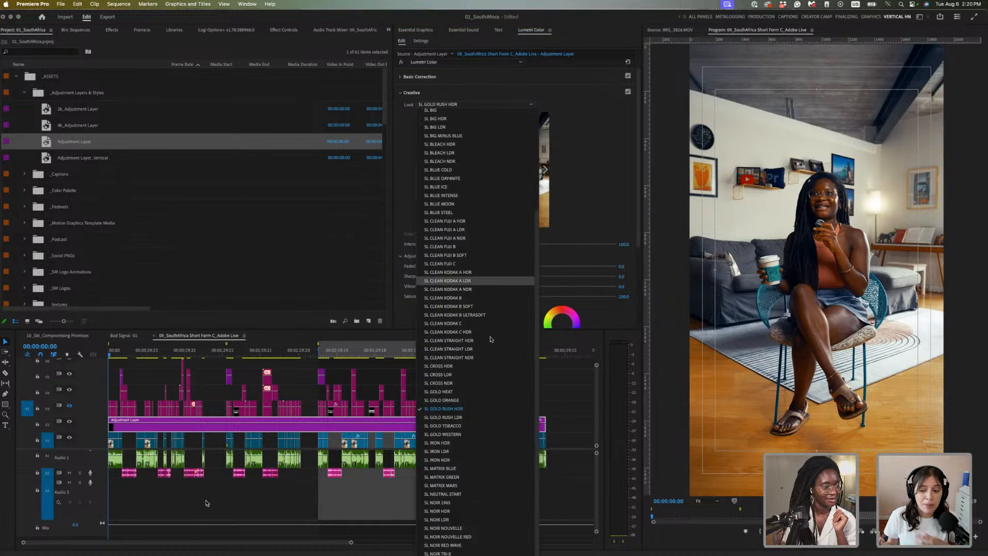
click(482, 494)
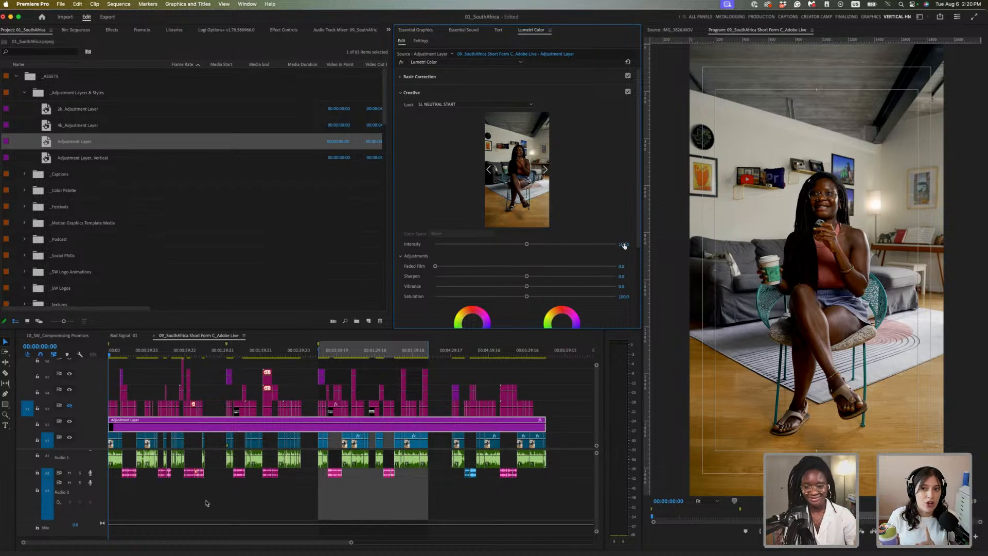
key(cmd+s)
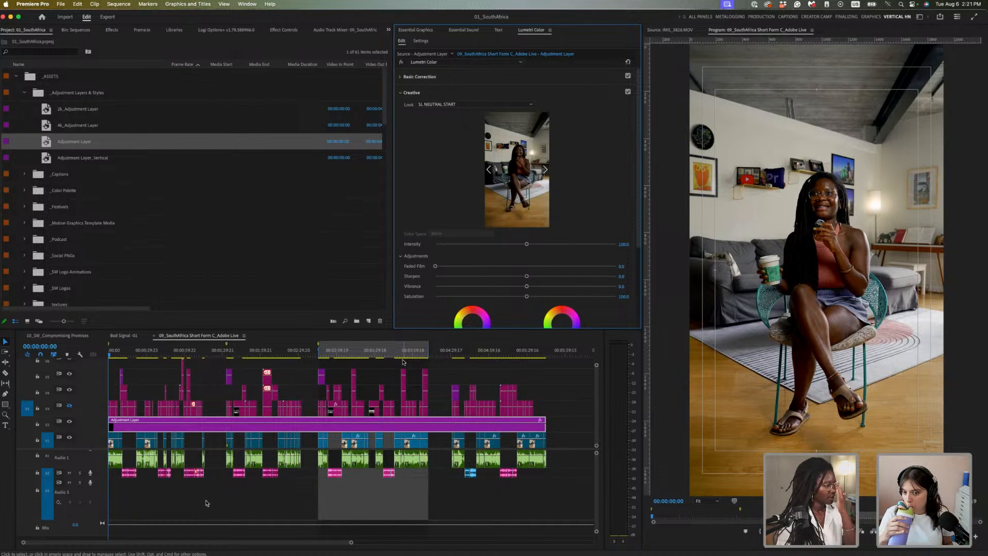
Zoom to the sequence start, select the opening IMG_3866 clip and expand its Basic Correction
click(121, 354)
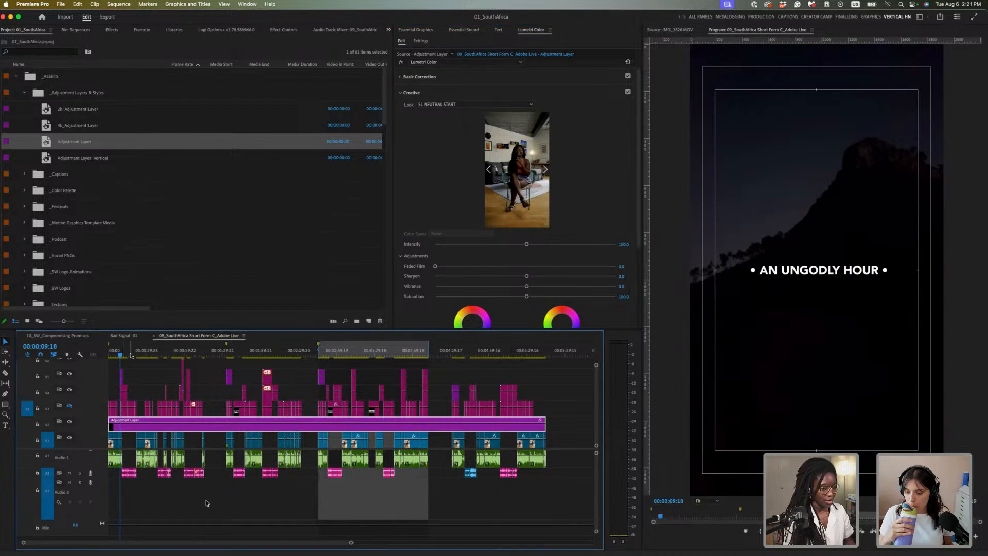
key(=)
key(=)
key(=)
click(137, 354)
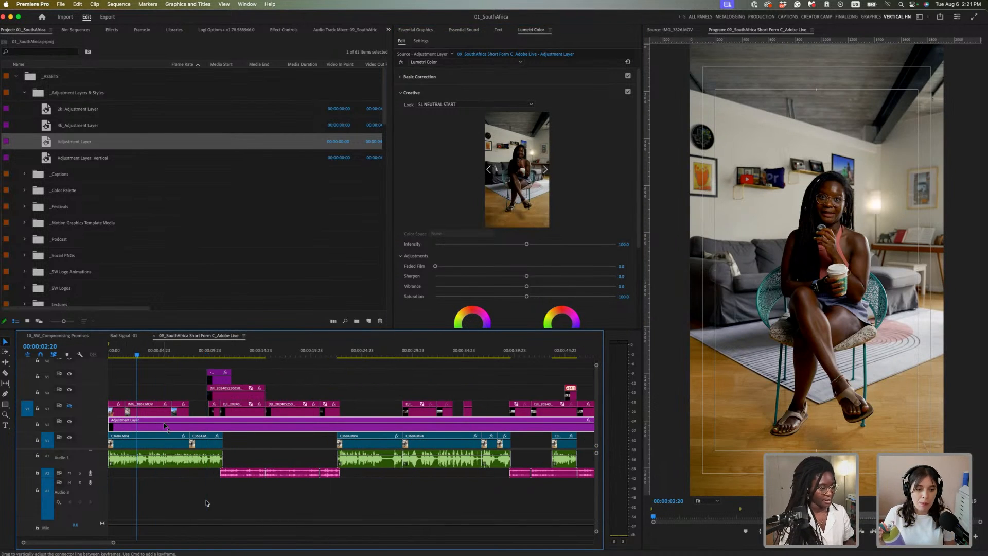
key(minus)
key(minus)
key(minus)
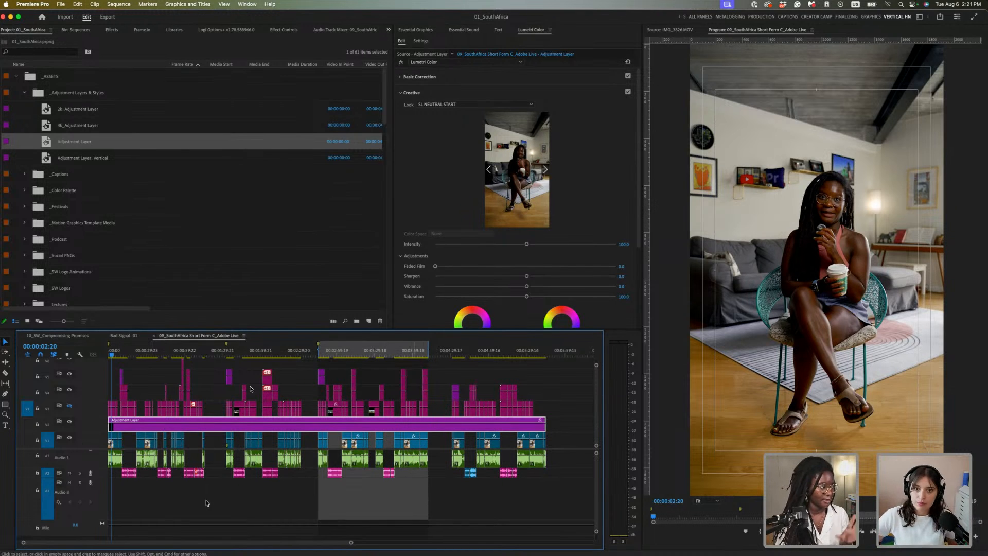
key(equal)
key(equal)
key(equal)
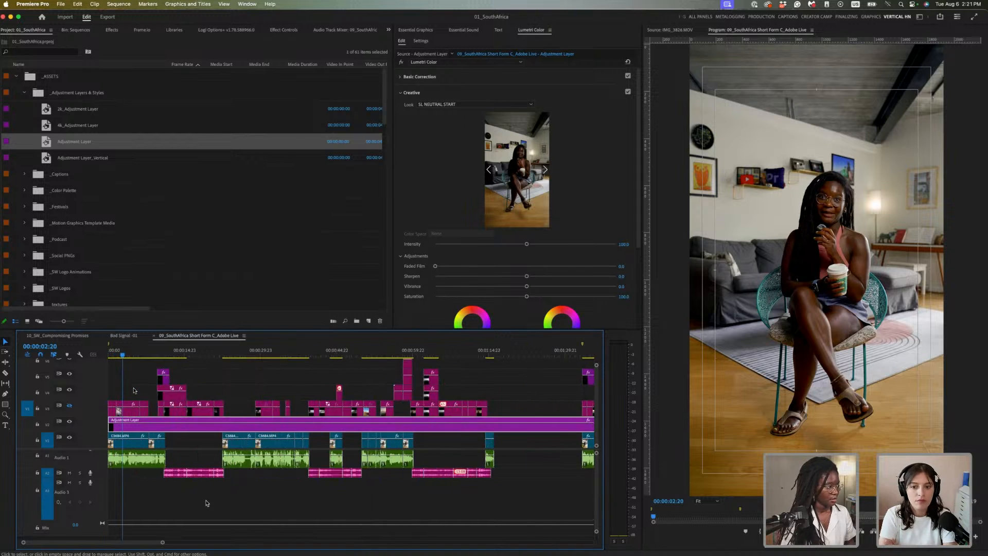
click(70, 405)
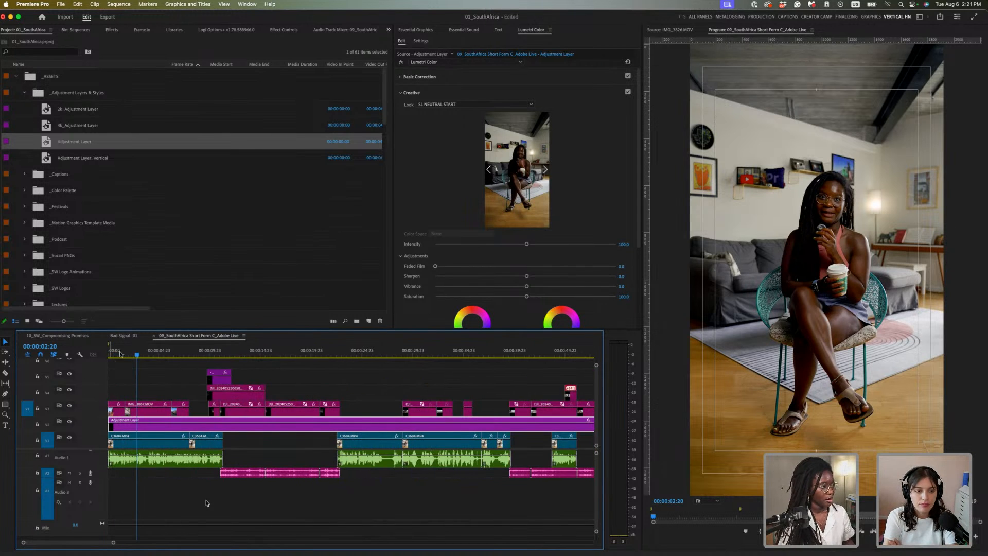
click(118, 352)
click(118, 411)
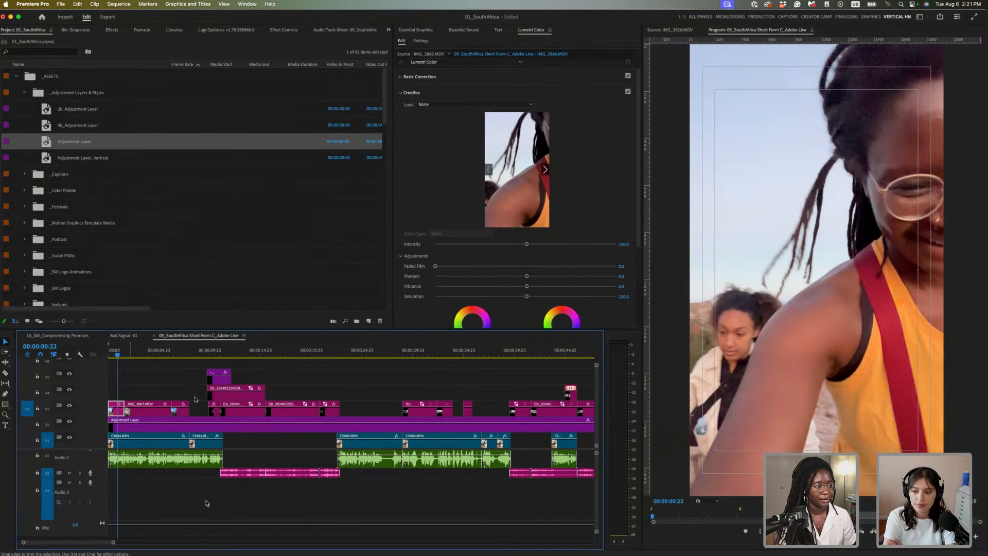
click(427, 81)
click(427, 78)
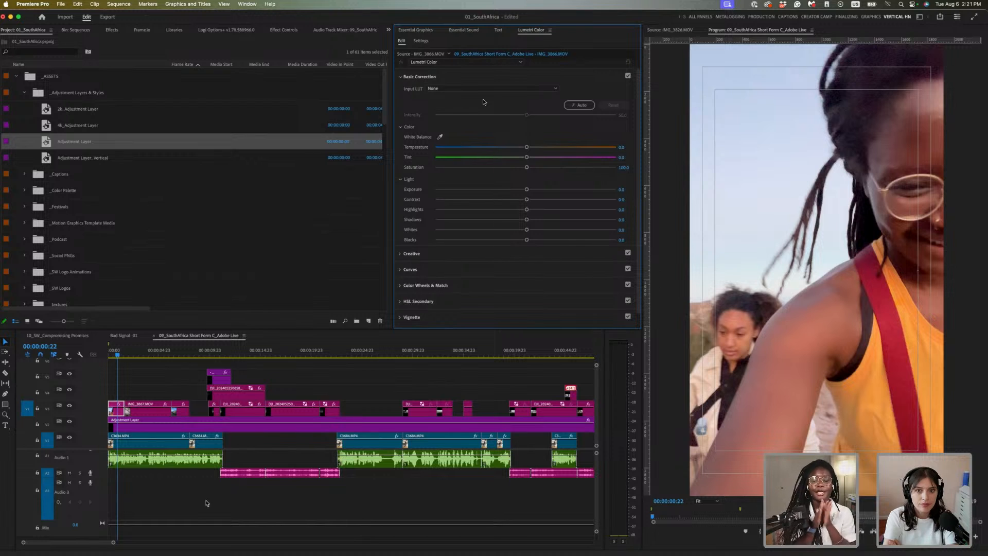
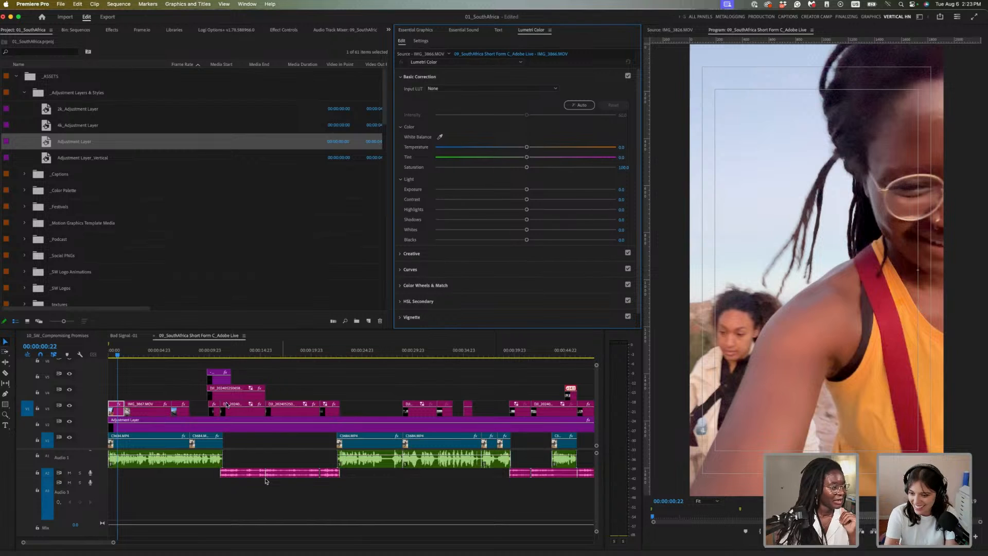
Apply a Lumetri Auto basic correction to the opening IMG_3866 close-up of the woman in glasses
click(121, 412)
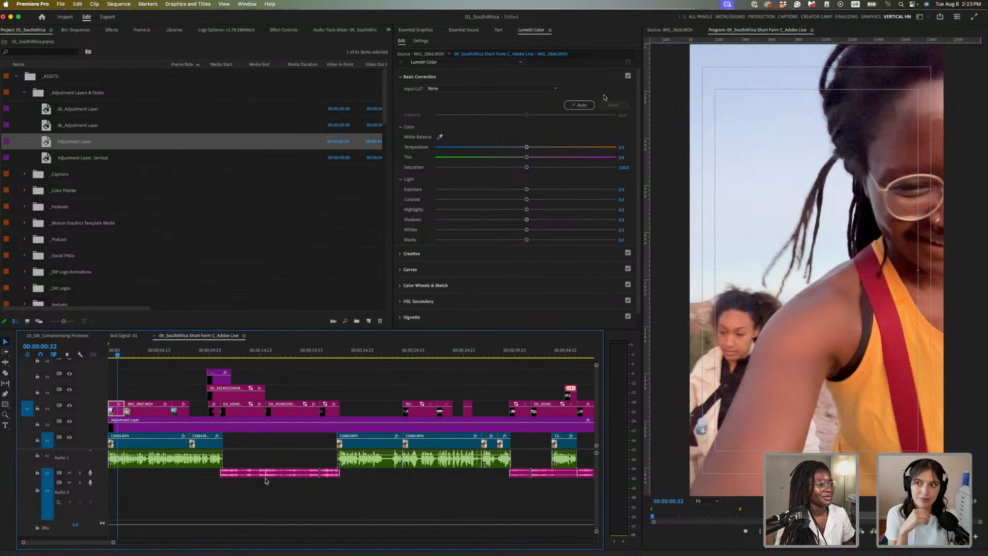
click(584, 105)
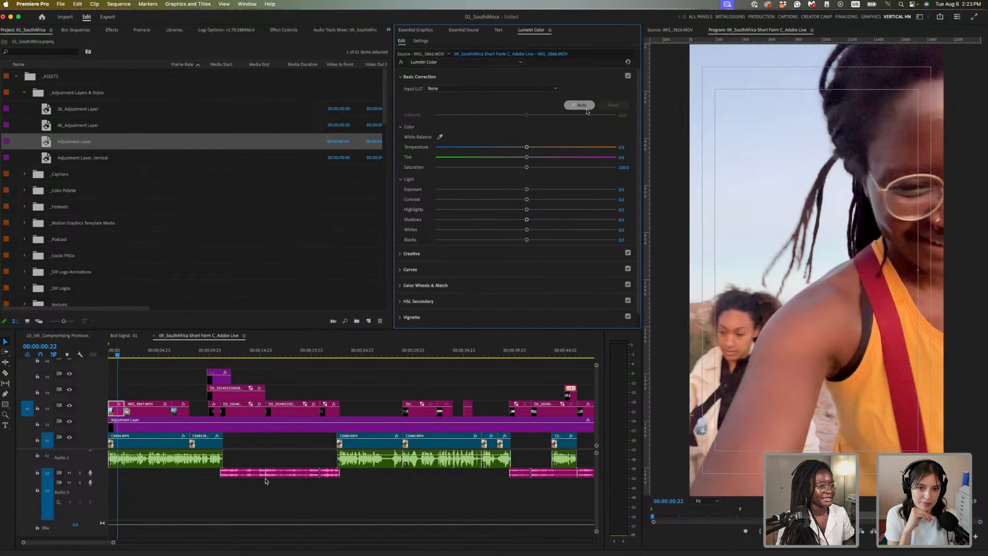
Replay the sequence from the start and auto-correct the rocky path clip's colour
click(122, 360)
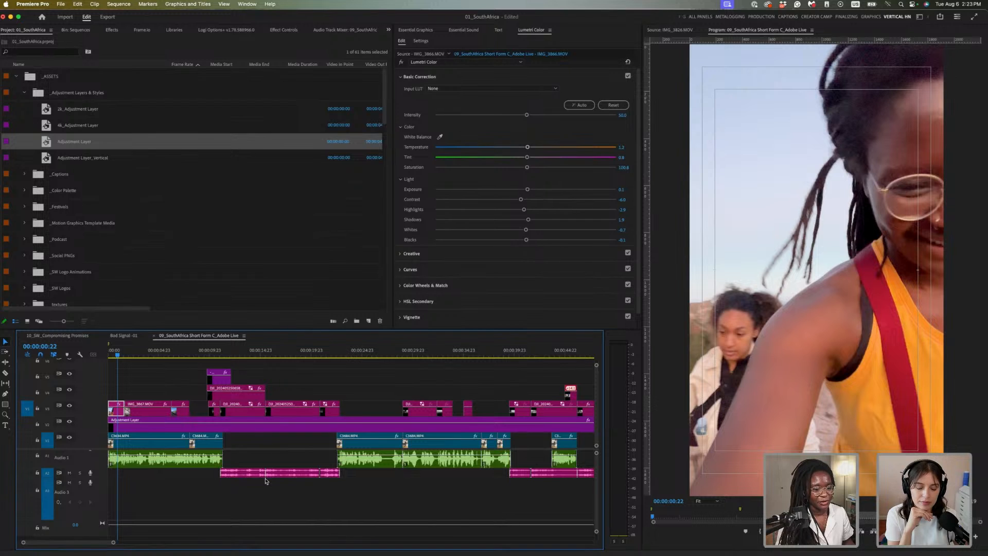
key(shift+4)
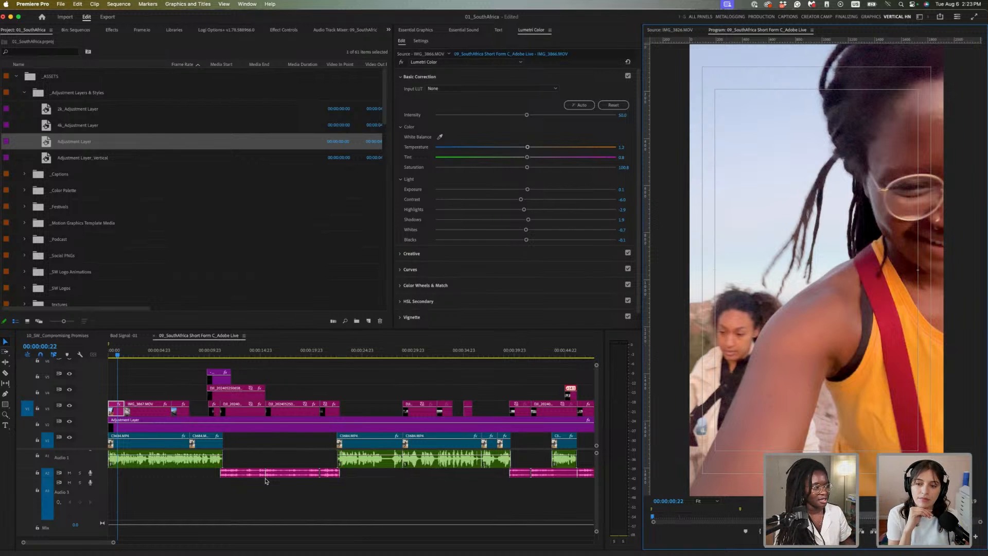
click(111, 351)
key(space)
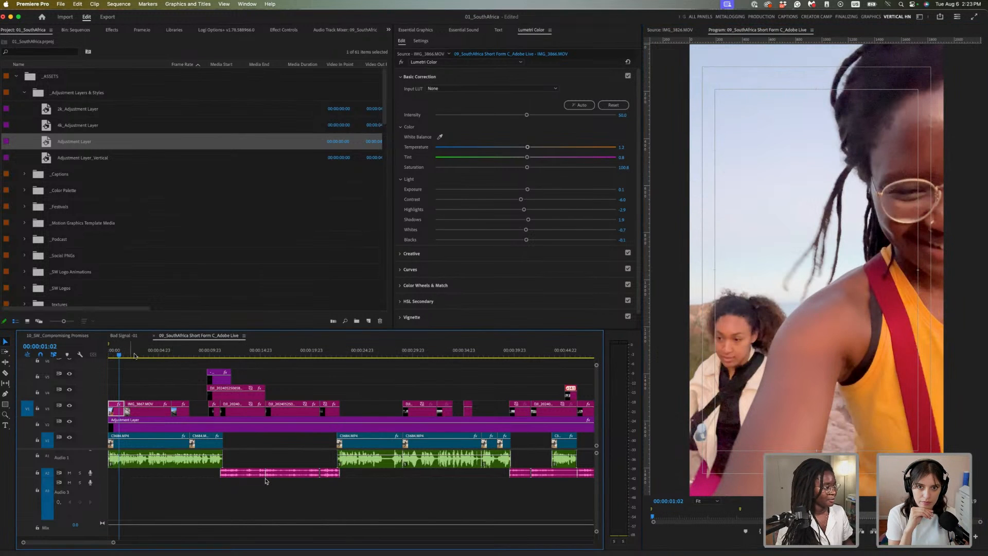
click(153, 412)
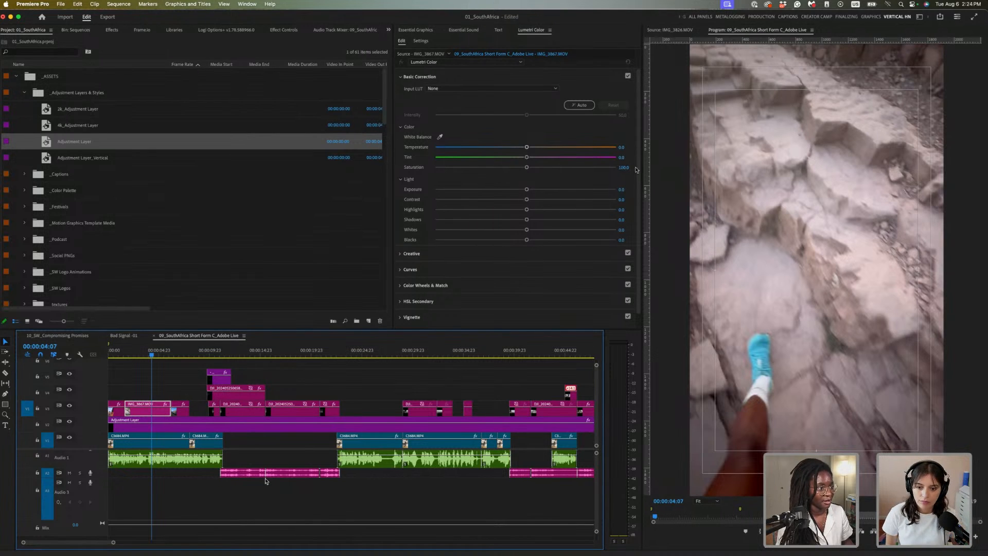
click(579, 105)
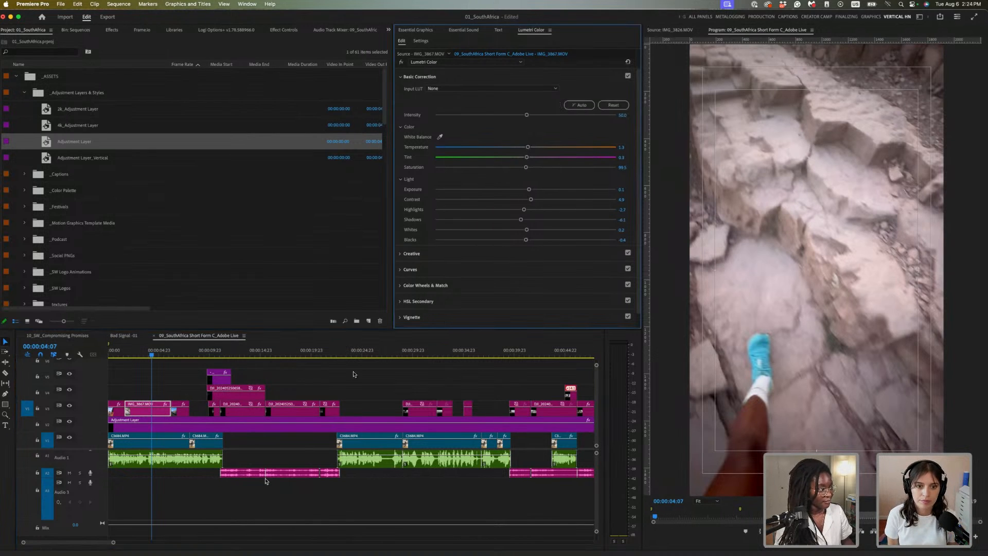
Auto-correct the mountain trail clip IMG_3900, lower its exposure slightly, and bring up the hidden panels list
drag(152, 352, 179, 350)
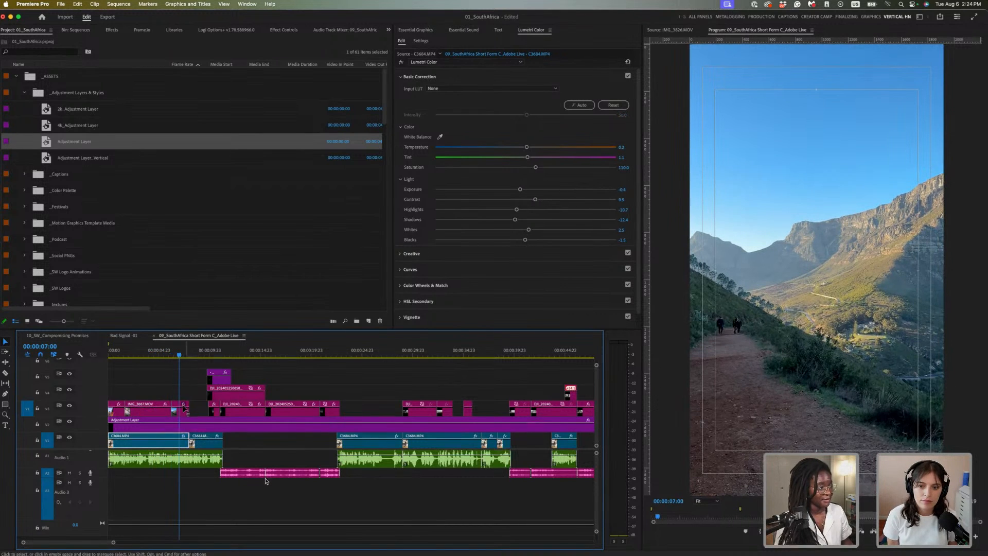
click(183, 411)
click(585, 108)
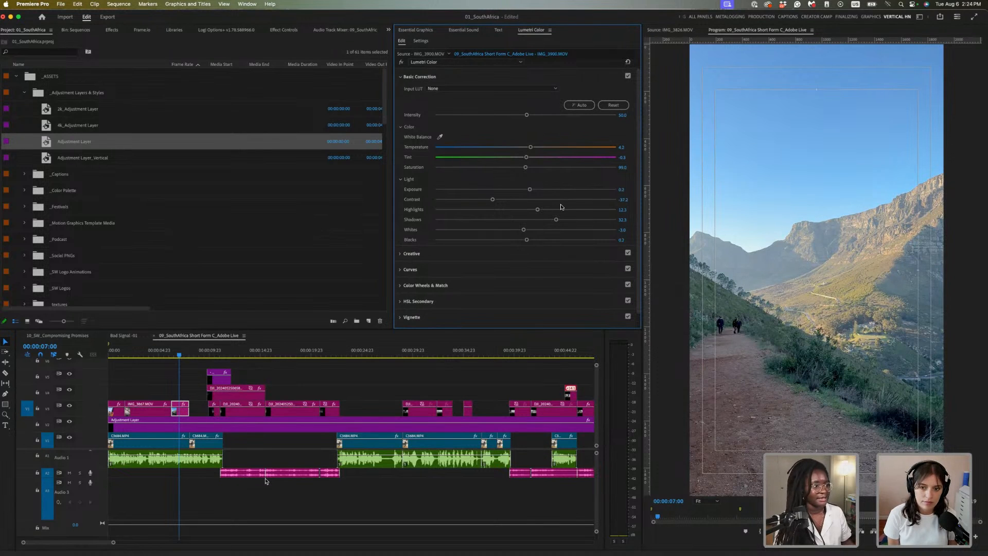
drag(530, 190, 551, 219)
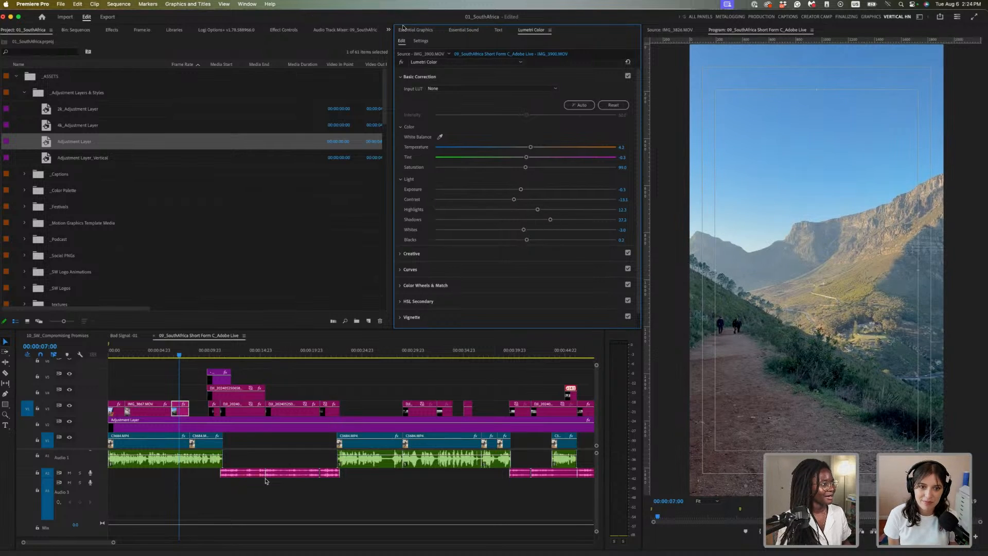
click(387, 32)
Show the Lumetri Scopes and select the night-mountain DJI drone clip at 00:00:10:12
click(412, 98)
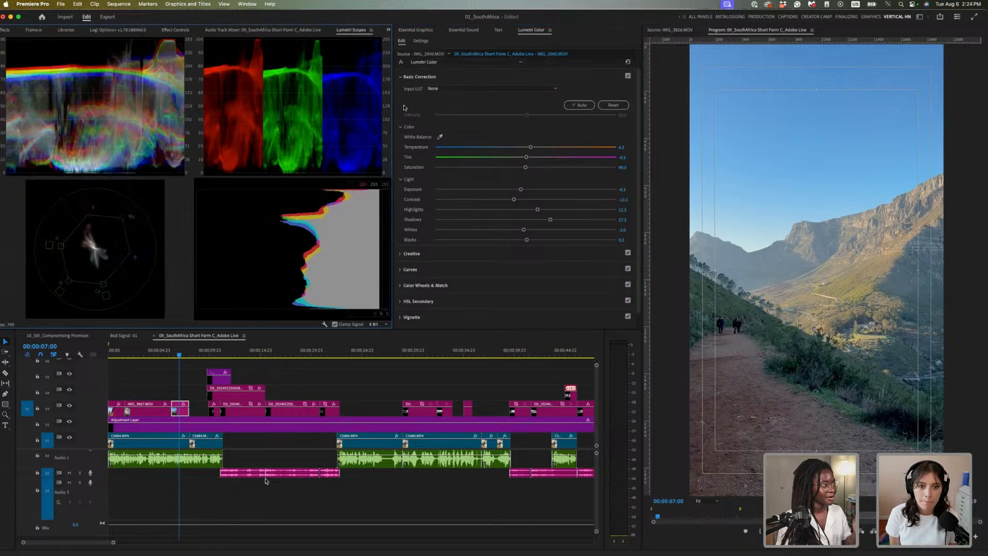
click(181, 354)
drag(186, 354, 221, 354)
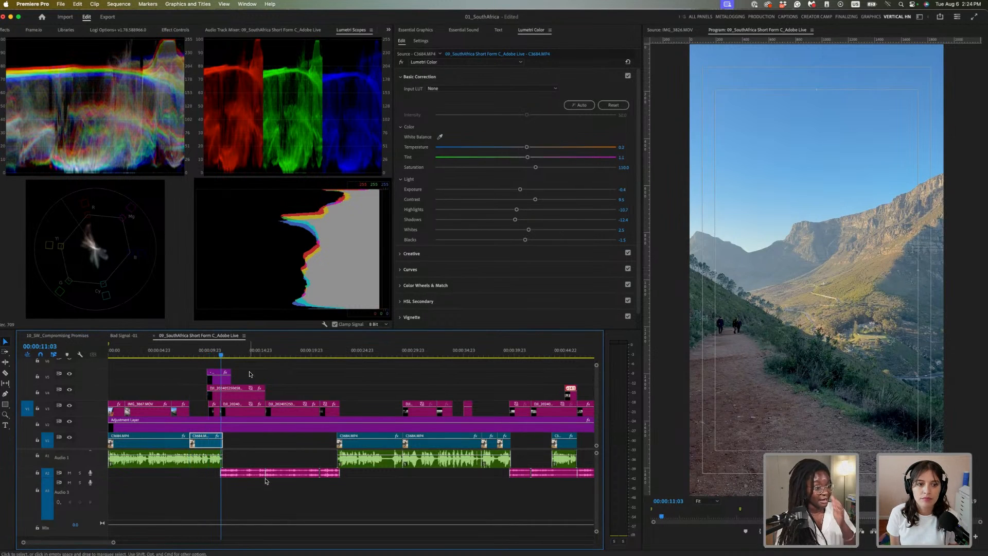
click(248, 395)
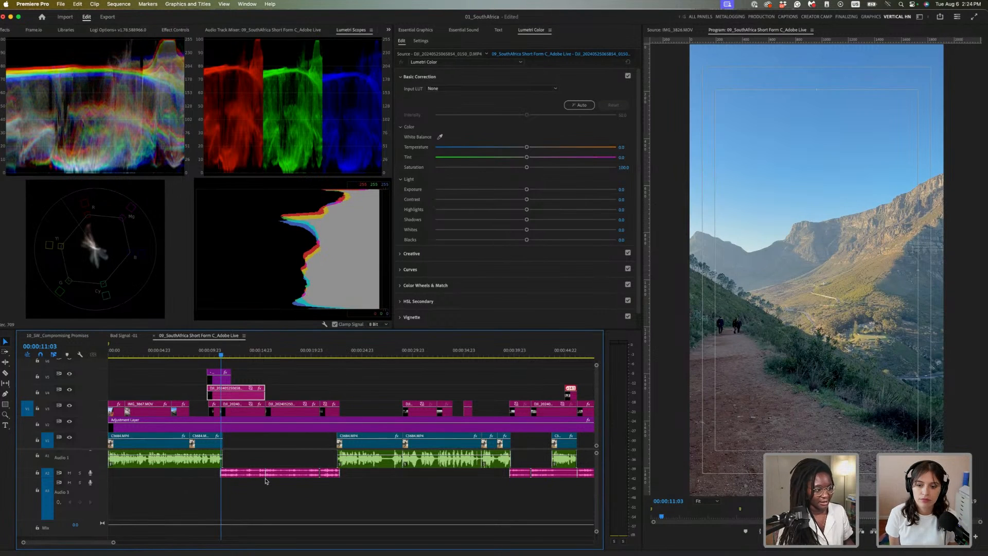
click(215, 354)
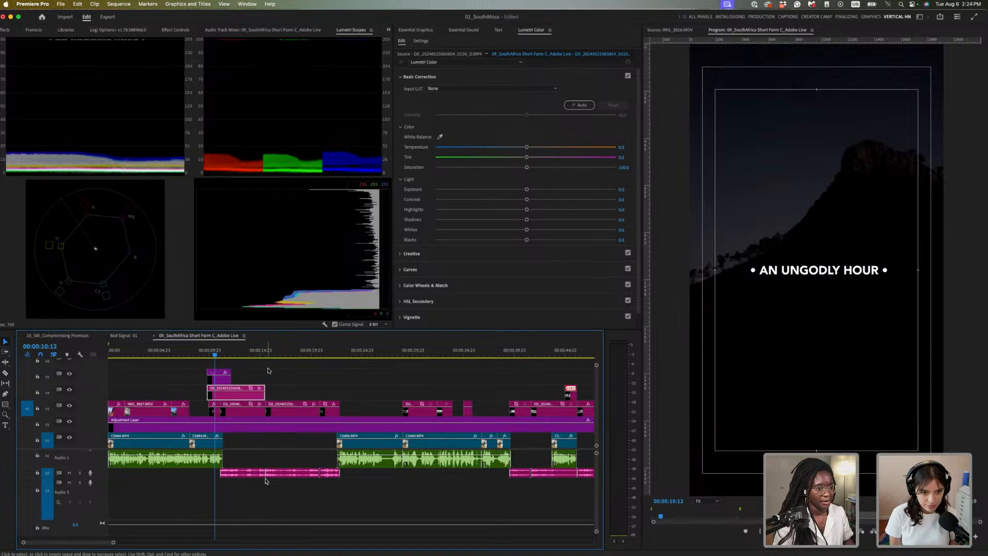
Preview the AN UNGODLY HOUR clip, auto-correct it, and raise its exposure to 1.0
key(space)
key(space)
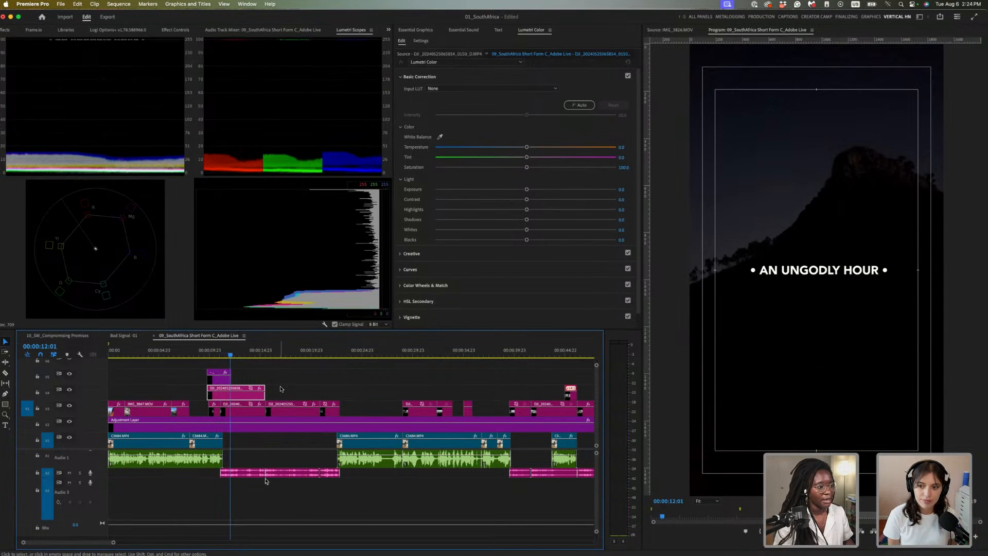
click(588, 106)
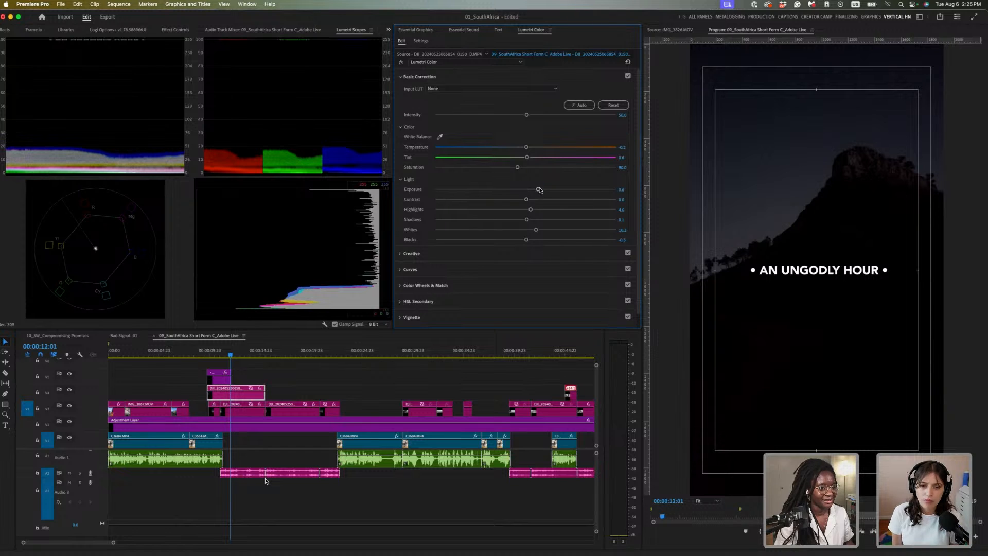
drag(538, 189, 544, 189)
drag(252, 349, 280, 352)
Auto-correct the silhouette-over-city-lights clip and the sunset clip at 00:00:22:01
click(297, 411)
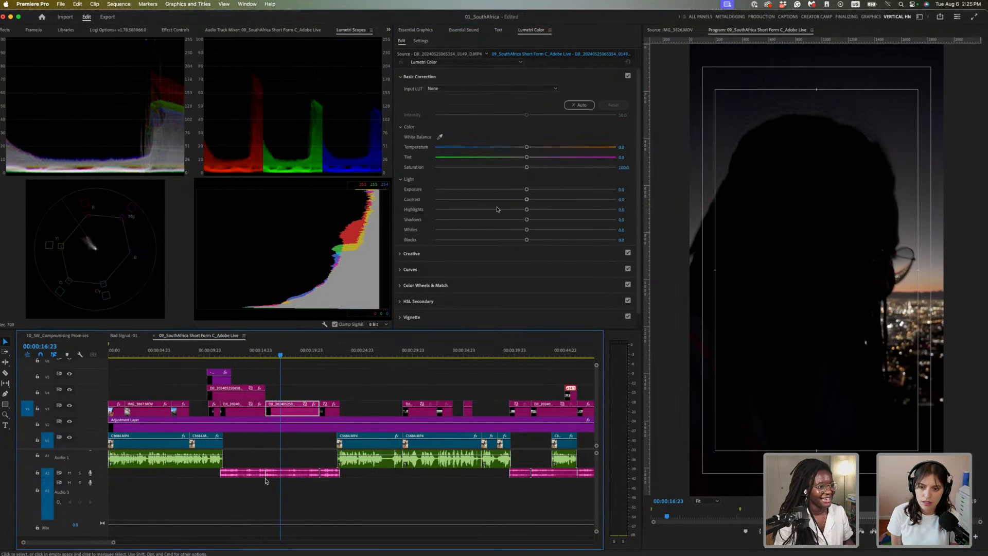
click(583, 105)
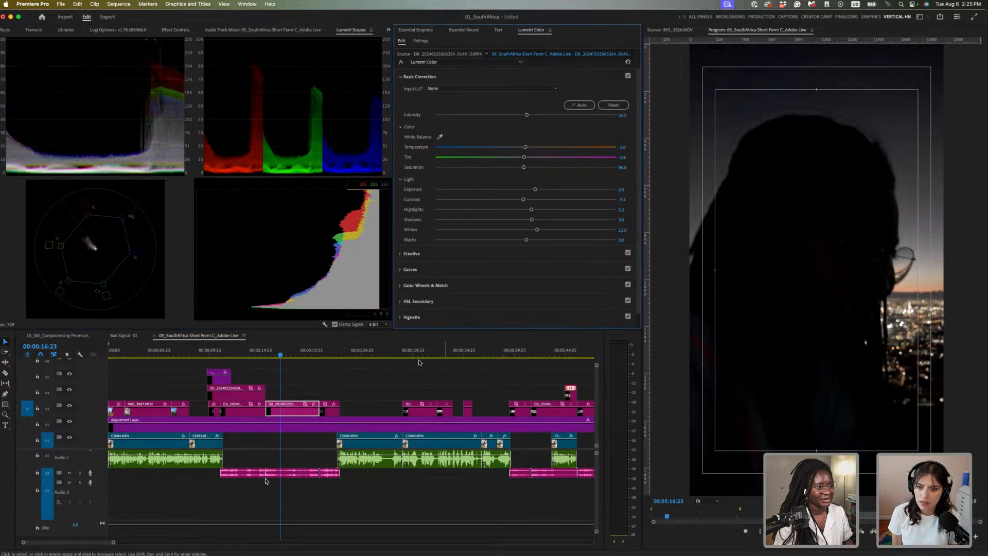
key(space)
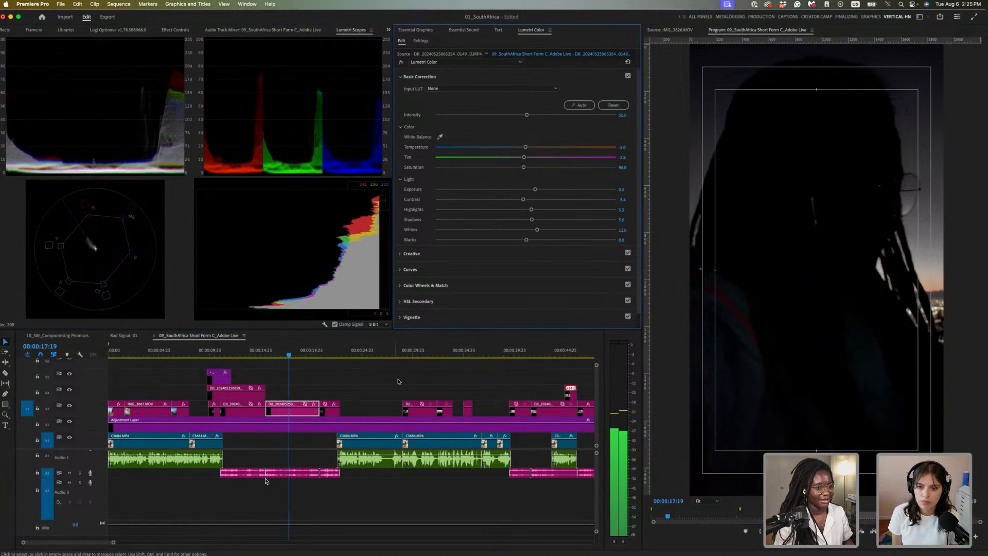
click(332, 352)
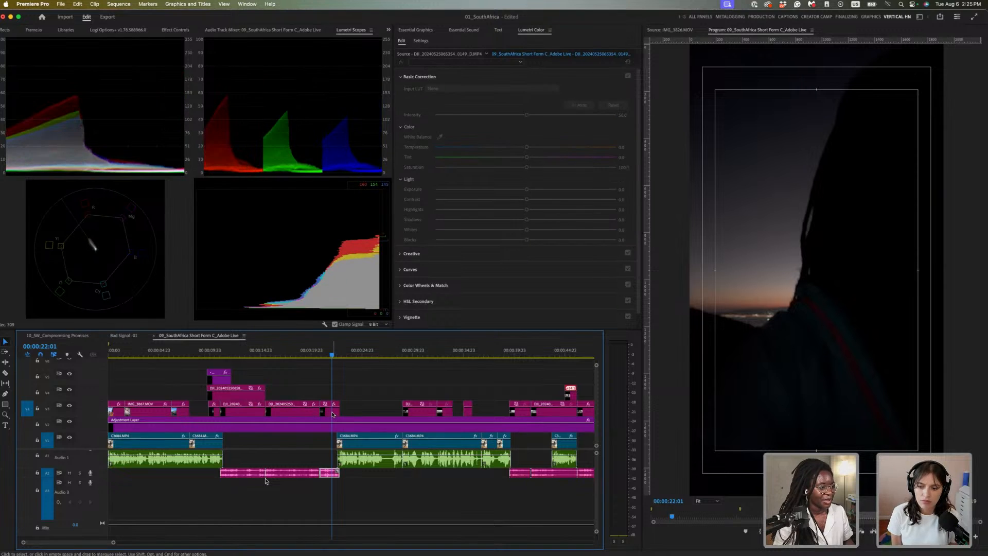
click(577, 106)
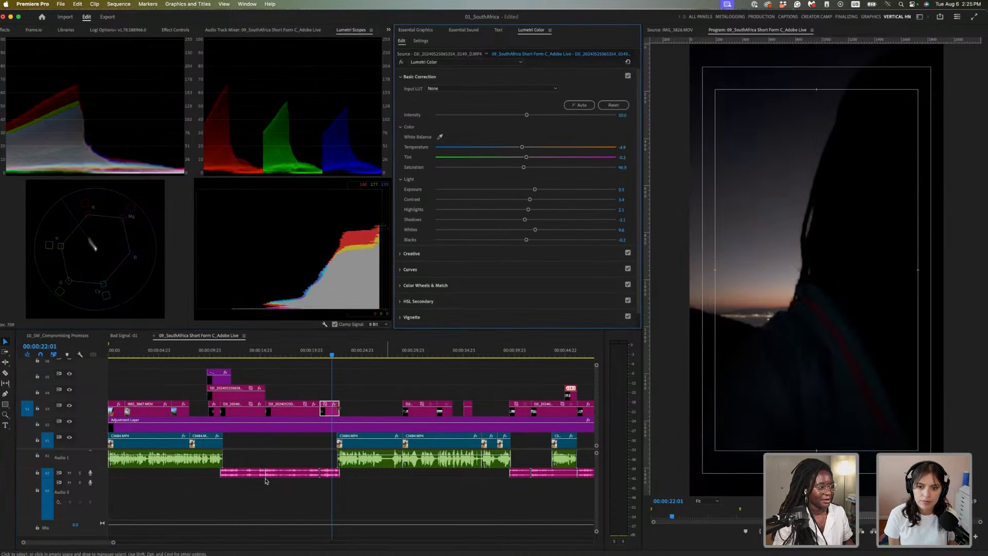
click(338, 352)
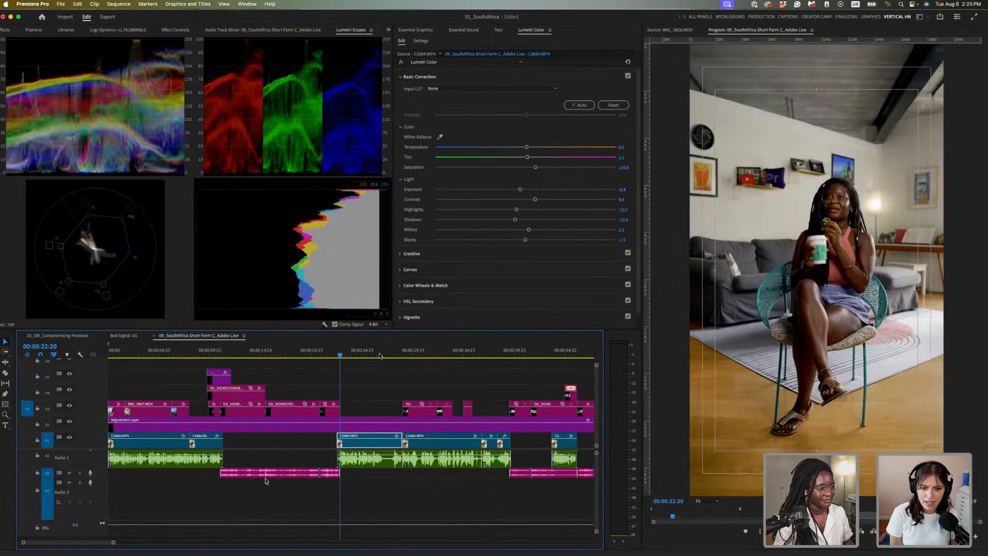
Auto-correct the laughing close-up clip and ease its contrast up to -19.9
click(421, 353)
click(423, 412)
click(412, 350)
drag(413, 350, 418, 350)
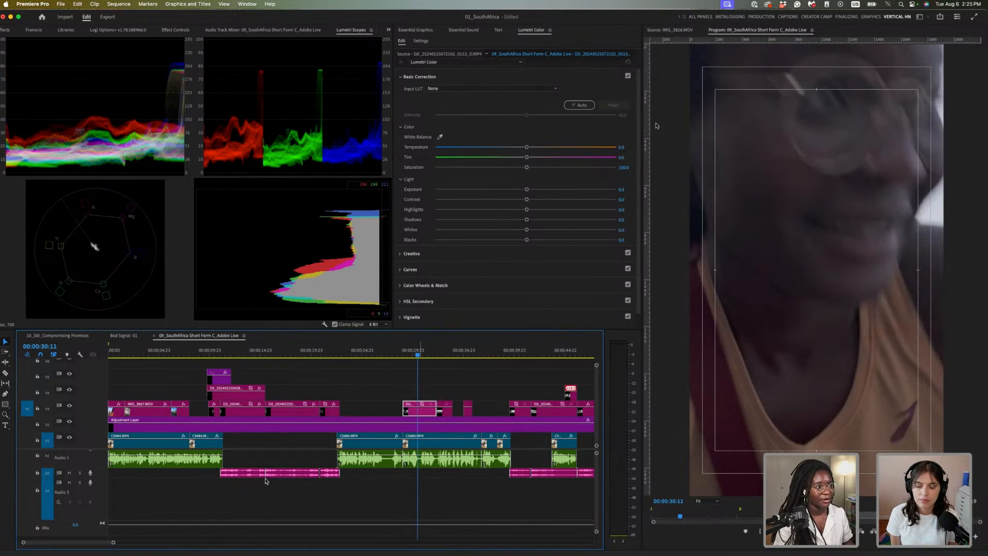
click(582, 104)
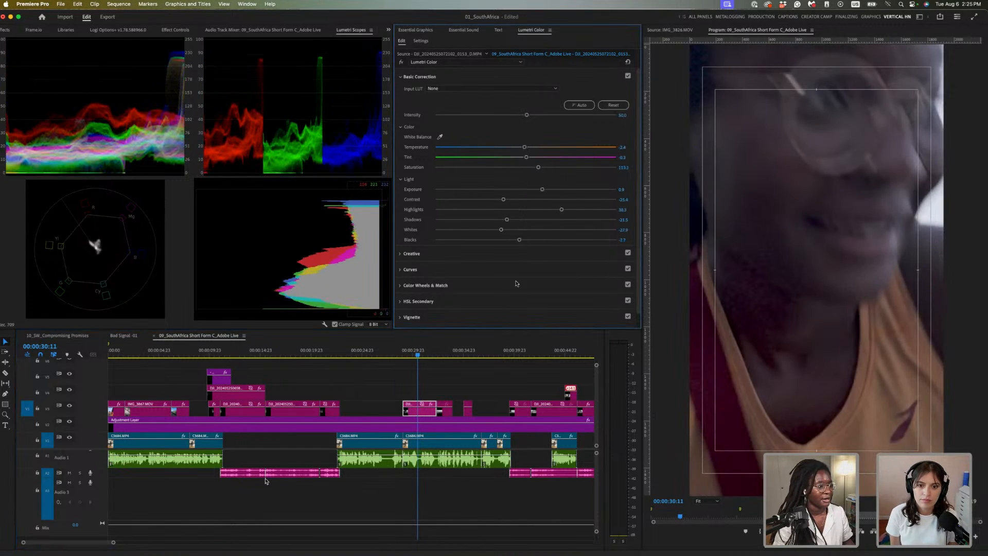
click(429, 352)
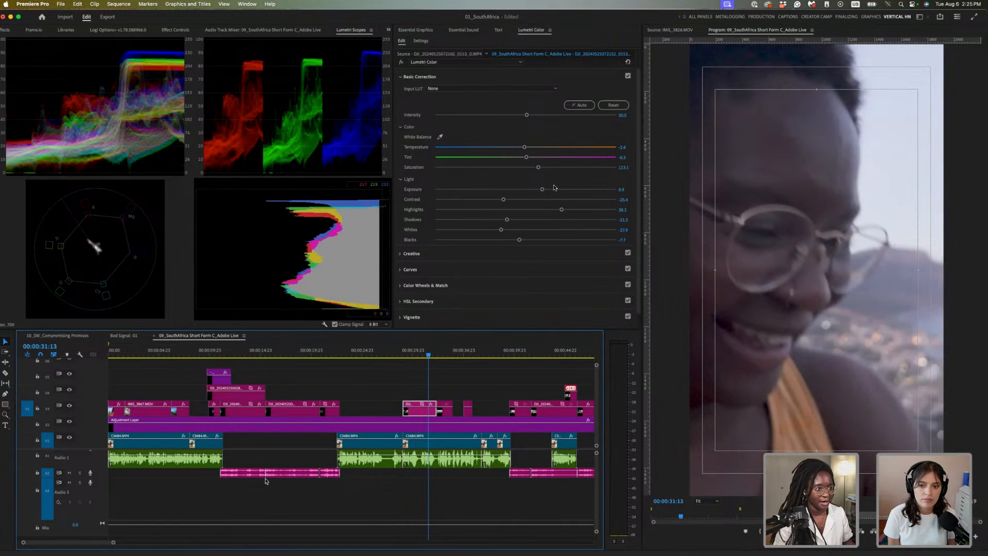
click(404, 353)
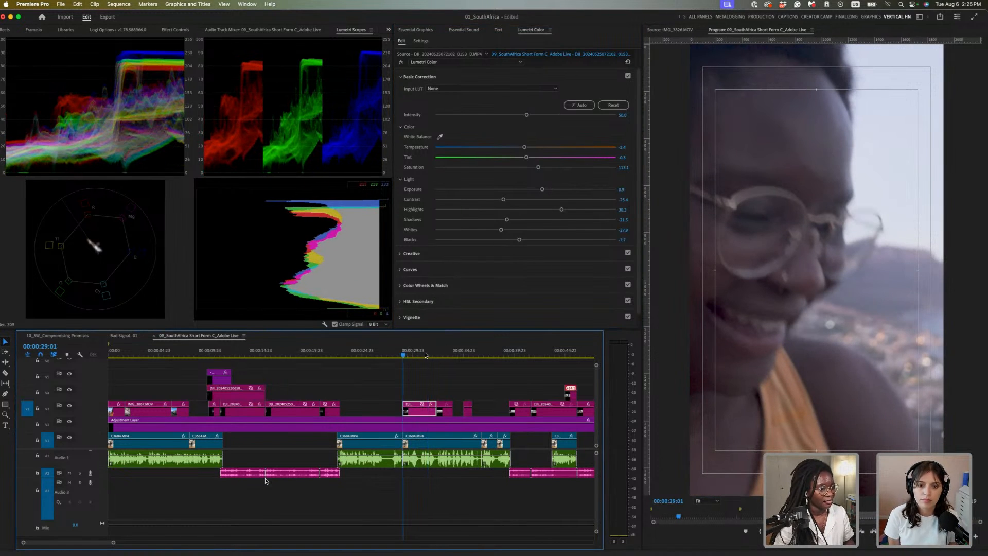
key(space)
key(space)
drag(507, 199, 523, 200)
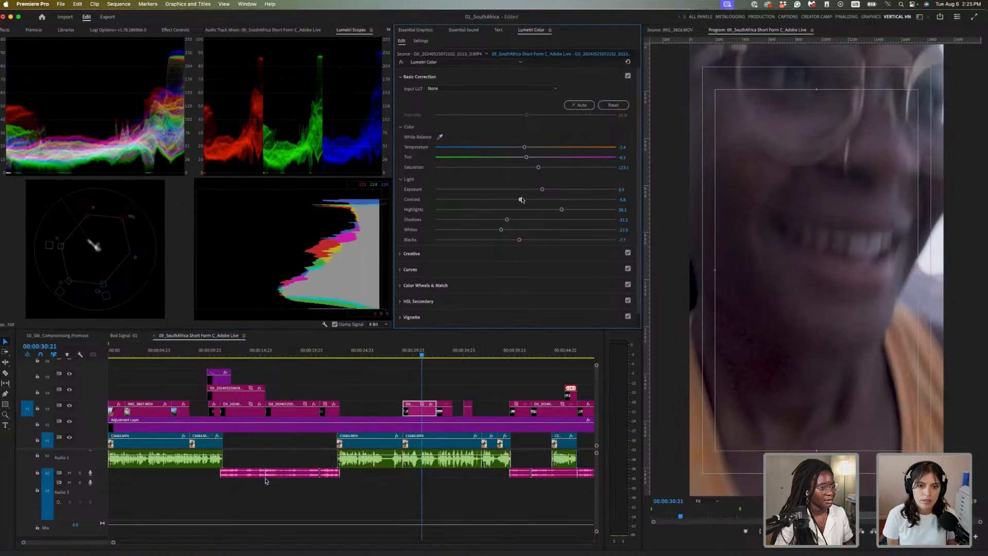
Auto-correct the city overlook clip, then set blacks to -25.1 and contrast to -0.2
click(422, 352)
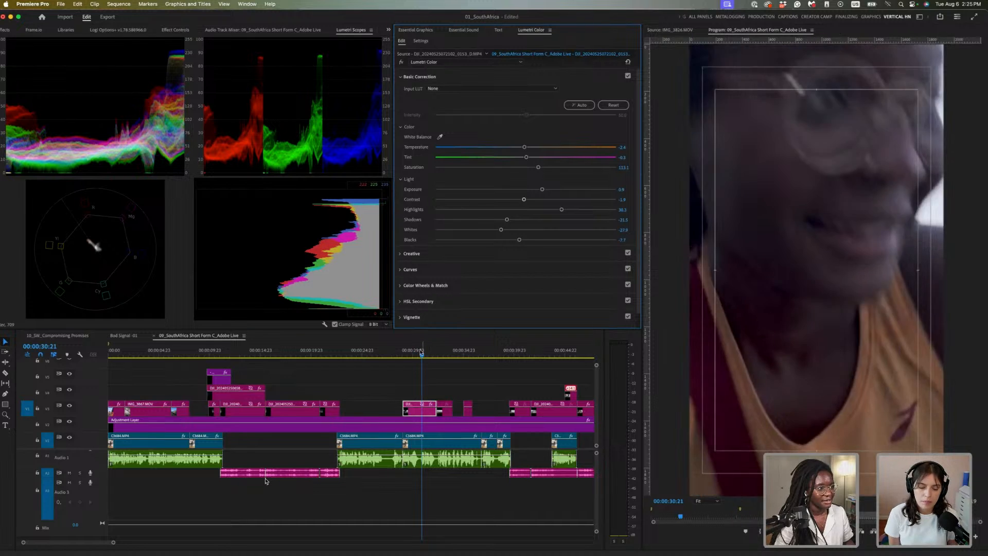
key(space)
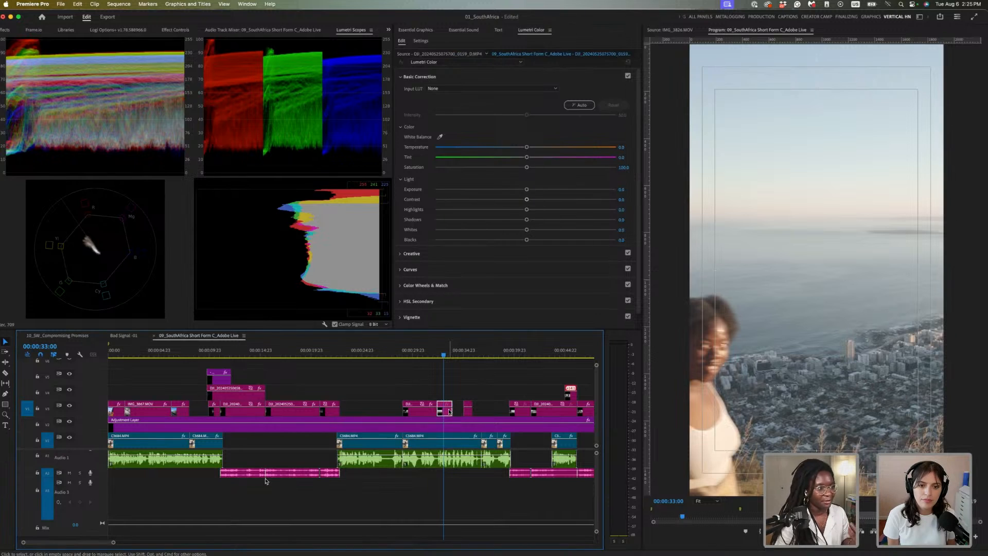
click(587, 107)
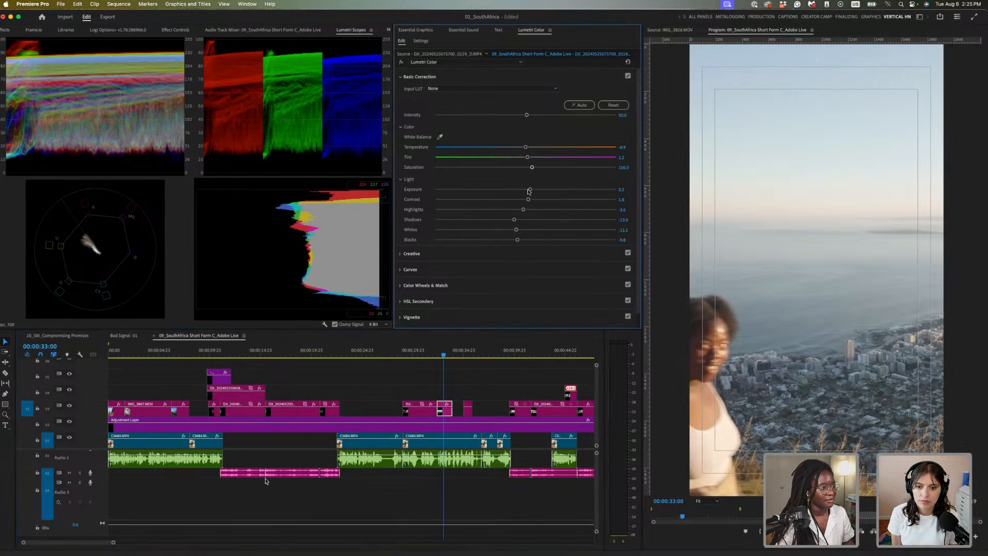
key(space)
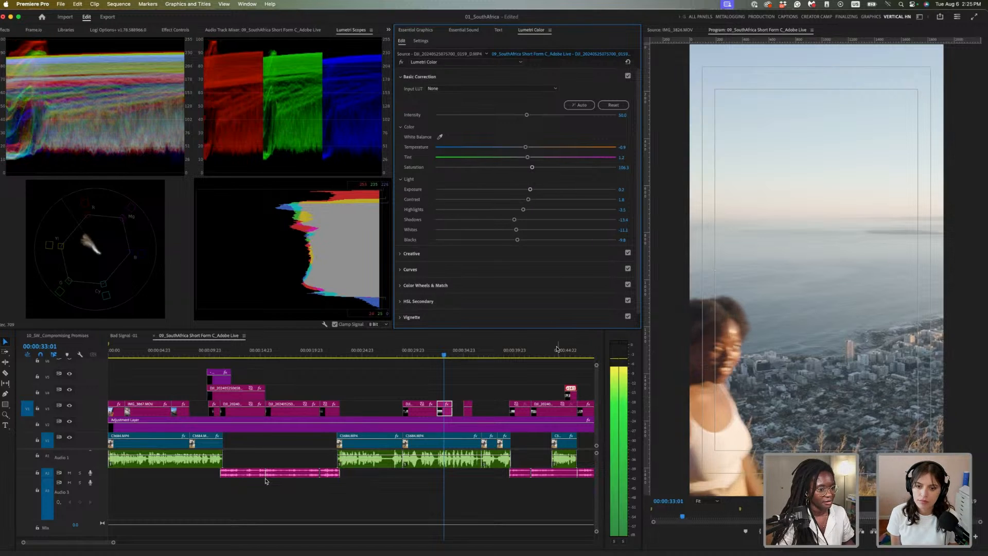
key(space)
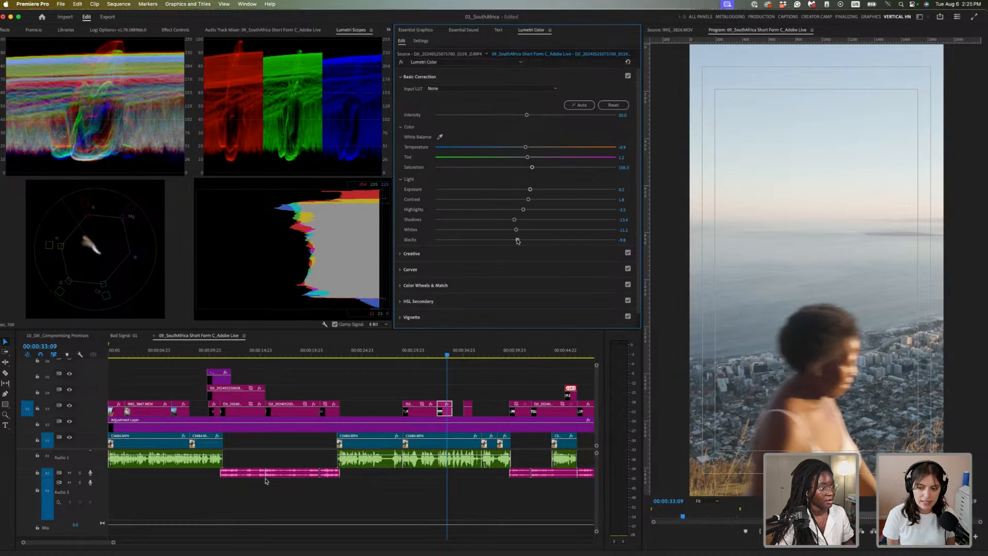
drag(518, 239, 505, 245)
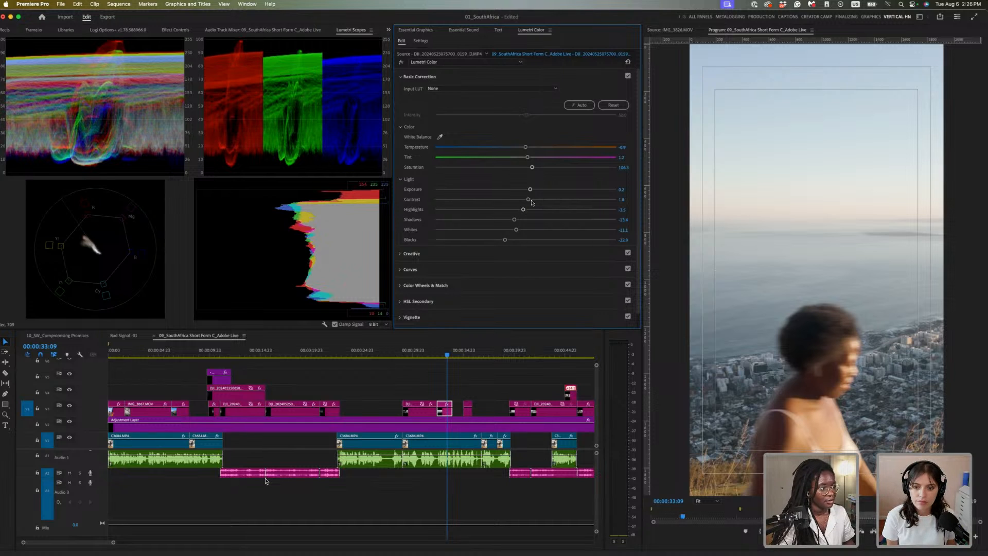
mouse_move(531, 200)
mouse_down()
mouse_move(524, 207)
mouse_move(532, 191)
mouse_up()
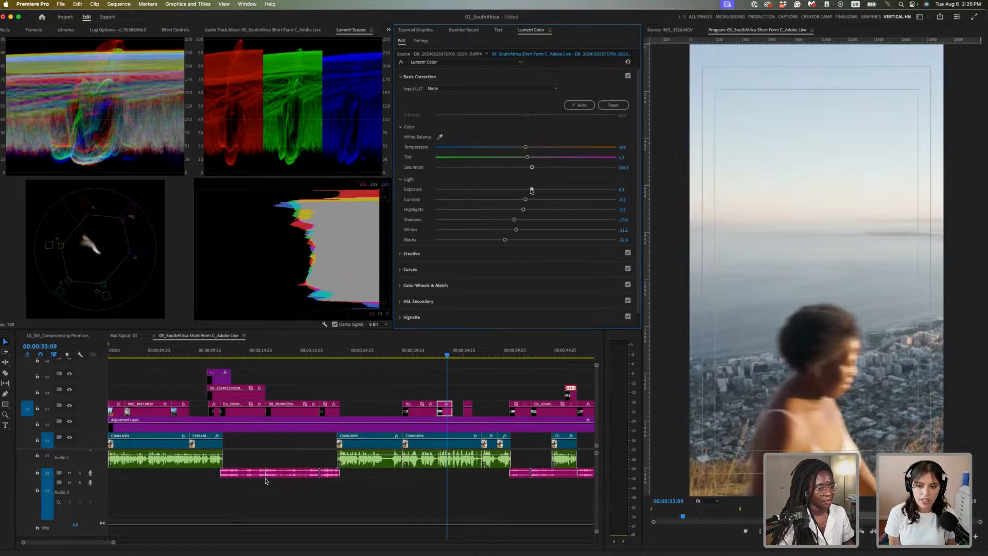
Preview from the hiking shot and auto-correct the IMG_3894 hiking clip on V3
click(448, 352)
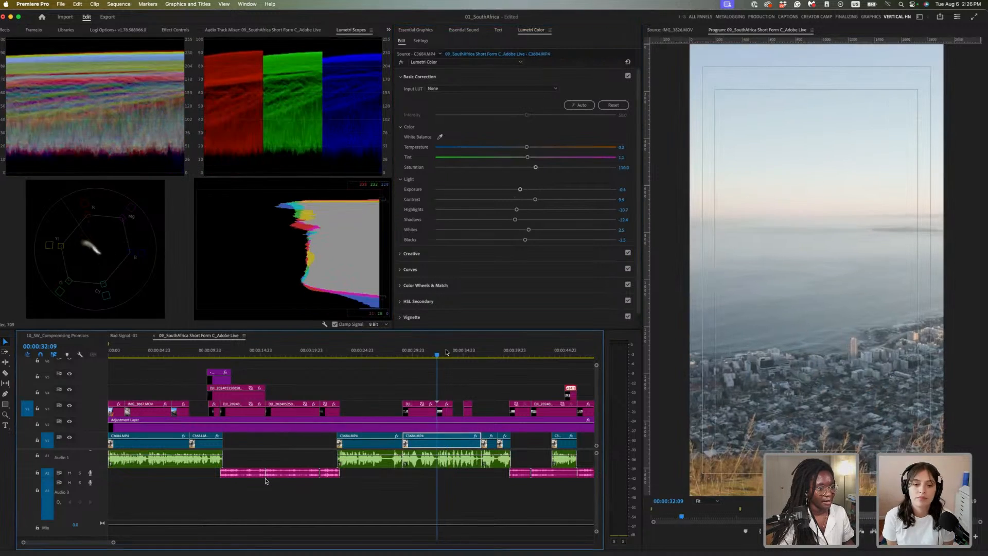
key(space)
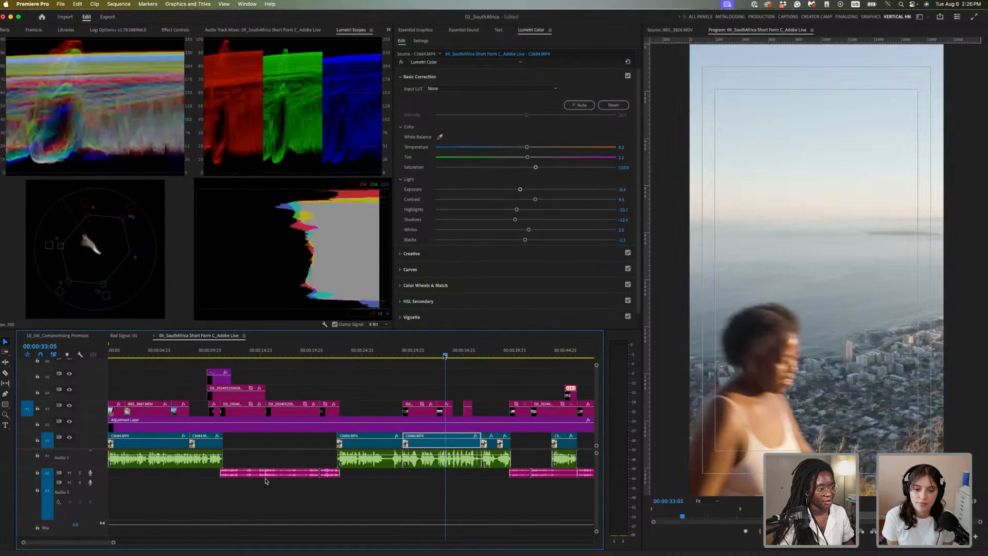
drag(467, 355, 465, 355)
key(space)
key(space)
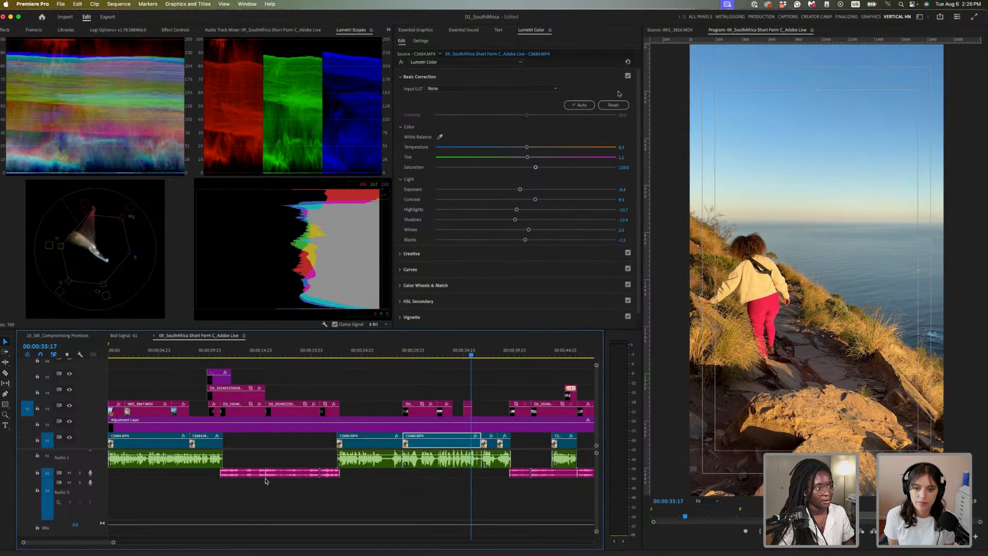
click(468, 409)
click(579, 105)
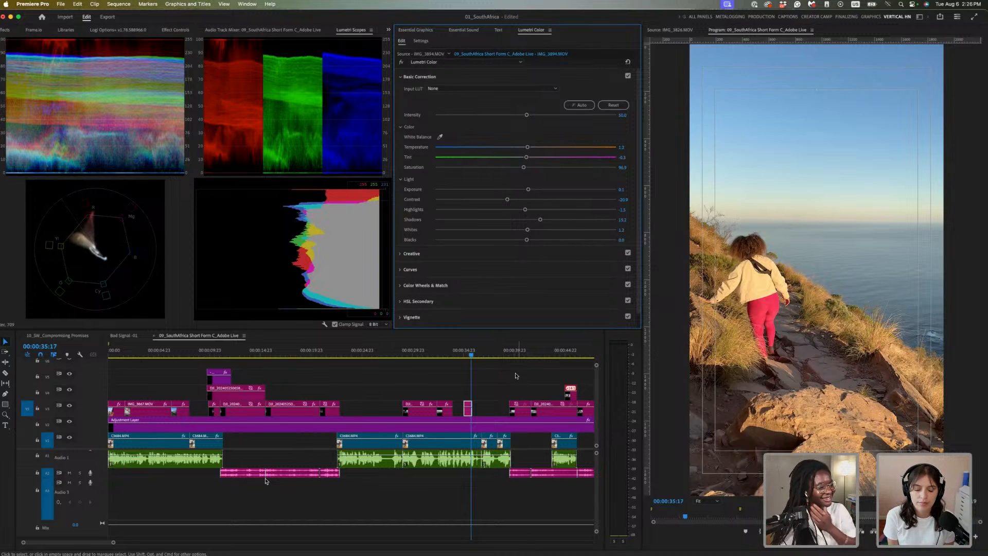
Auto-correct the close-up of the woman in glasses at 00:00:39:16
drag(490, 348, 515, 349)
click(525, 409)
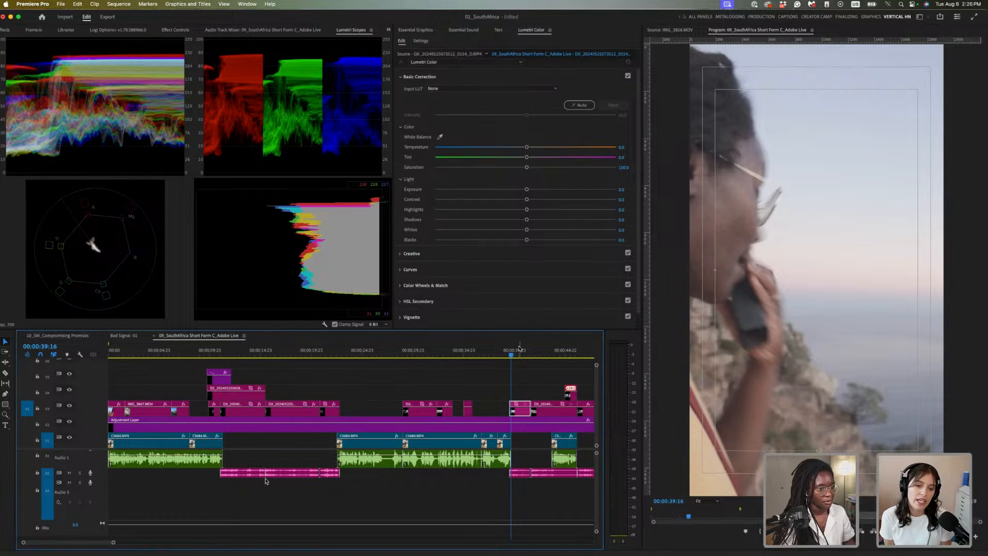
click(521, 354)
click(573, 110)
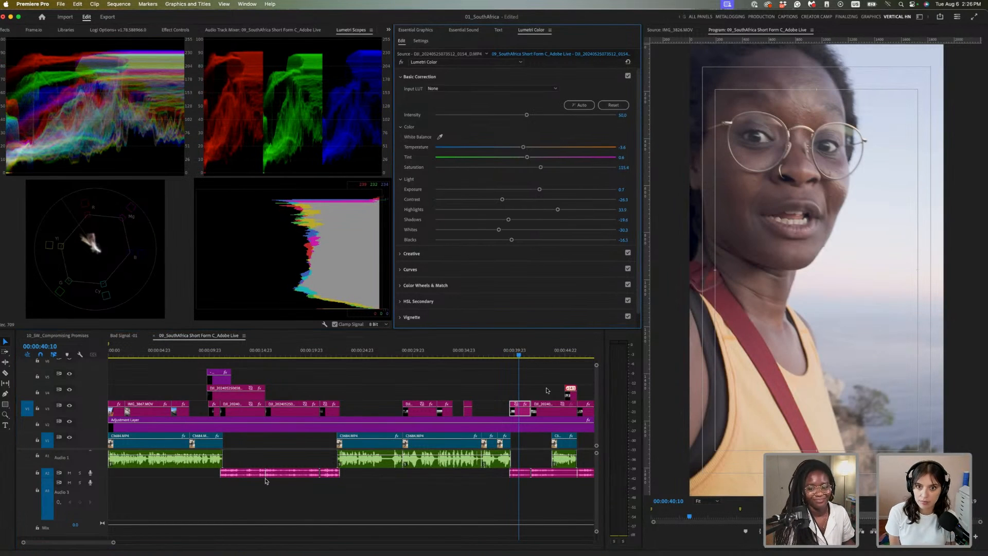
Regrade the face close-up: contrast raised to about 23.6, whites lifted, exposure lowered to 0.3
click(542, 355)
click(516, 355)
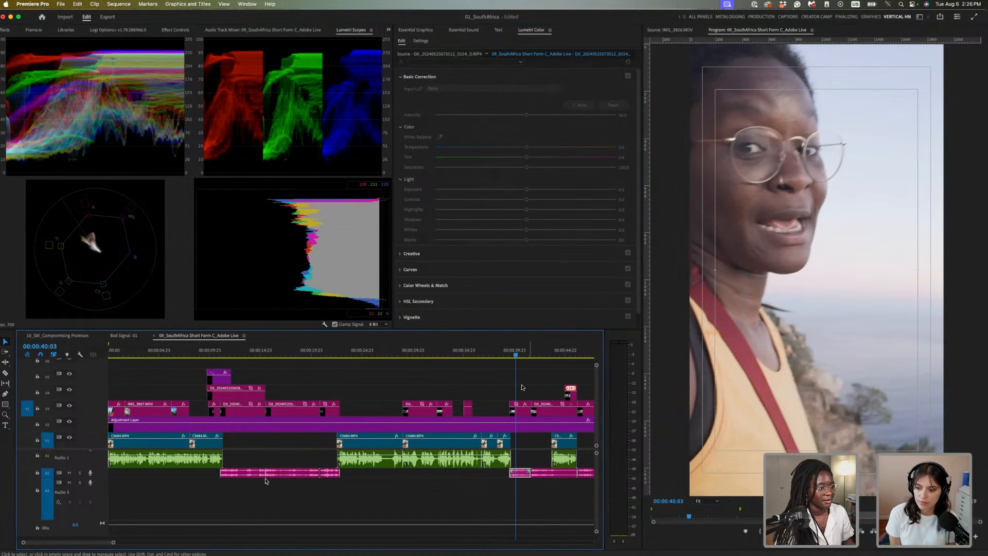
click(521, 408)
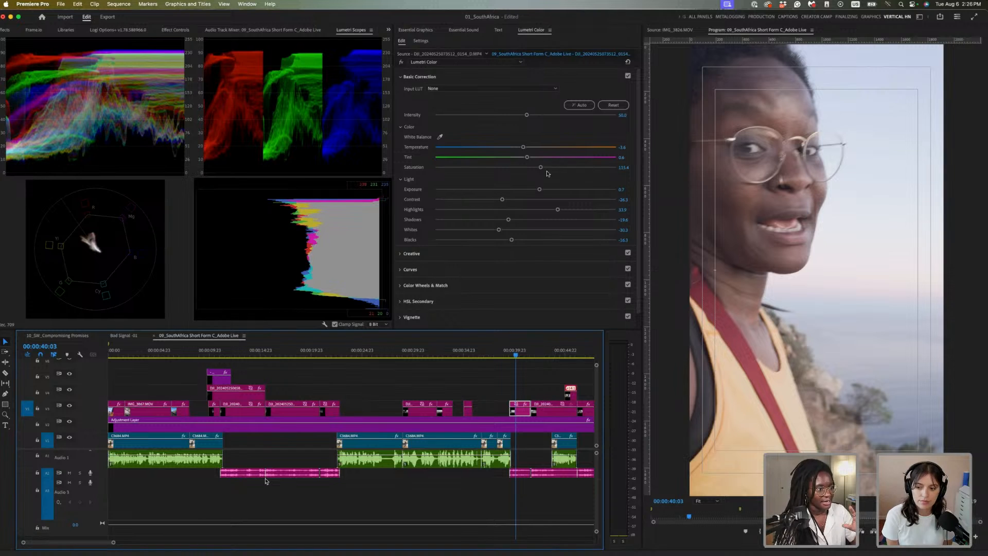
click(542, 190)
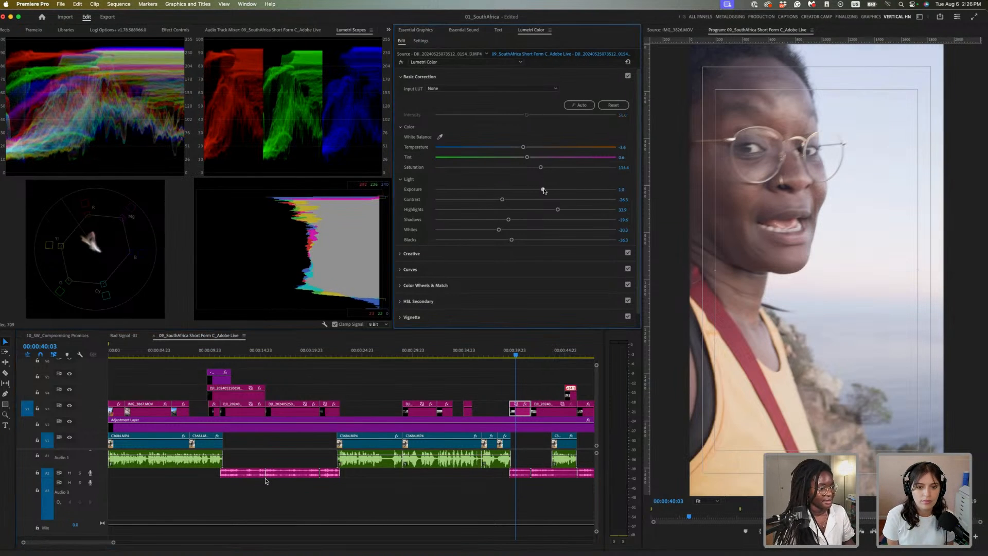
drag(511, 200, 515, 222)
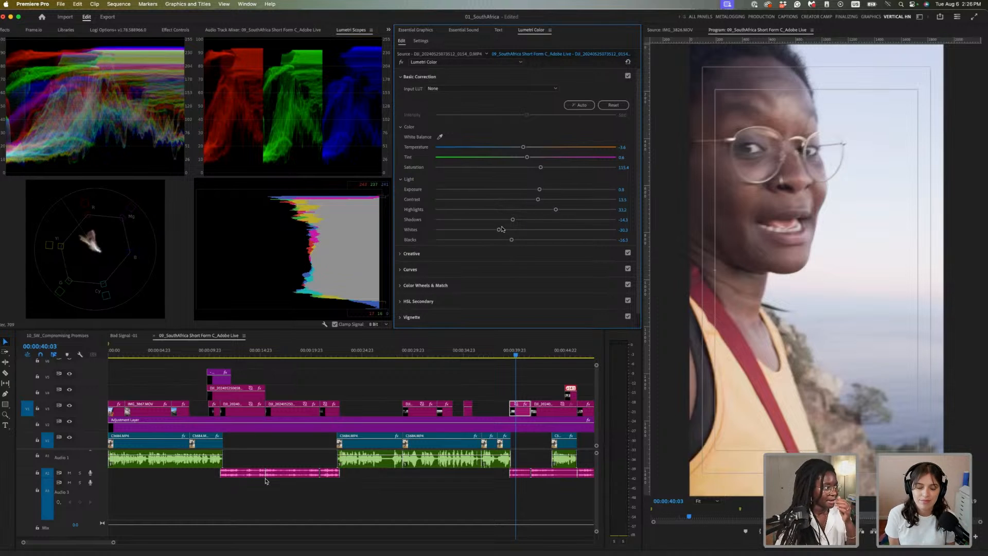
drag(498, 231, 503, 242)
mouse_move(538, 189)
mouse_down()
mouse_move(531, 195)
mouse_move(545, 200)
mouse_up()
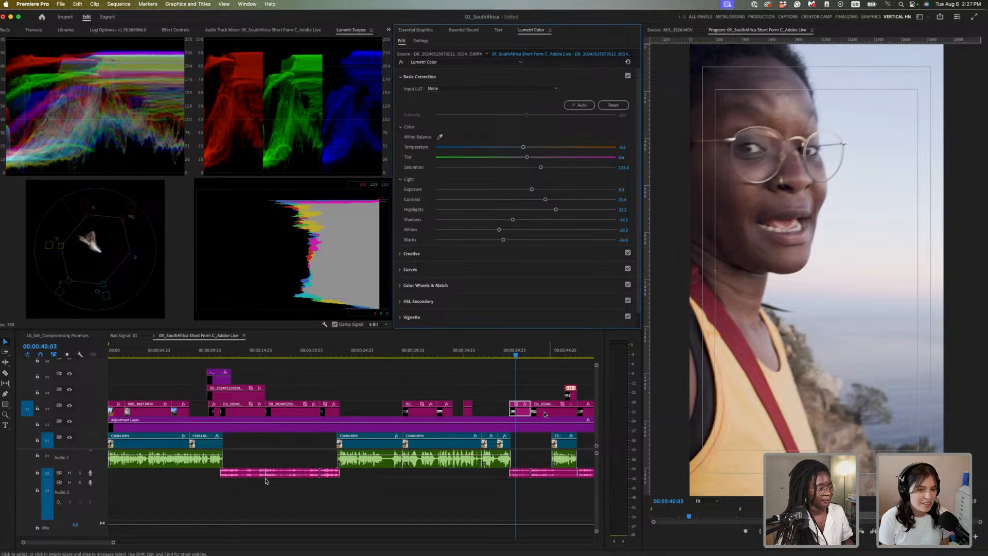
Show the Effect Controls panel for the selected close-up clip
click(518, 395)
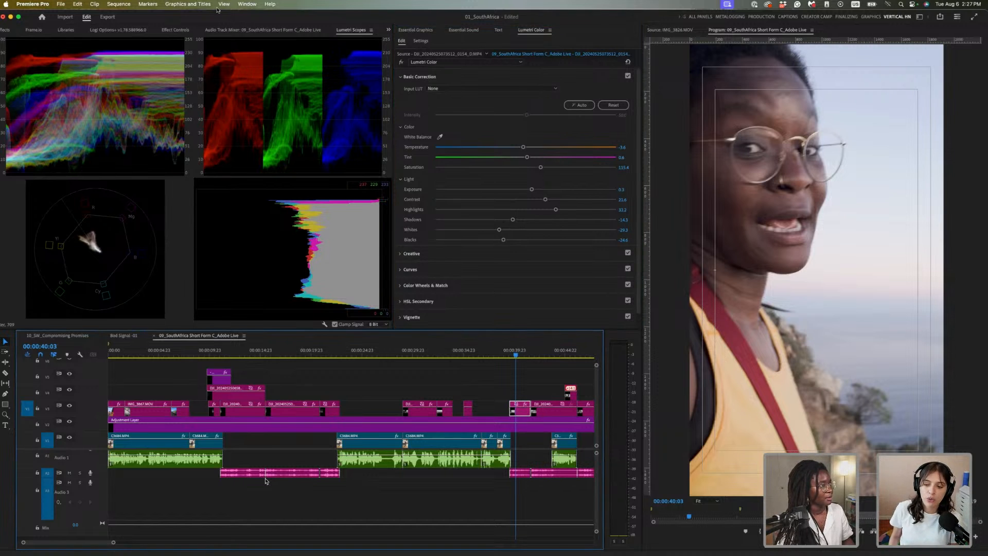
click(388, 31)
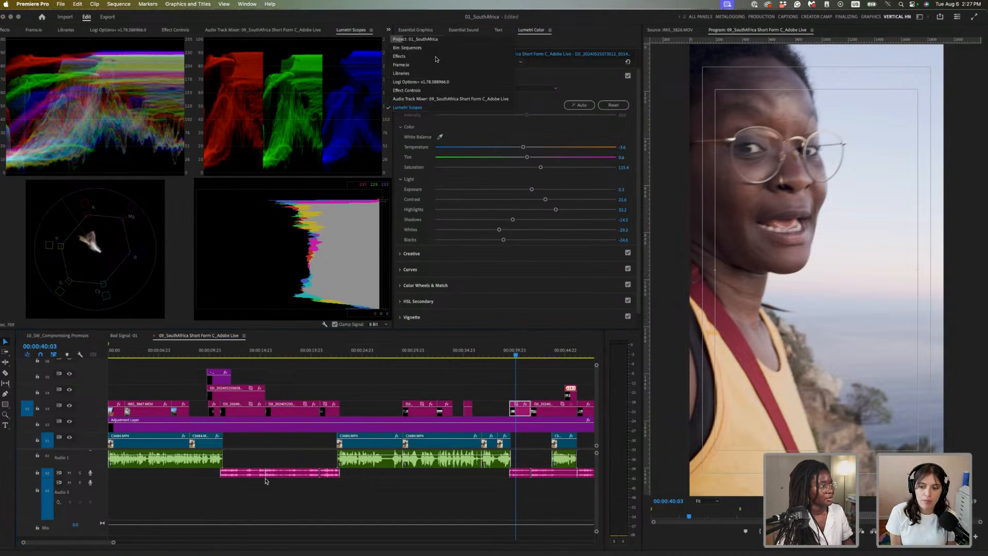
click(417, 90)
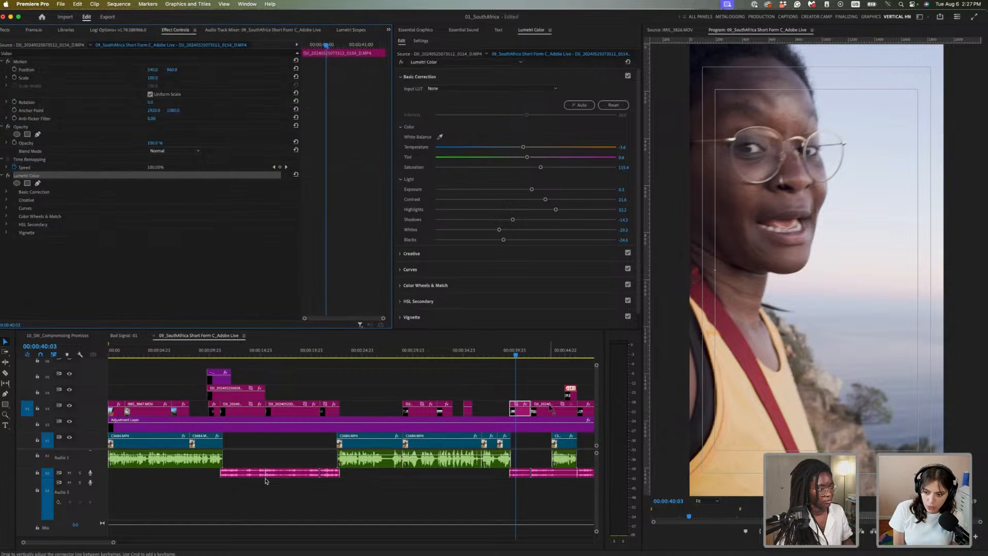
Paste the close-up's Lumetri grade onto the cliff clip at 00:00:43:04 with Cmd+V
click(551, 409)
click(547, 353)
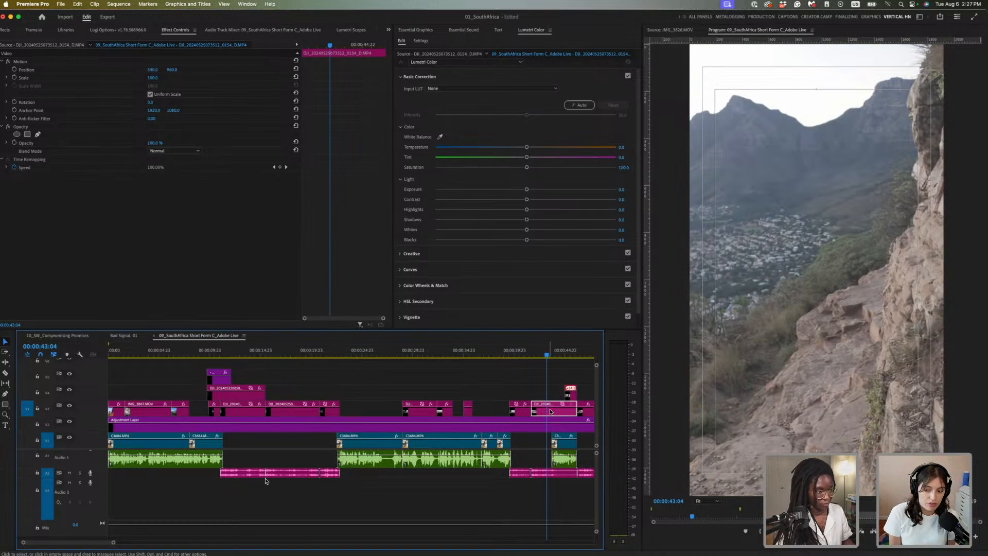
key(super+v)
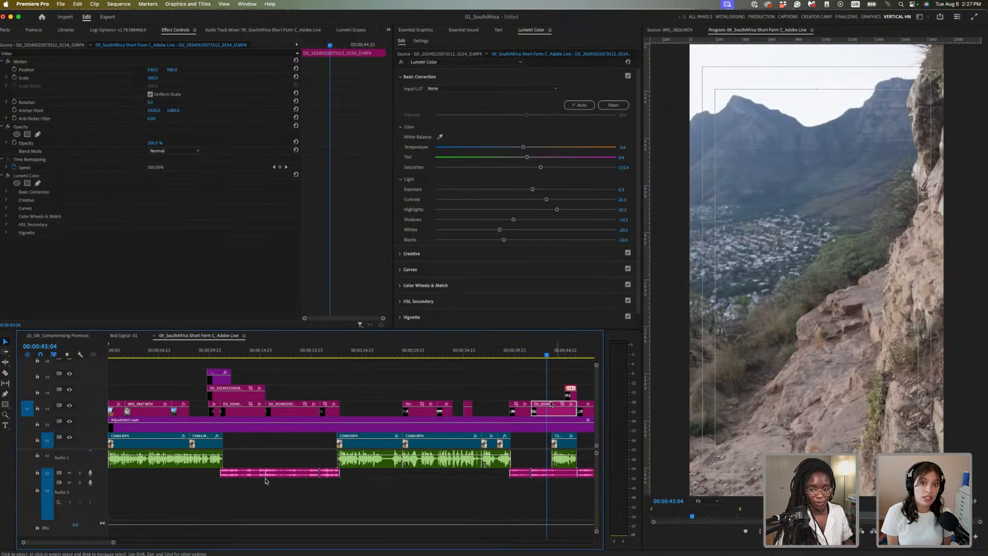
scroll(510, 389, right, 2)
scroll(510, 389, right, 5)
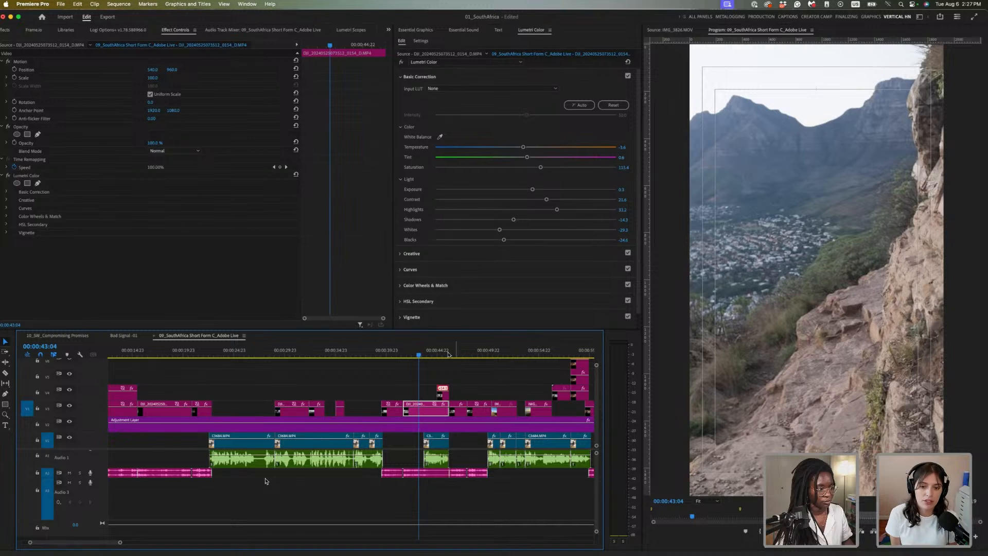
Review and select the following V4 and V3 clips between 00:00:46:02 and 00:00:52:03
click(448, 355)
click(445, 394)
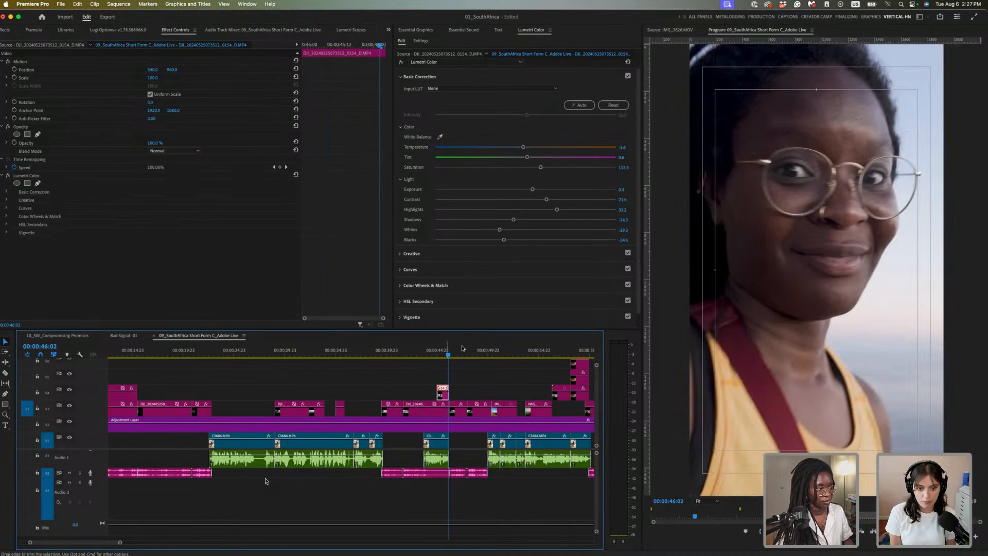
drag(466, 351, 460, 352)
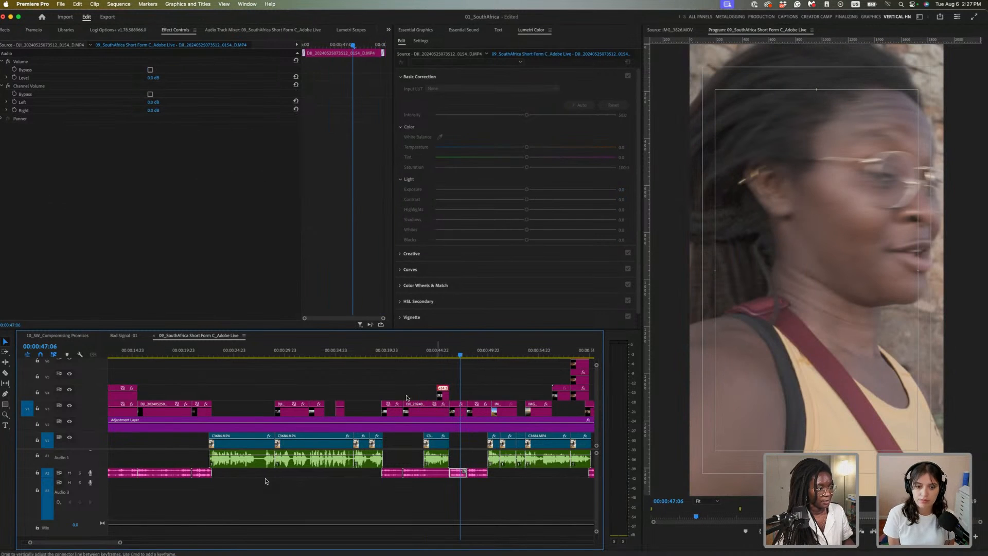
click(459, 414)
mouse_move(478, 353)
mouse_down()
mouse_move(501, 353)
mouse_move(488, 355)
mouse_up()
drag(449, 386, 516, 416)
click(459, 349)
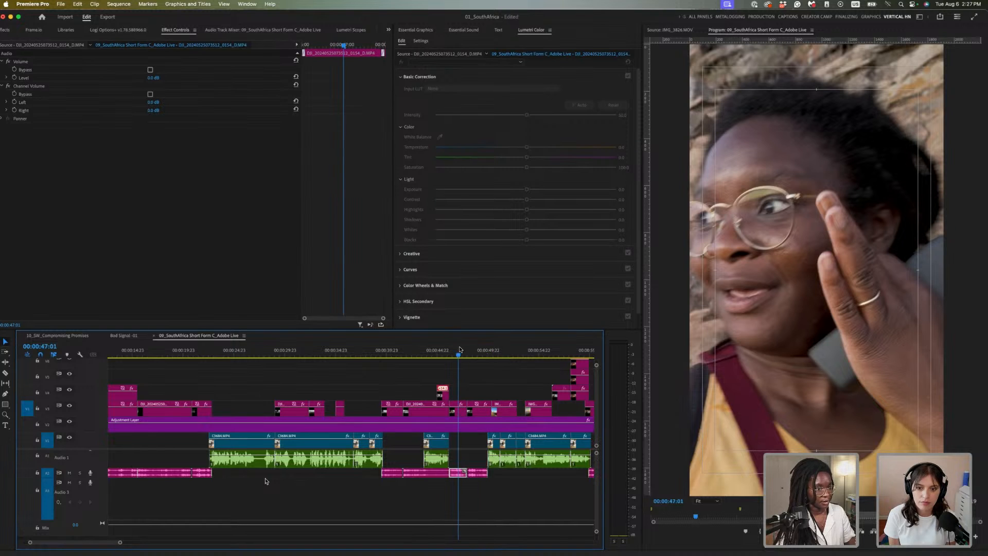
drag(460, 351, 510, 353)
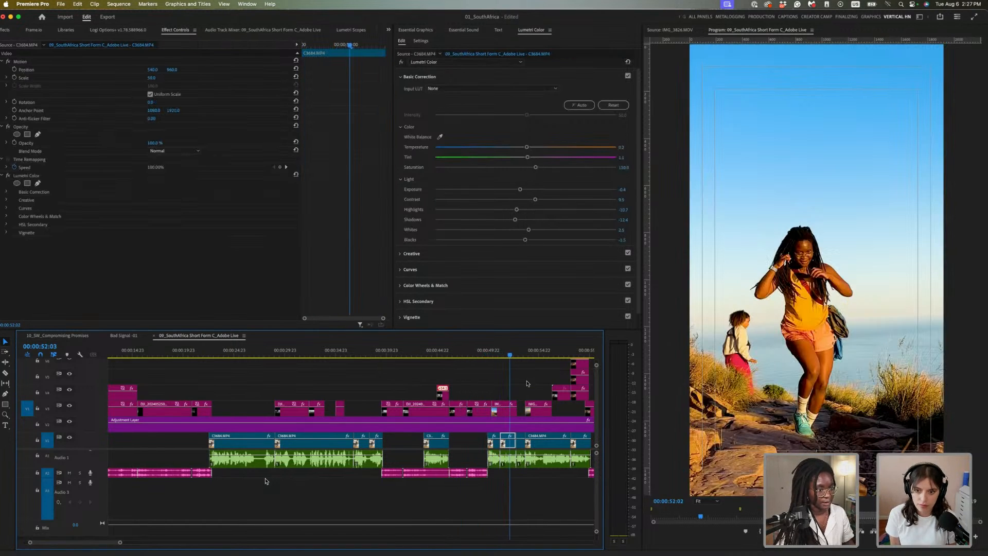
Delete the Lumetri Color effect from the IMG_3896 running clip and deselect all clips
click(510, 411)
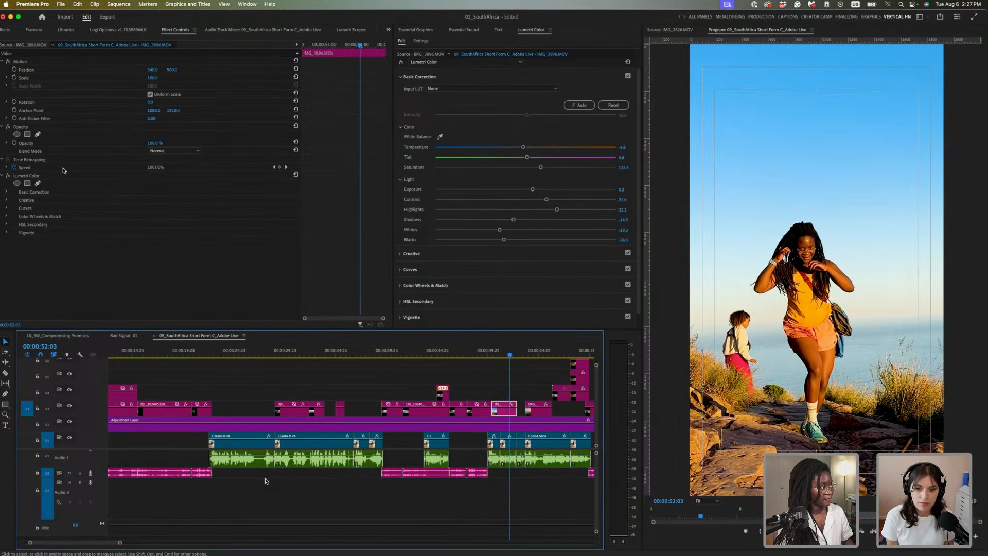
click(45, 178)
key(Delete)
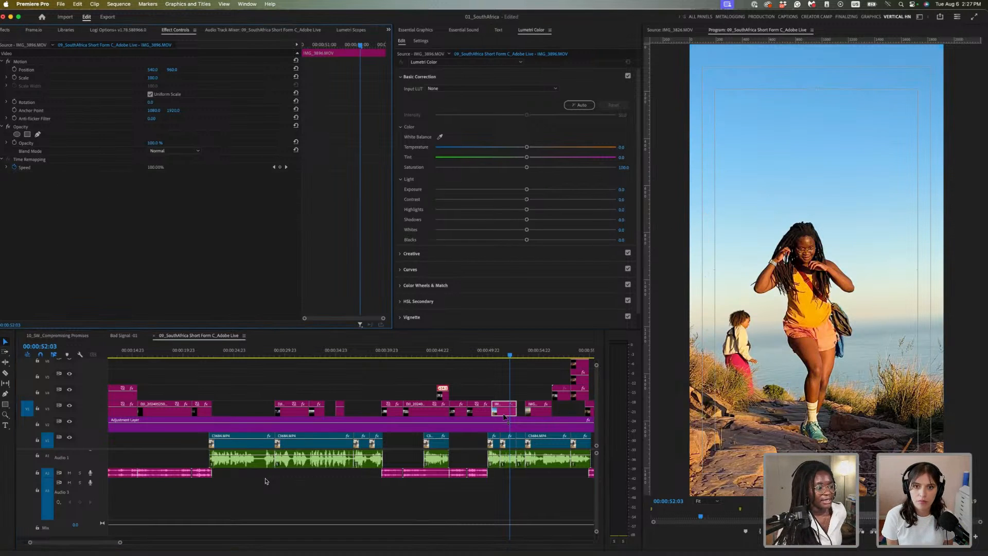
click(529, 389)
scroll(529, 389, right, 5)
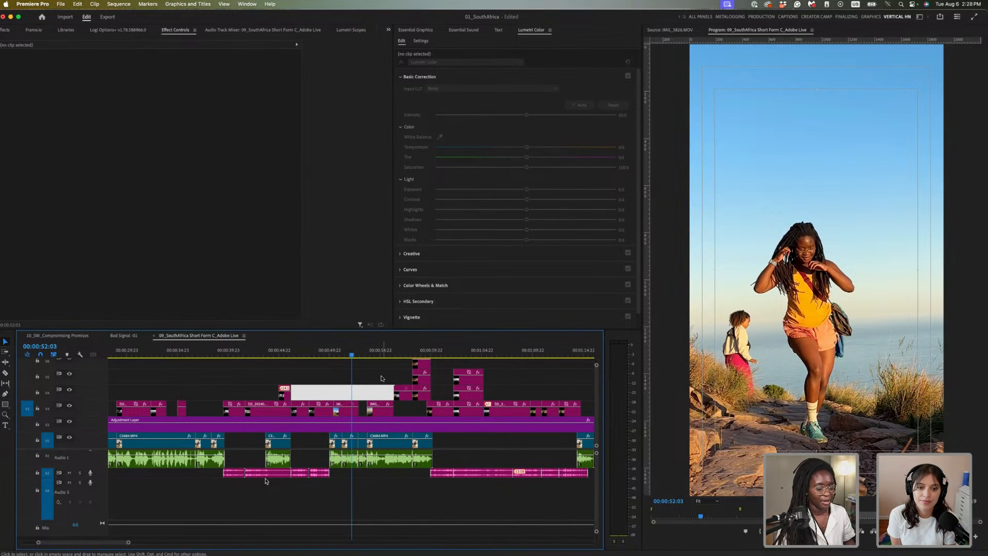
Zoom the timeline to the split-screen selfie shot around 00:00:58:15
key(minus)
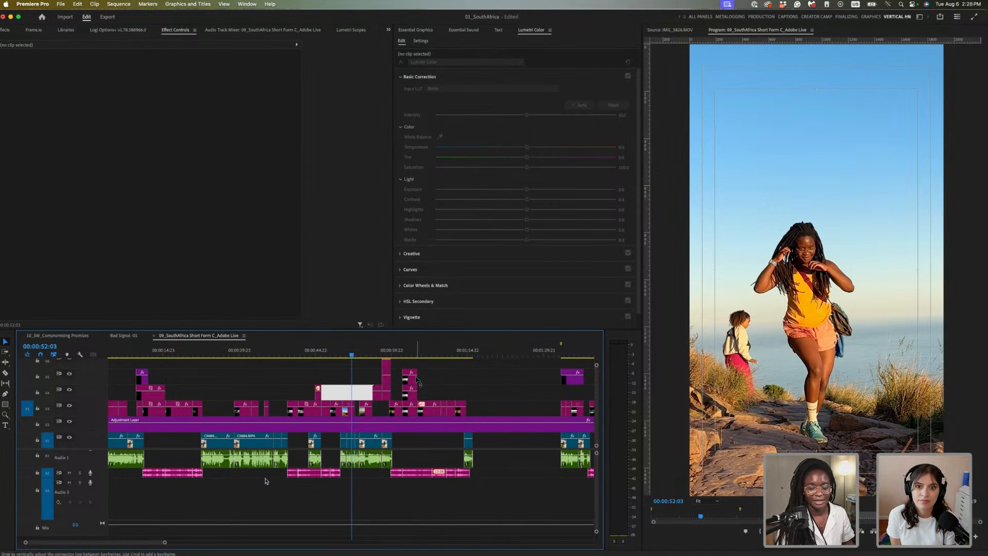
click(386, 353)
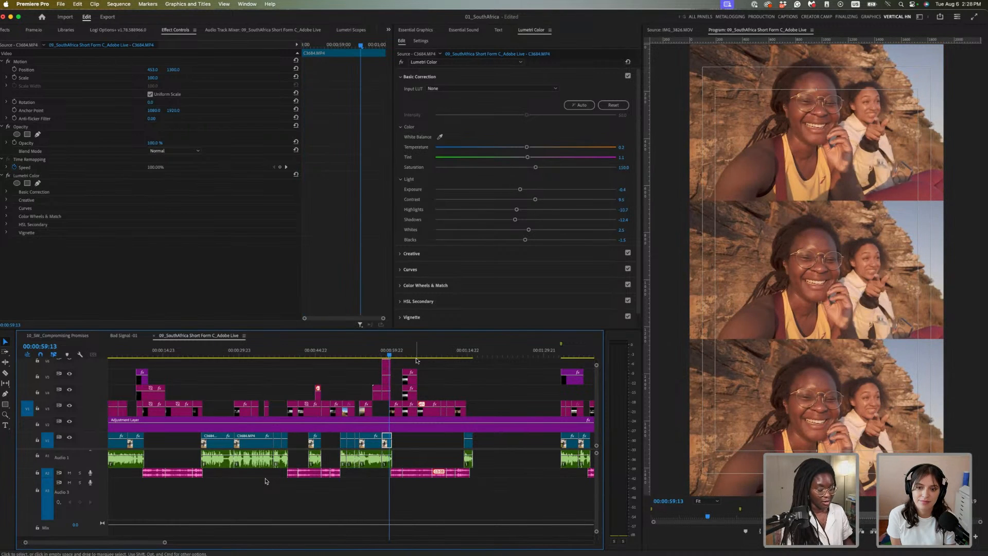
key(=)
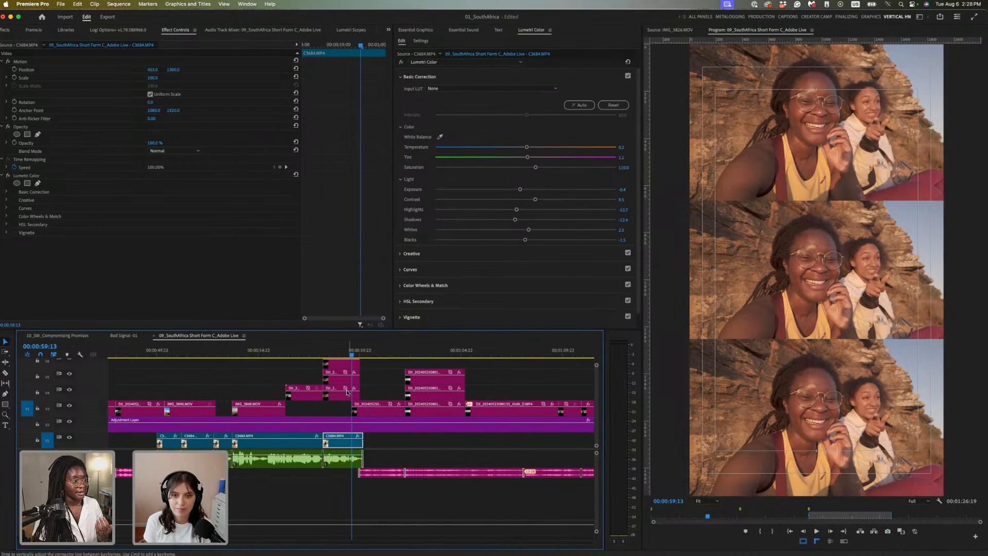
scroll(347, 396, up, 1)
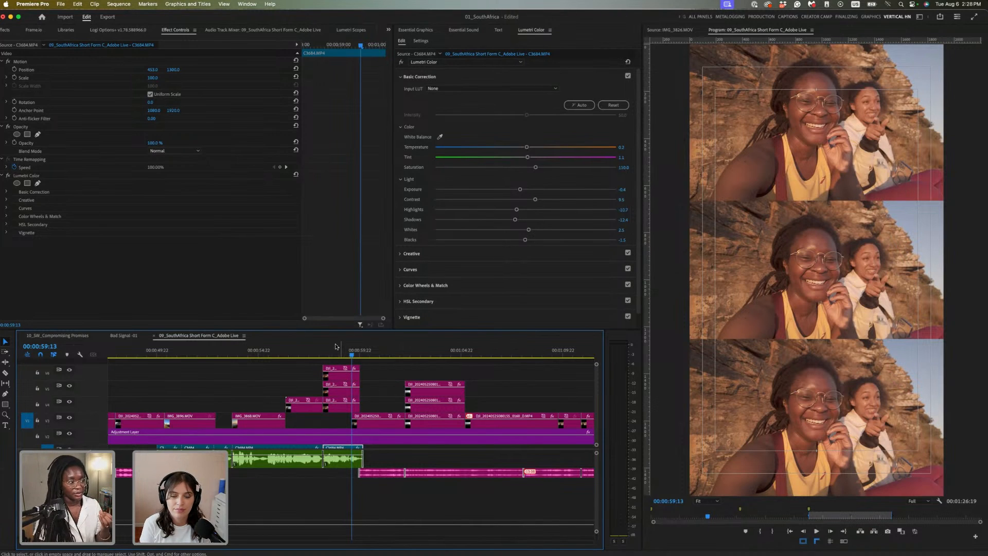
click(334, 354)
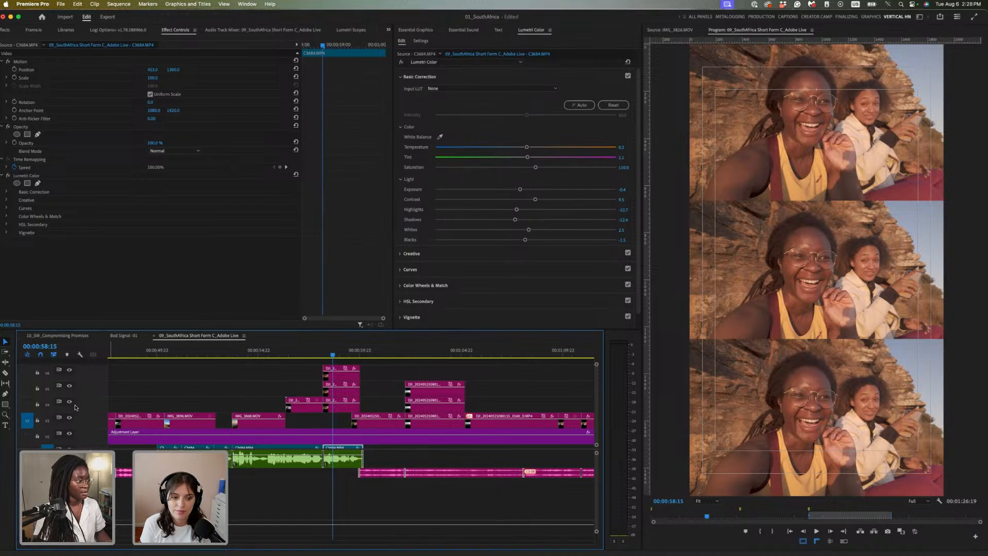
Toggle V4, V5 and V6 track output off and back on, then go to 00:01:03:19
click(70, 402)
click(70, 371)
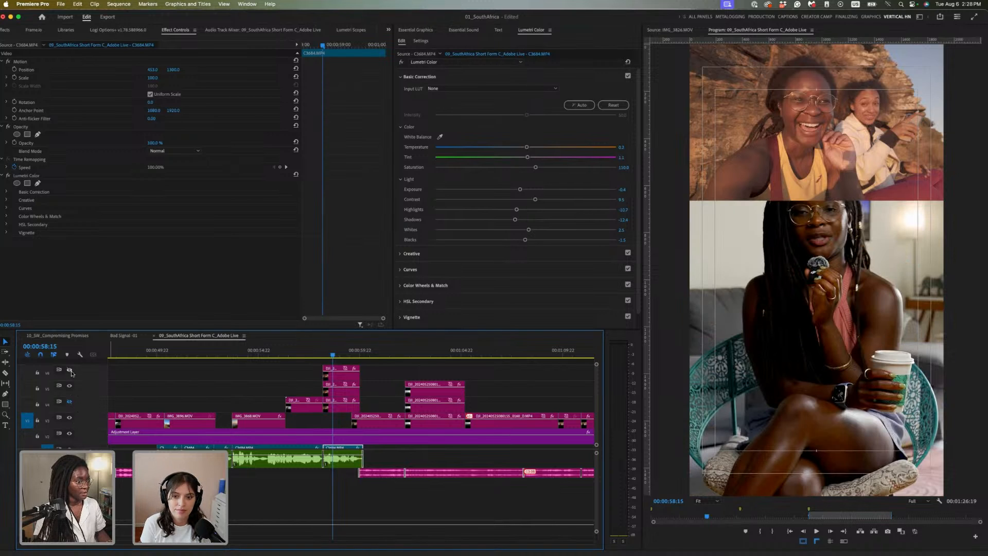
click(70, 385)
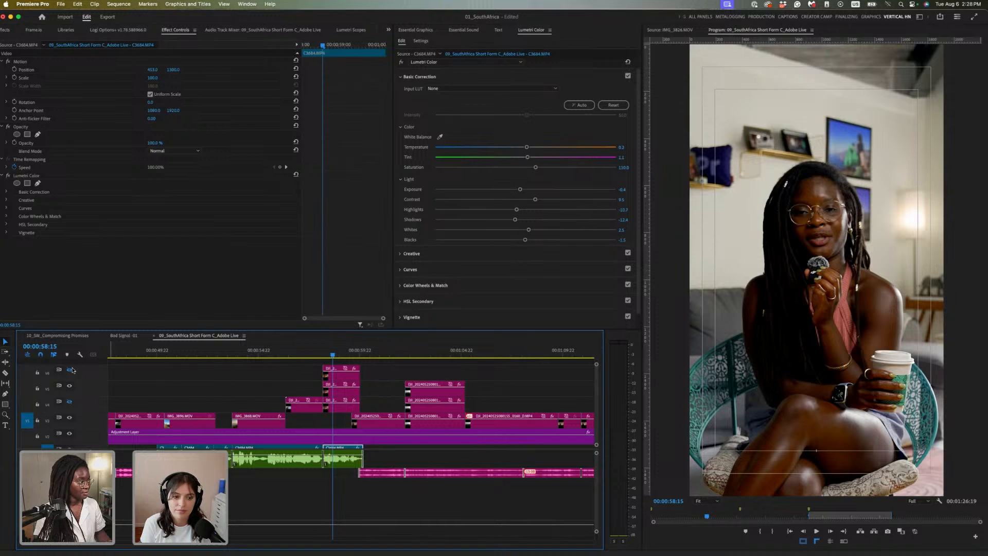
click(70, 370)
click(70, 386)
click(70, 402)
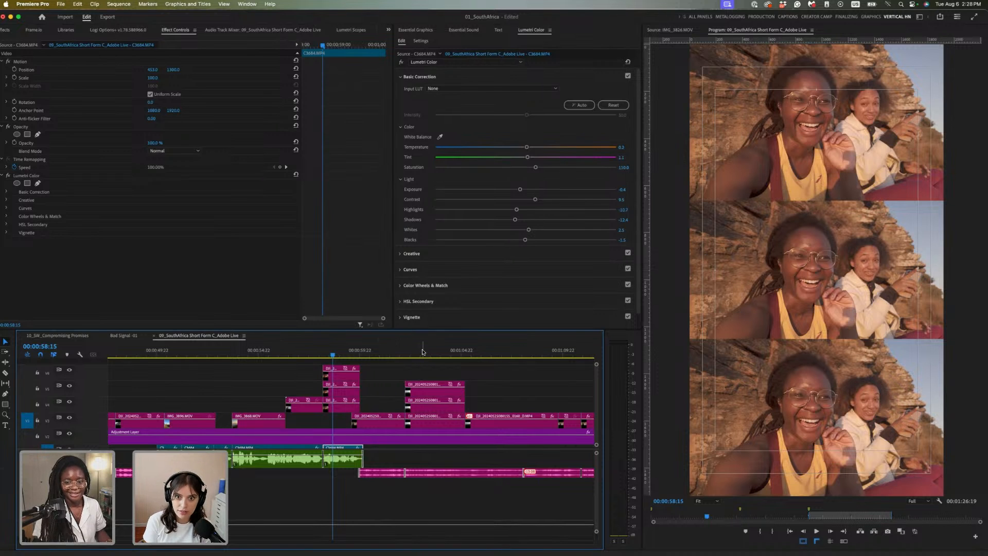
click(438, 354)
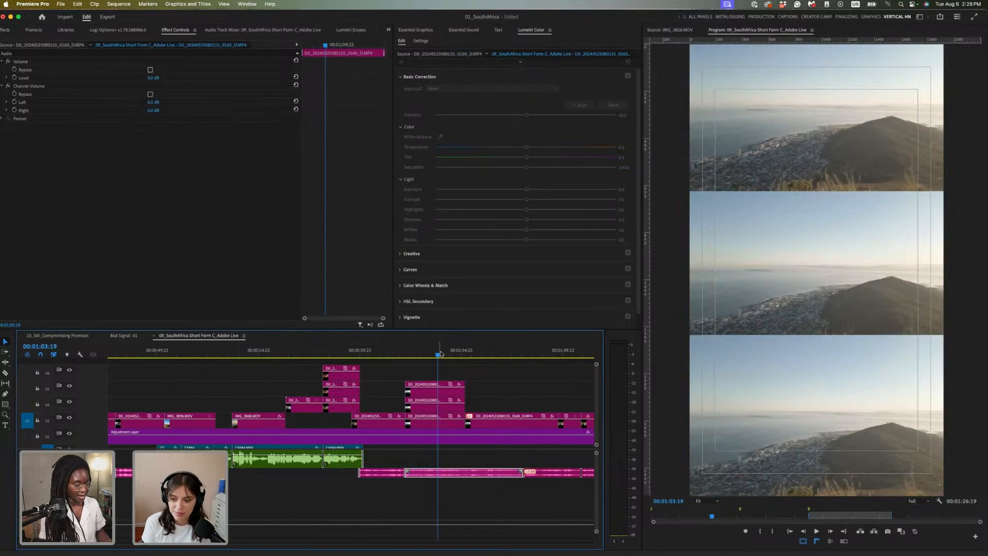
Raise exposure of the stacked cave clips: V4 to 1.3, V5 to 1.8, V3 man clip to 0.6
key(backslash)
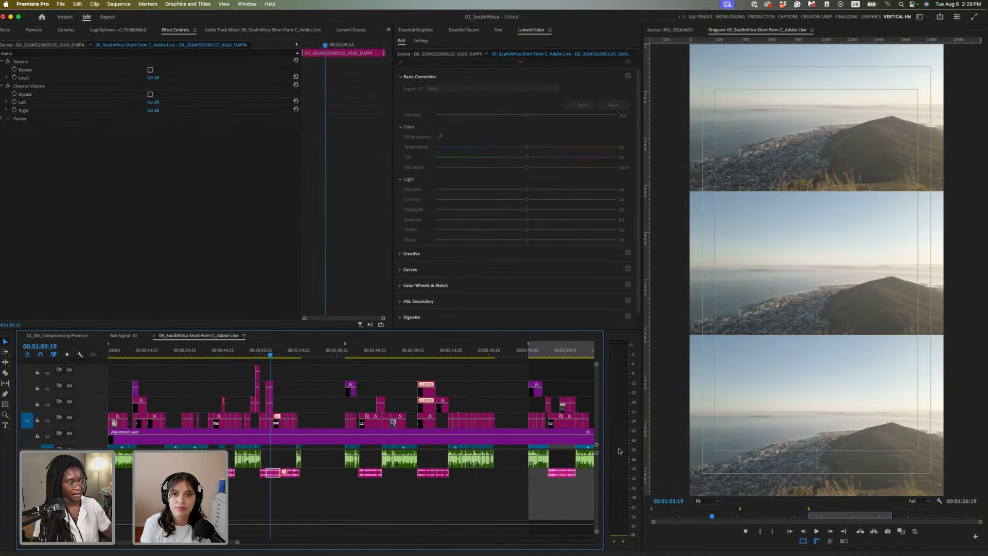
click(428, 355)
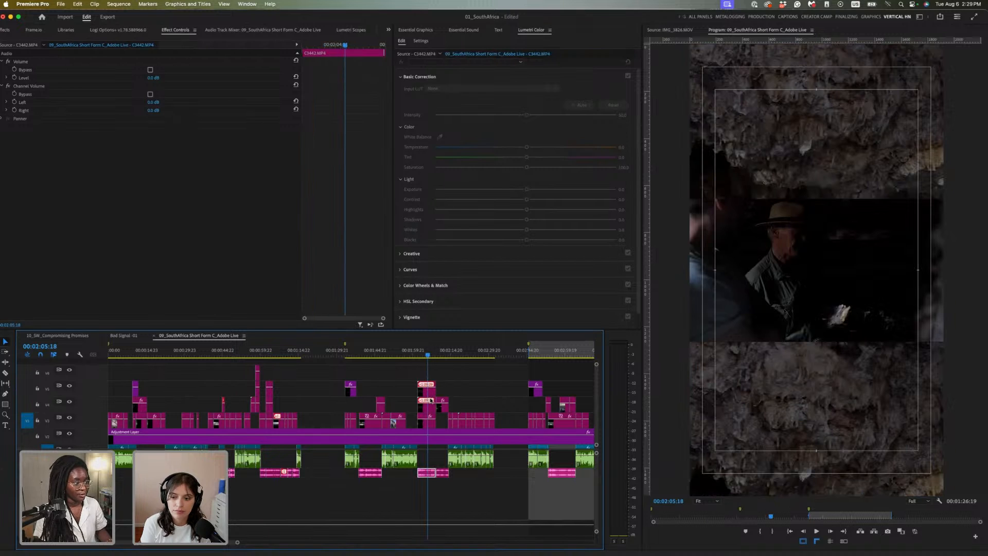
click(431, 411)
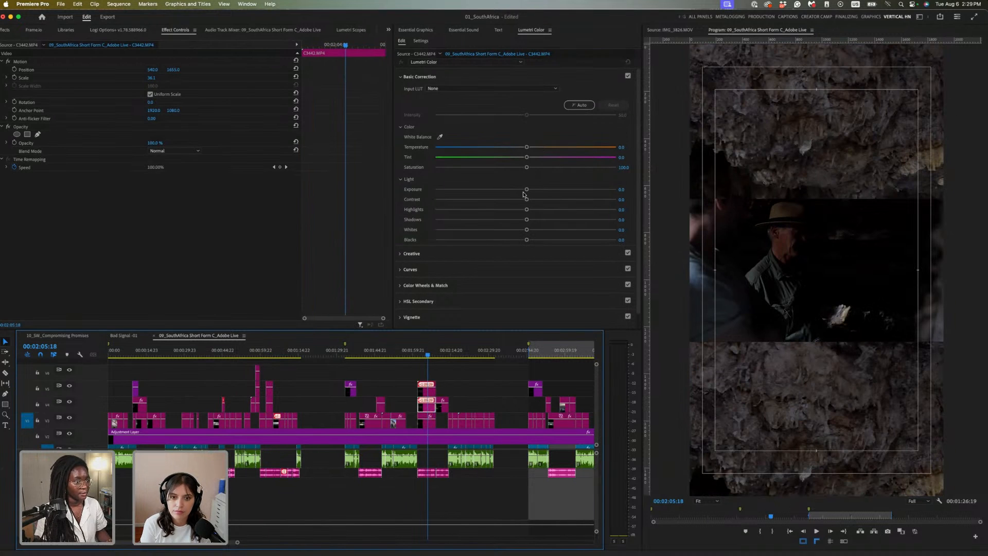
click(548, 189)
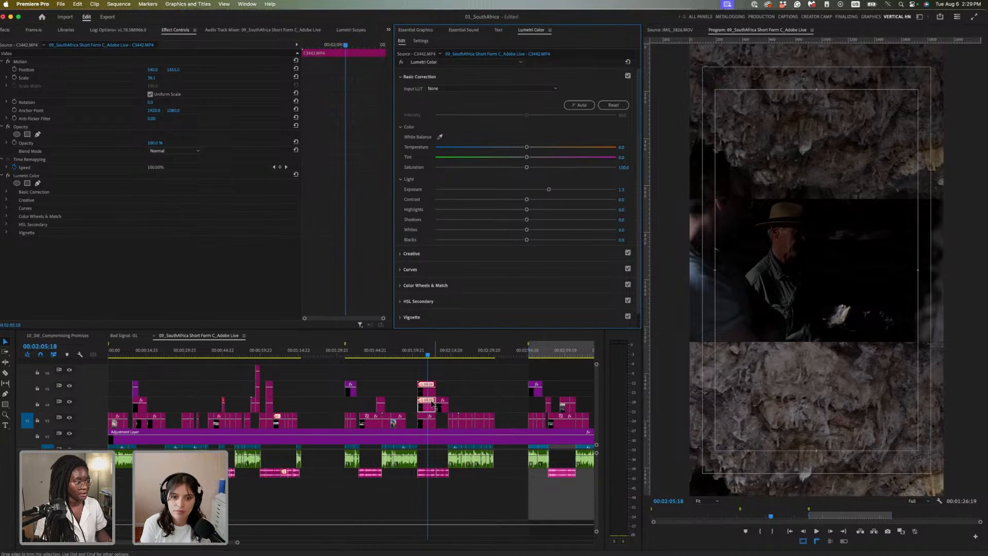
click(433, 391)
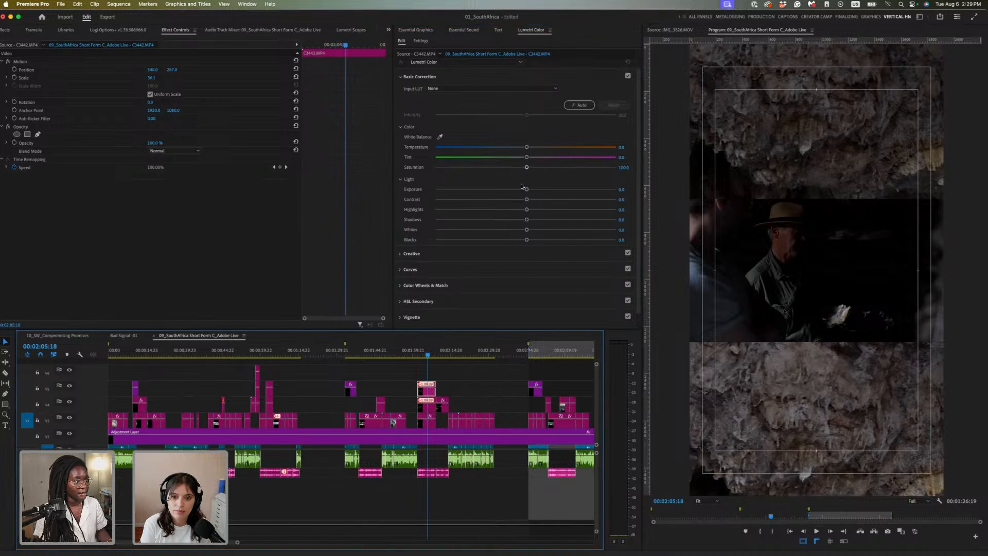
drag(527, 189, 558, 189)
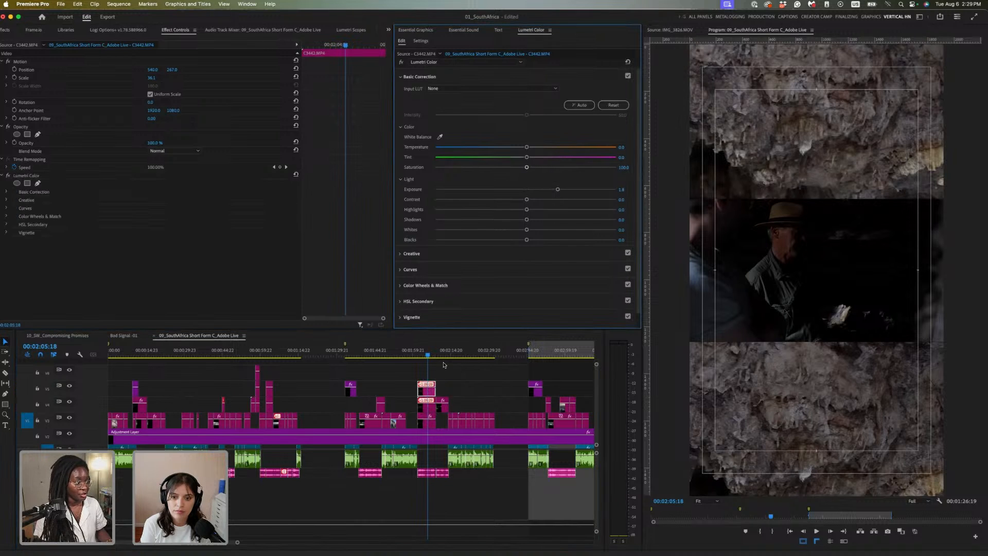
click(426, 424)
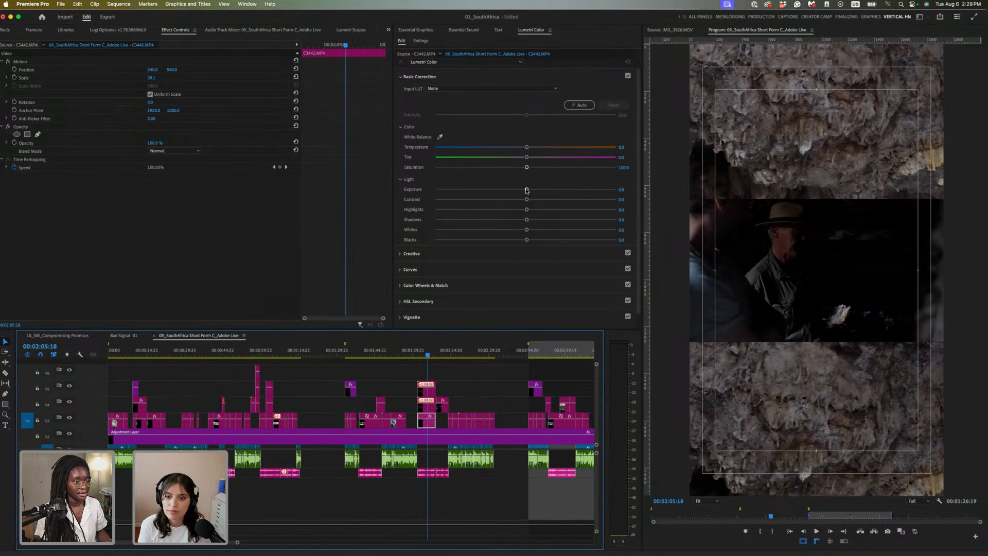
drag(527, 188, 537, 189)
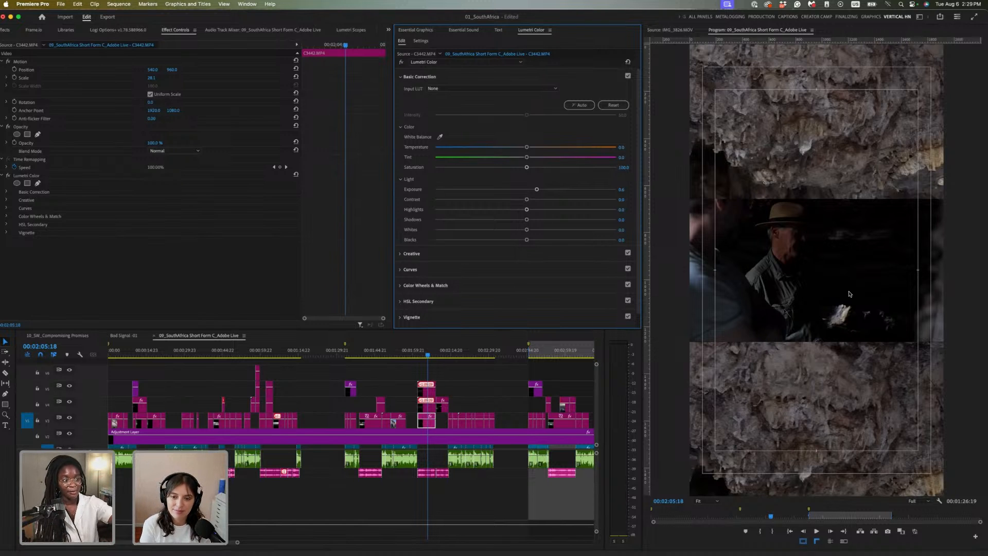
Hide the V4 and V5 rock tracks and scale the V3 man-in-hat clip up to 88.1
click(429, 409)
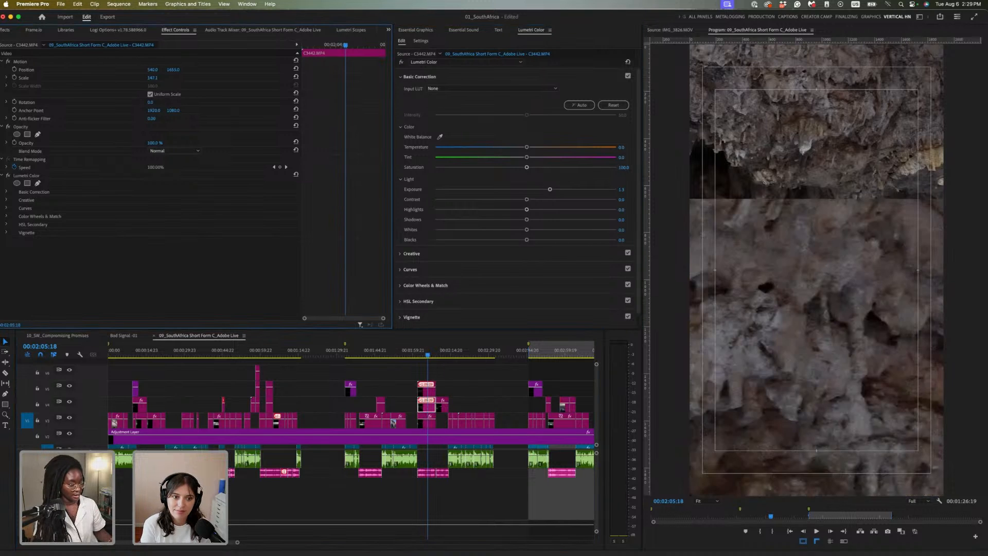
click(425, 390)
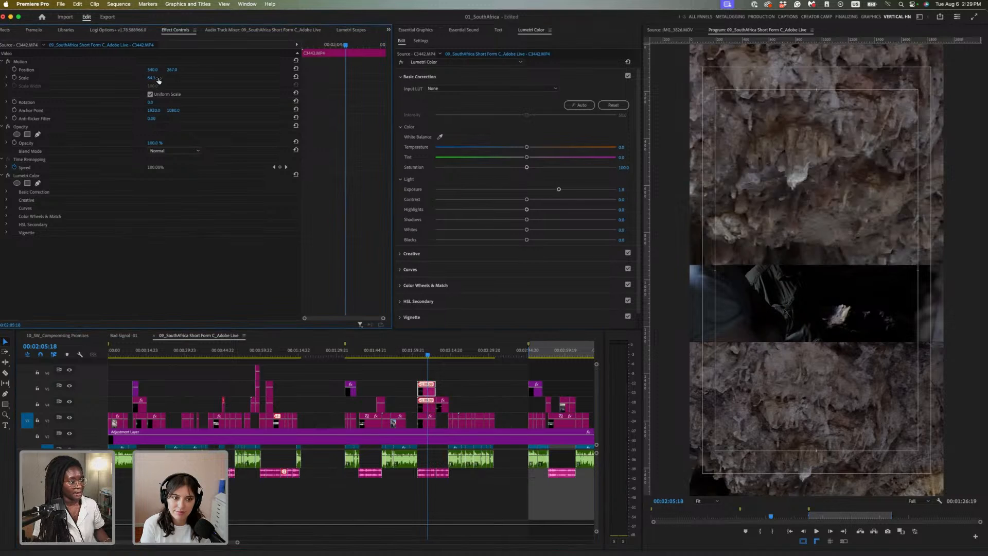
click(427, 421)
drag(150, 77, 163, 78)
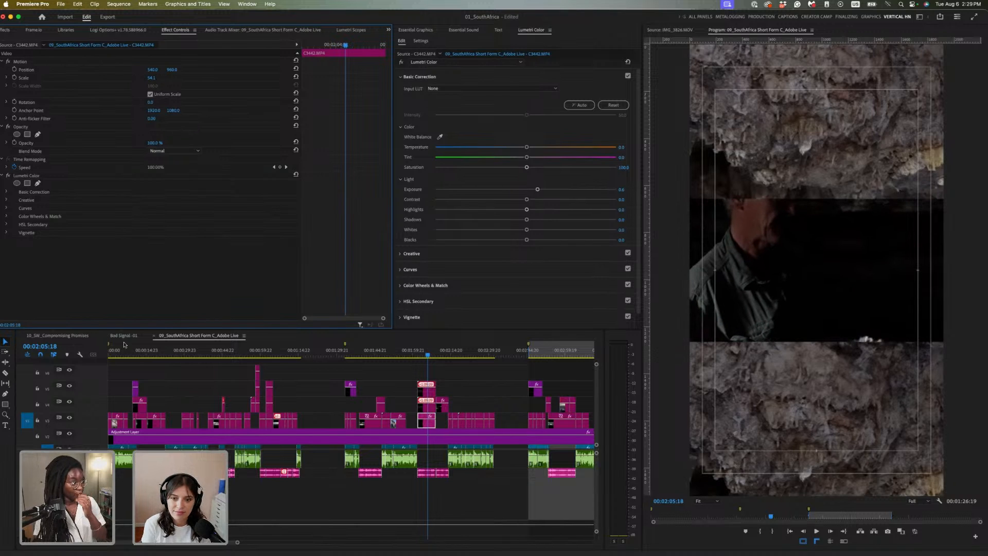
click(69, 402)
click(69, 386)
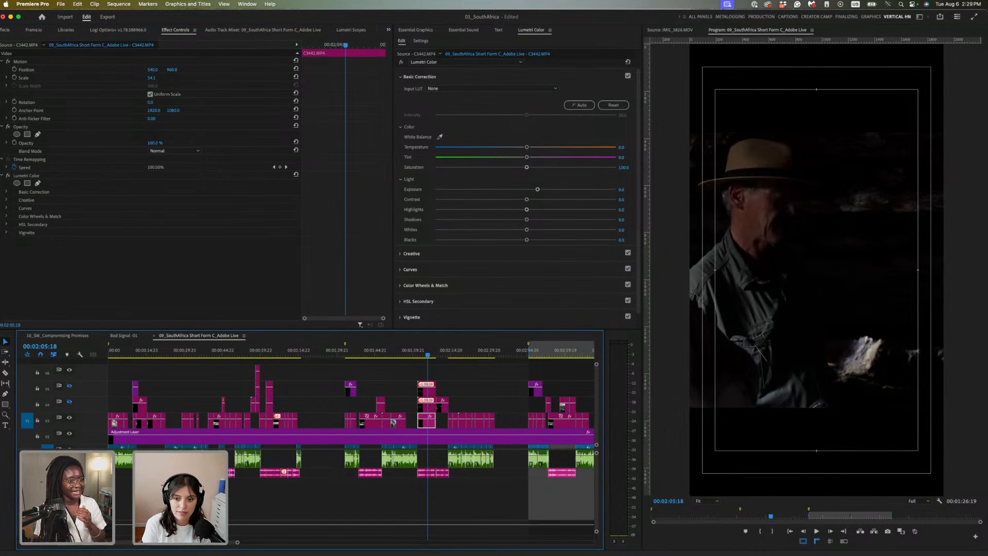
drag(153, 78, 177, 77)
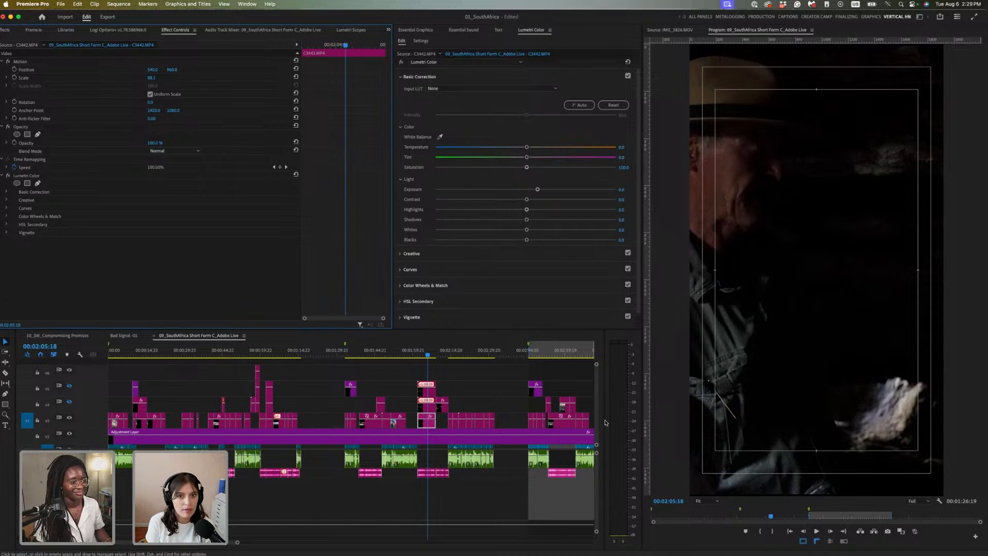
click(477, 392)
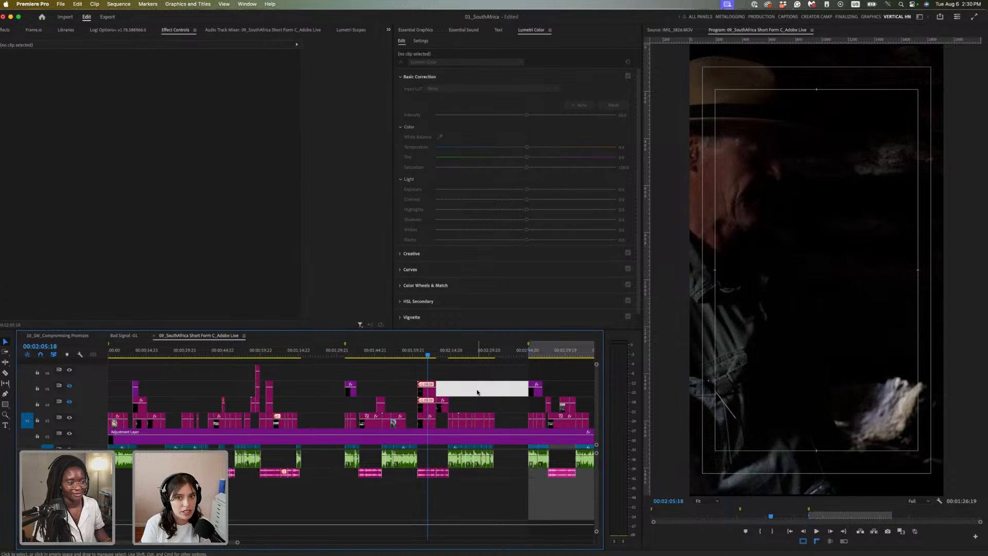
Undo twice to restore the three-panel cave stack and select the V4 clip at 00:02:11:17
key(super+z)
key(super+z)
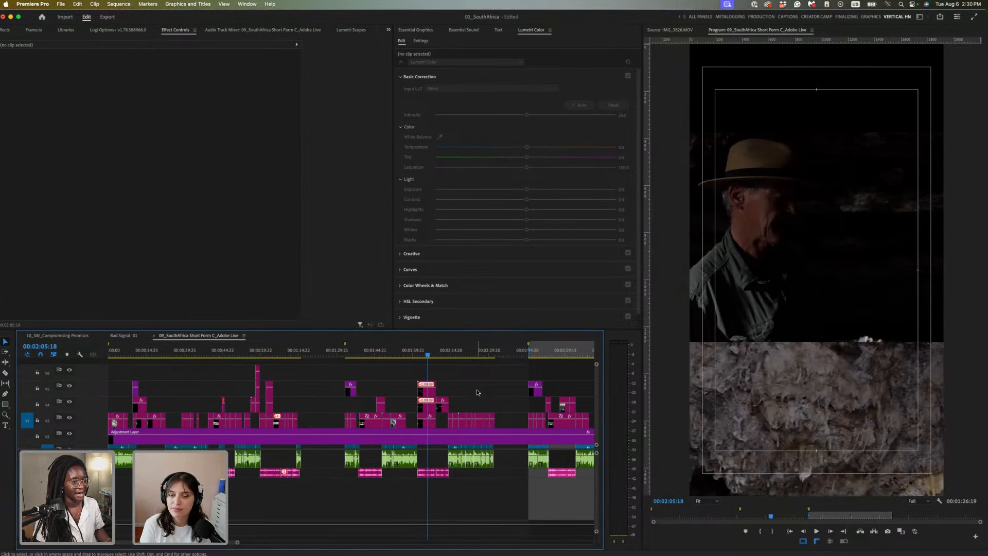
key(super+z)
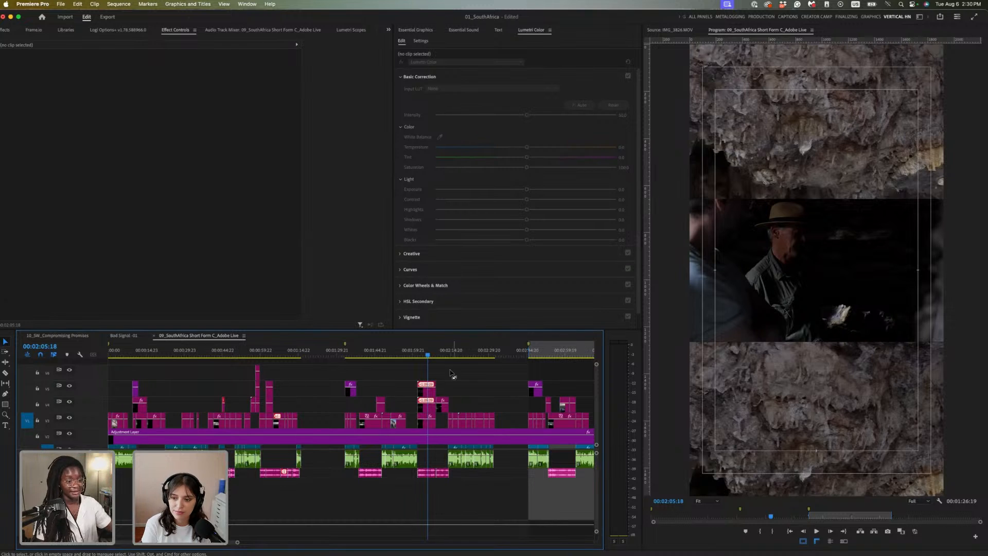
click(442, 353)
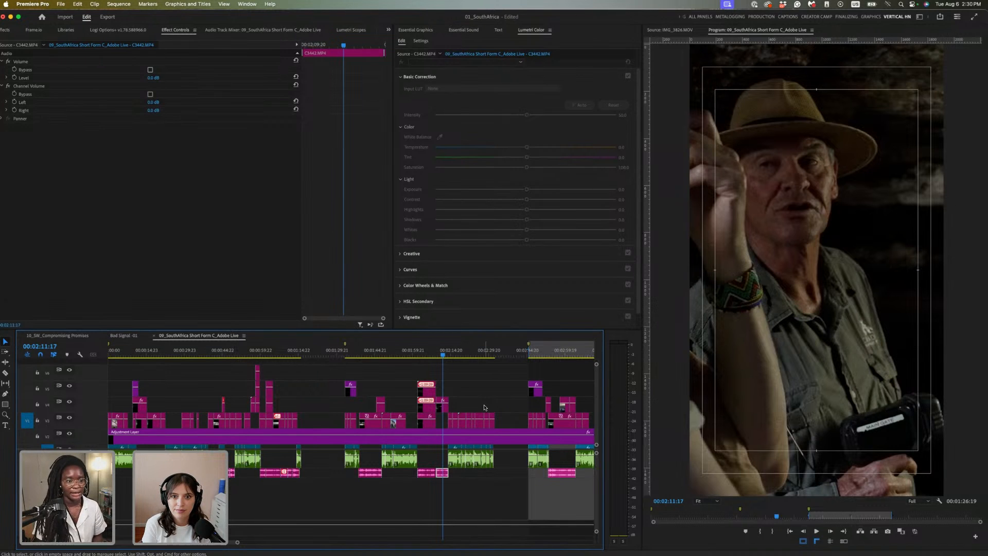
click(441, 407)
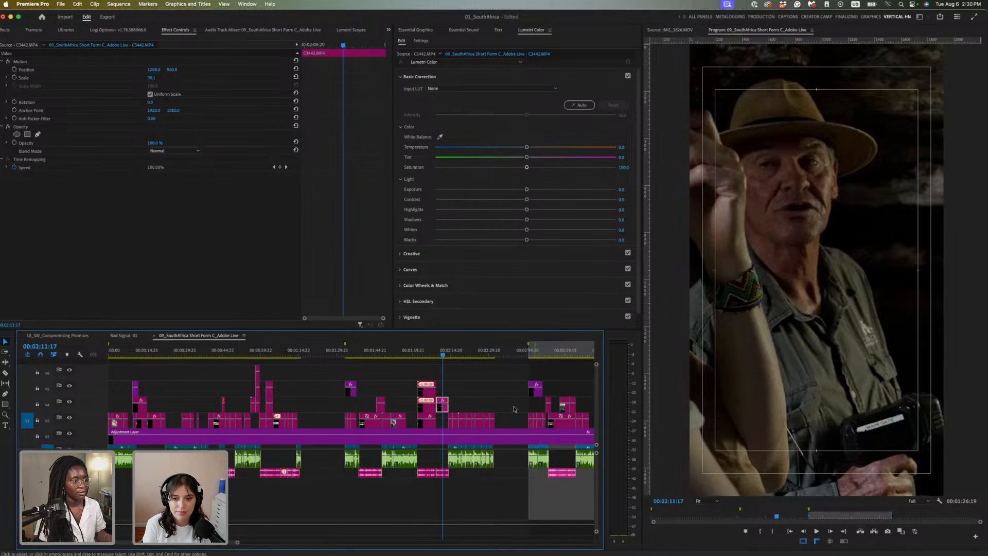
Move ahead to the stacked elephant shots at 00:03:14:06
scroll(482, 394, right, 5)
click(427, 352)
drag(426, 352, 427, 355)
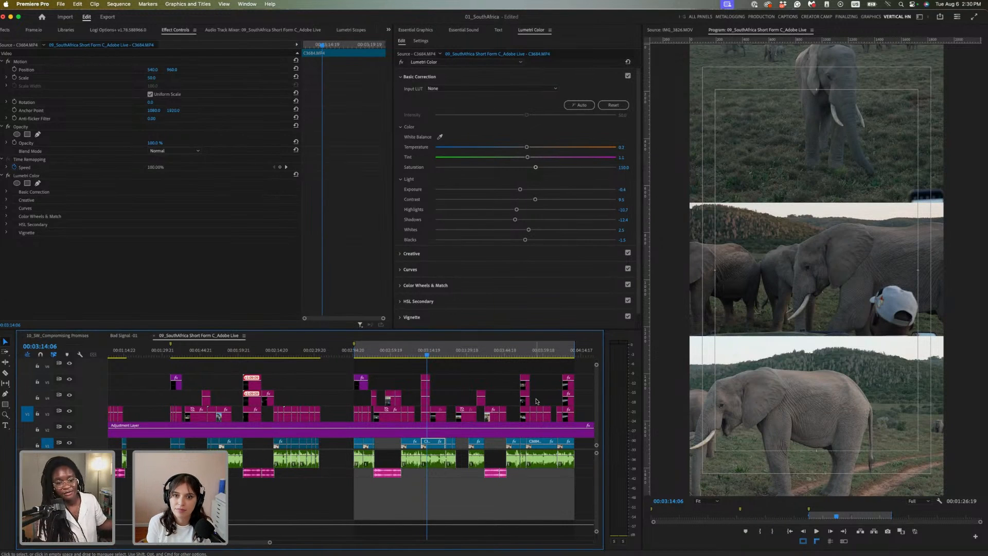
Move the playhead to the hotel-room shots at 00:03:52:10
click(524, 351)
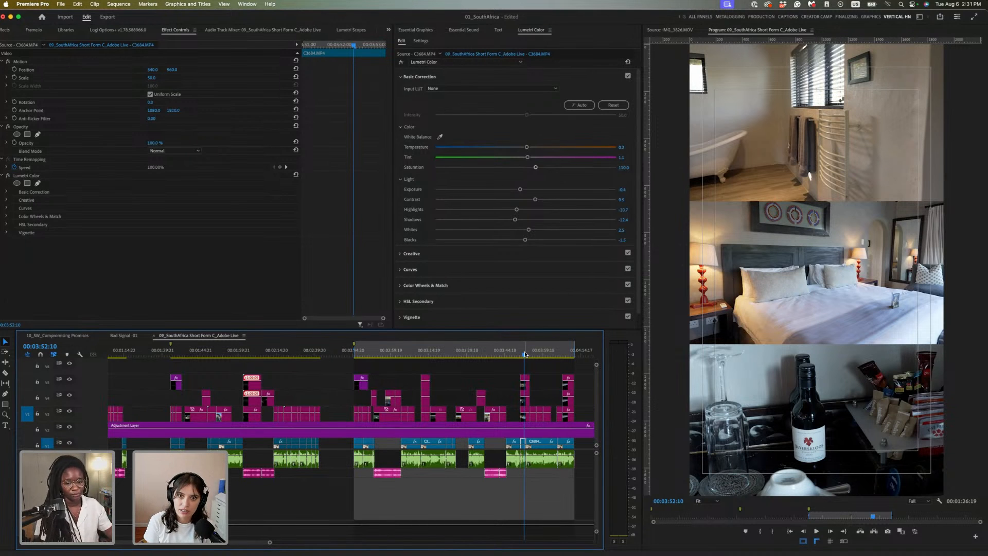
Browse the hillside silhouette, elephant, hotel-room and cave shots along the timeline
click(568, 356)
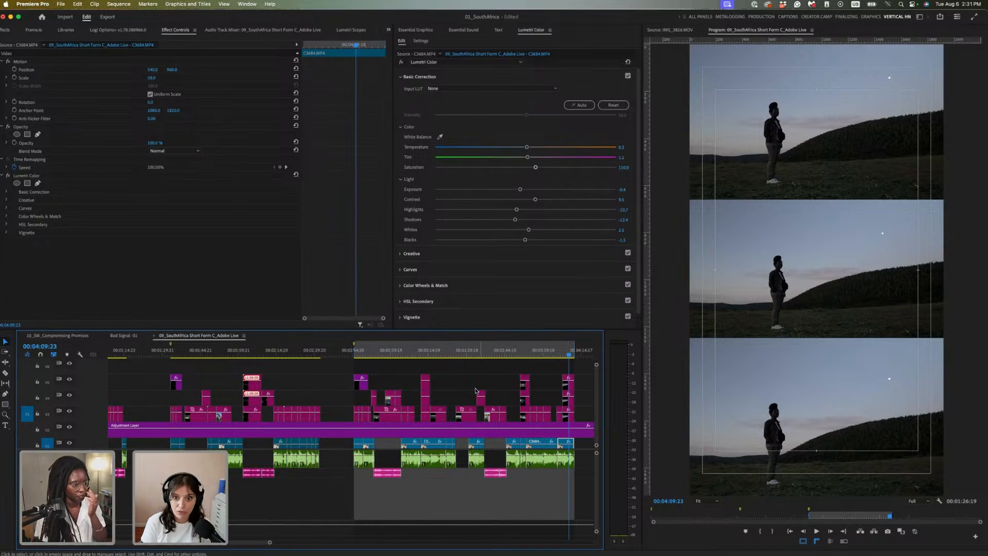
click(427, 352)
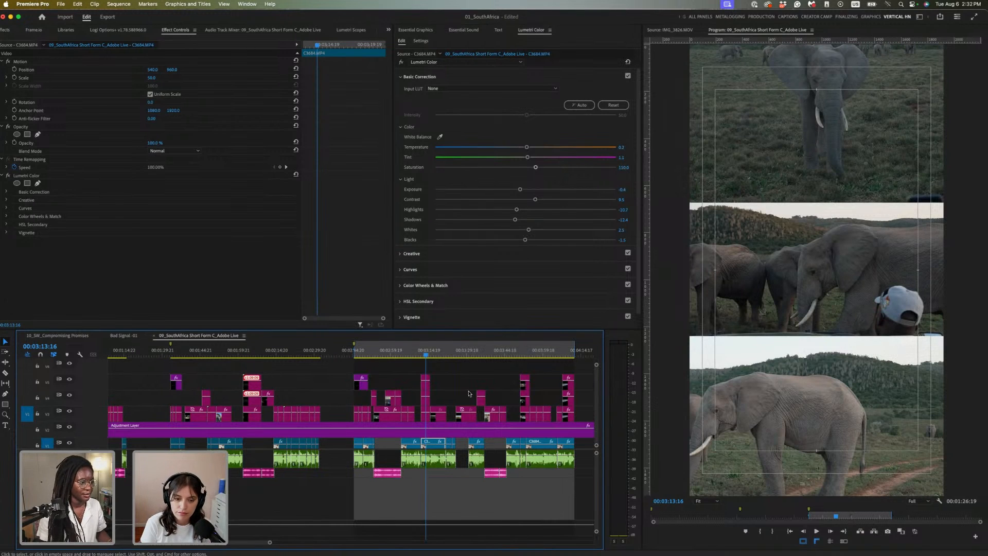
click(526, 354)
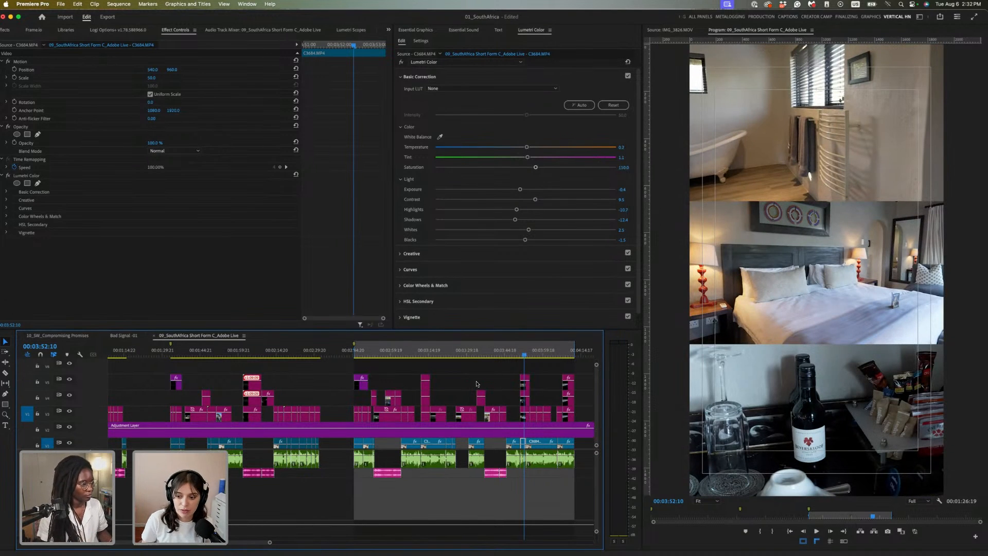
scroll(506, 381, left, 5)
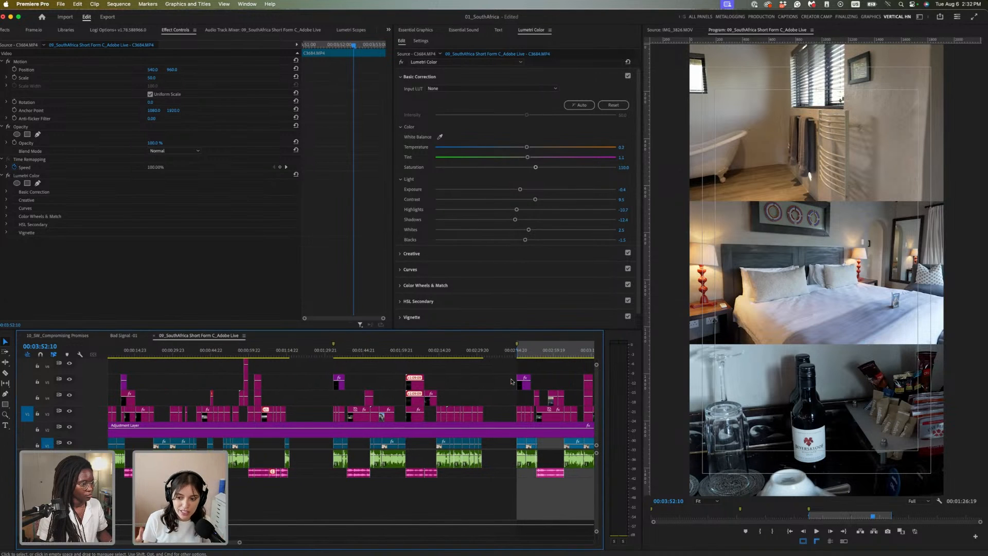
click(560, 355)
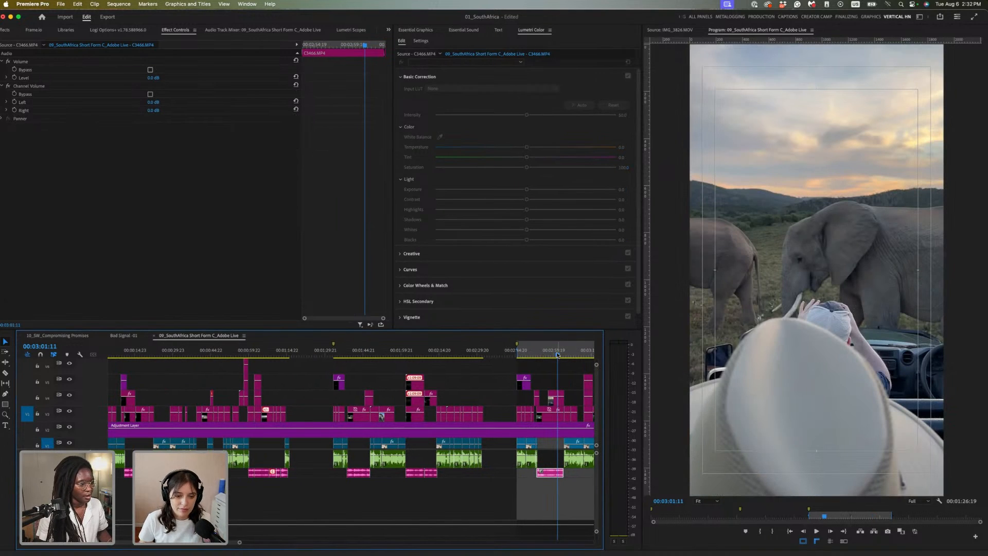
click(562, 355)
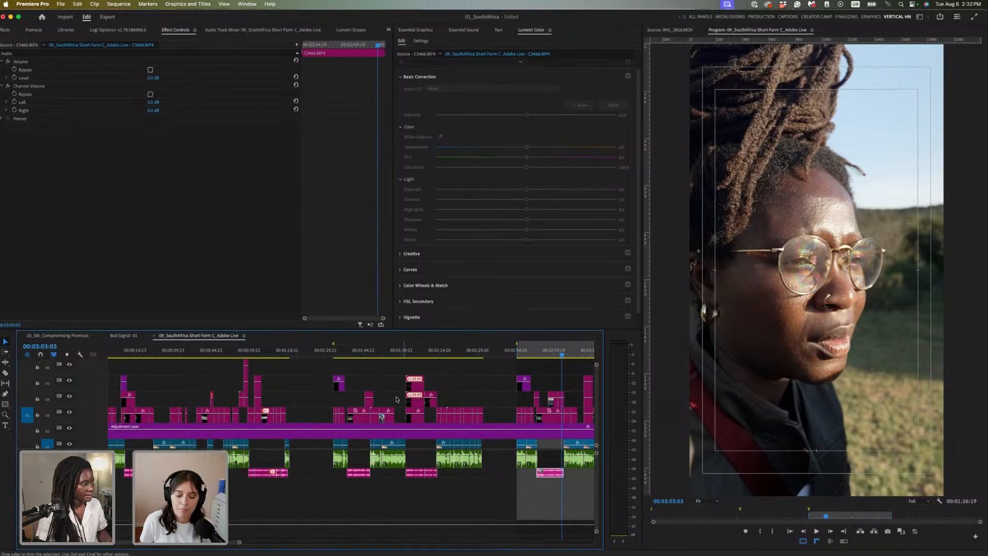
scroll(441, 393, down, 1)
click(420, 355)
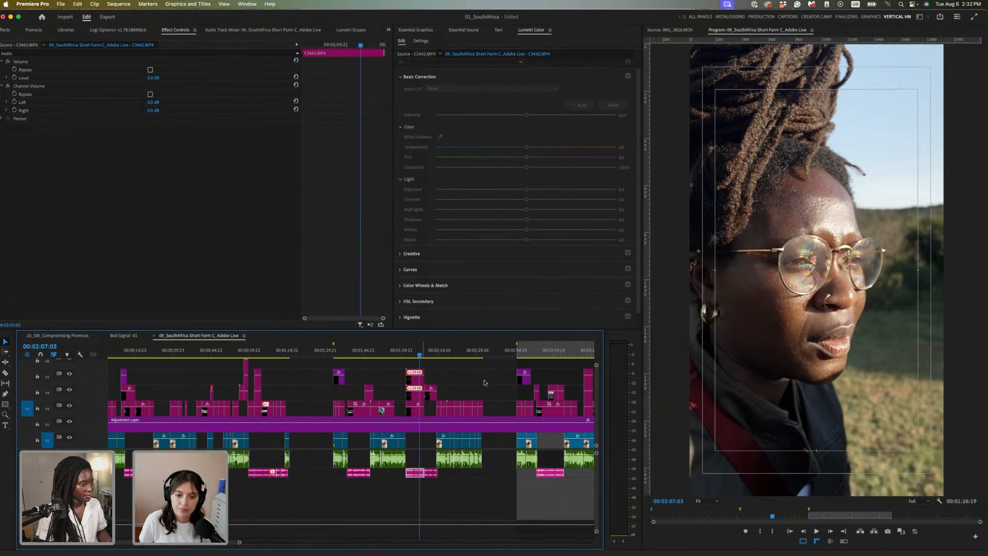
scroll(484, 390, right, 10)
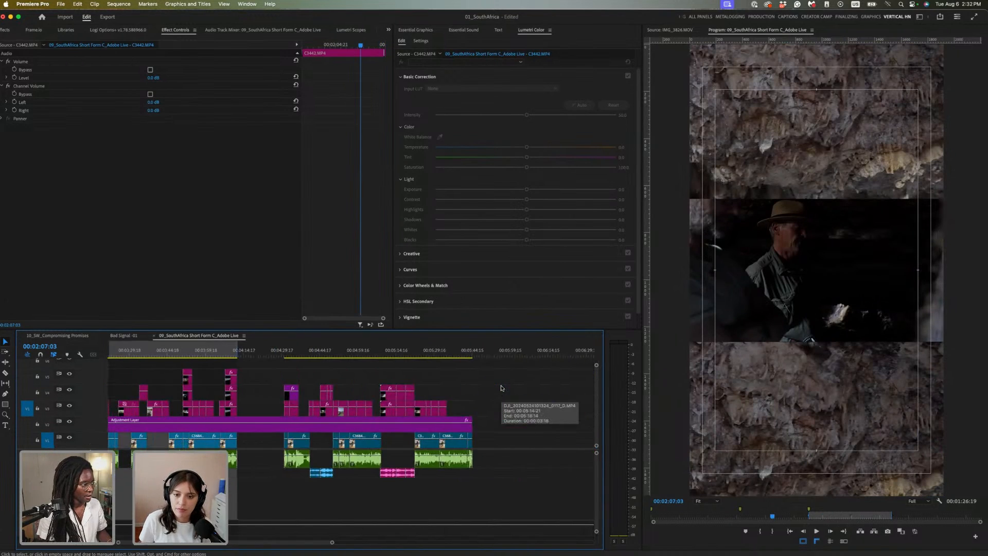
Park the playhead at 00:04:44:22 and zoom the timeline in there
click(326, 354)
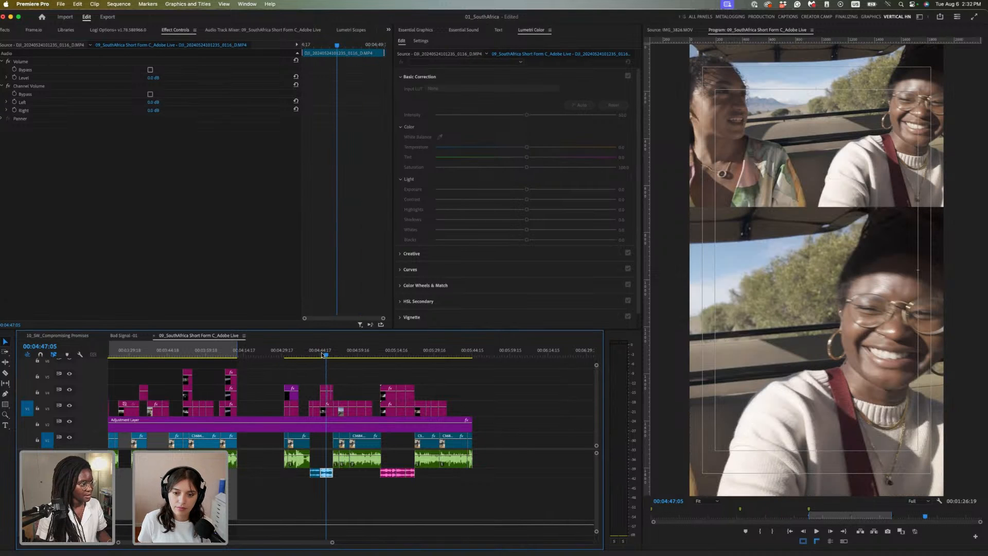
click(323, 355)
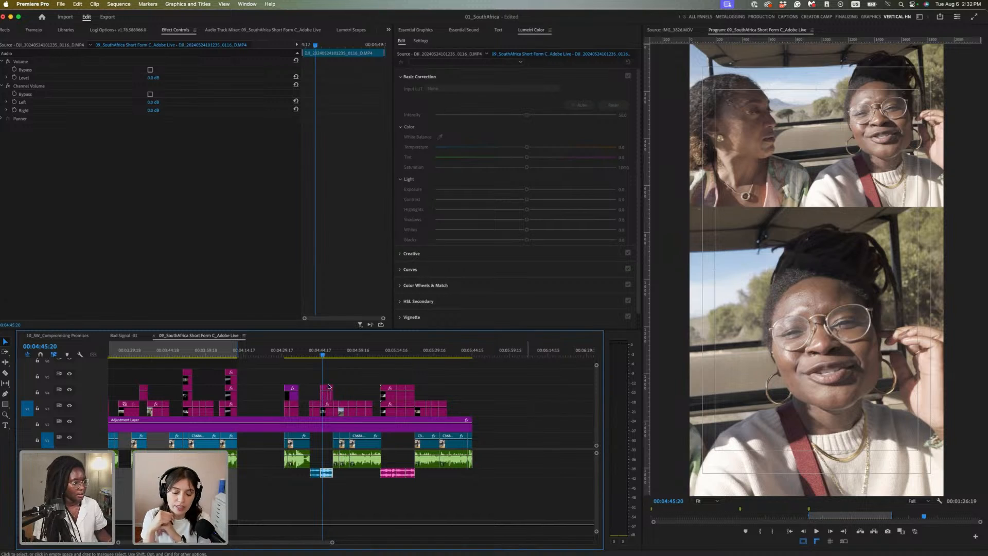
click(321, 354)
drag(321, 353, 320, 354)
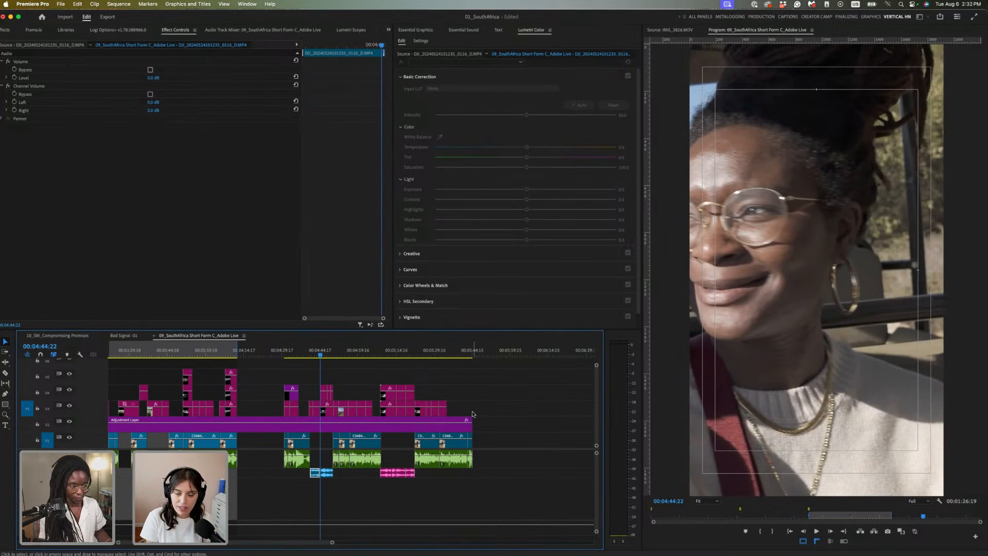
key(equal)
key(equal)
key(equal)
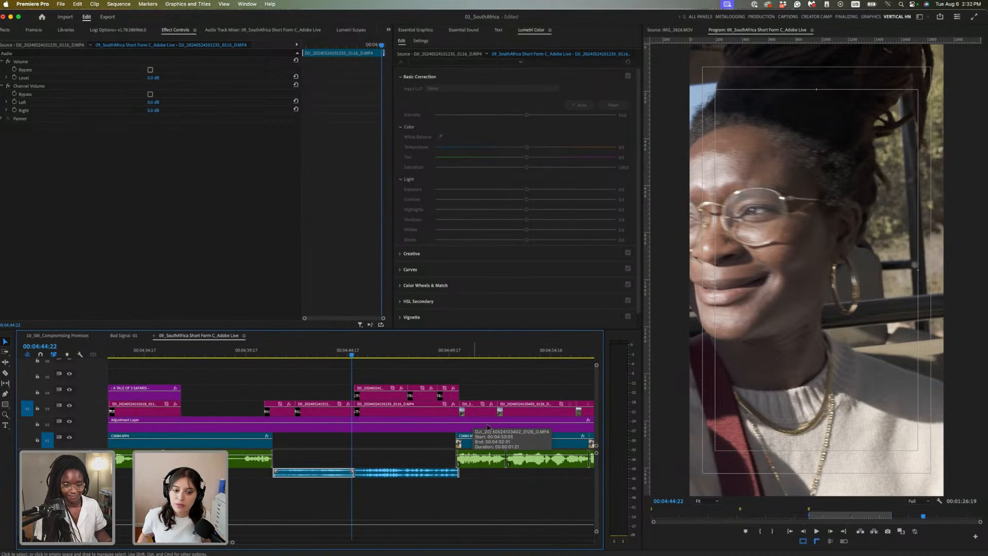
Play and scrub the section around 00:04:40–00:04:50 to review it
click(332, 352)
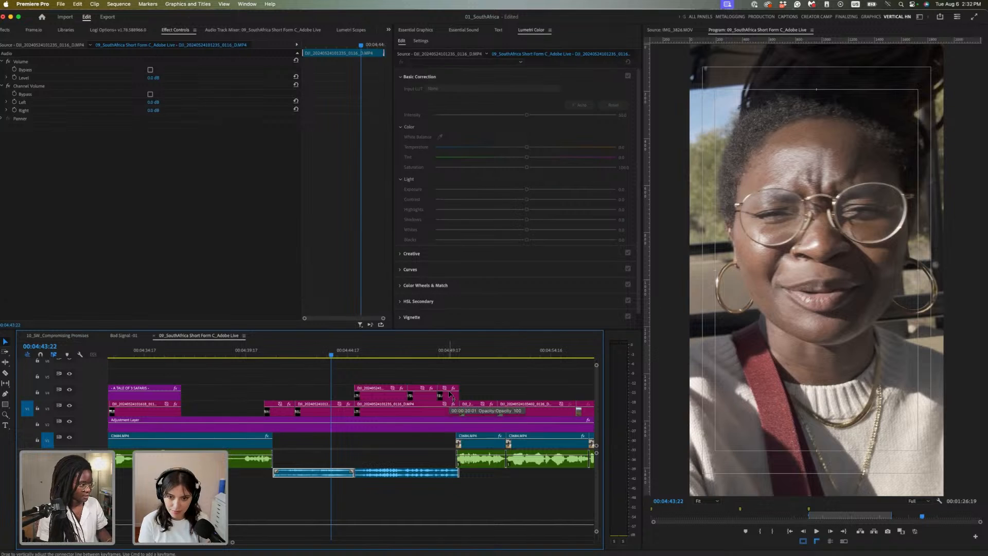
drag(282, 356, 263, 363)
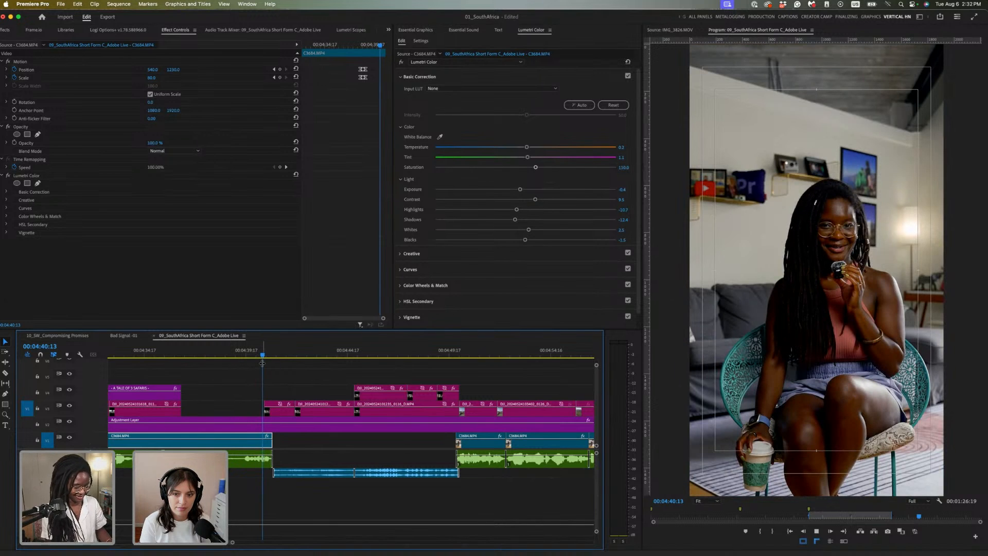
key(space)
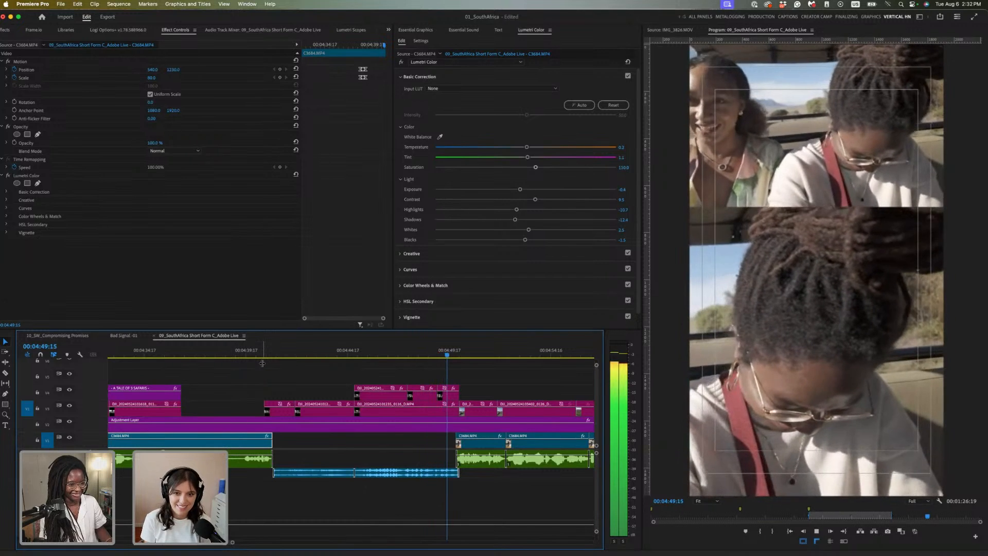
key(space)
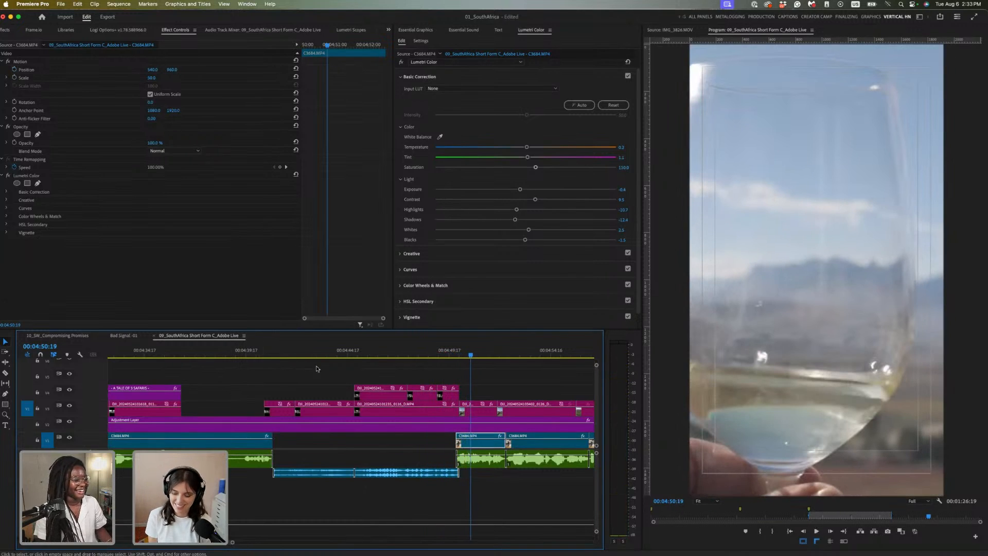
drag(403, 354, 428, 354)
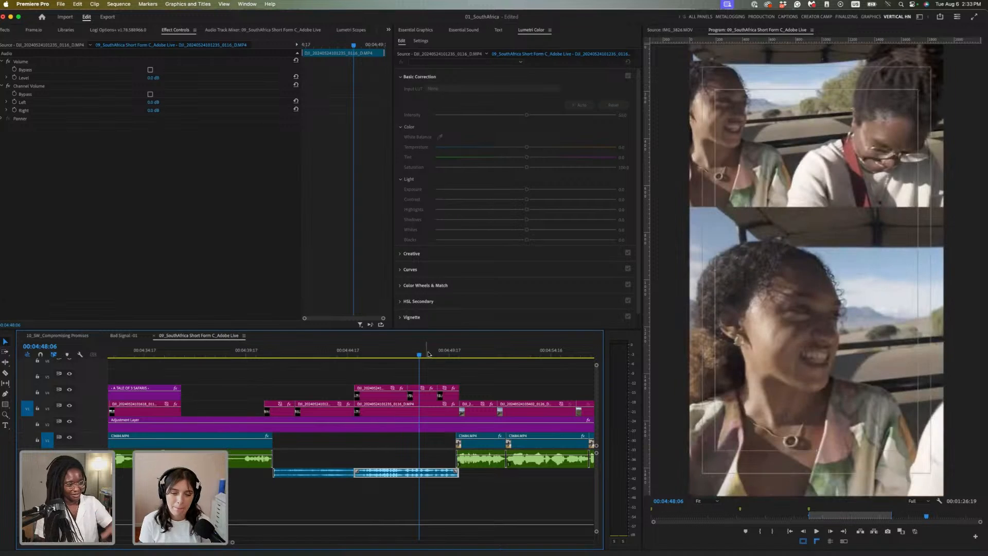
click(454, 353)
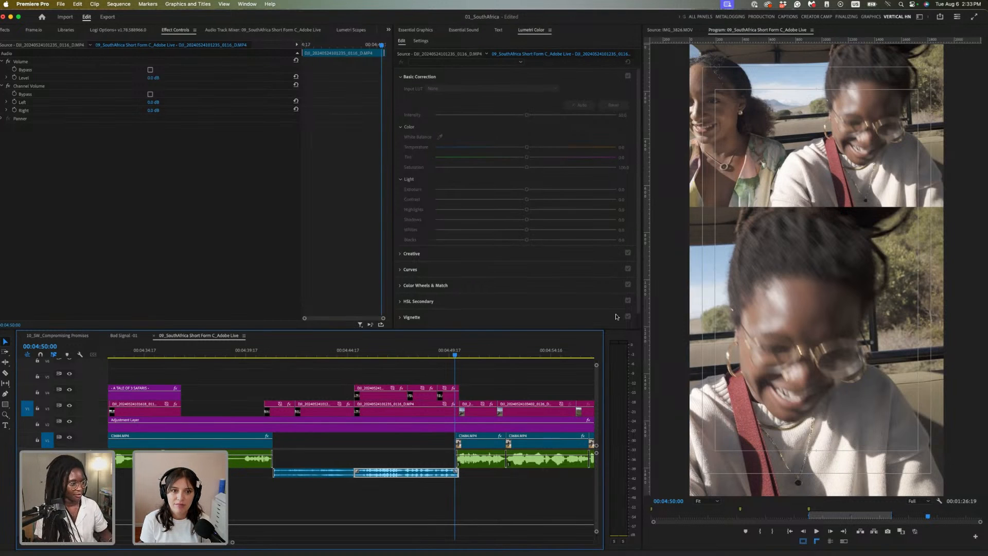
Fit the sequence, zoom in near the start, and select the DJI drone clip at 00:00:57:04
click(361, 372)
key(backslash)
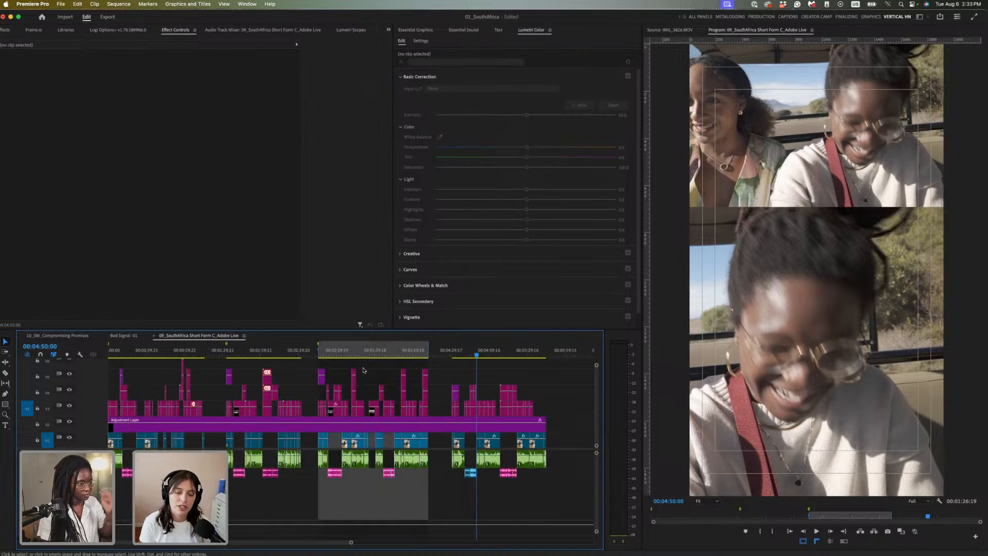
click(158, 352)
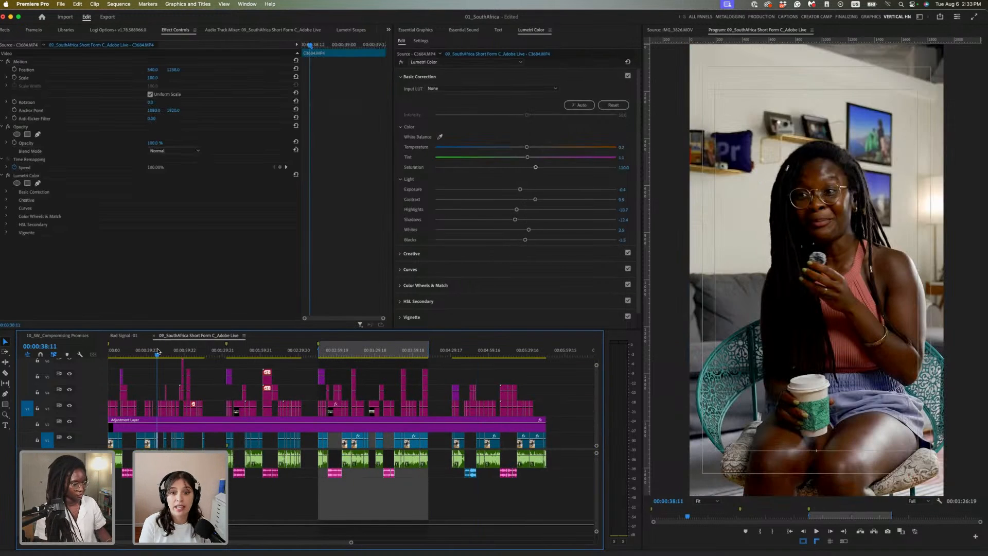
key(=)
key(=)
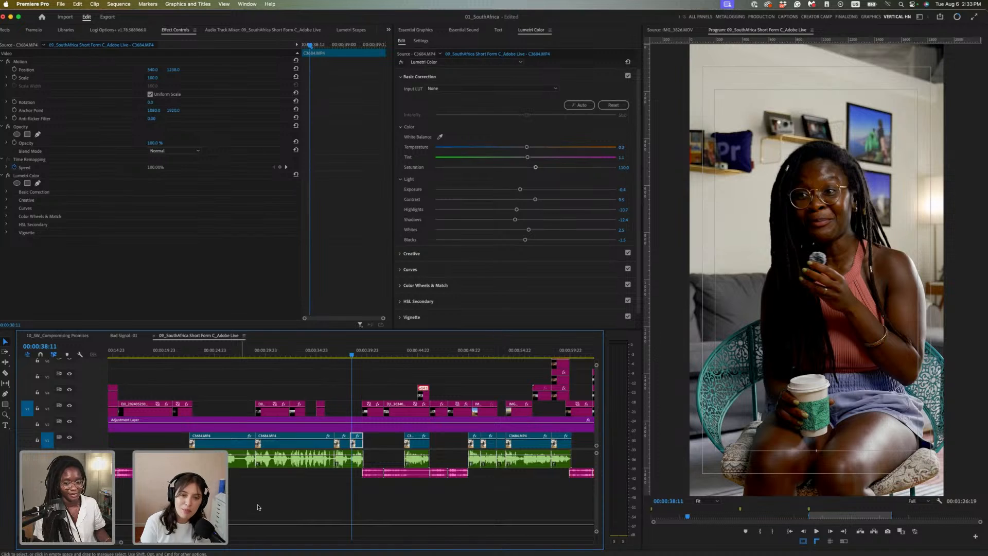
click(373, 352)
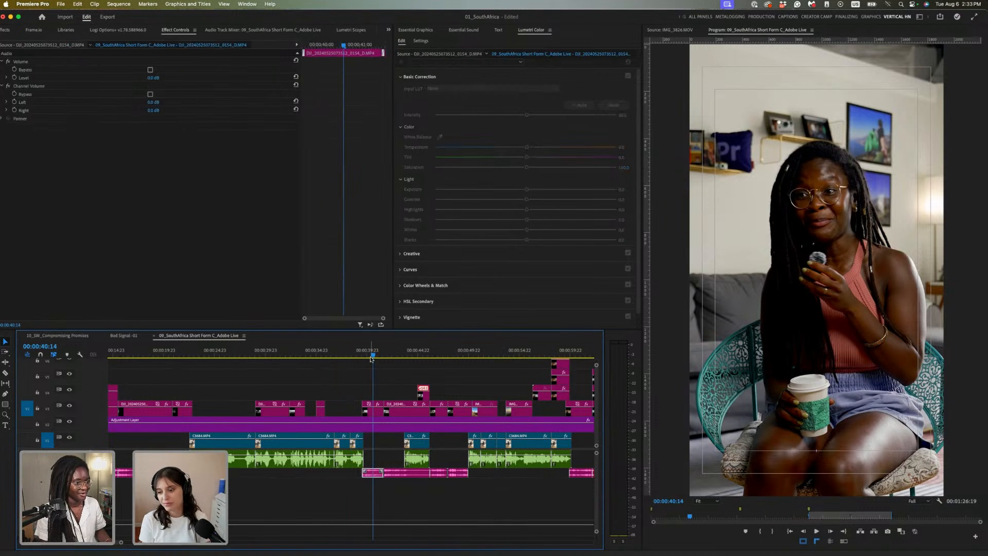
click(513, 353)
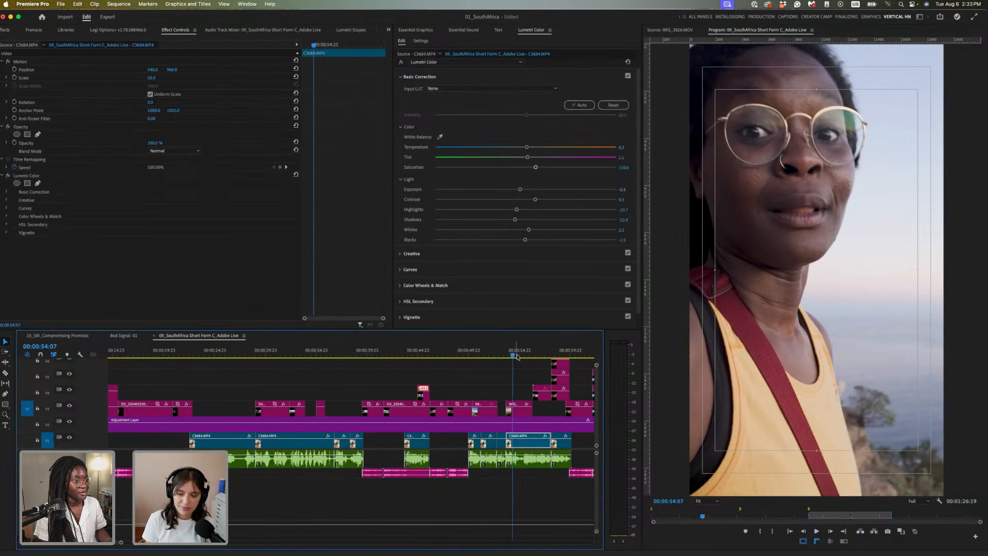
click(527, 411)
click(542, 353)
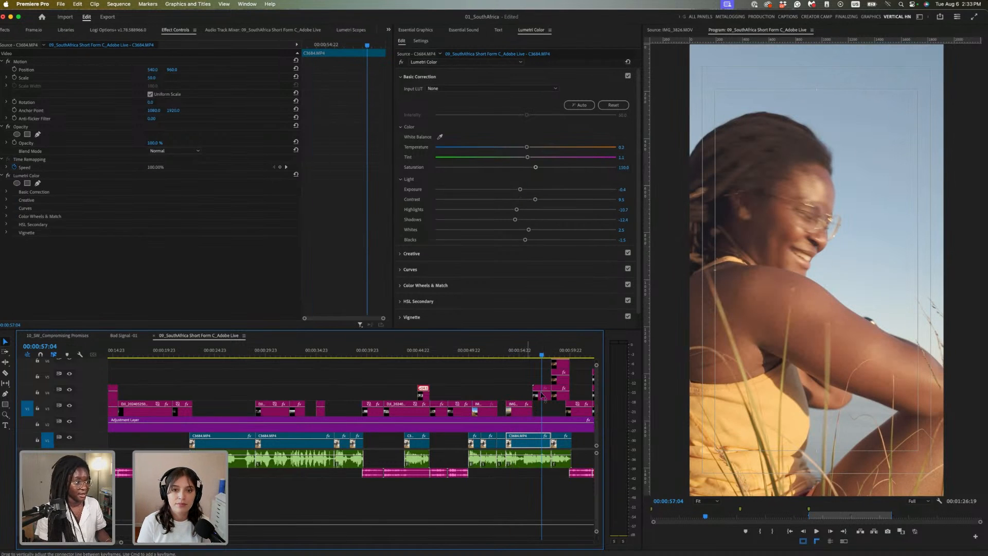
click(549, 394)
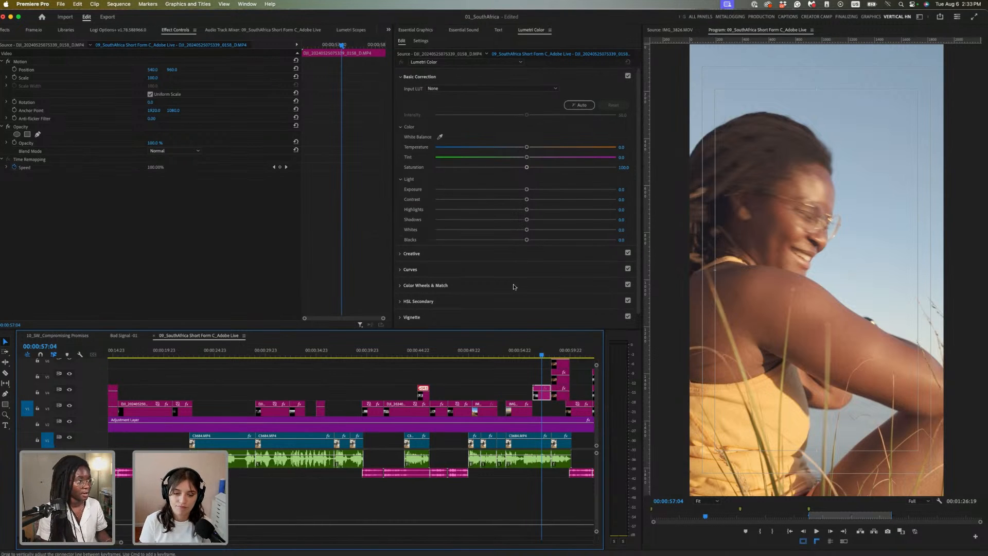
Auto-correct the colour of the stacked DJI drone clip with Lumetri Auto
click(582, 107)
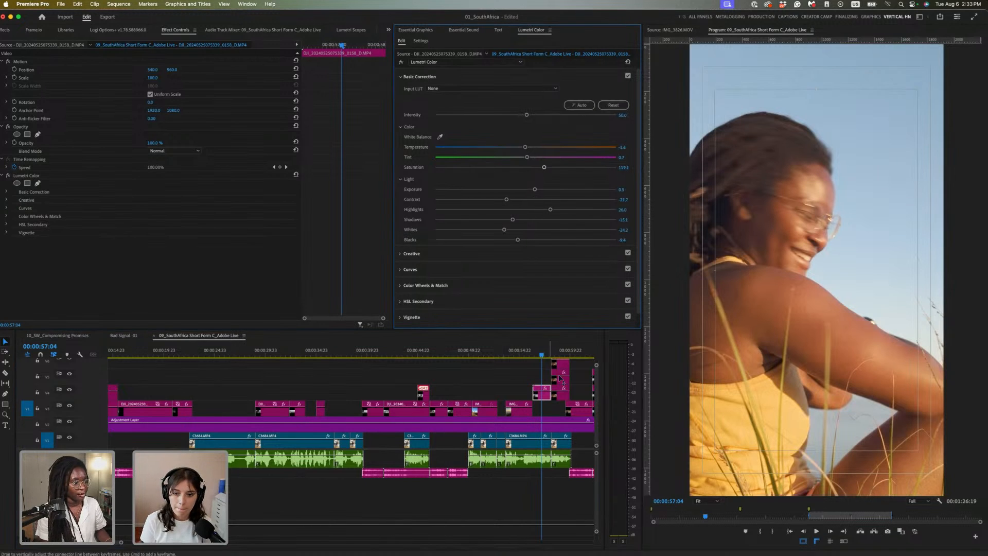
click(560, 353)
scroll(545, 428, up, 1)
scroll(544, 428, up, 1)
click(543, 406)
click(45, 181)
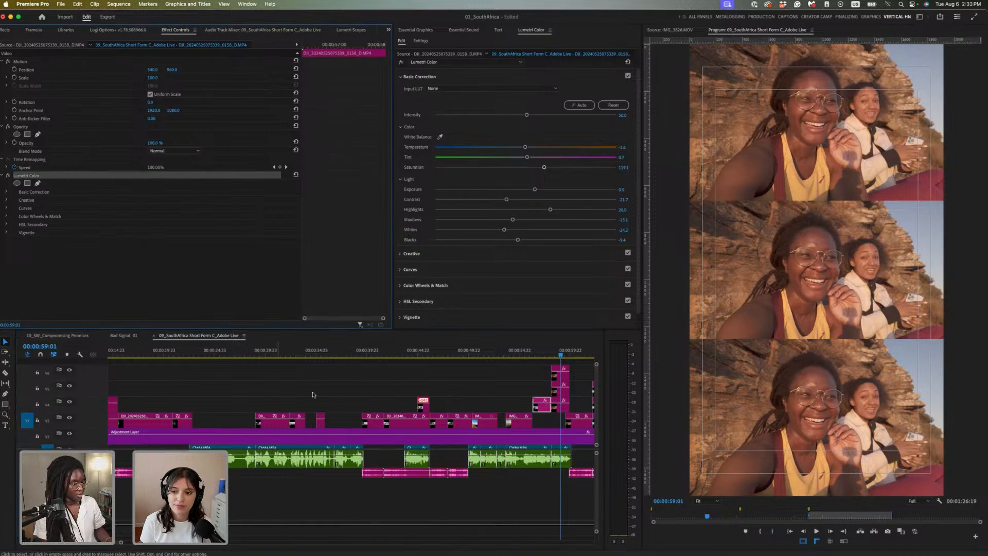
drag(582, 366, 555, 407)
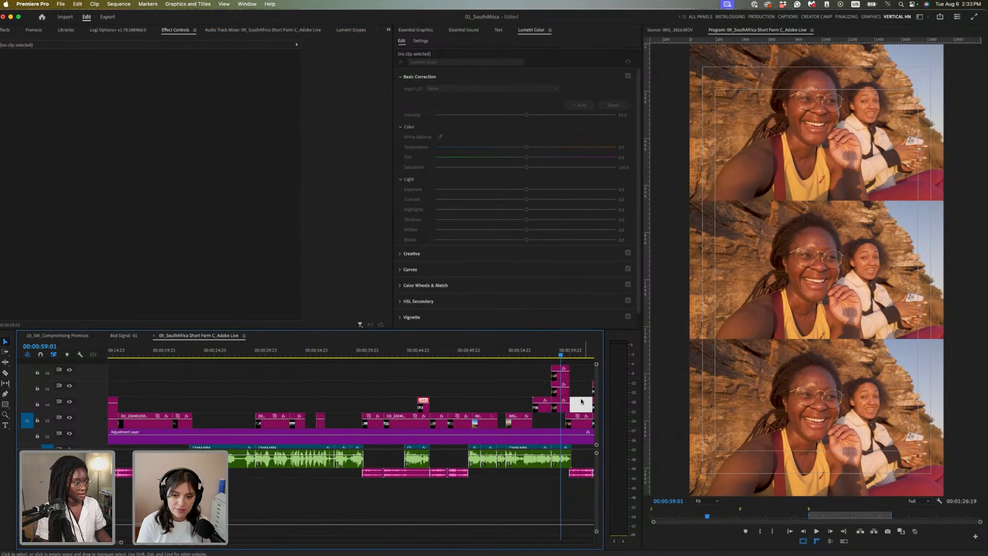
Auto-correct the smiling-woman DJI clip and raise its saturation to about 101.5
click(585, 350)
key(backslash)
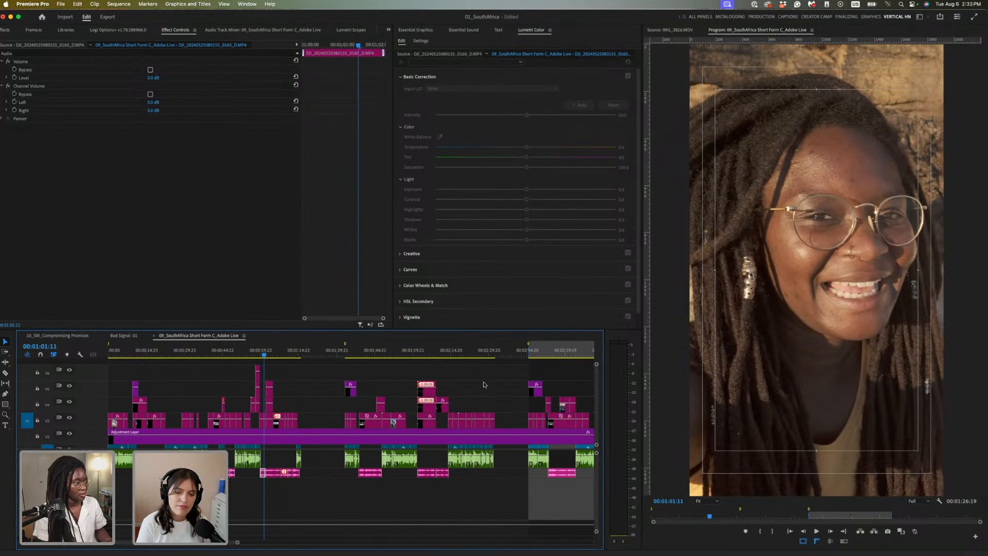
key(=)
key(=)
key(=)
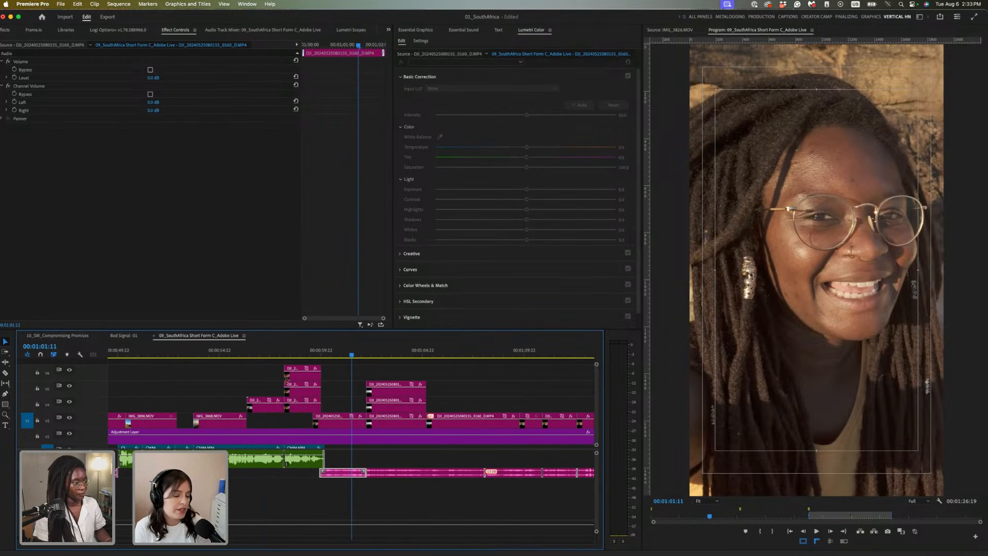
click(344, 422)
click(579, 105)
drag(513, 167, 533, 168)
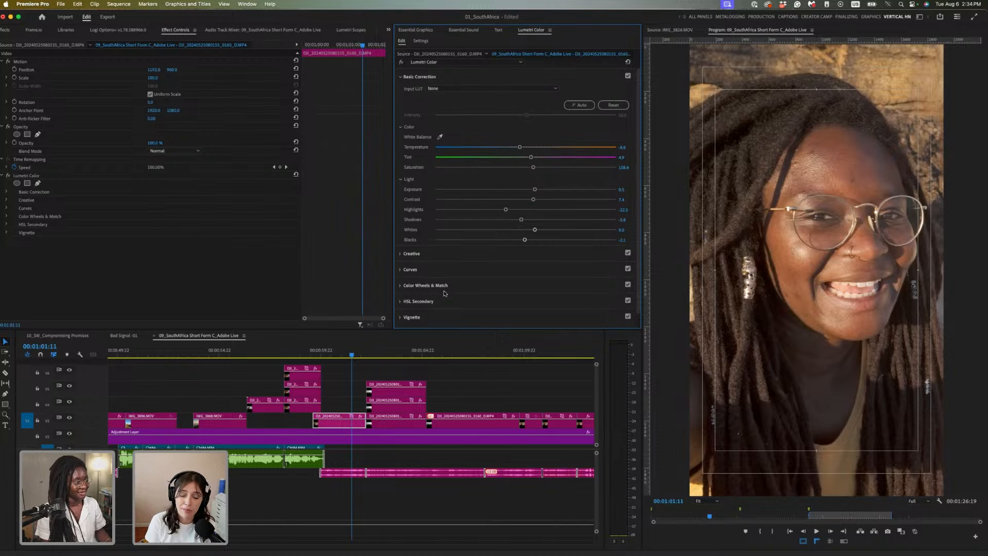
Auto-correct the mountain clip, raise saturation to about 107.5, and show Lumetri Scopes
click(395, 355)
click(411, 393)
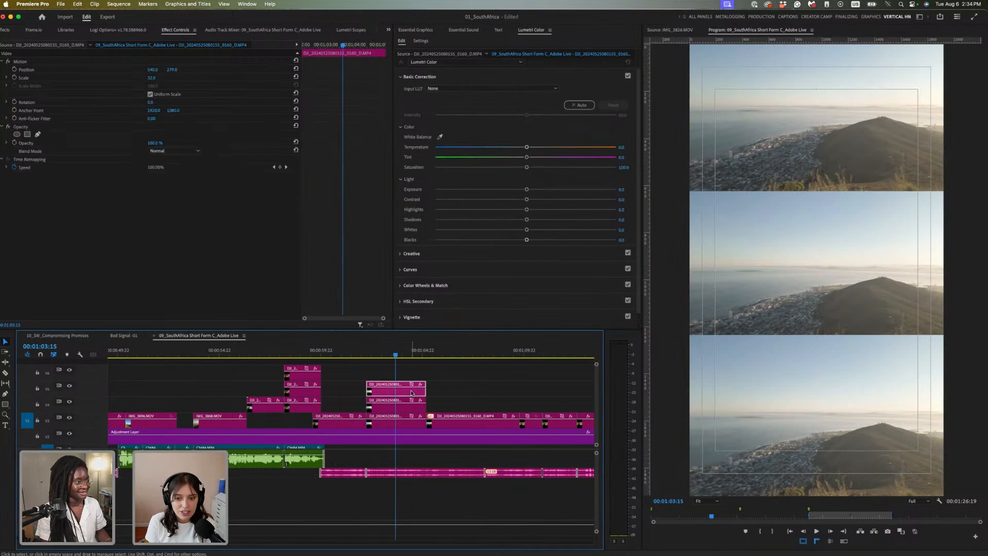
click(583, 108)
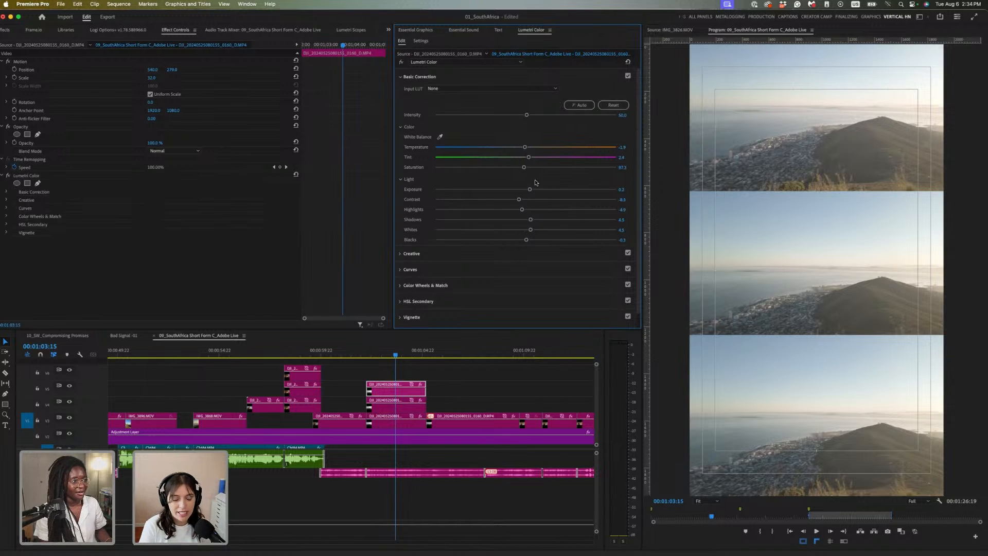
drag(524, 168, 537, 167)
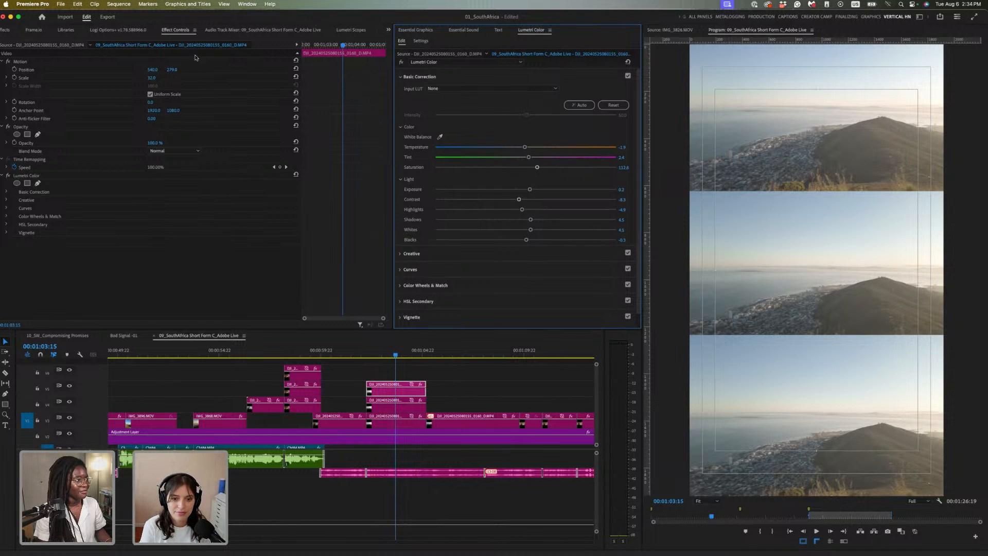
click(360, 30)
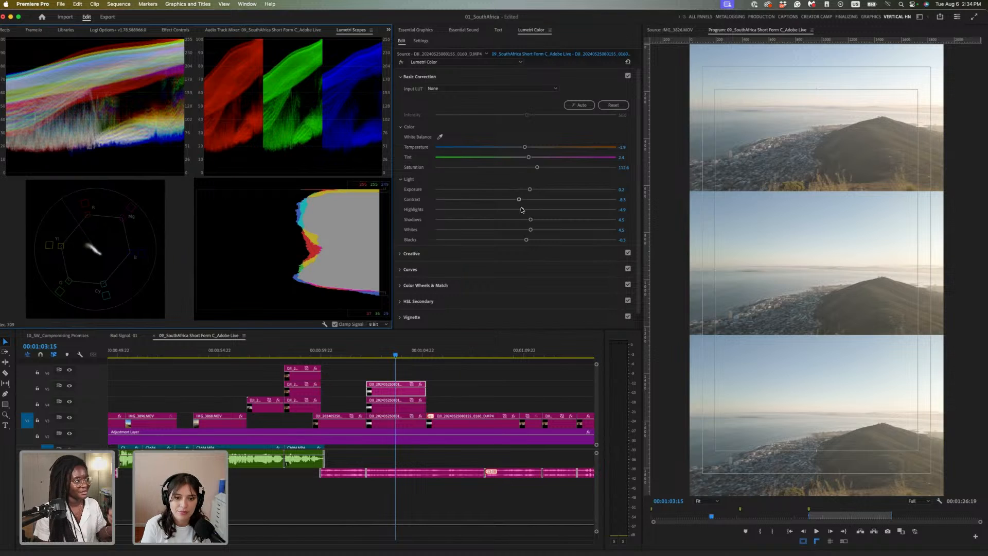
Boost contrast and deepen highlights, whites (-7.2) and blacks (-36.1), then return to Effect Controls
drag(519, 200, 500, 243)
click(524, 210)
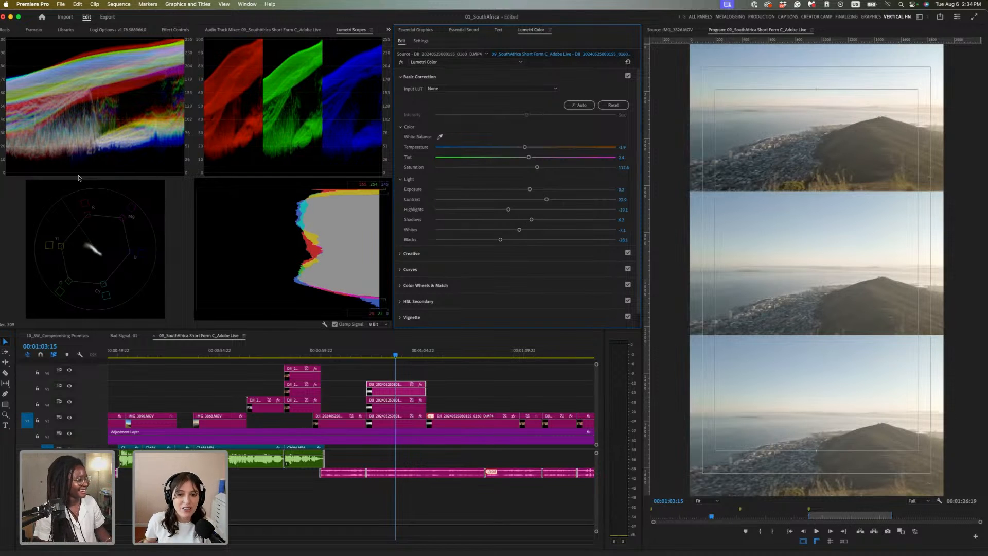
key(shift+5)
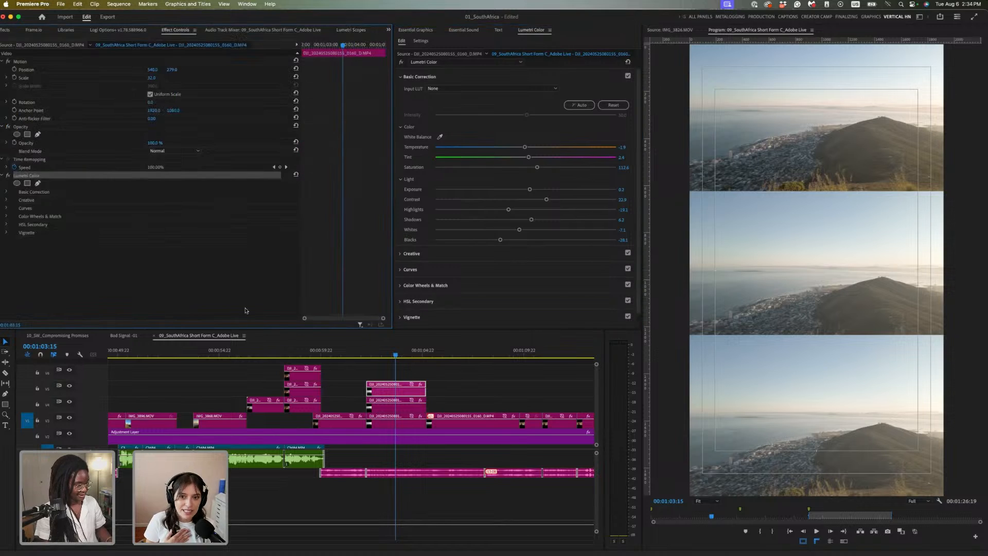
click(400, 409)
shift+click(401, 421)
click(413, 353)
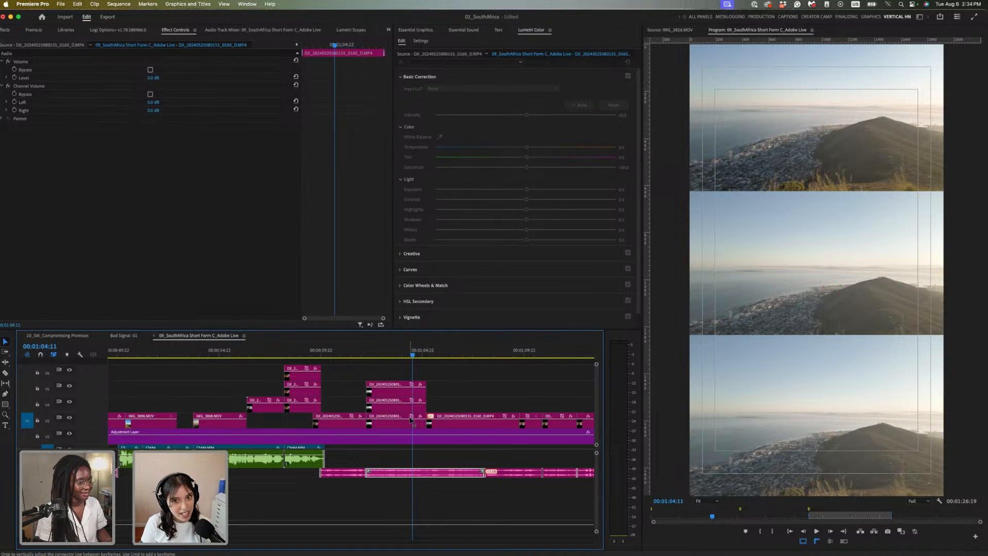
key(space)
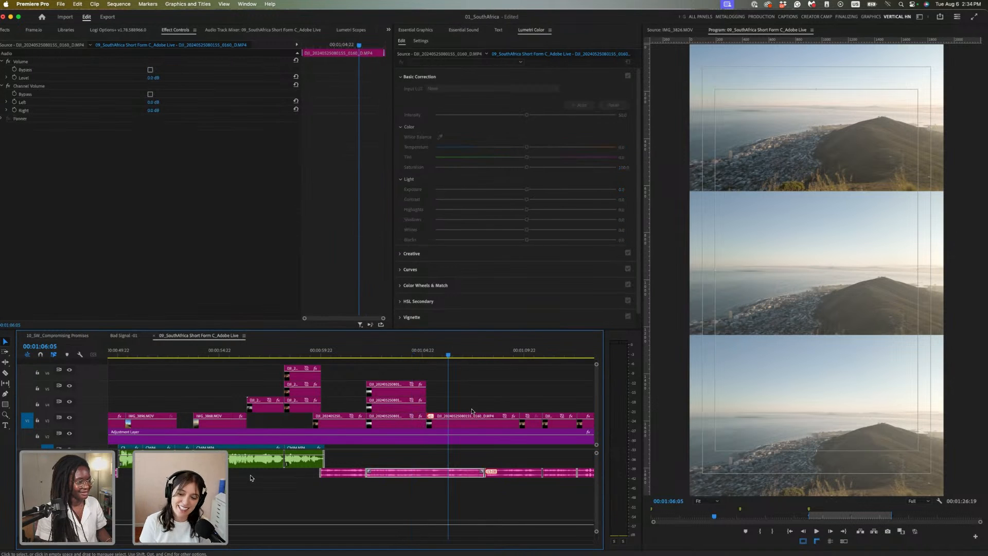
click(474, 420)
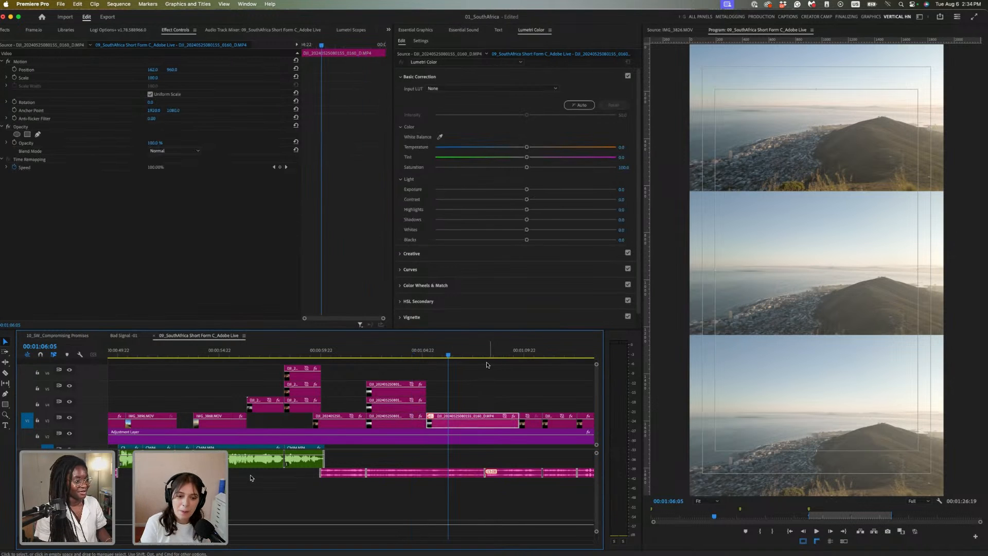
click(913, 534)
Copy the graded mountain clip's Lumetri look and paste it onto the selfie clip at 01:10:10
click(404, 391)
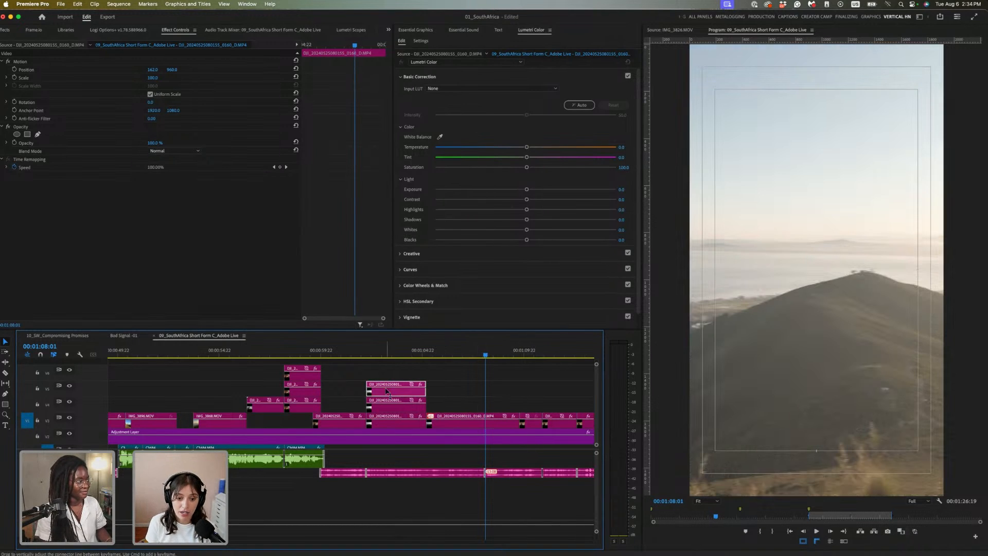
click(54, 174)
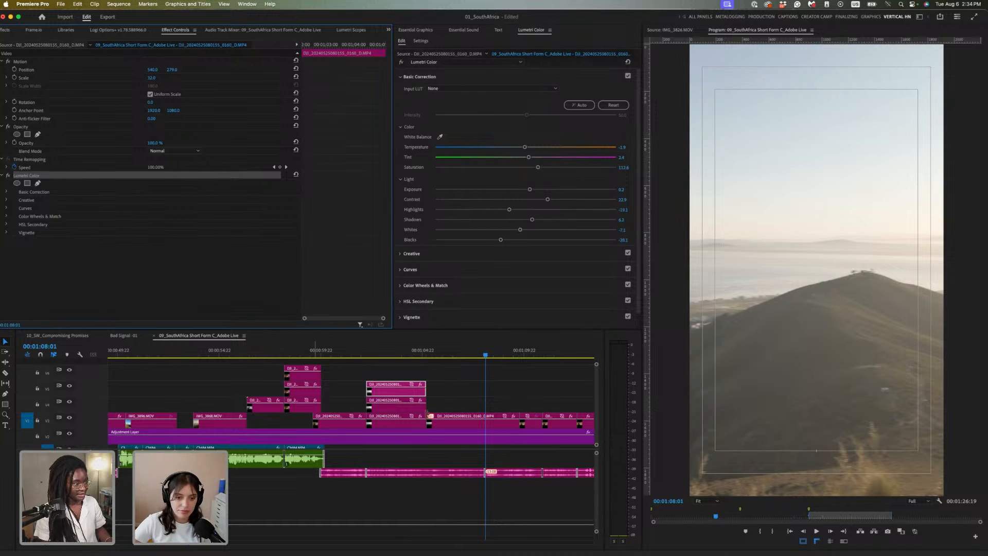
click(486, 421)
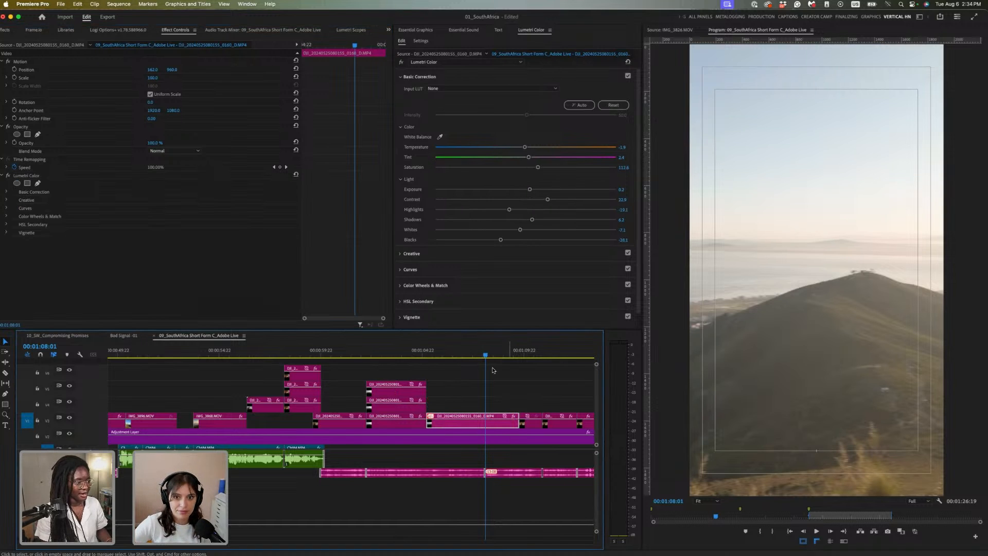
click(535, 353)
click(536, 423)
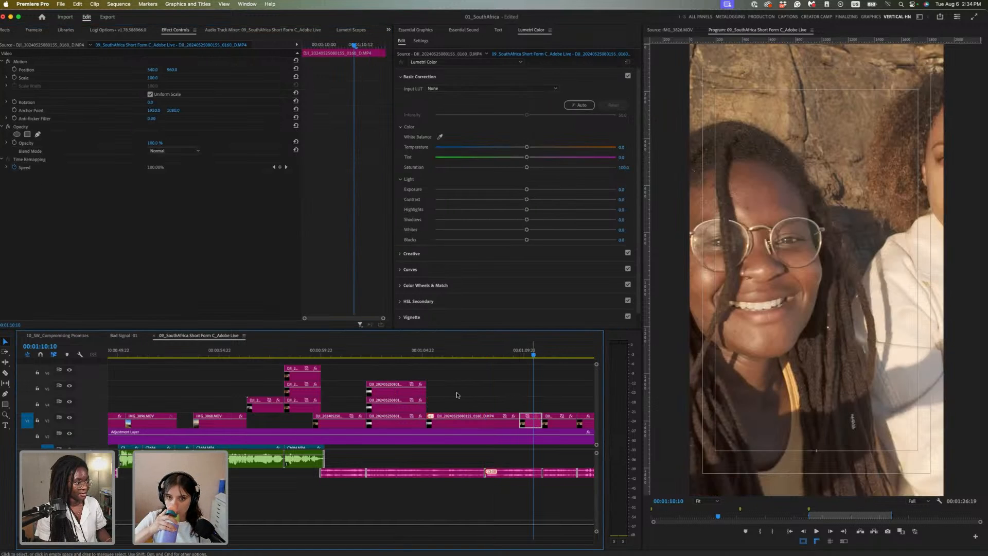
scroll(459, 402, right, 3)
scroll(459, 401, right, 3)
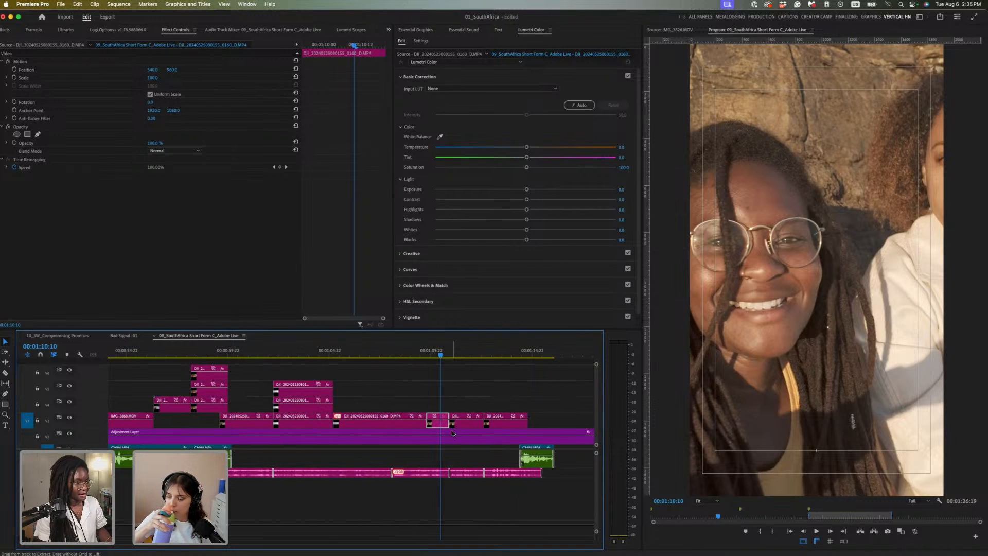
key(super+v)
Select the following short clips, zoom out to the full sequence, and save 01_SouthAfrica
click(469, 354)
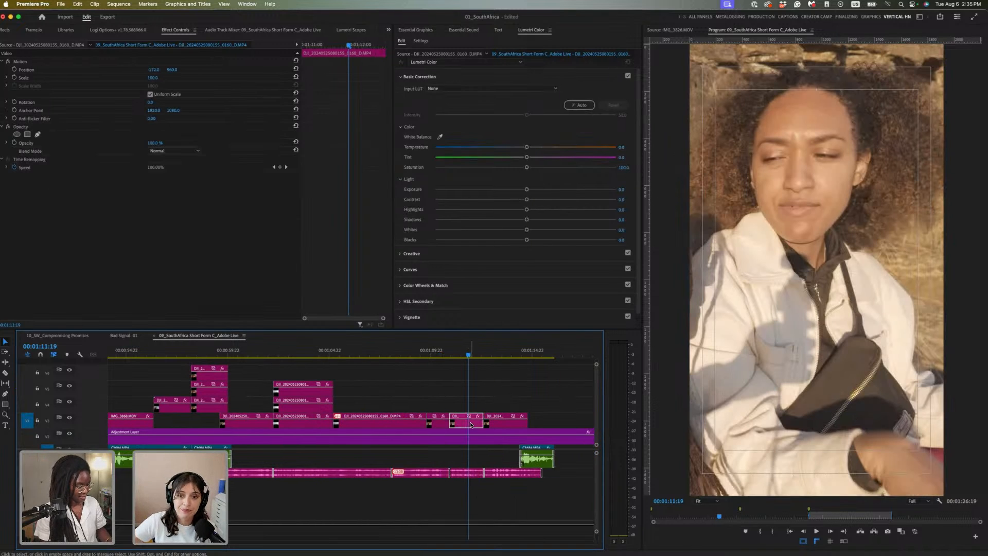
click(507, 351)
click(513, 421)
click(497, 350)
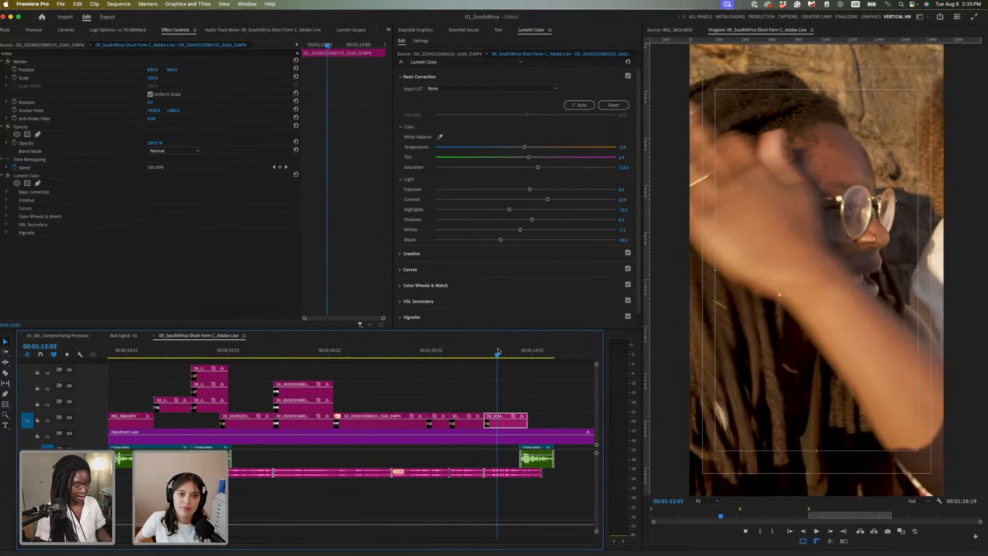
key(backslash)
key(super+s)
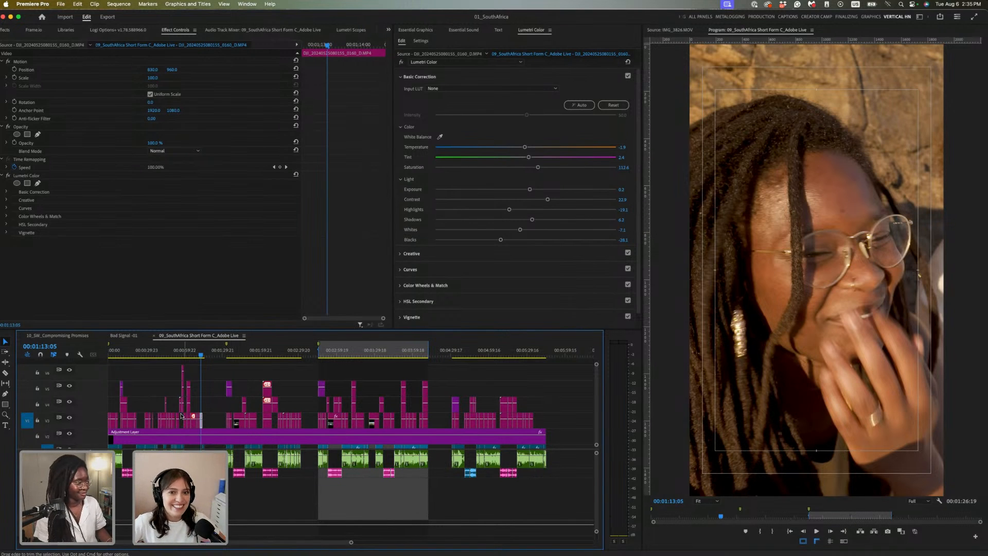
Split the adjustment layer at 01:16:00
key(Home)
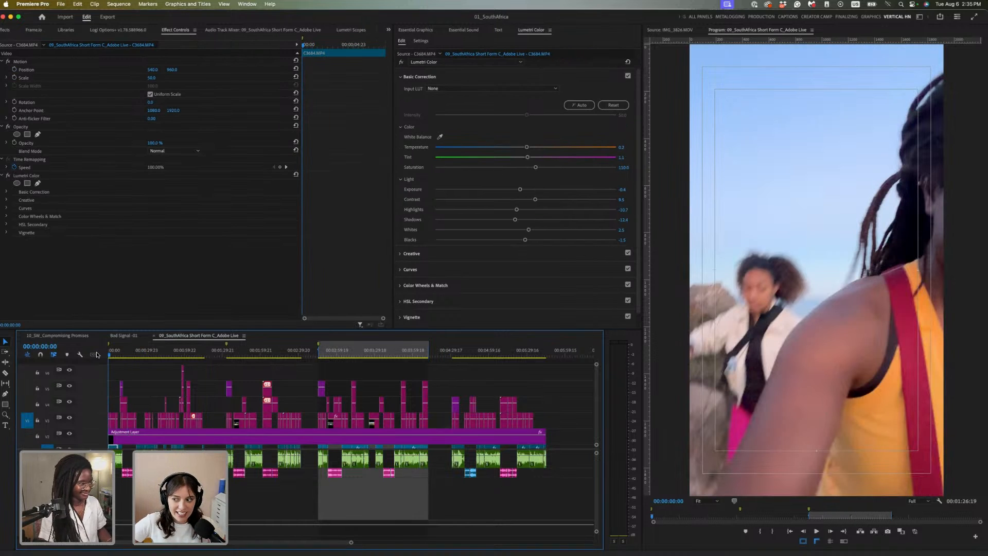
key(=)
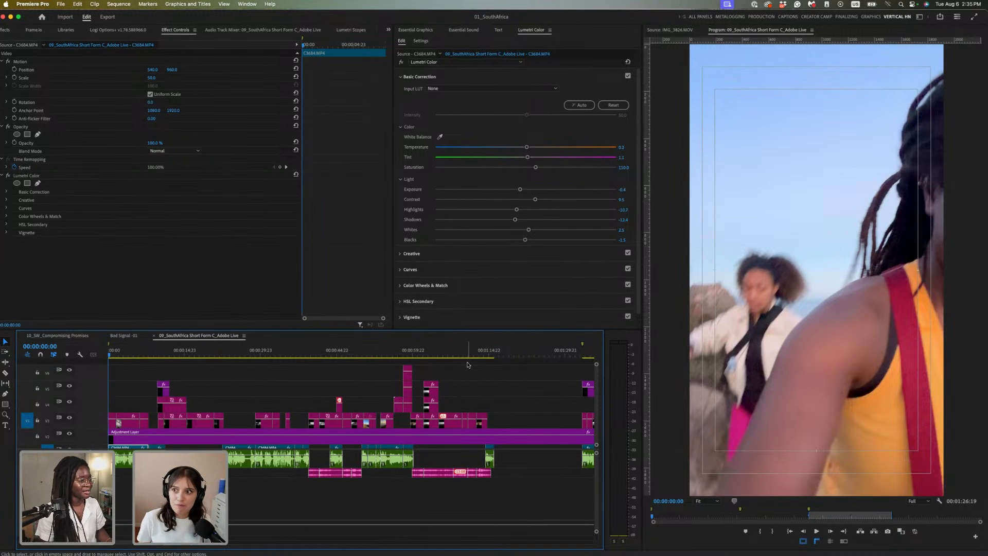
click(495, 352)
drag(497, 351, 495, 353)
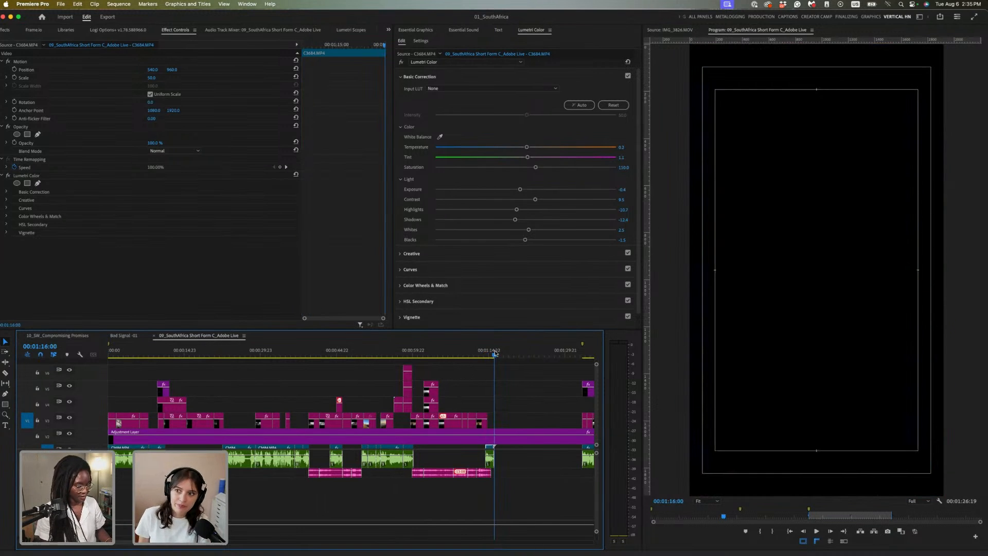
key(super+k)
Play the sequence from the start, save, and trim the later adjustment piece to start later
mouse_move(110, 352)
mouse_down()
mouse_move(129, 352)
mouse_move(109, 354)
mouse_up()
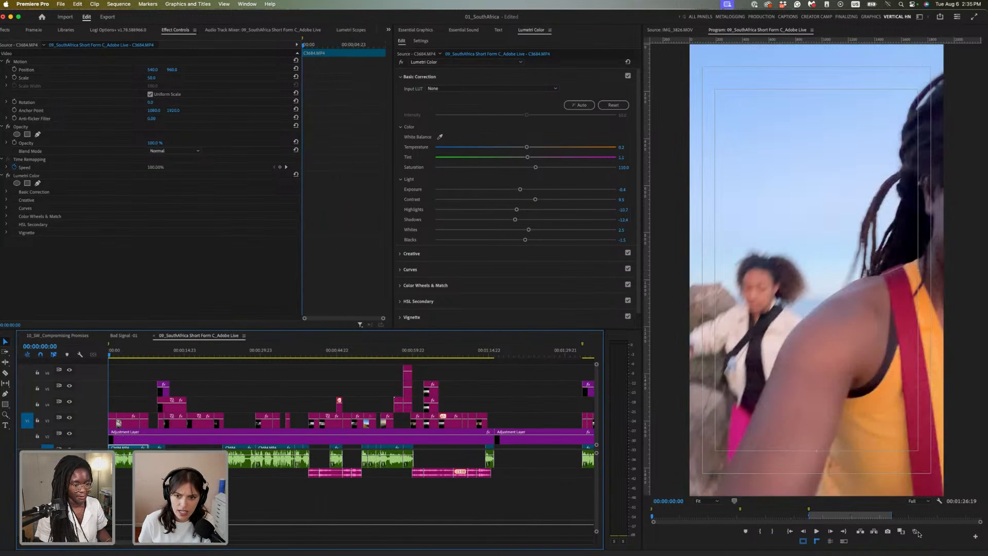
click(916, 532)
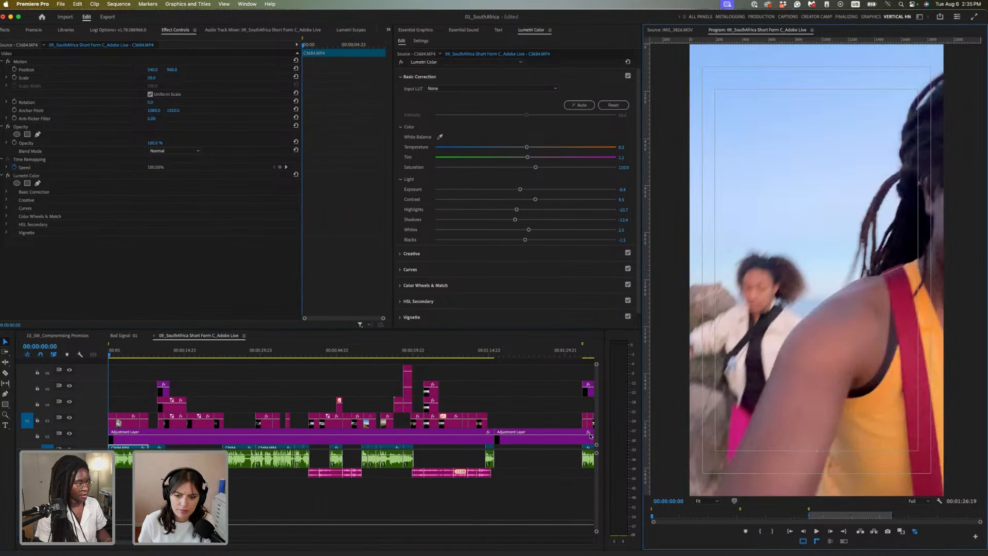
scroll(201, 394, down, 1)
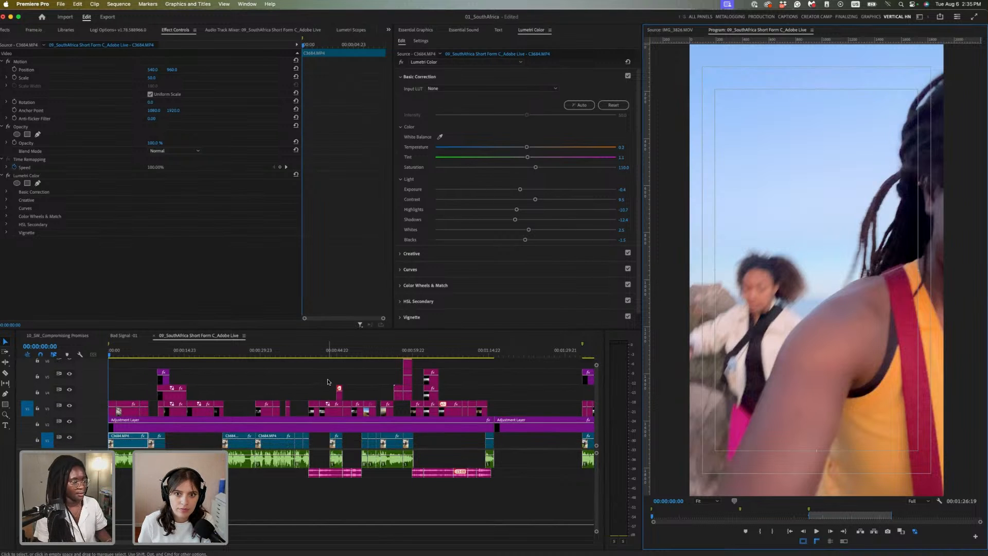
key(space)
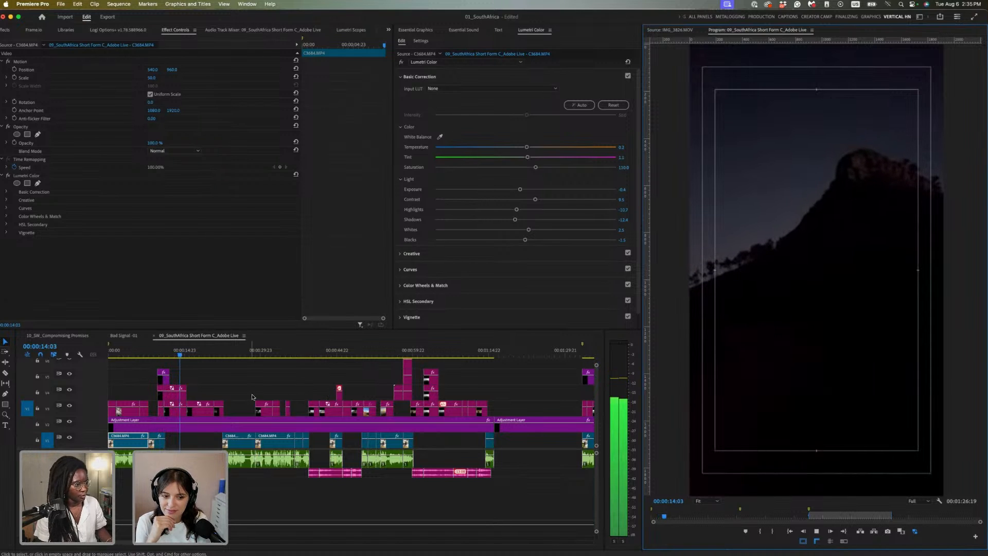
key(space)
key(super+s)
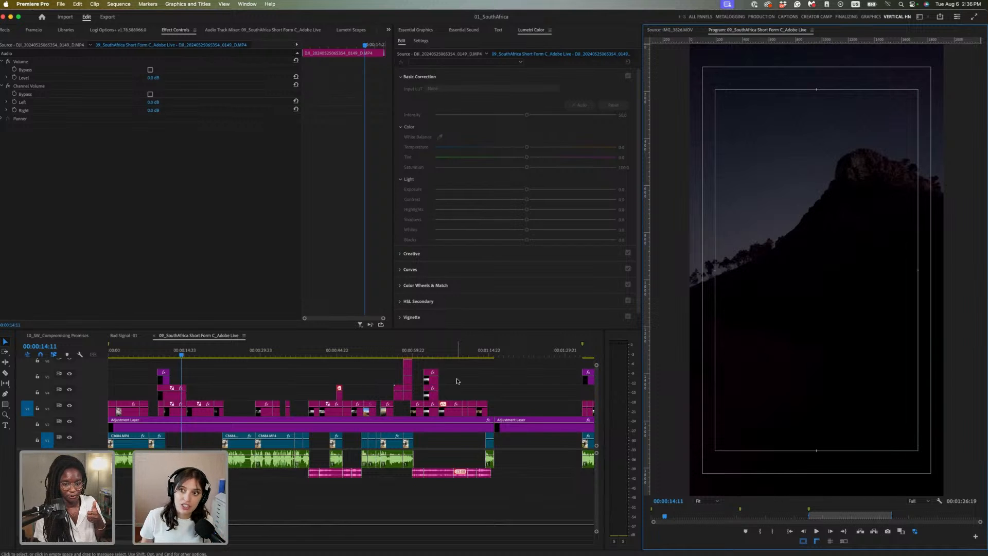
click(497, 432)
drag(496, 431, 518, 430)
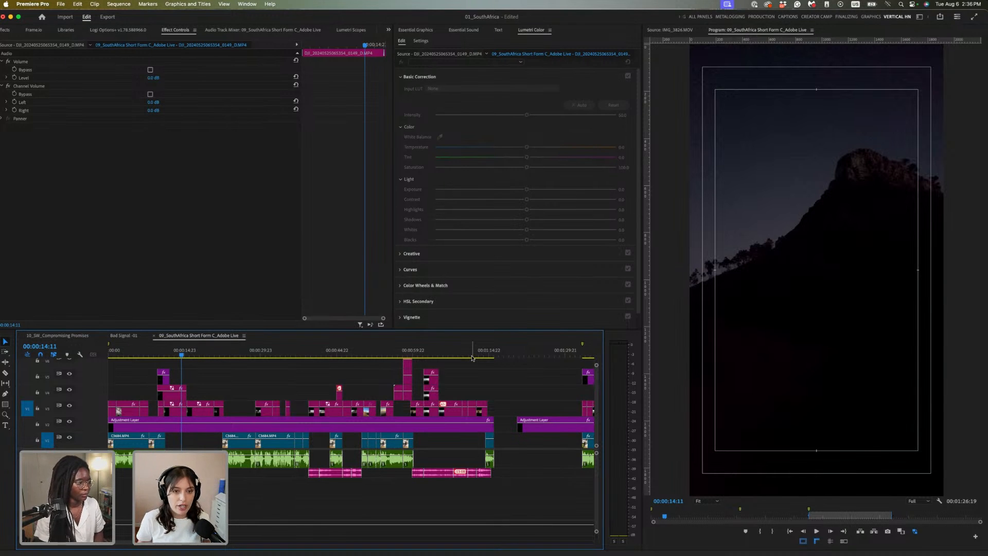
Scrub the opening shots and select the V2 Adjustment Layer to show its neutral Lumetri Color
scroll(486, 429, up, 1)
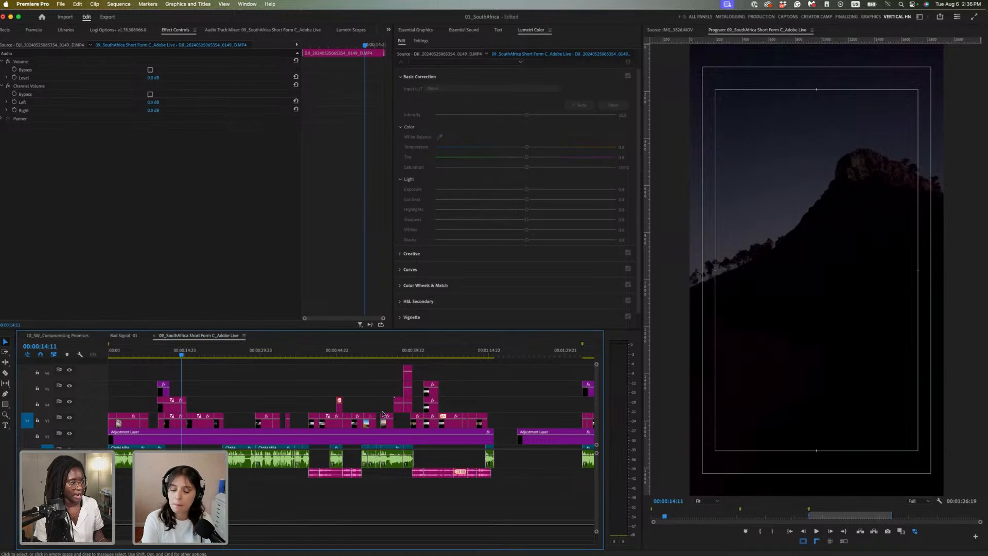
scroll(335, 388, down, 1)
scroll(320, 404, up, 1)
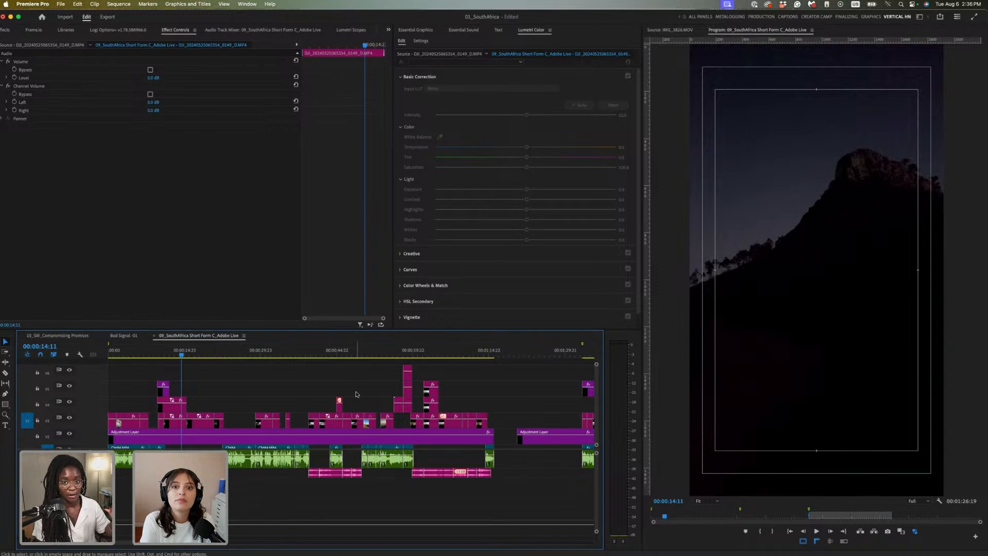
scroll(289, 395, down, 2)
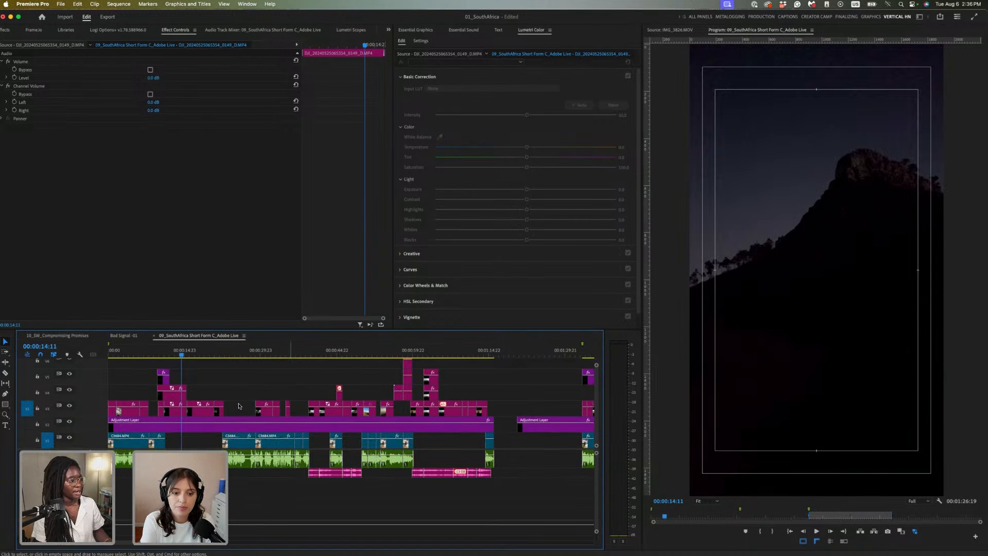
click(149, 351)
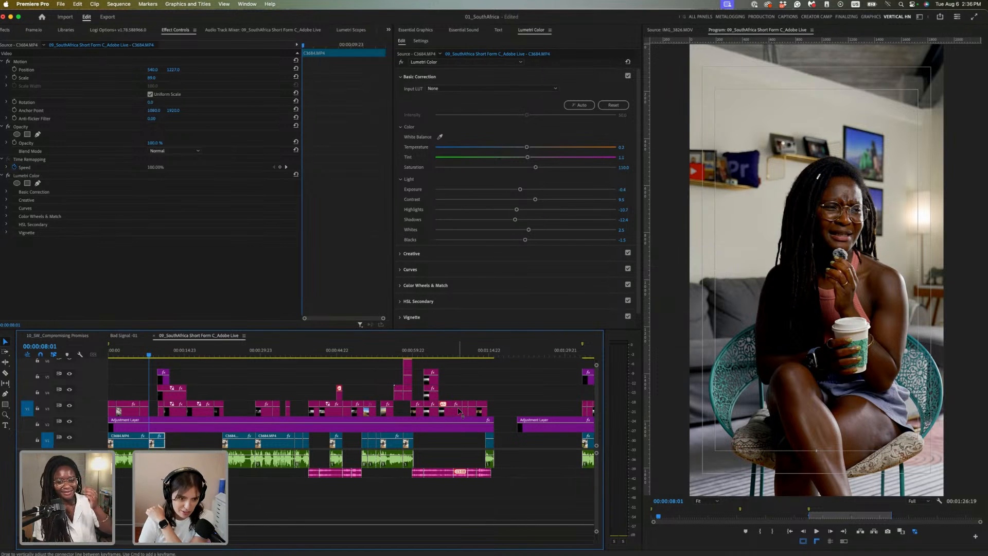
click(263, 395)
click(170, 355)
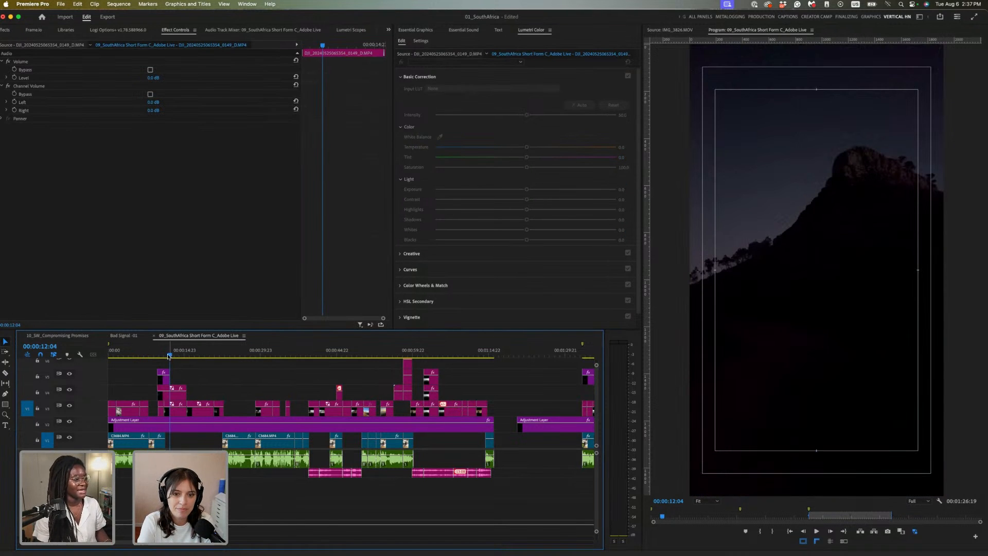
scroll(301, 390, up, 1)
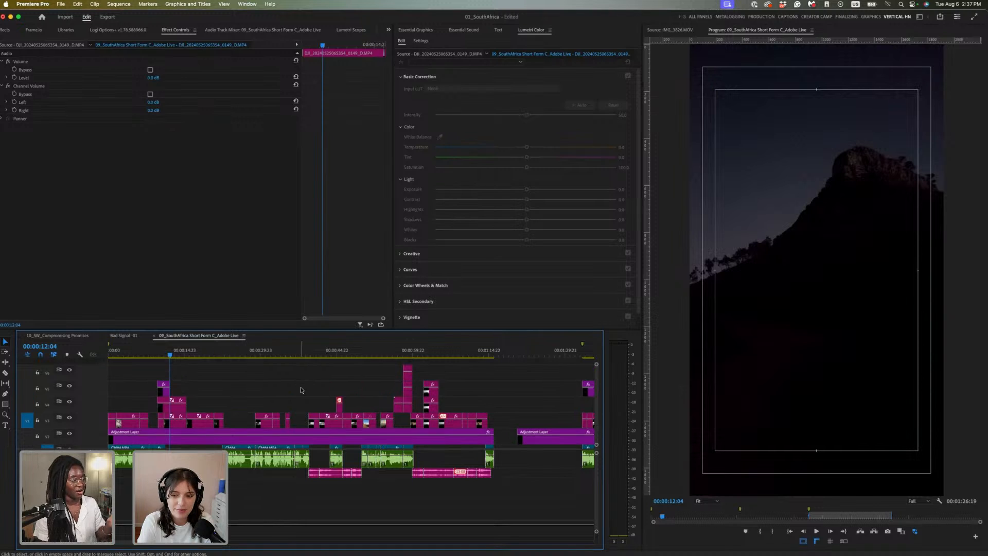
click(197, 438)
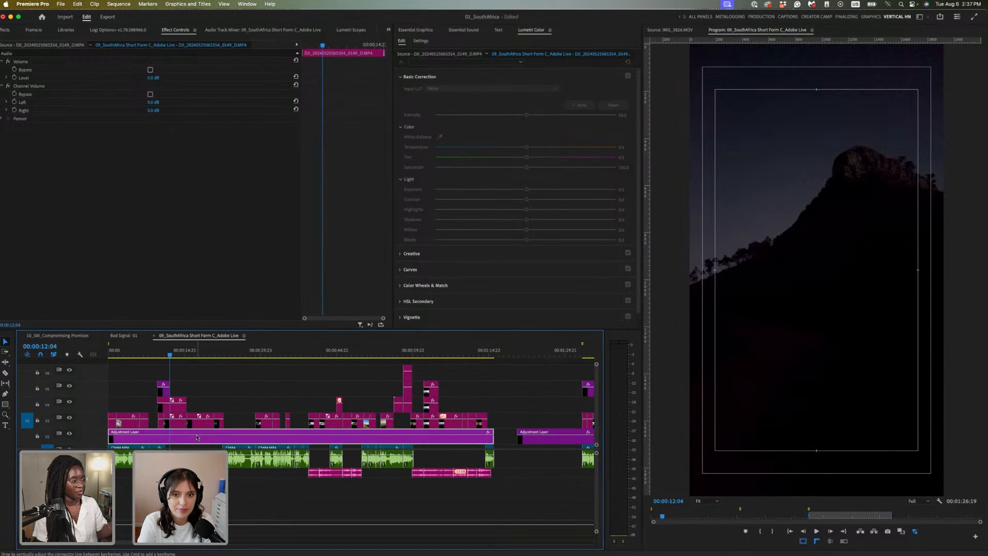
click(131, 354)
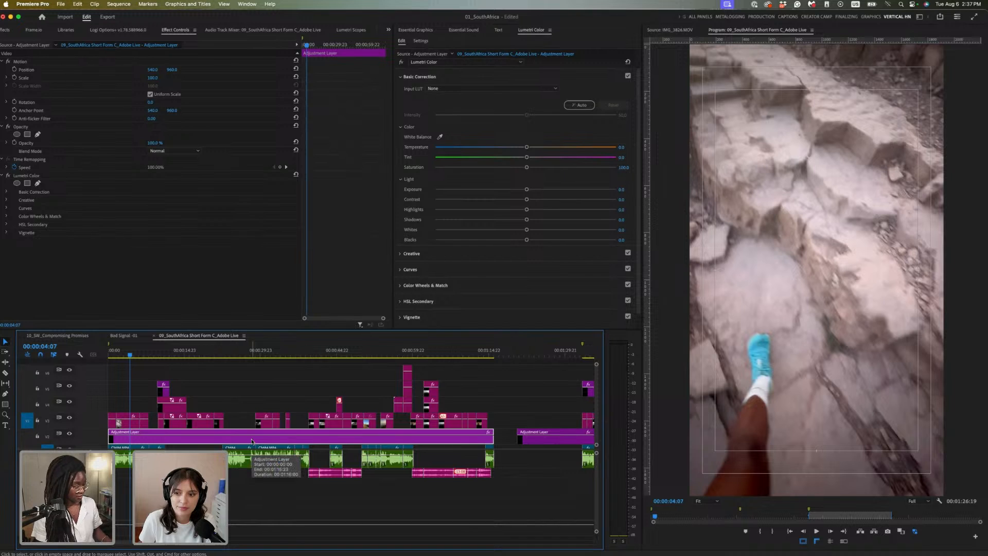
Move the adjustment layer onto a new top track V7 and view its curves and creative controls
drag(251, 441, 258, 368)
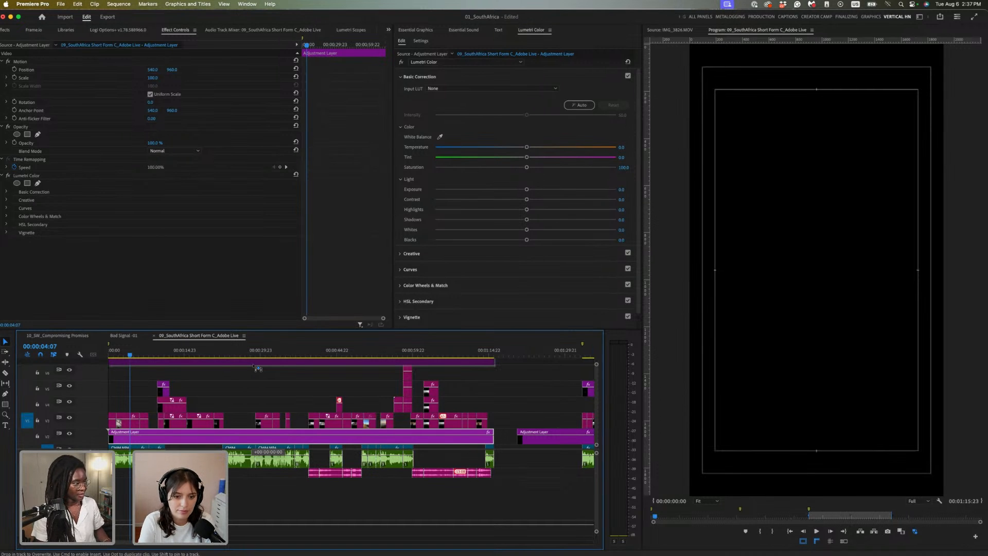
drag(257, 368, 261, 369)
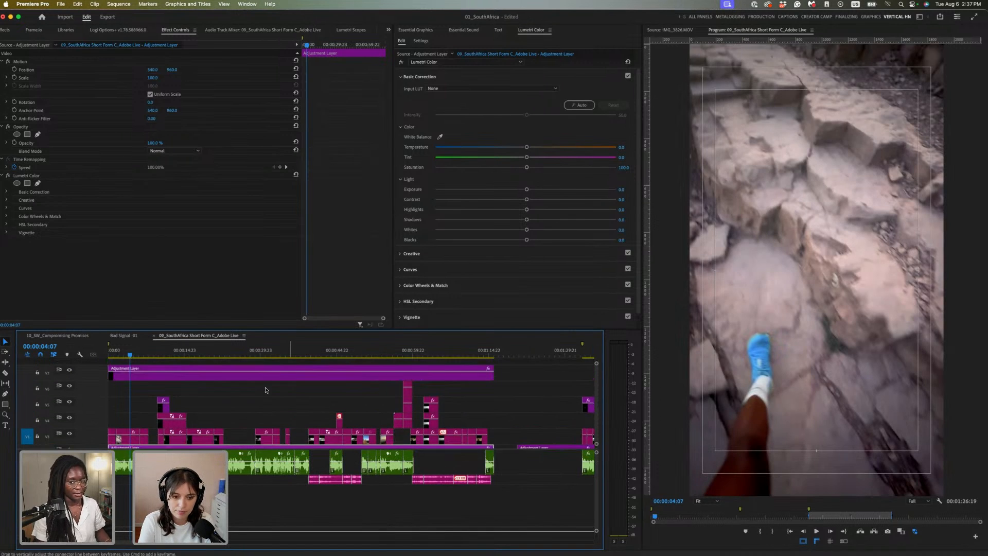
click(122, 355)
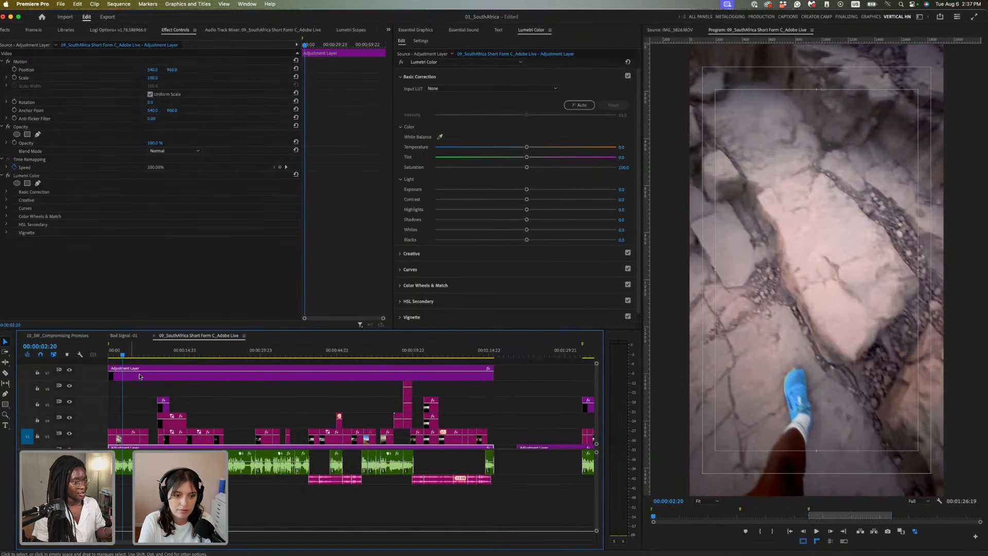
click(140, 376)
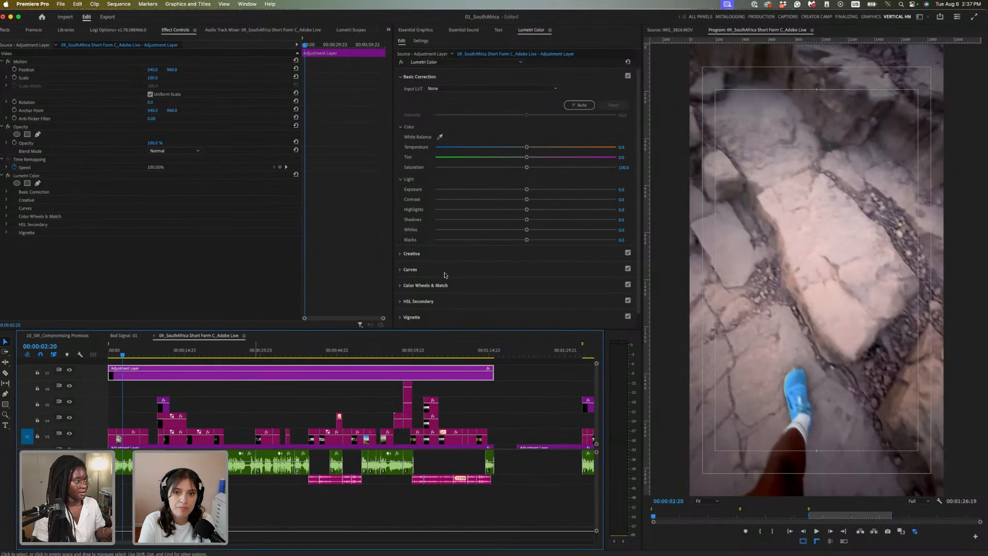
scroll(447, 275, down, 1)
click(402, 255)
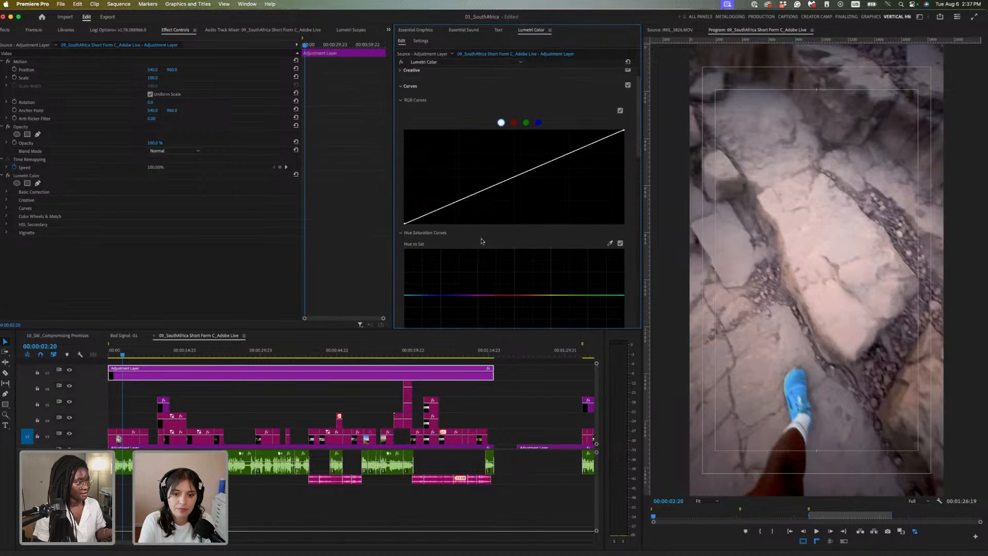
scroll(481, 243, down, 5)
scroll(403, 82, up, 5)
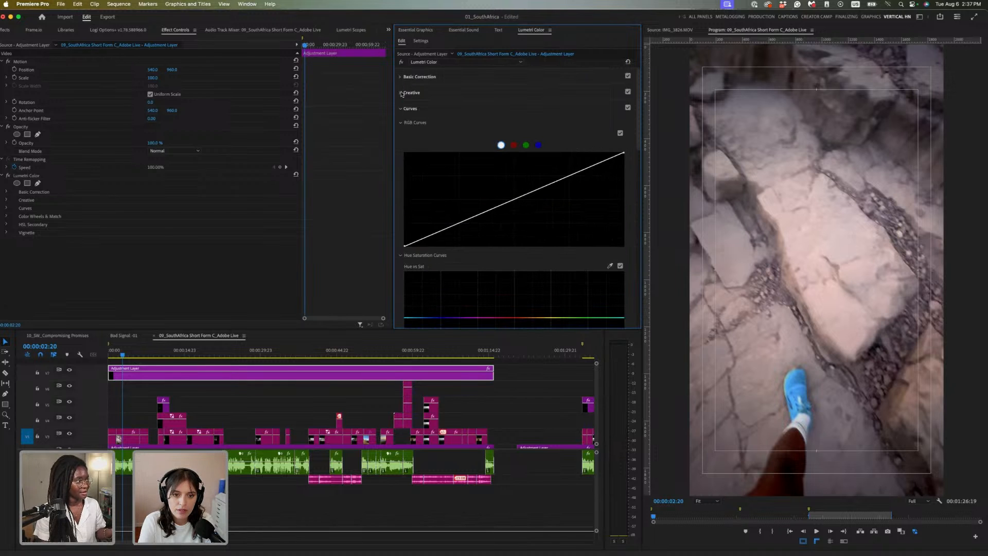
click(486, 95)
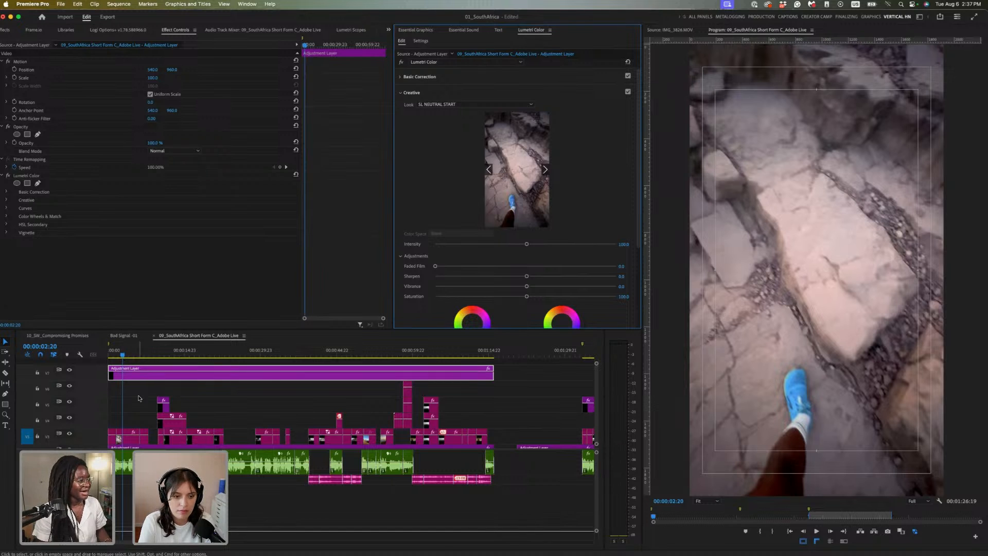
Split the V7 adjustment layer at 00:00:08:01
drag(156, 354, 149, 353)
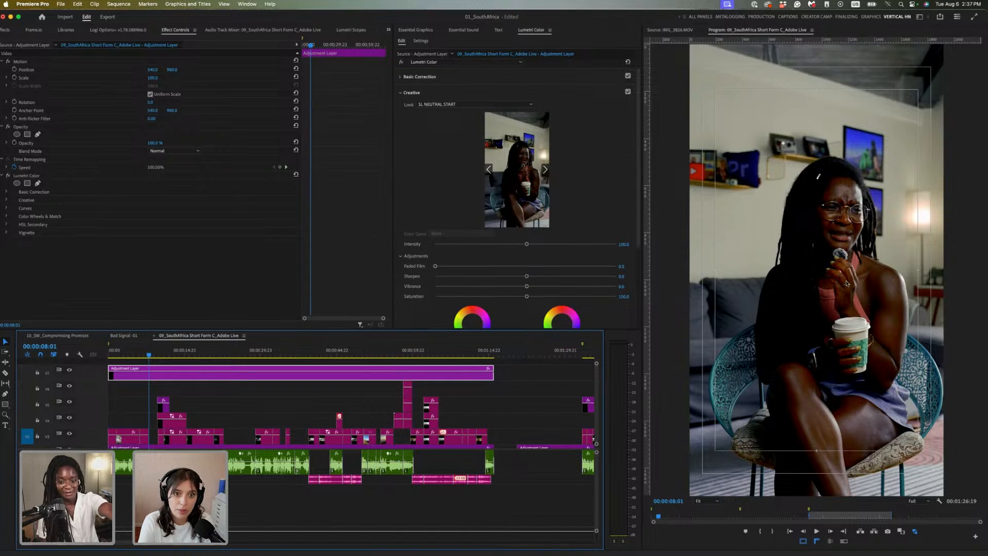
scroll(205, 408, down, 4)
scroll(209, 412, up, 4)
key(super+k)
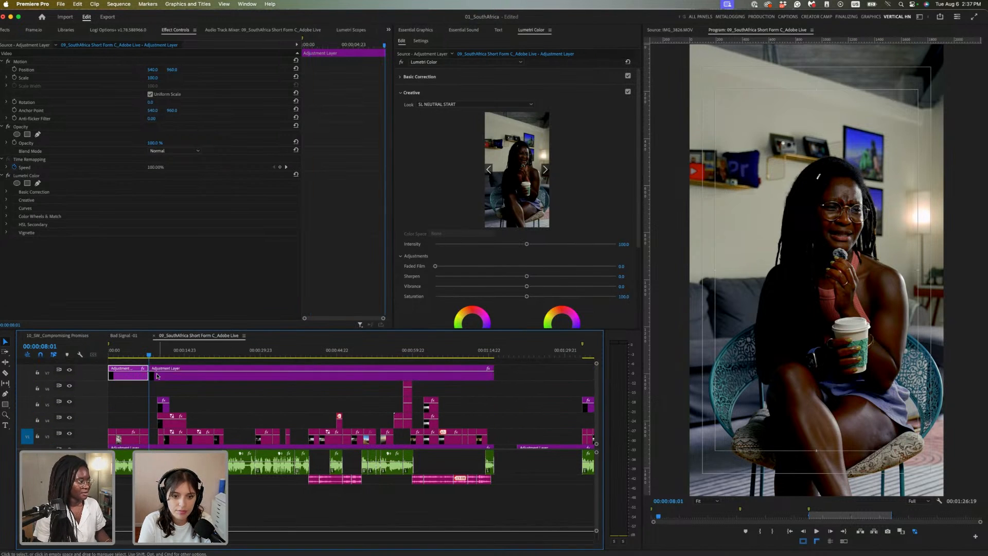
Trim the second adjustment piece to start later and scrub the opening shots to preview
drag(153, 374, 156, 374)
scroll(252, 424, down, 2)
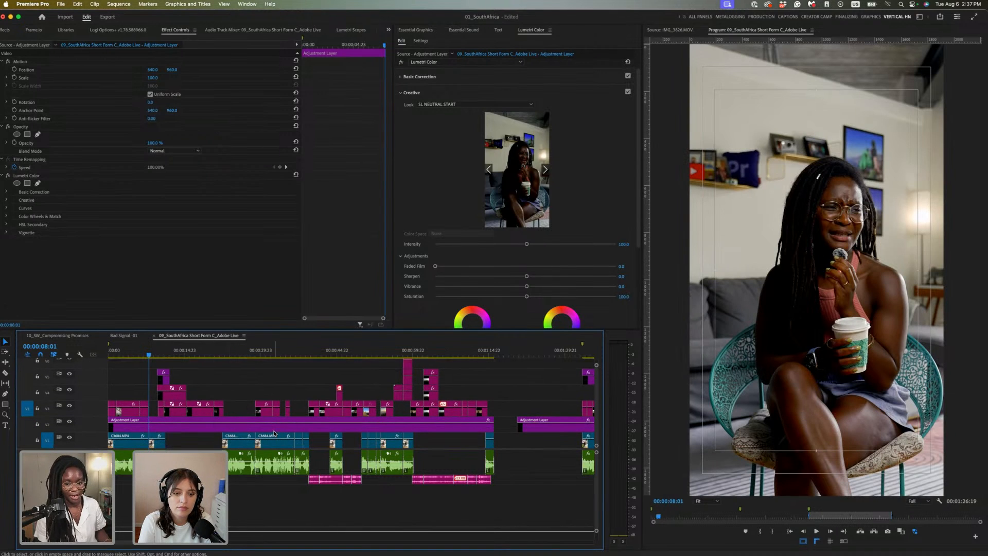
scroll(148, 355, up, 2)
click(135, 354)
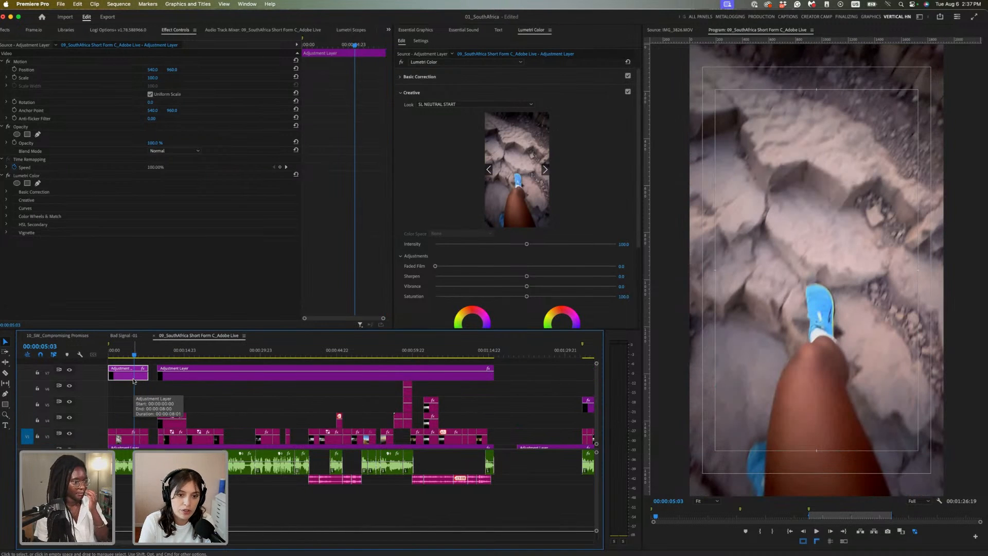
click(130, 355)
drag(132, 356, 170, 359)
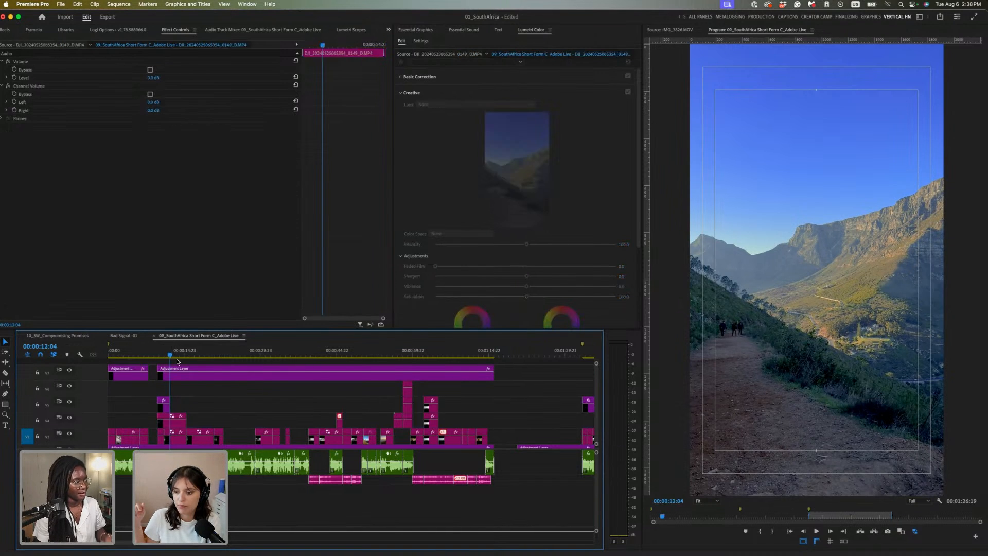
scroll(245, 404, down, 3)
scroll(246, 396, up, 3)
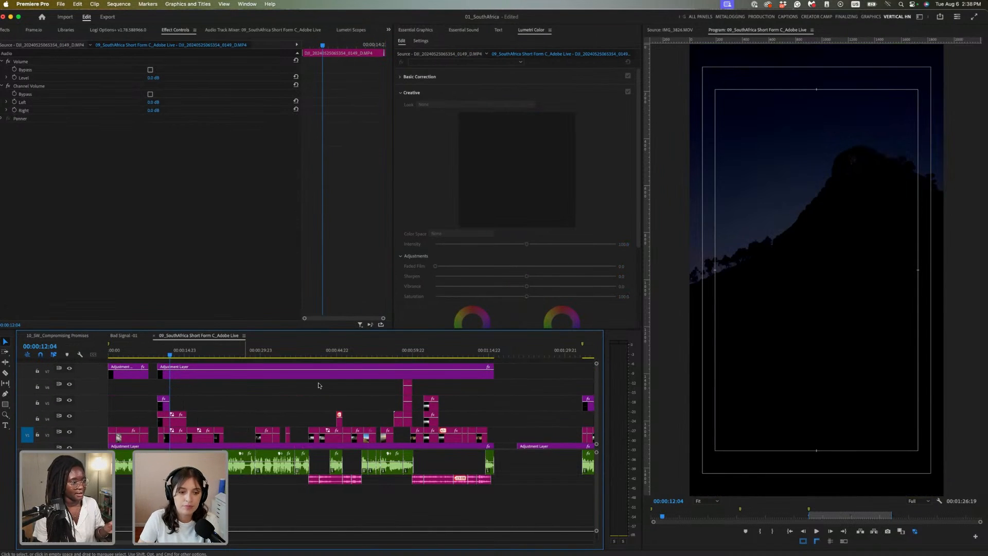
Delete both adjustment-layer pieces from V7
drag(513, 369, 113, 373)
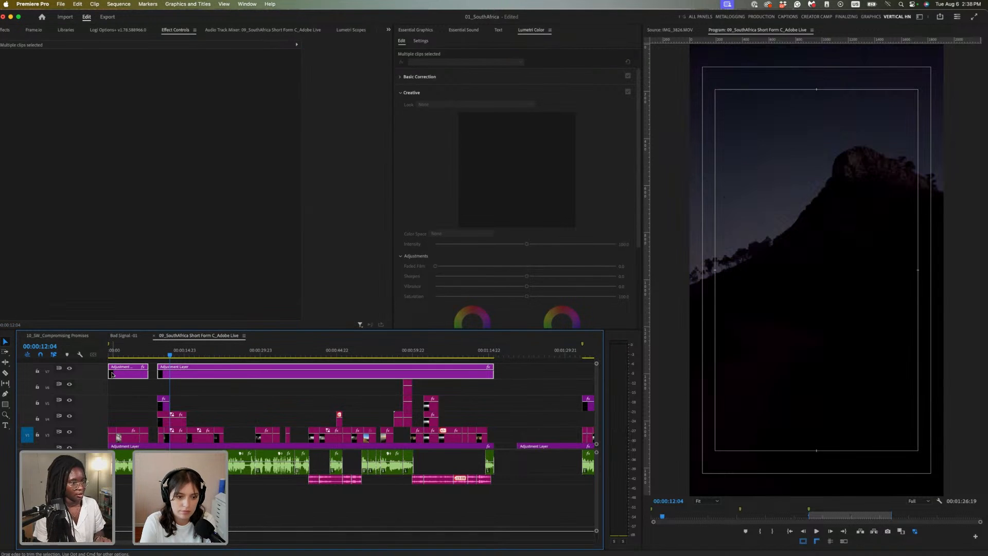
key(Delete)
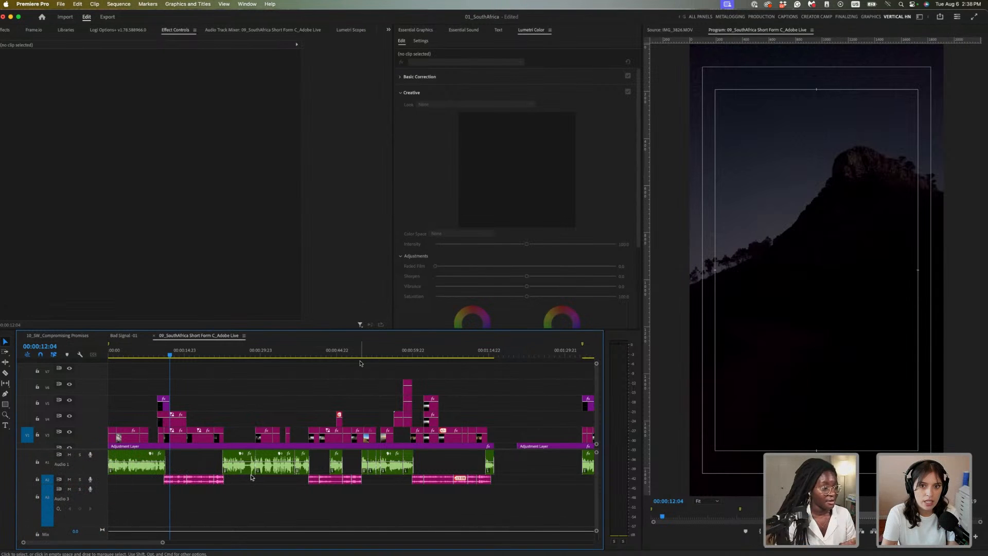
scroll(462, 383, down, 2)
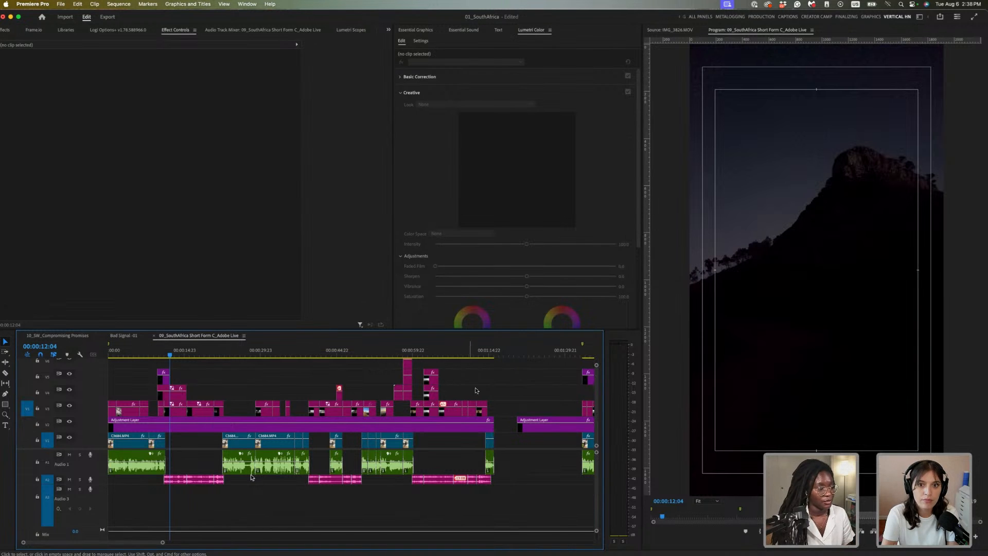
scroll(298, 406, up, 2)
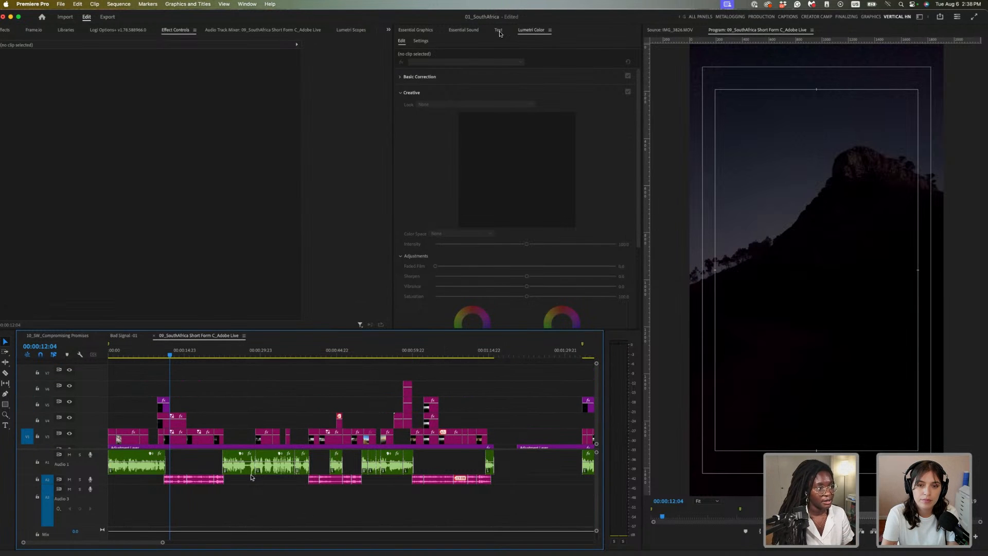
Bring up the Text panel's Transcript tab and save the project
click(498, 30)
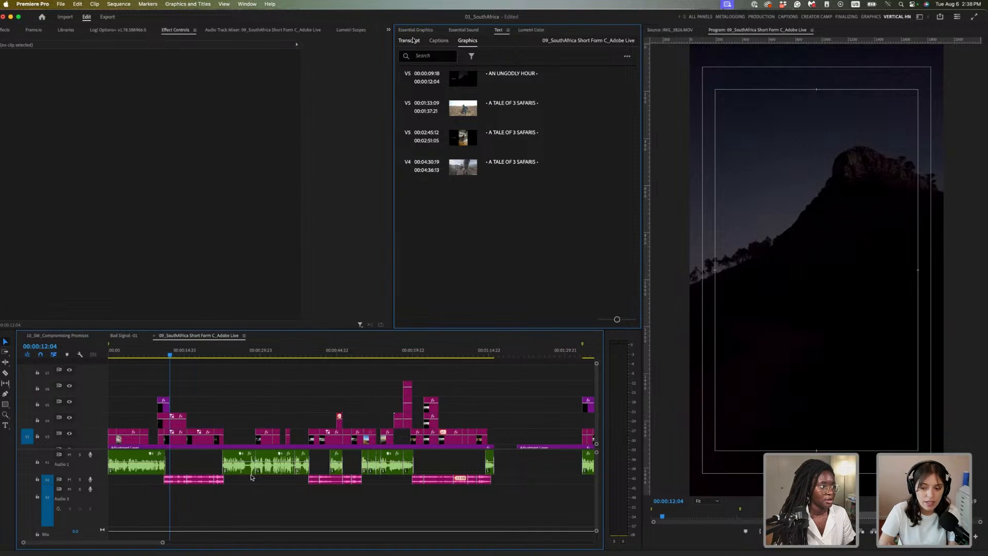
click(409, 40)
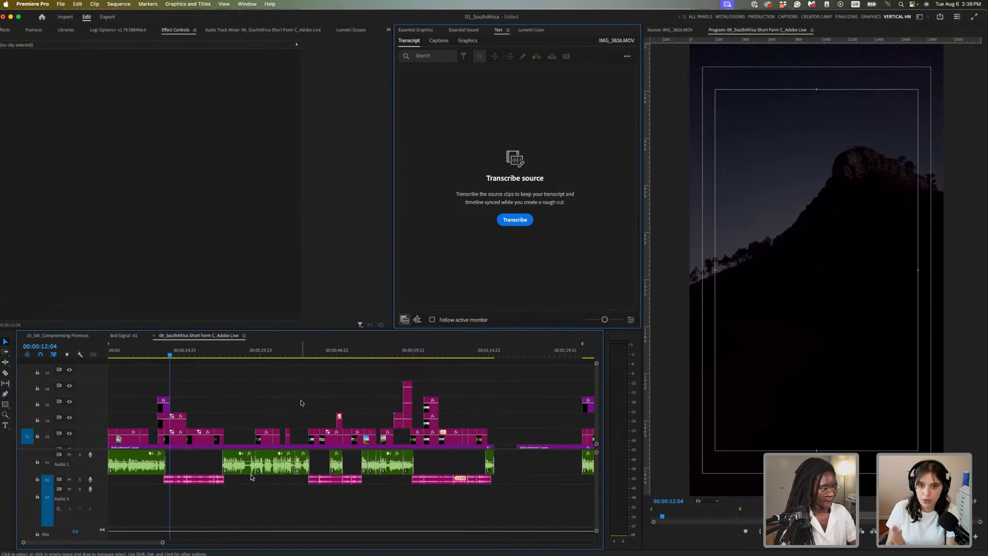
key(super+s)
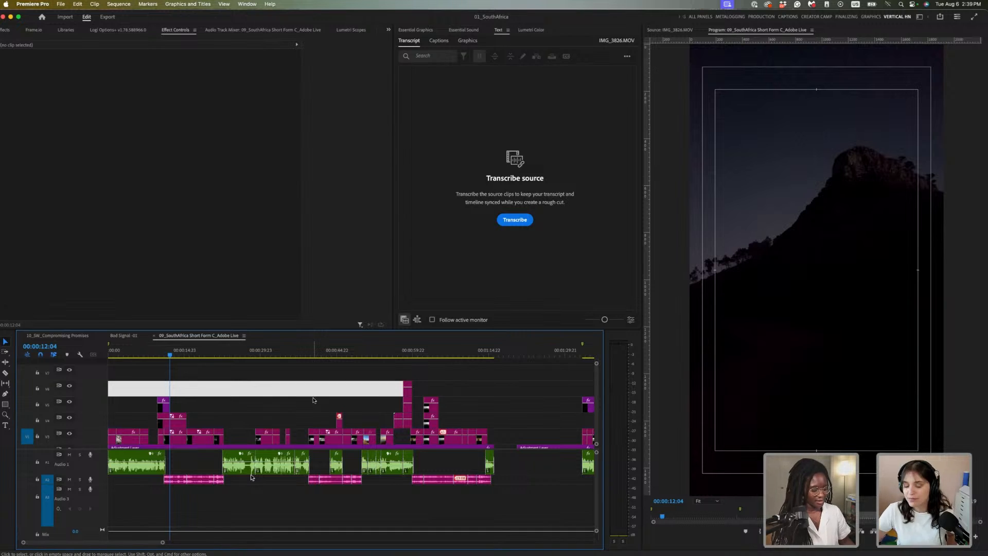
Show the whole-sequence transcript, which lists 11 source clips not yet transcribed
key(minus)
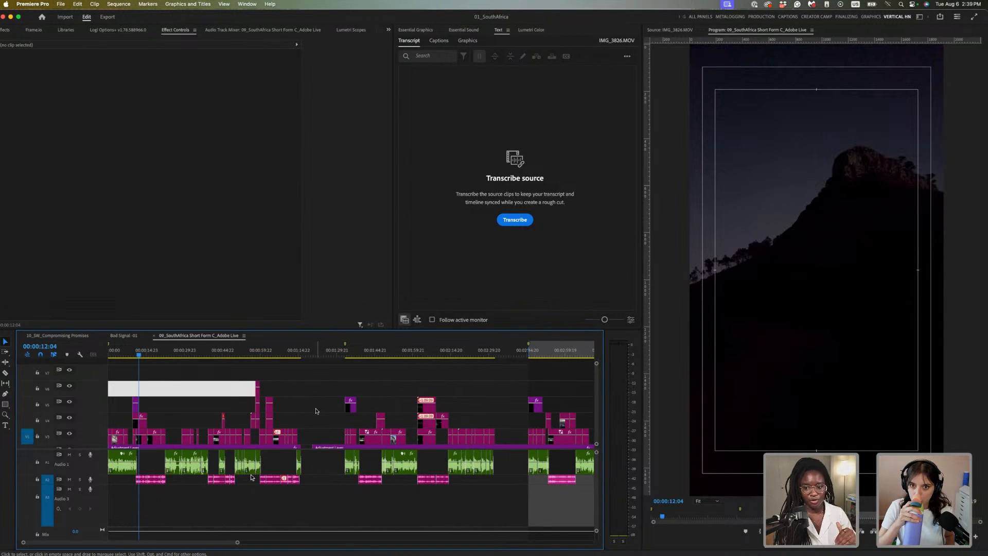
click(190, 353)
key(=)
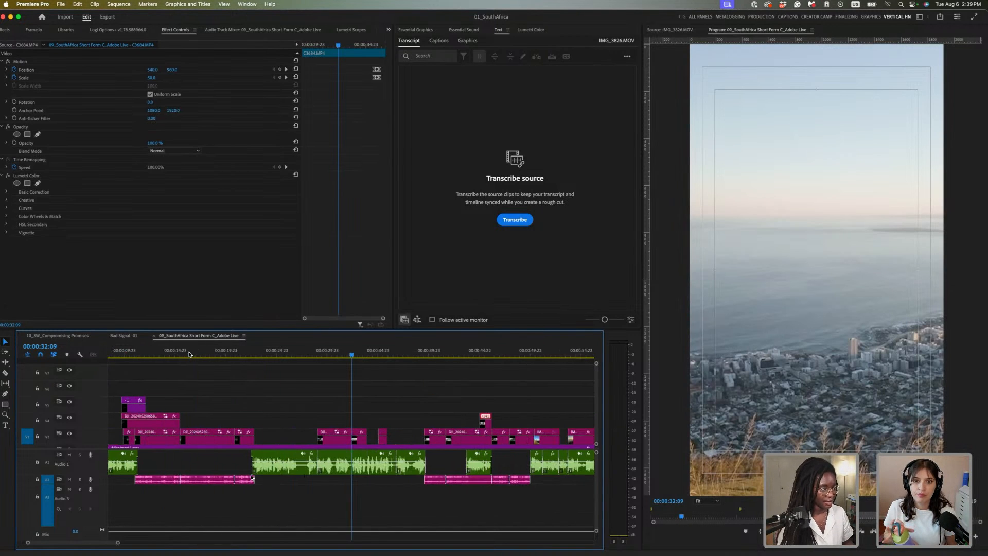
key(minus)
key(minus)
key(minus)
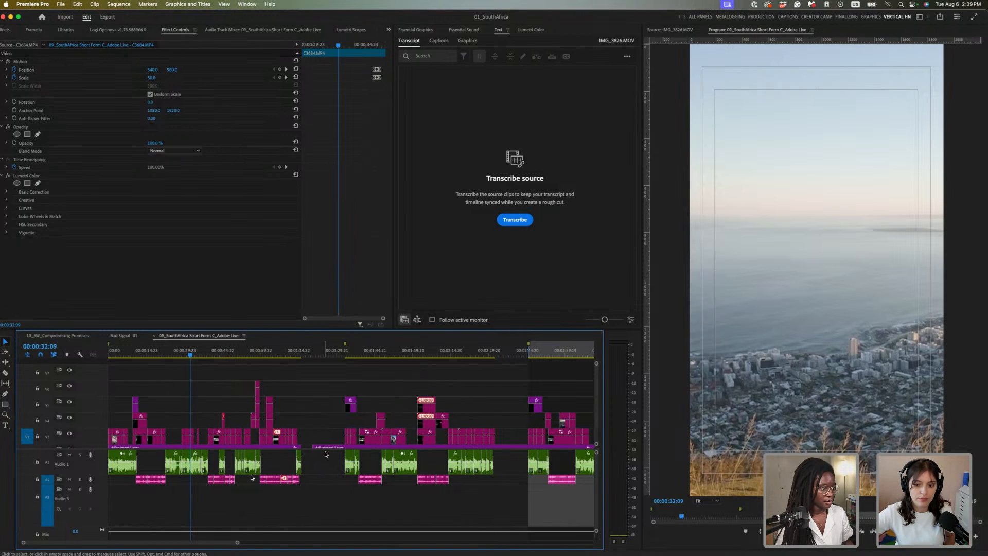
click(321, 467)
drag(325, 462, 144, 469)
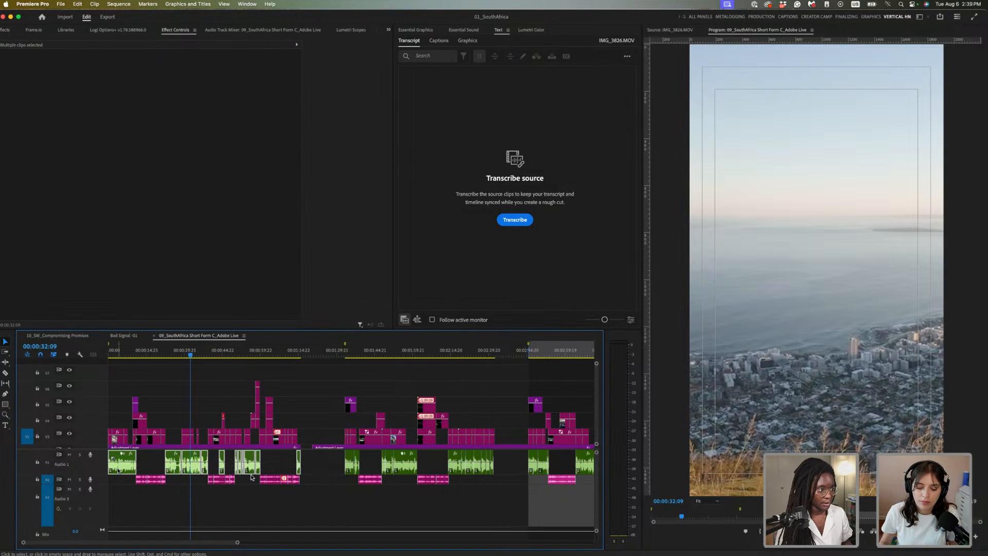
click(327, 467)
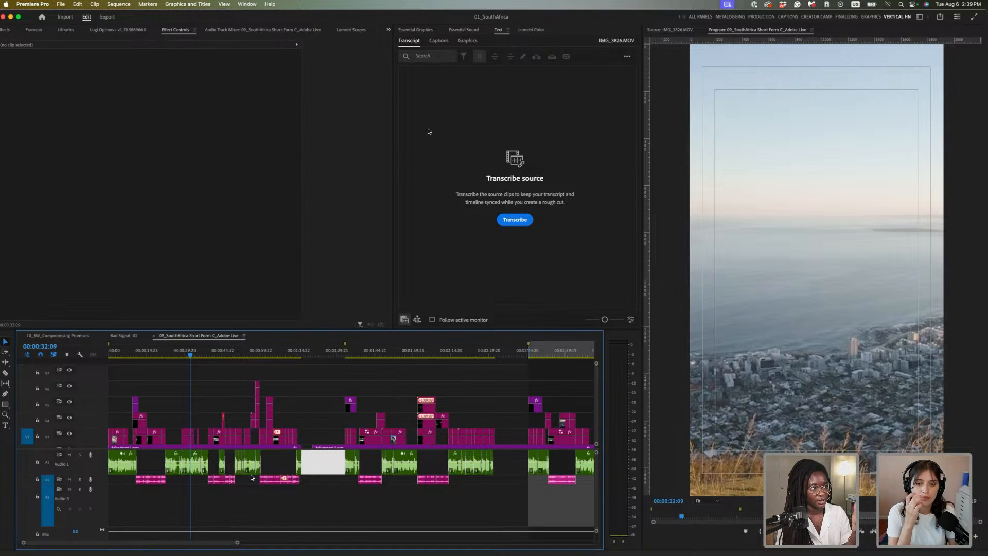
click(418, 322)
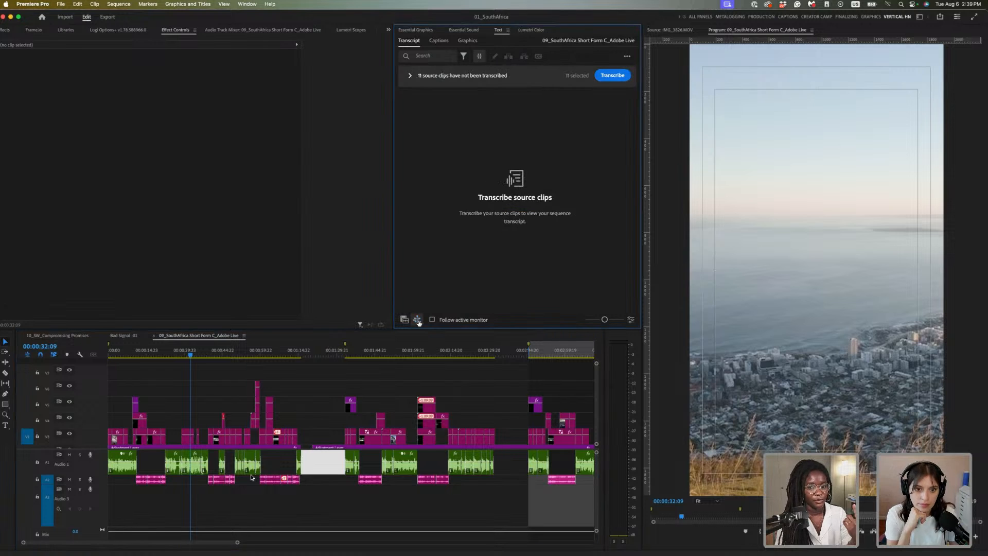
Expand the list of 11 untranscribed source clips and deselect all of them
click(410, 76)
scroll(506, 226, down, 2)
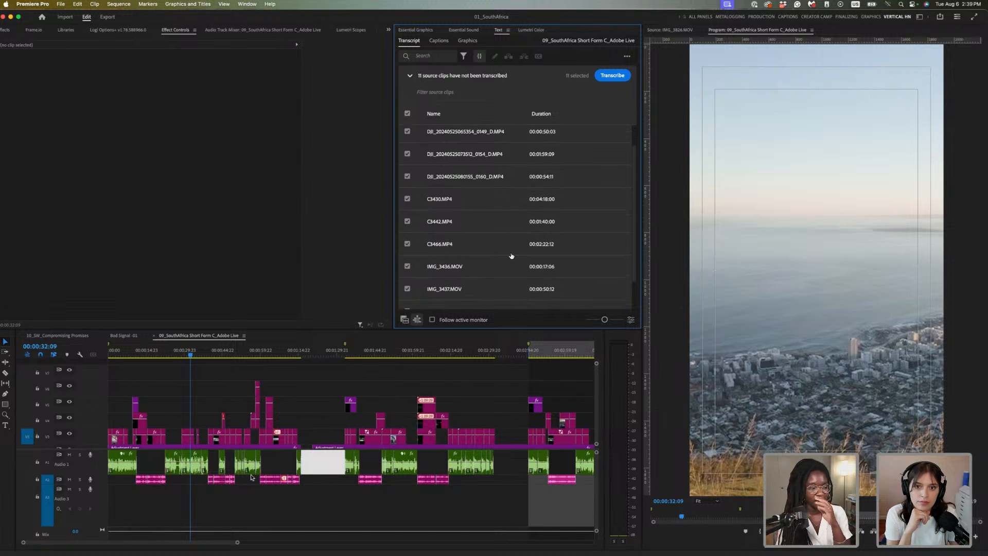
scroll(511, 256, down, 1)
scroll(511, 255, down, 2)
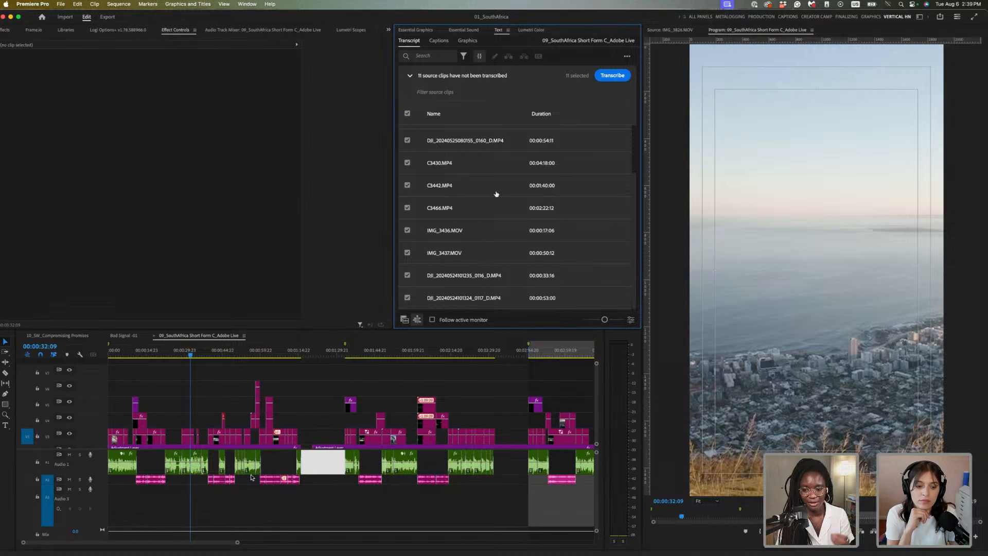
click(408, 113)
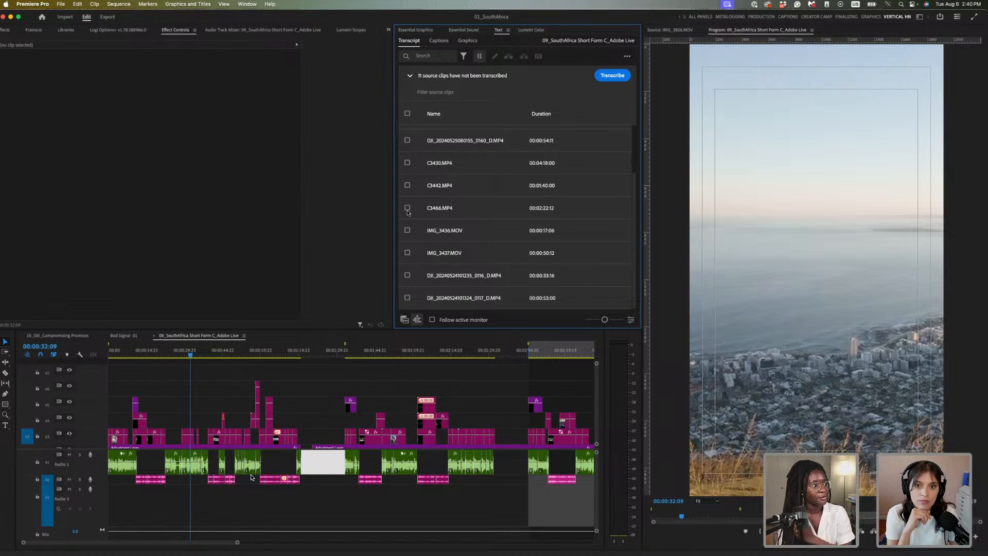
Tick the six DJI clips (0160, 0116, 0117, 0154, 0149 and the 114709 WAV) for transcription
click(407, 139)
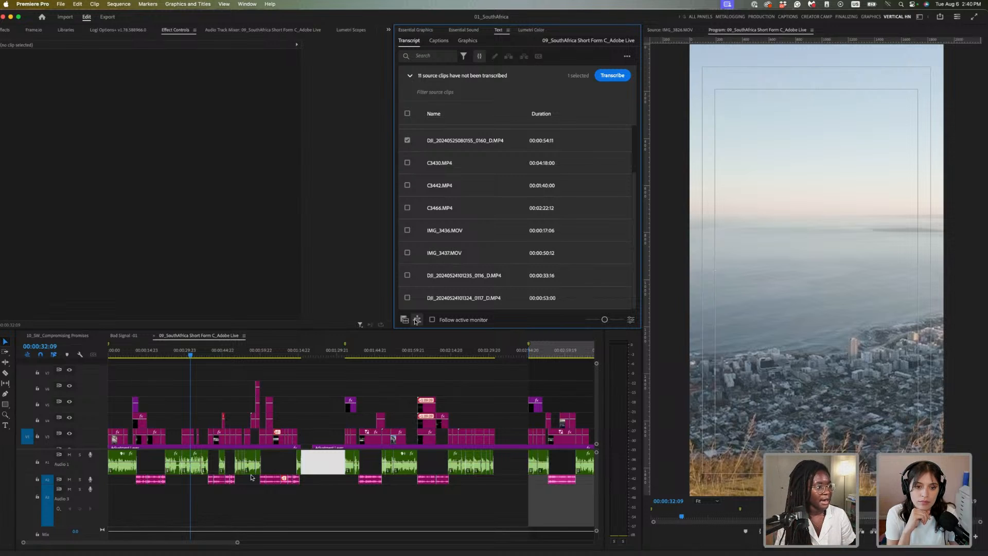
click(407, 275)
click(407, 298)
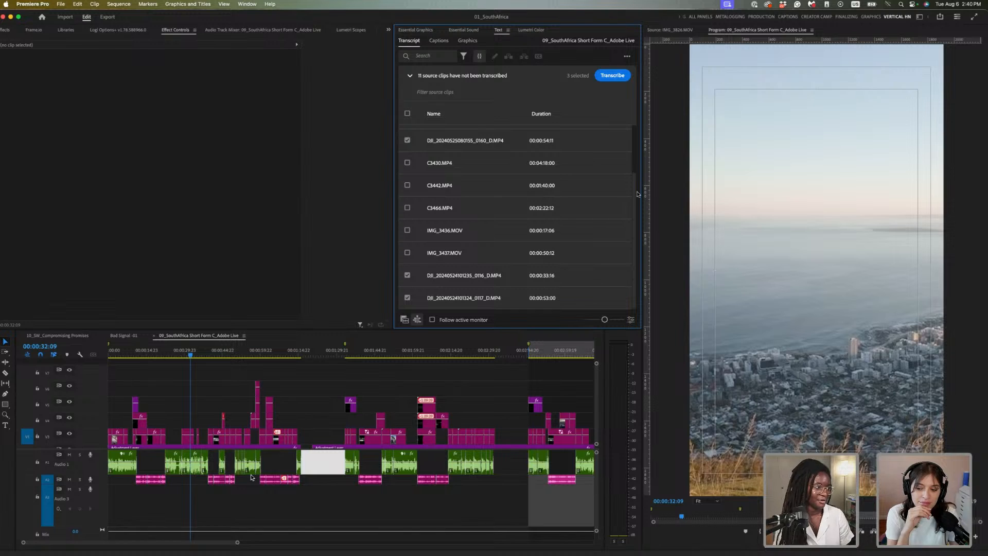
scroll(637, 173, up, 3)
click(407, 181)
click(407, 159)
click(408, 136)
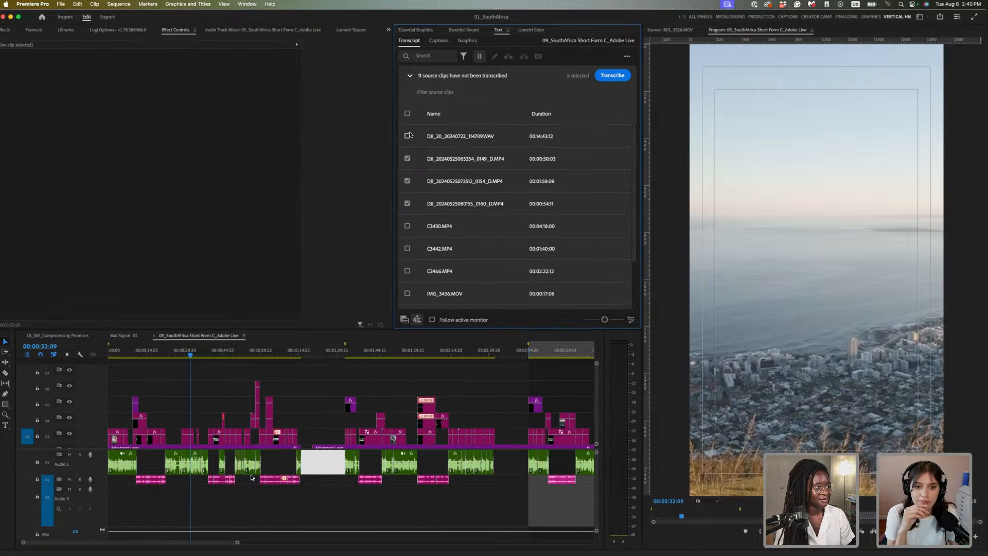
scroll(569, 199, down, 1)
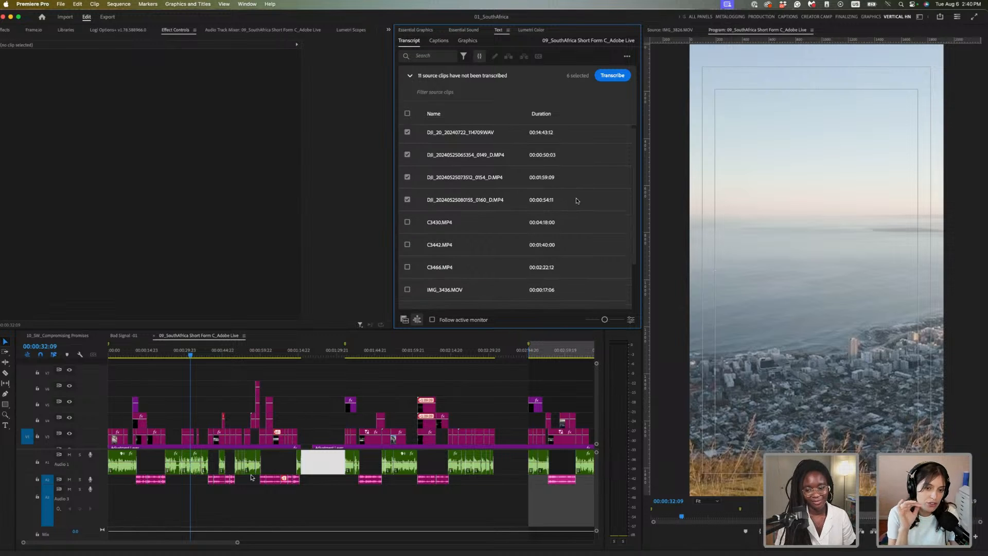
scroll(577, 203, down, 3)
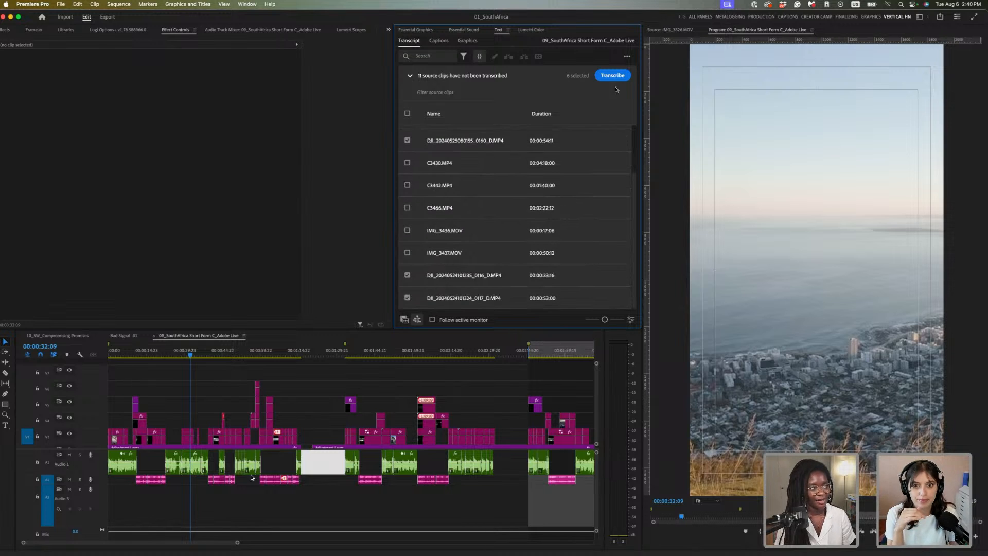
scroll(576, 150, up, 1)
Locate the misheard name in the first paragraph of the new Speaker 1 transcript
scroll(594, 130, up, 3)
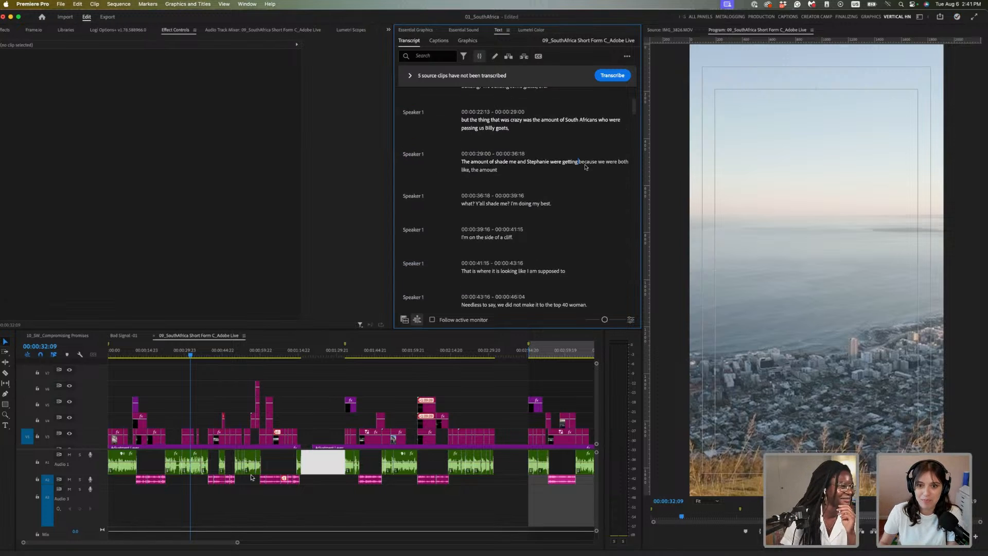
drag(146, 352, 108, 353)
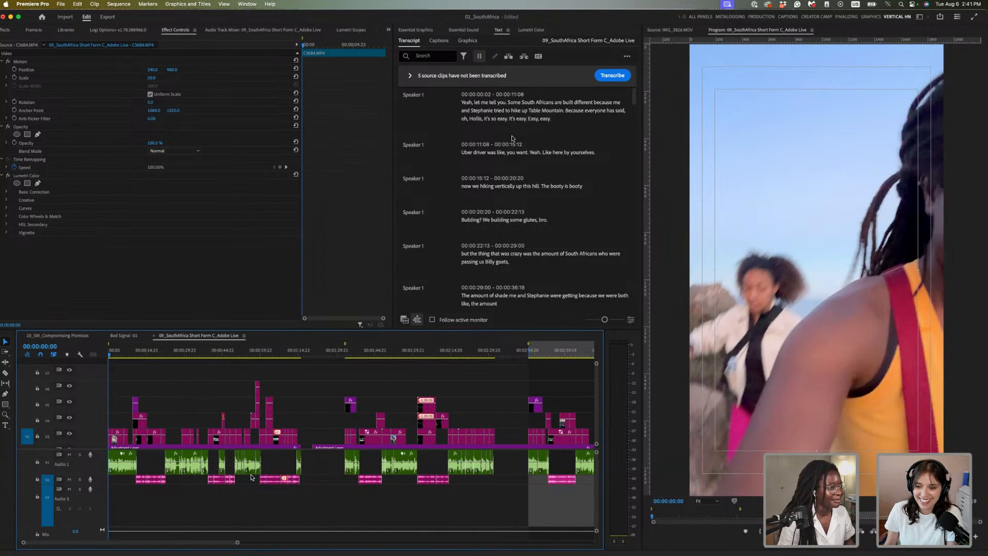
click(475, 118)
double_click(476, 118)
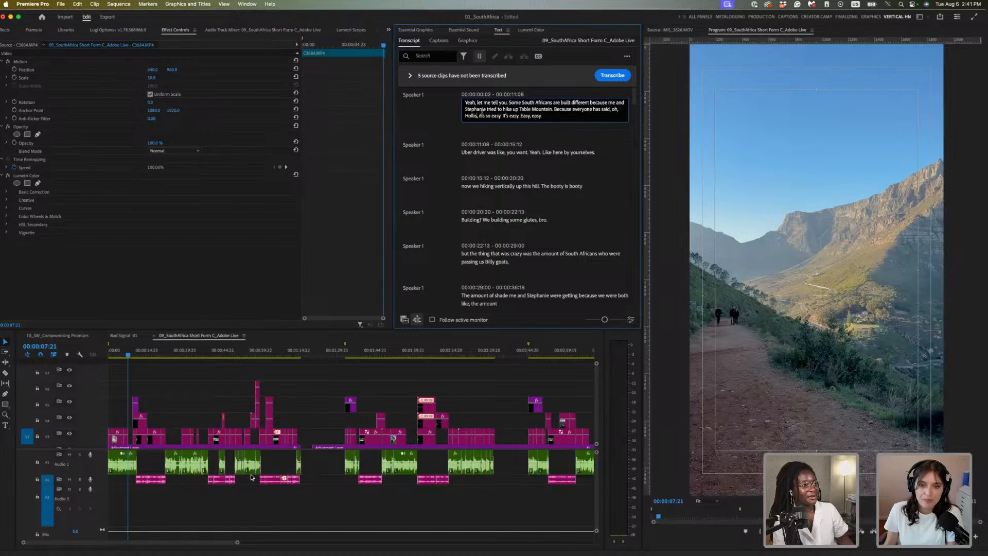
click(444, 115)
Play the sequence from the start to hear the opening line
drag(120, 350, 104, 353)
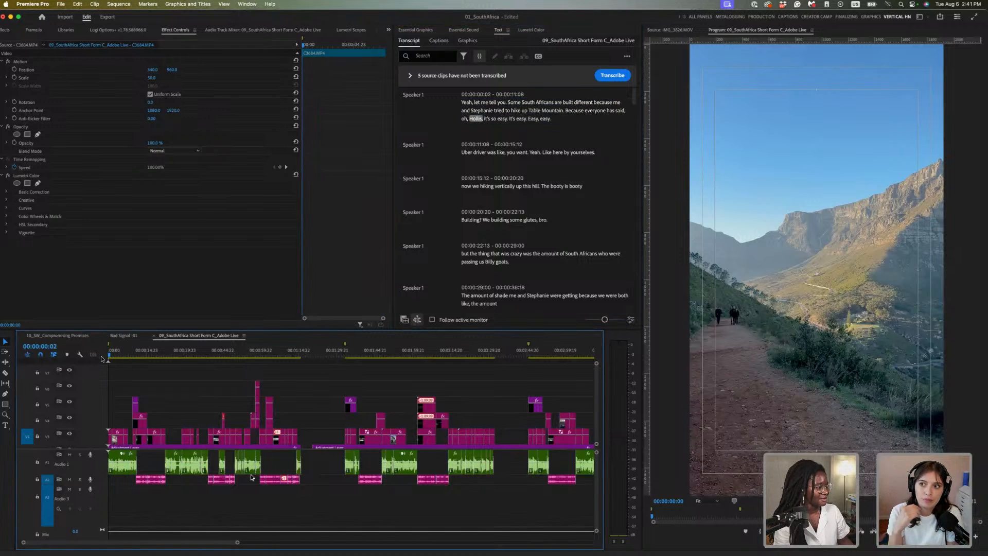
key(space)
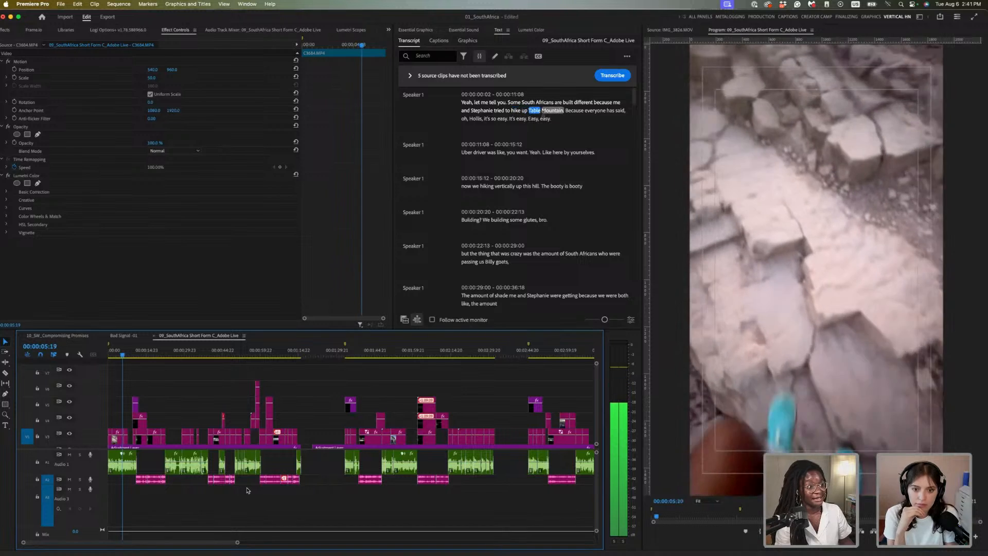
key(space)
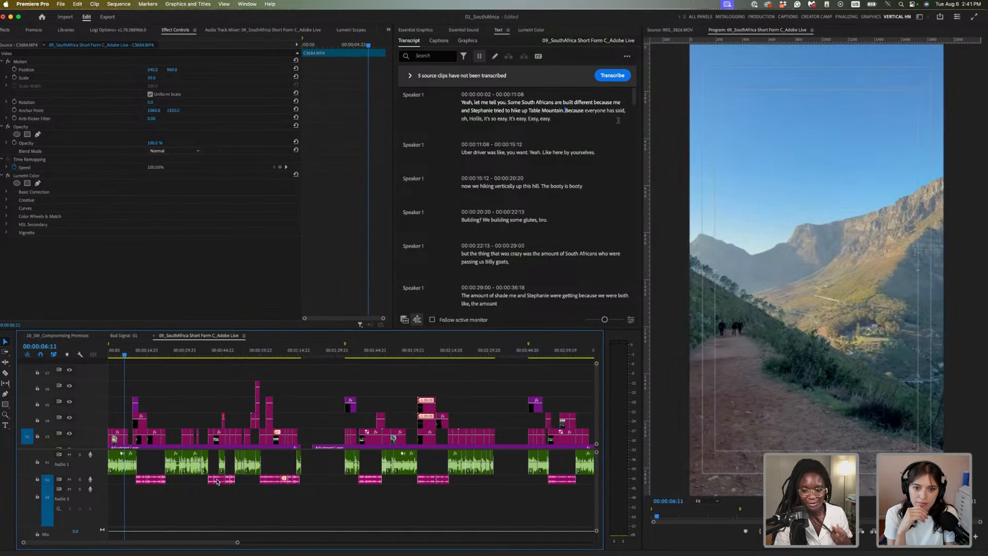
Retype the friend's misspelled name correctly in the first transcript paragraph
click(477, 117)
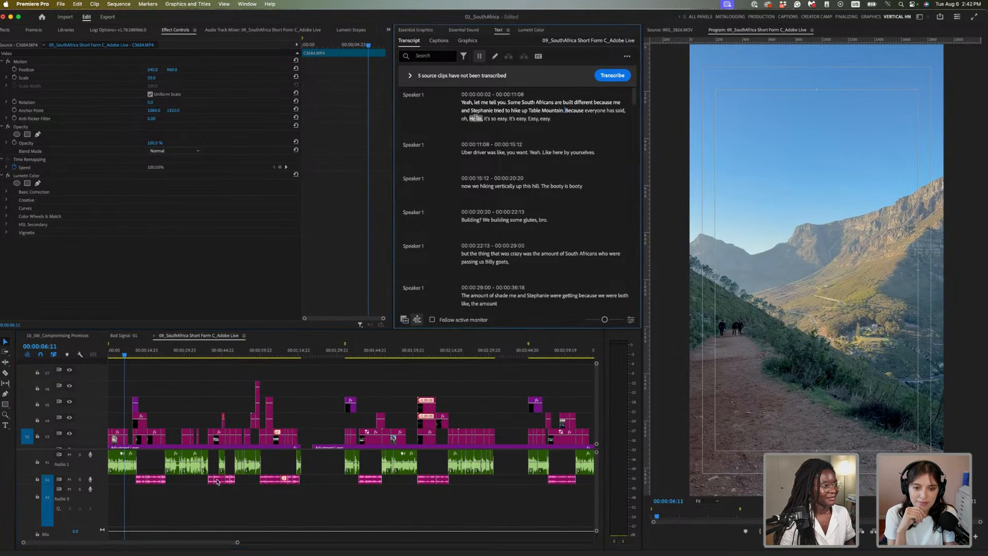
double_click(493, 111)
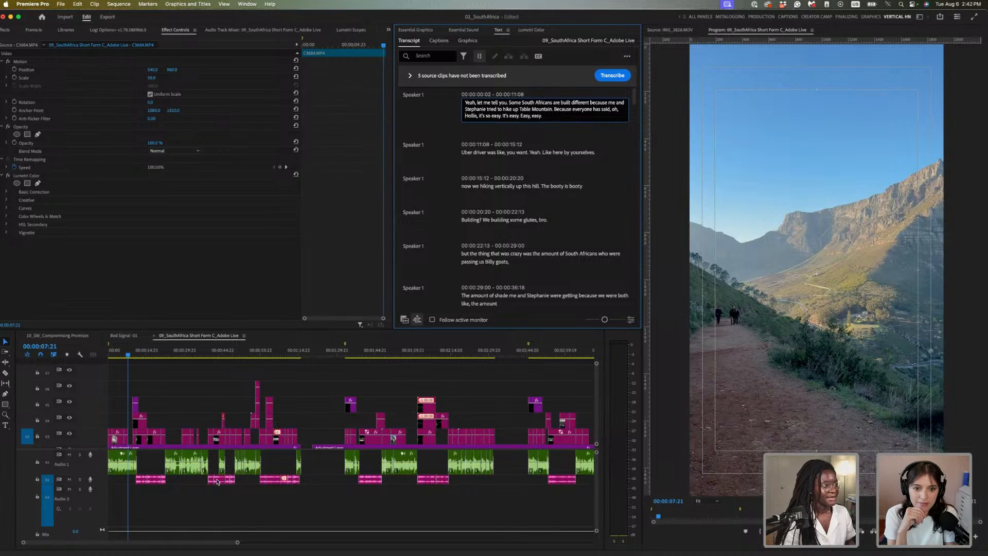
key(BackSpace)
key(BackSpace)
key(BackSpace)
key(BackSpace)
key(BackSpace)
key(BackSpace)
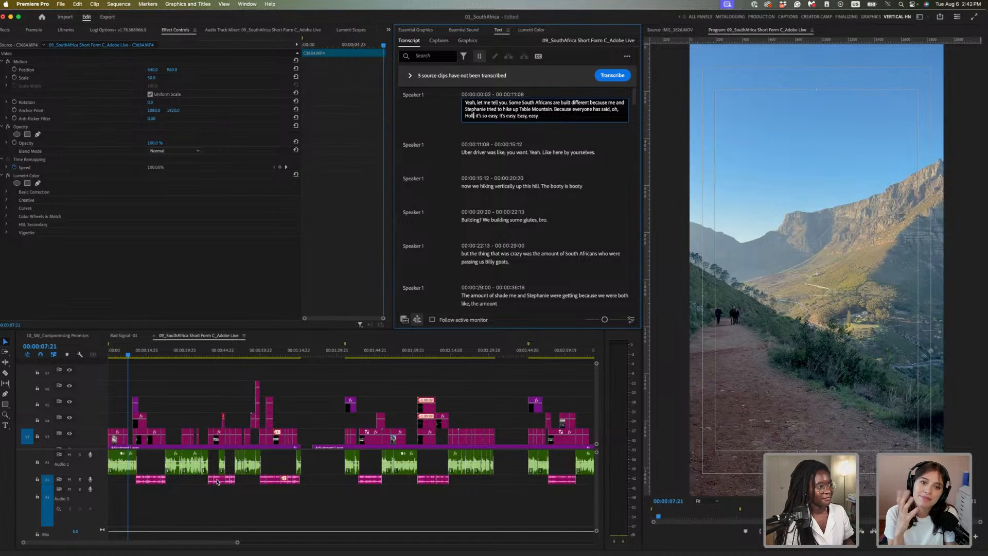
text(Hallease)
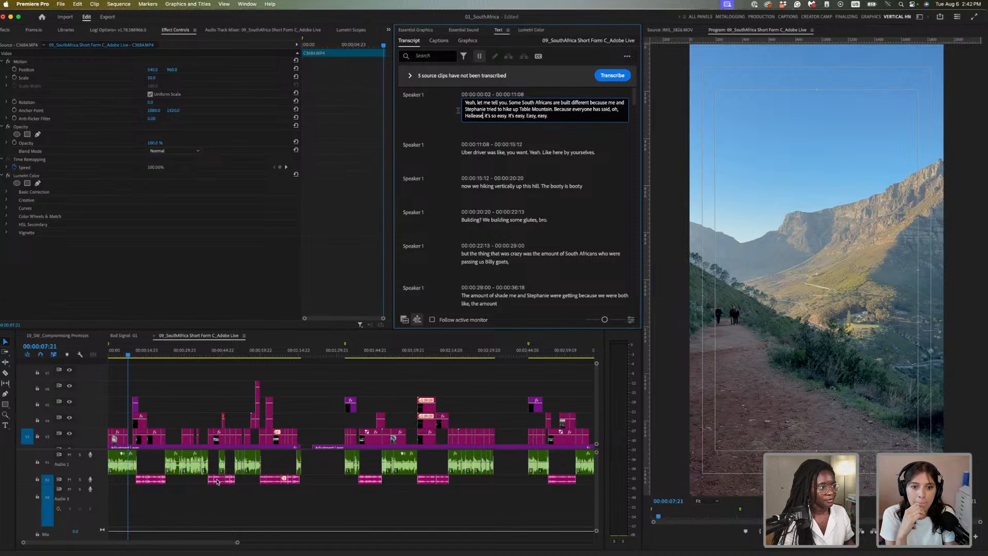
click(440, 123)
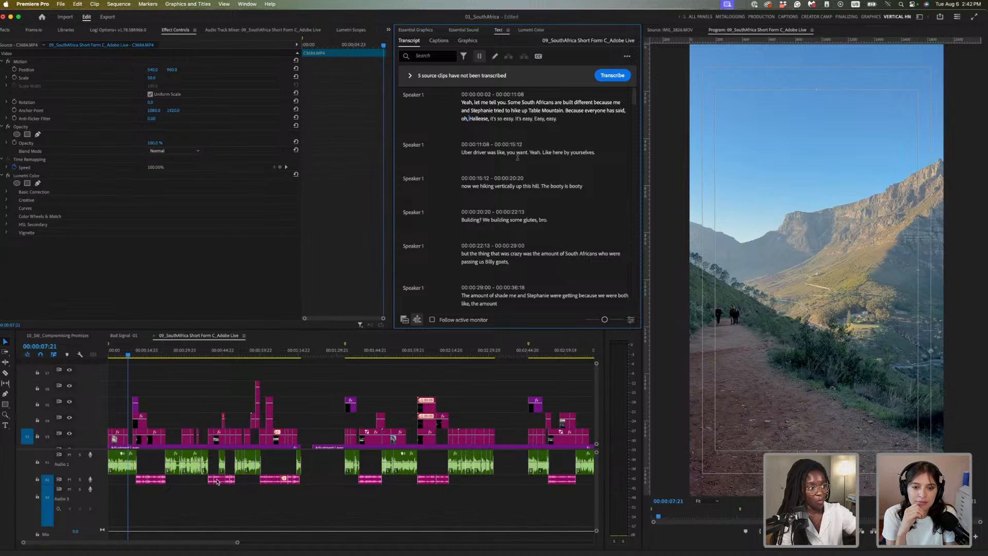
Scroll through the transcript to review the rest of Speaker 1's dialogue
scroll(562, 175, down, 1)
scroll(552, 199, down, 2)
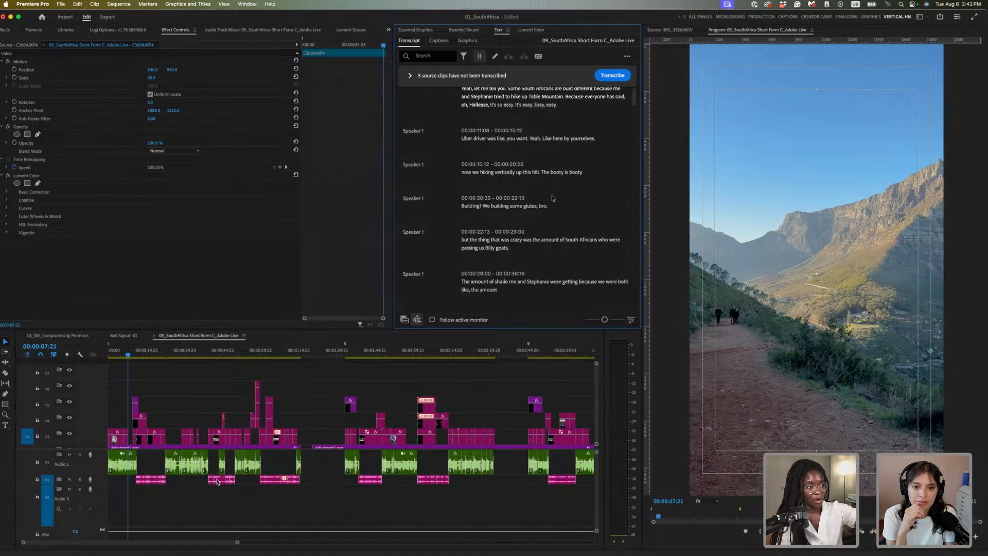
scroll(516, 261, up, 3)
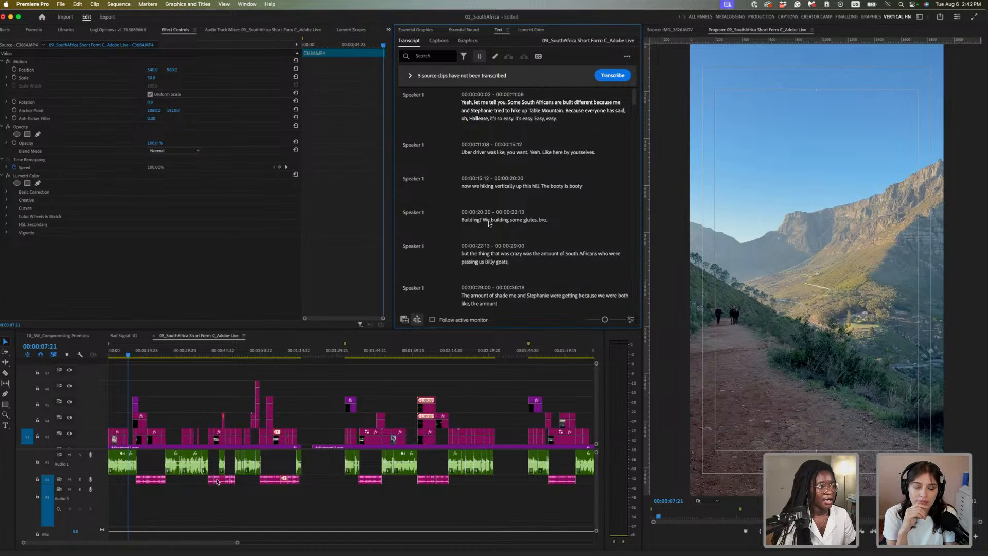
scroll(513, 175, down, 2)
scroll(516, 175, down, 3)
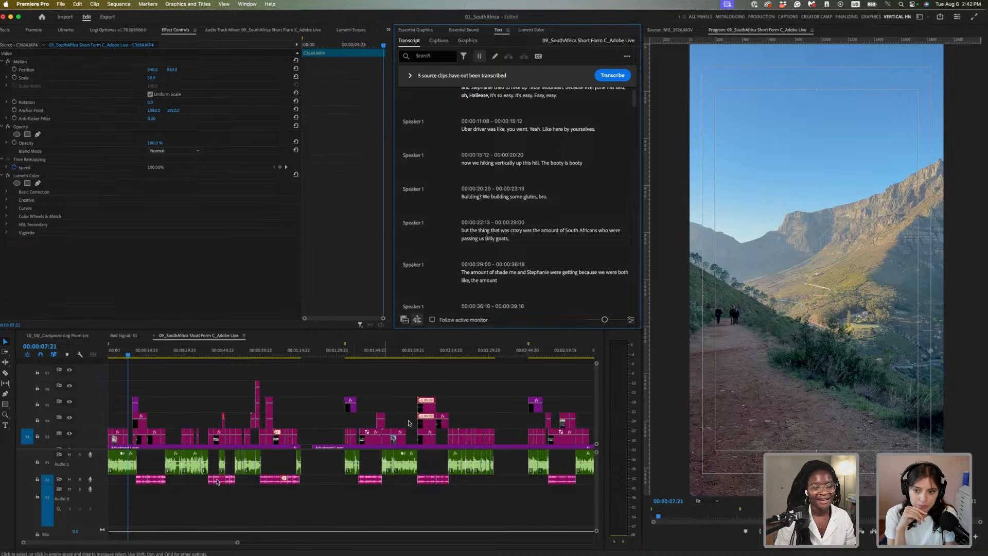
scroll(543, 235, up, 1)
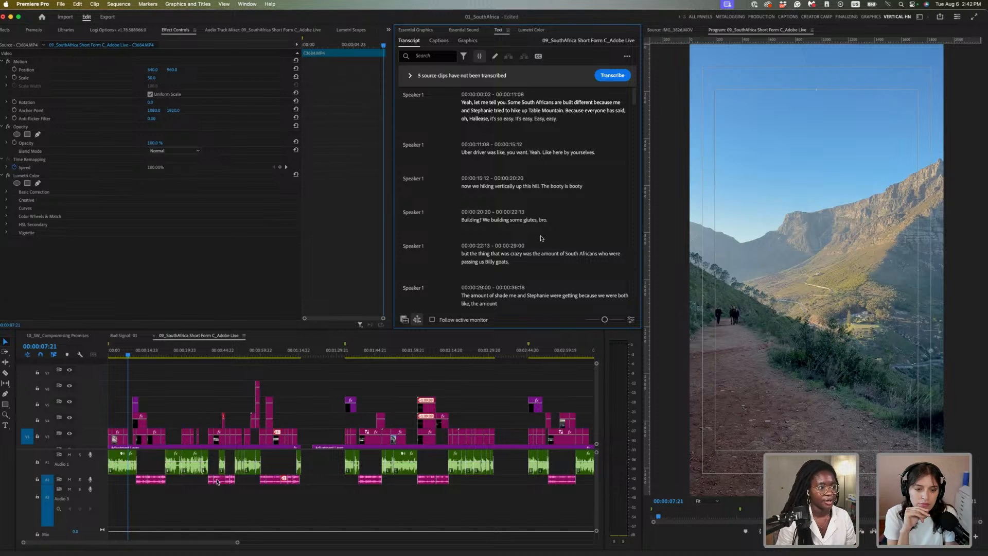
scroll(540, 238, down, 3)
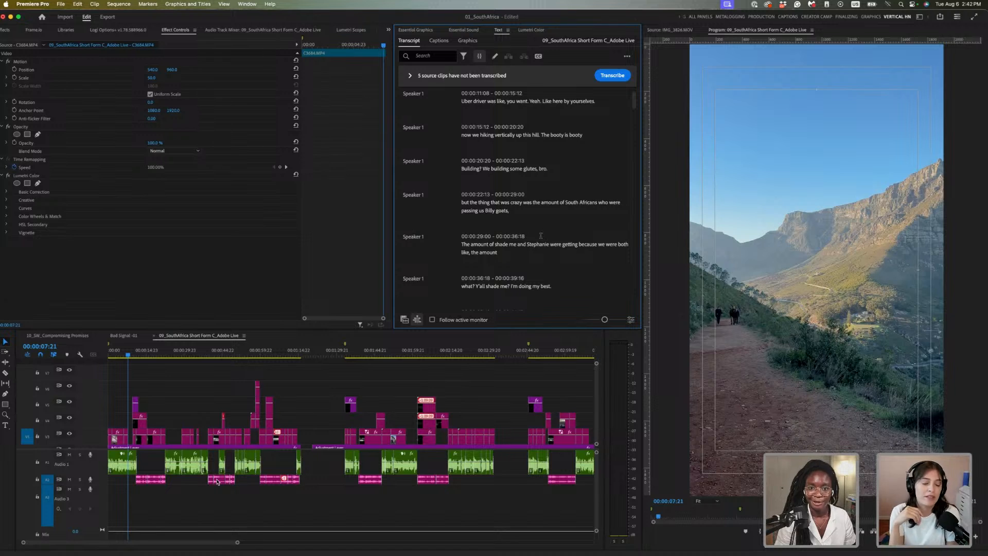
scroll(540, 237, down, 8)
scroll(541, 238, up, 10)
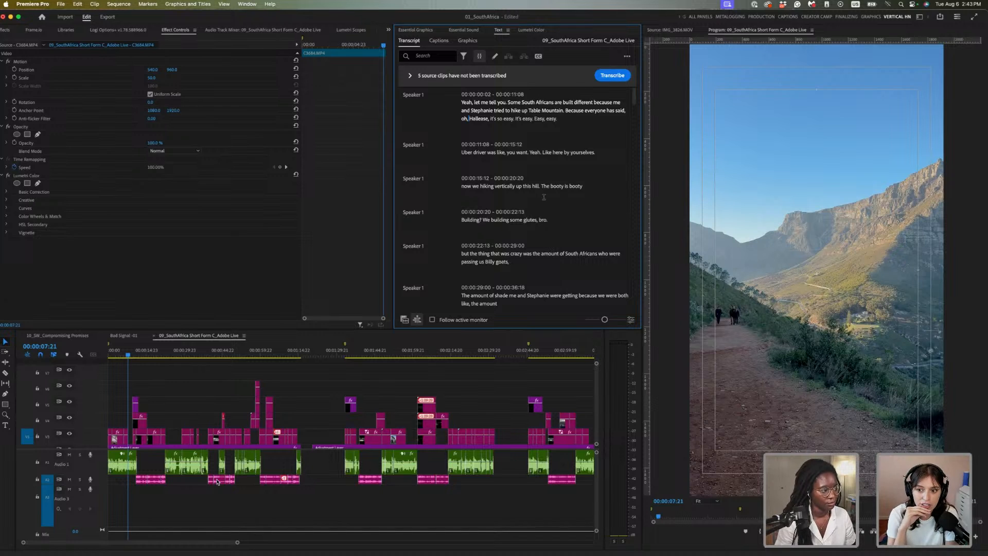
scroll(552, 152, down, 3)
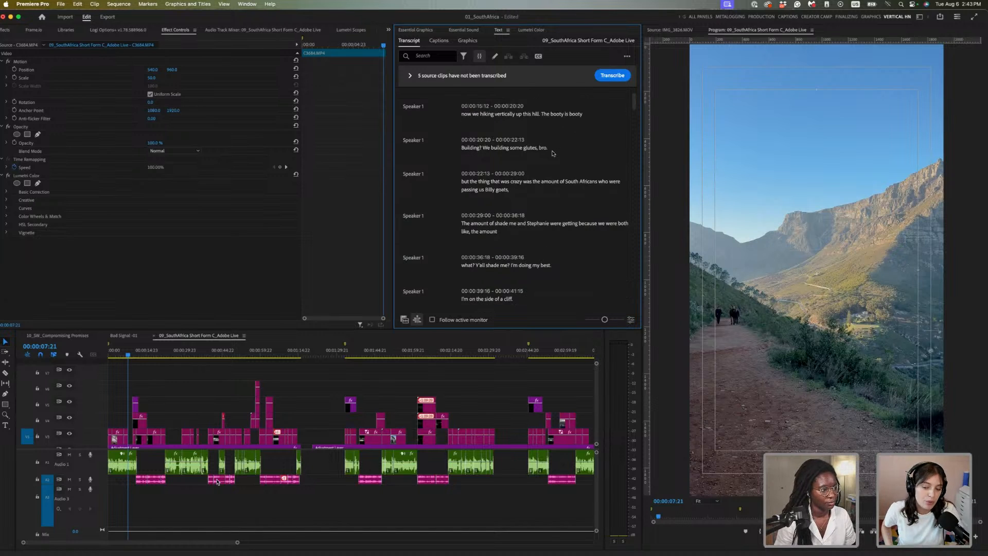
scroll(514, 134, up, 3)
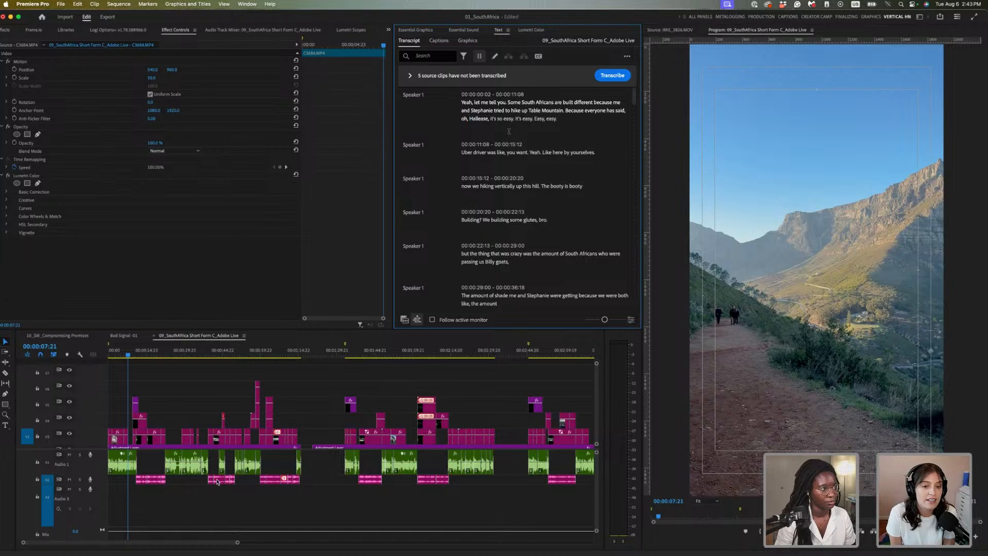
Change the opening word 'Yeah' to 'Y'all' in the first transcript line
click(471, 102)
click(476, 103)
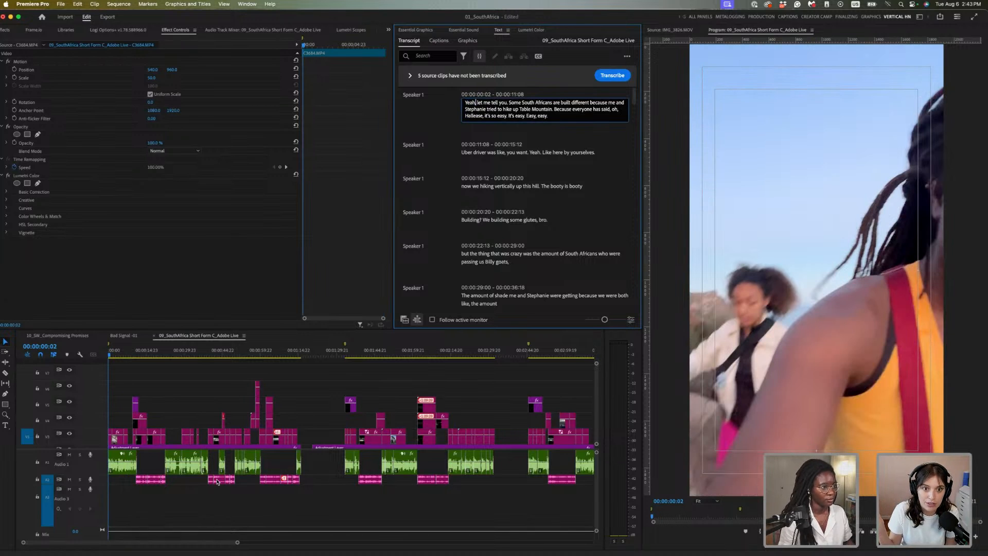
key(BackSpace)
key(BackSpace)
key(BackSpace)
text('all)
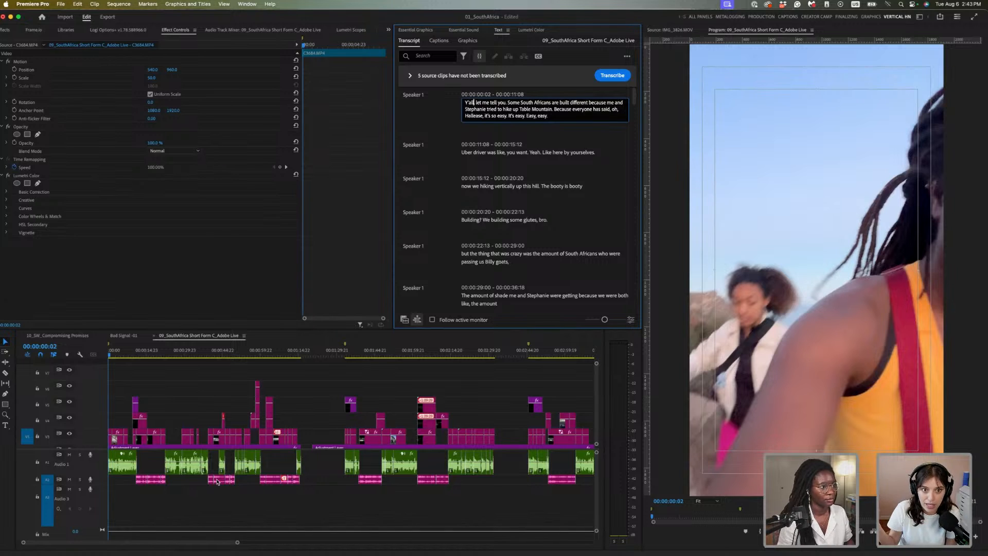
click(440, 104)
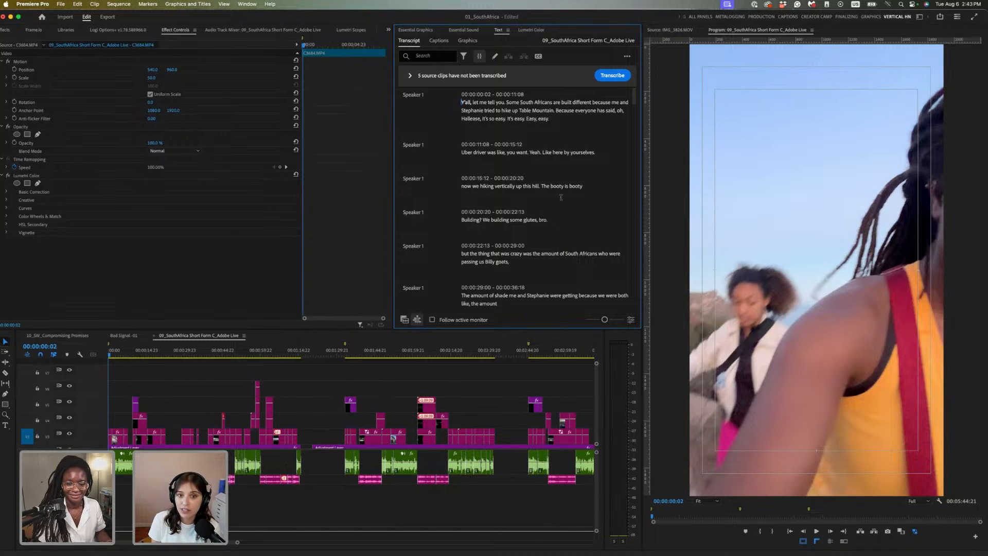
Replace 'you. Some' with 'yousomthin' and play back the edited line
double_click(575, 186)
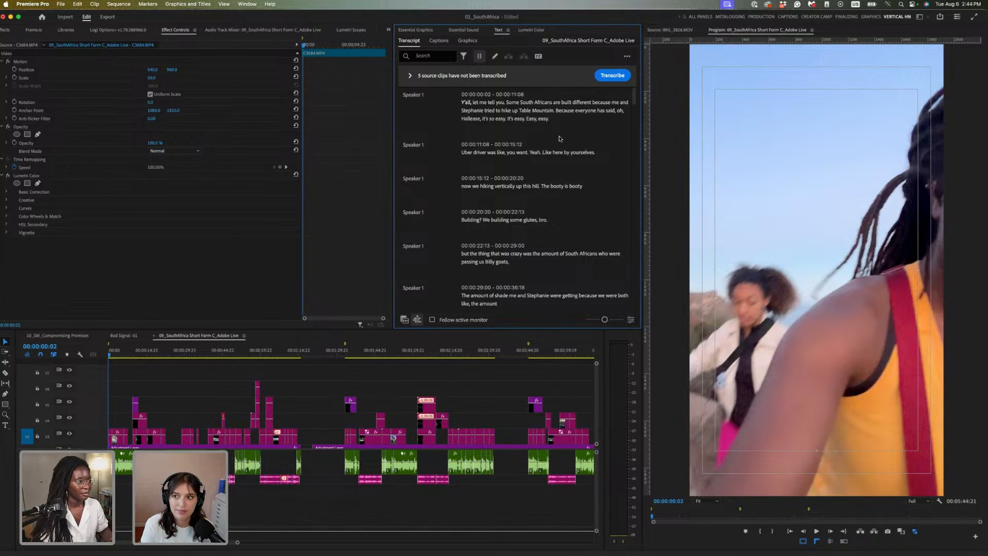
key(space)
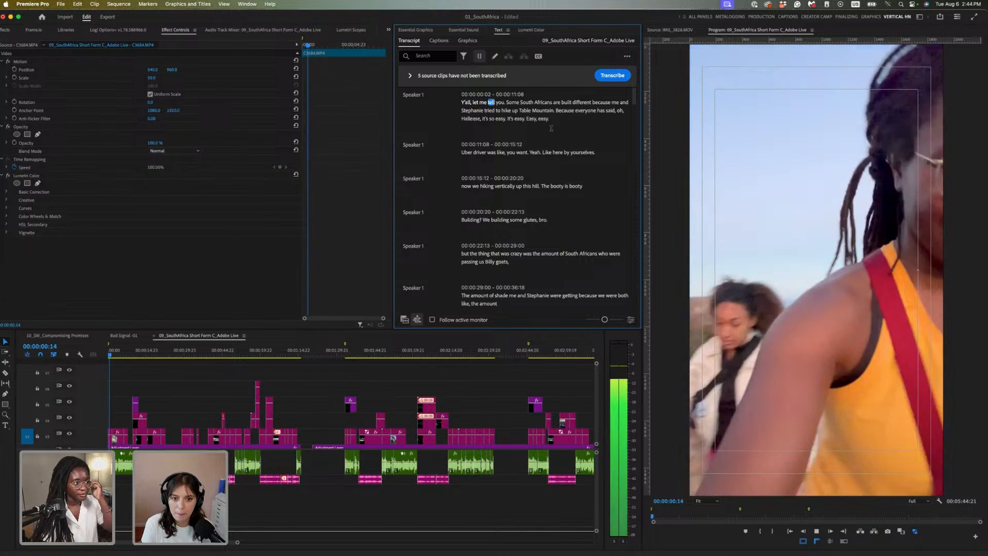
double_click(514, 102)
key(BackSpace)
key(BackSpace)
key(BackSpace)
key(BackSpace)
key(BackSpace)
key(BackSpace)
key(BackSpace)
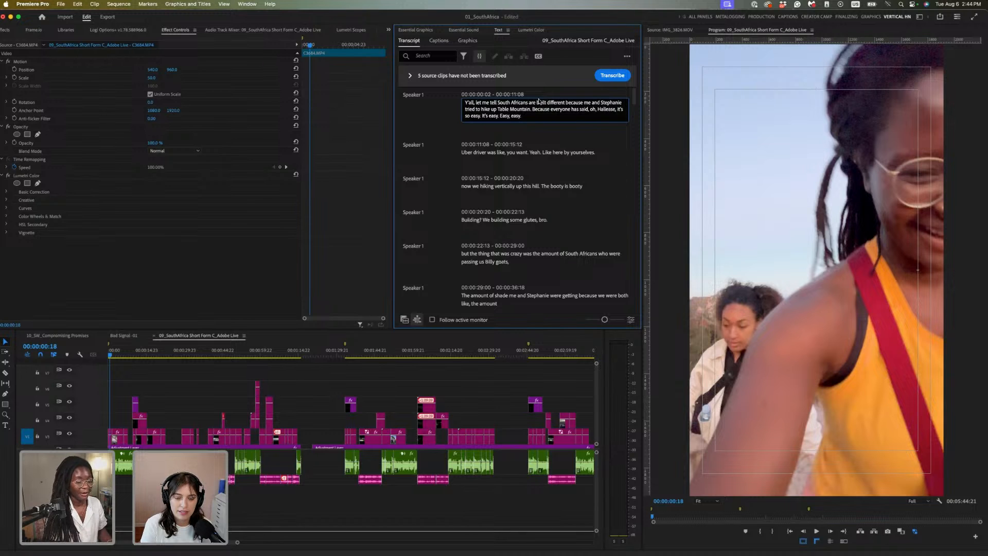
text(yousomth)
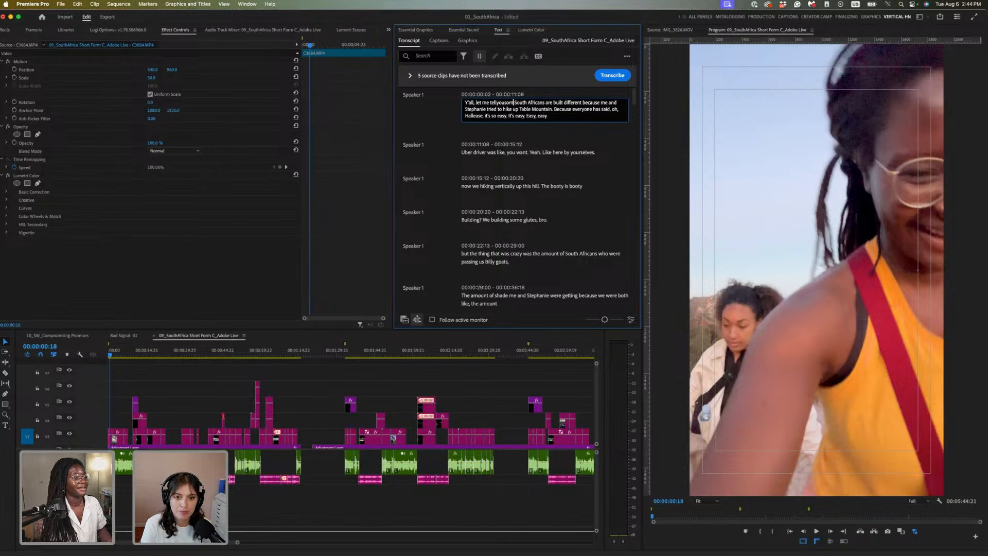
text(in)
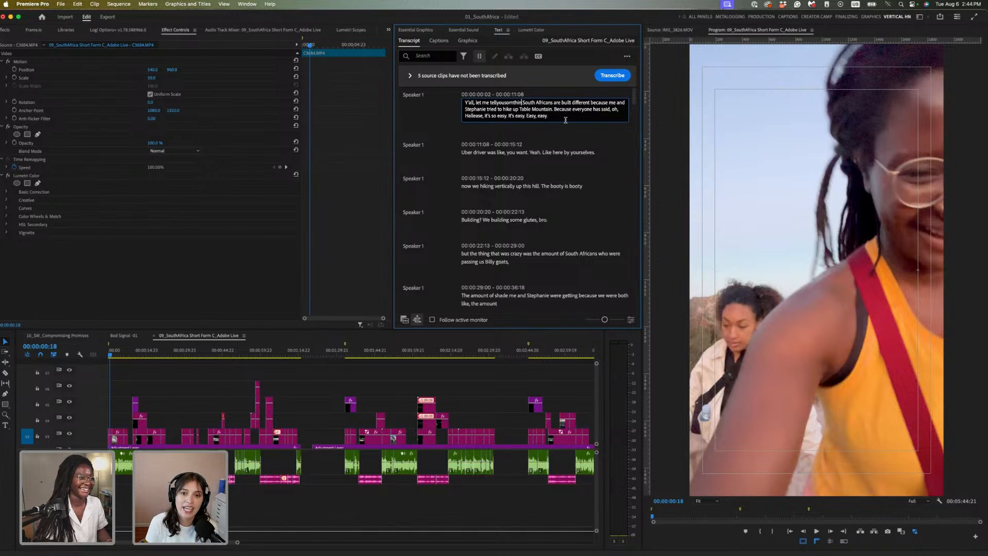
click(586, 119)
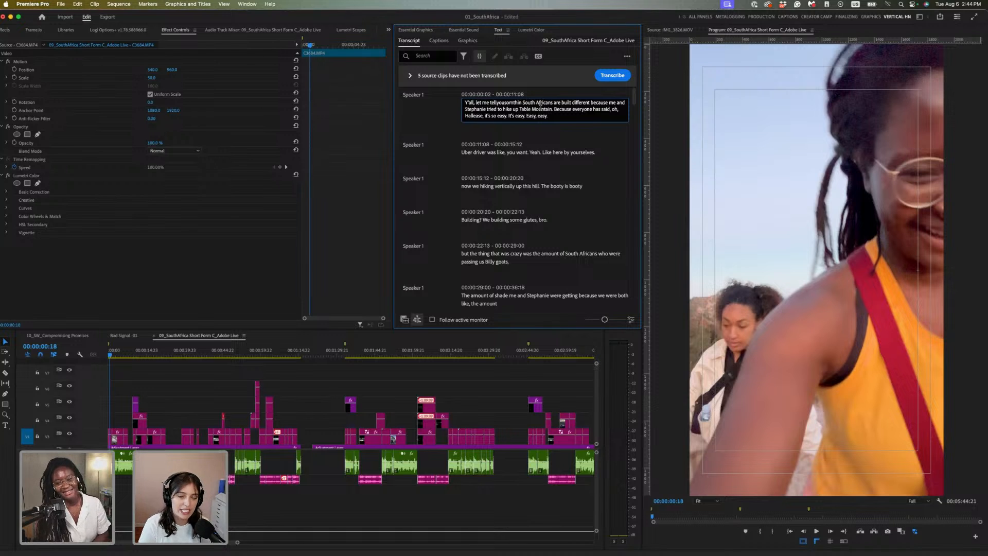
click(573, 143)
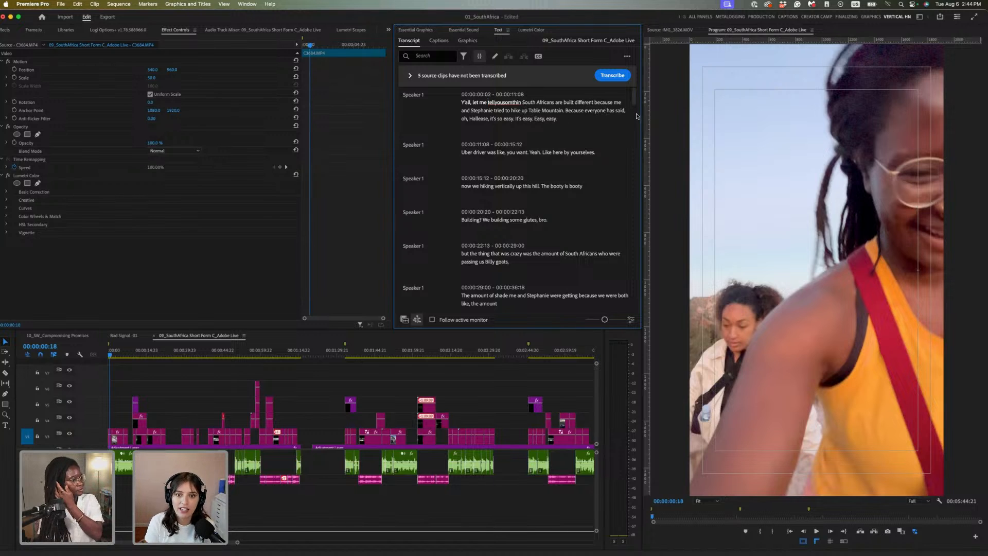
scroll(587, 185, down, 4)
scroll(587, 185, up, 4)
key(space)
key(space)
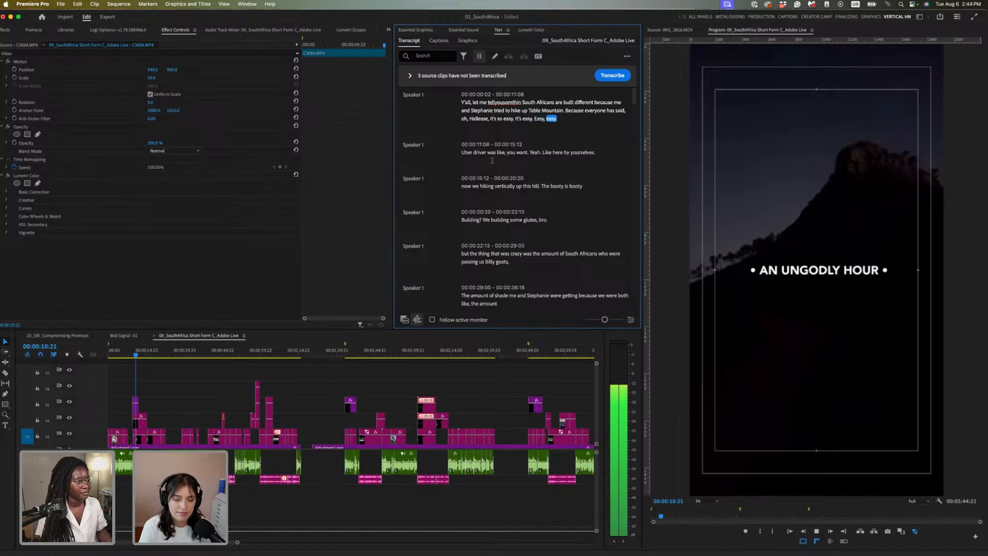
Drop 'Yeah.' and 'Like' and add 'me to drop you' in the 00:00:11:08 line
click(537, 152)
double_click(536, 152)
key(BackSpace)
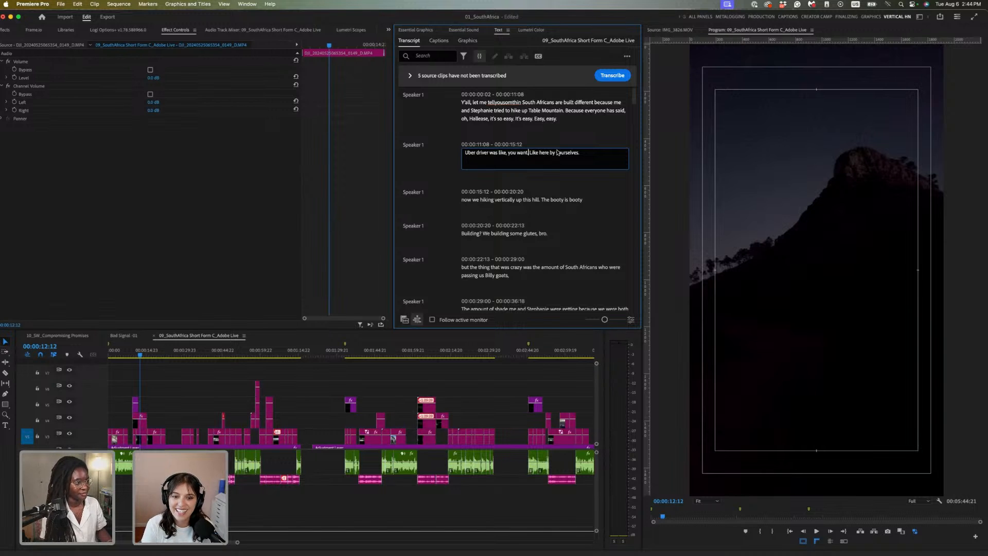
key(BackSpace)
text(m)
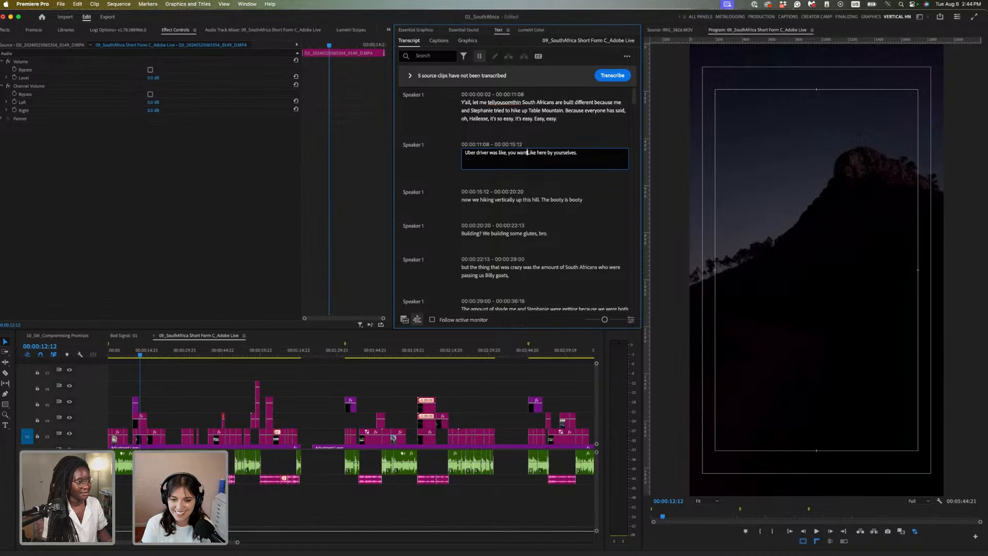
text(e to drop you)
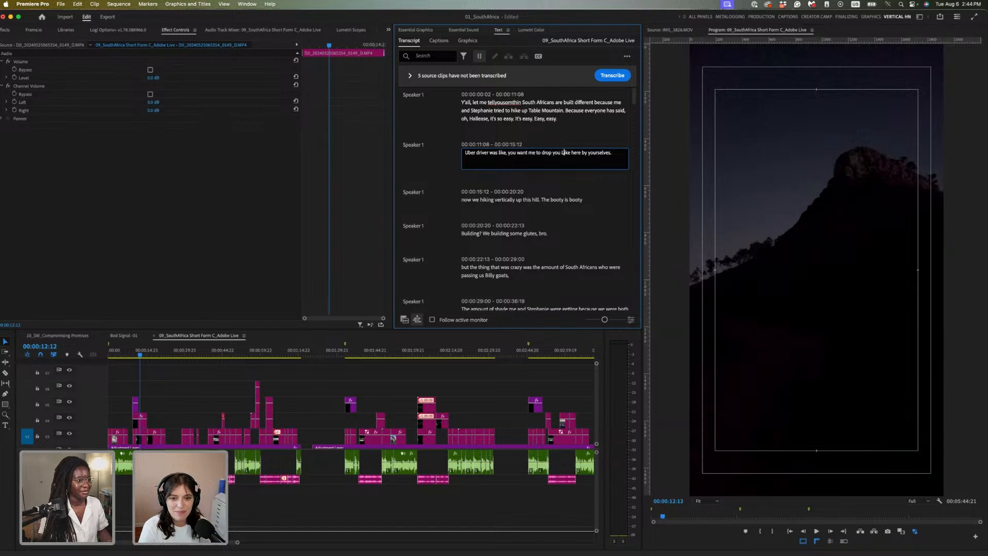
key(BackSpace)
key(BackSpace)
key(BackSpace)
key(BackSpace)
key(BackSpace)
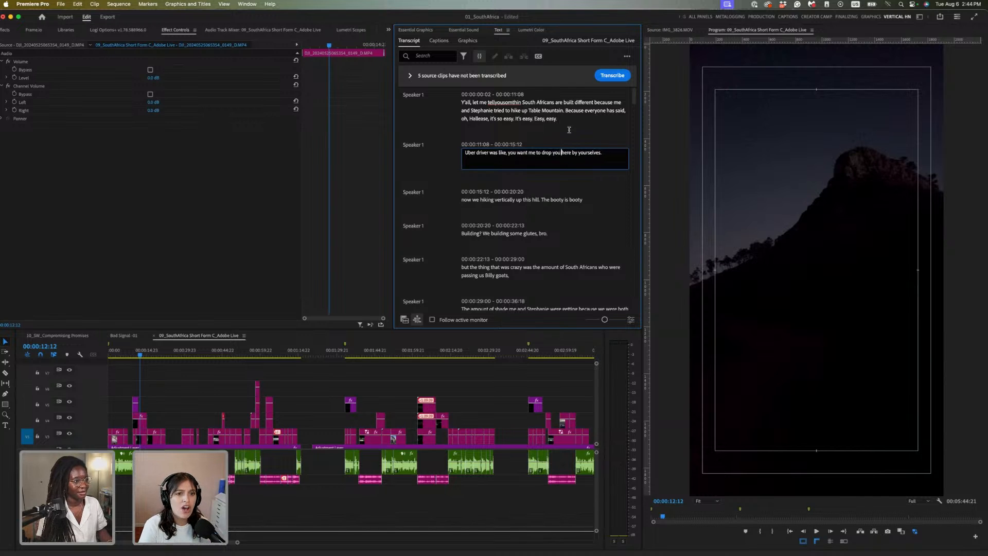
click(434, 169)
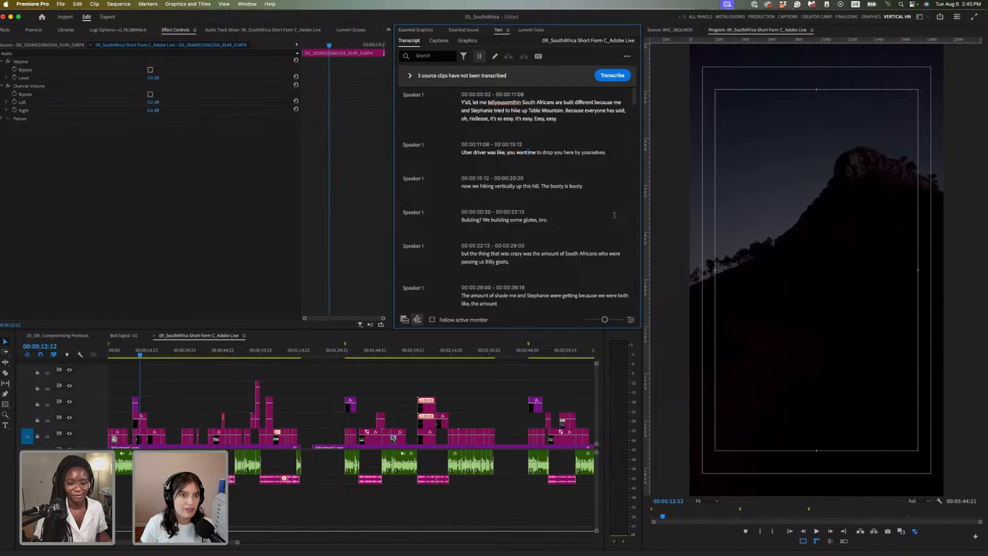
scroll(612, 215, down, 2)
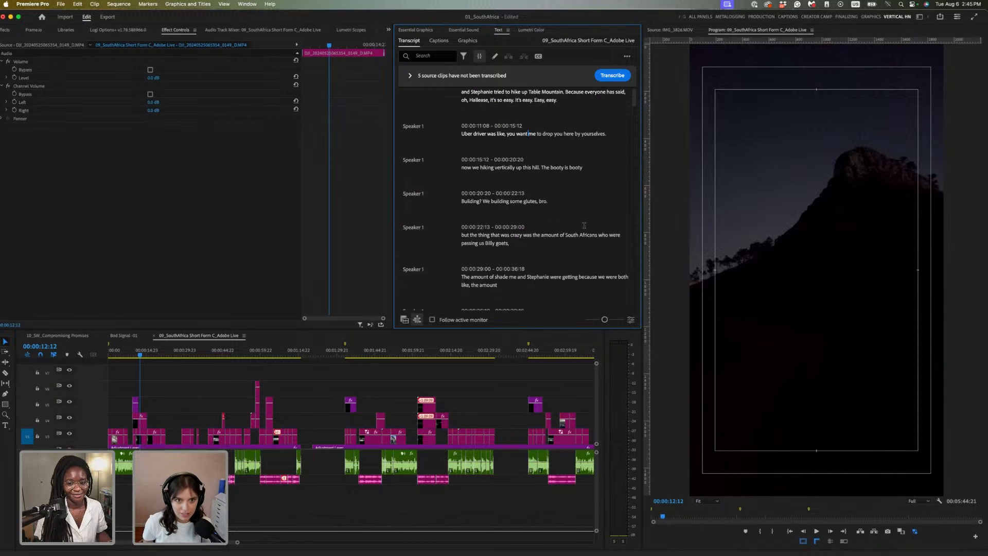
scroll(592, 222, up, 2)
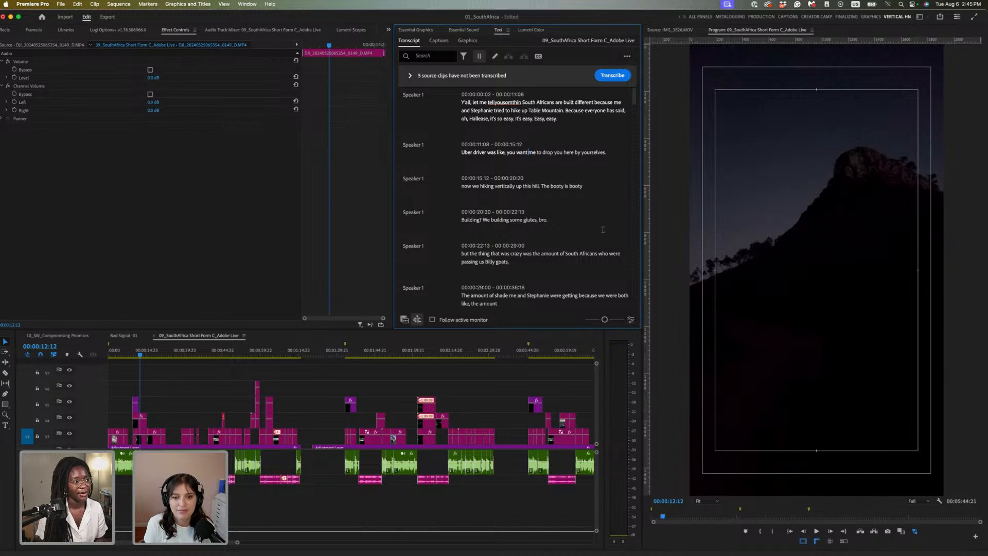
click(448, 59)
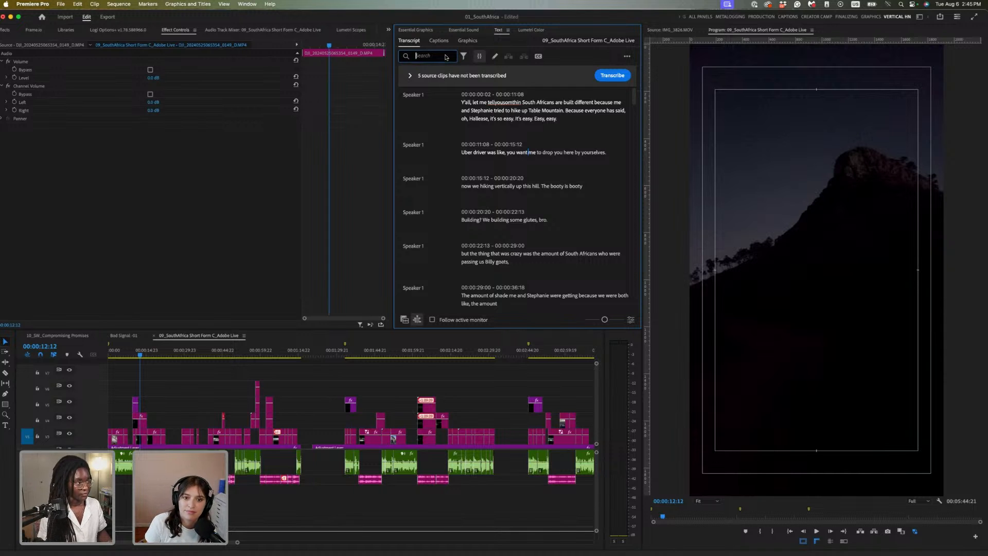
Remove every period from the transcript by replacing '.' with nothing
text(.)
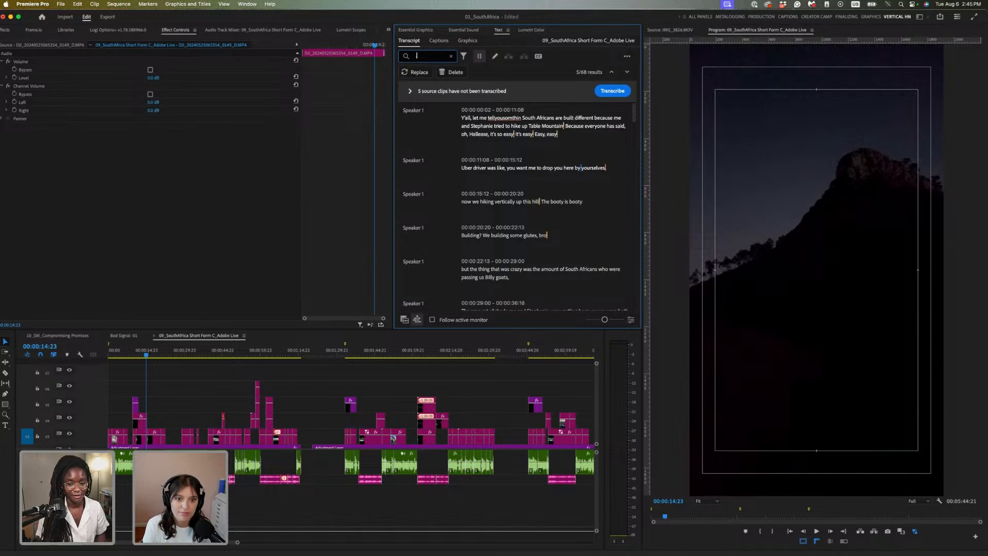
click(406, 73)
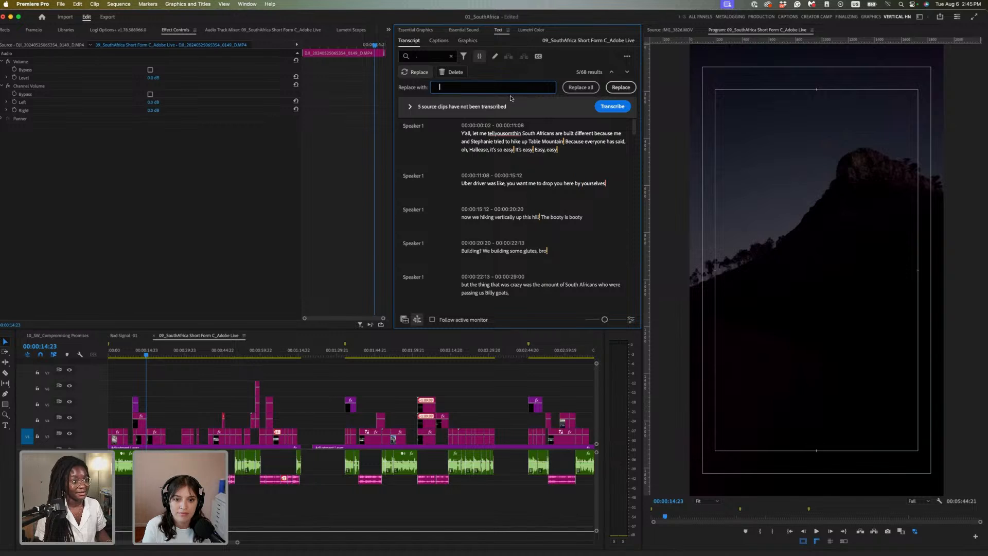
click(581, 87)
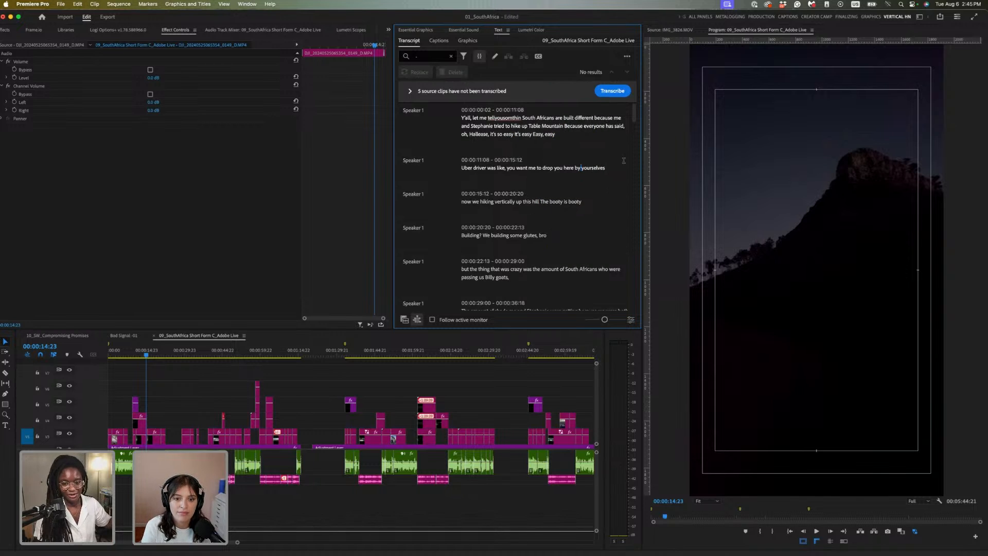
double_click(597, 168)
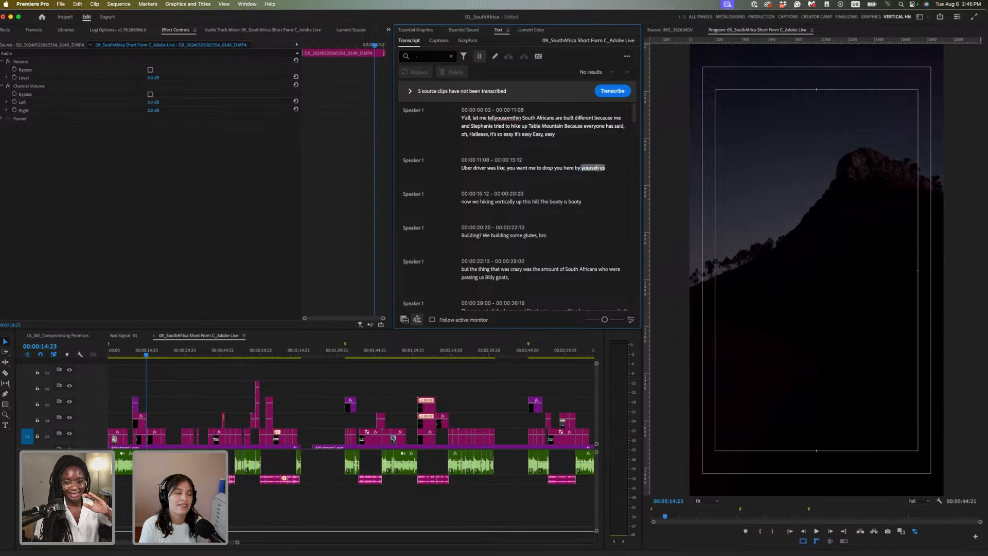
click(534, 140)
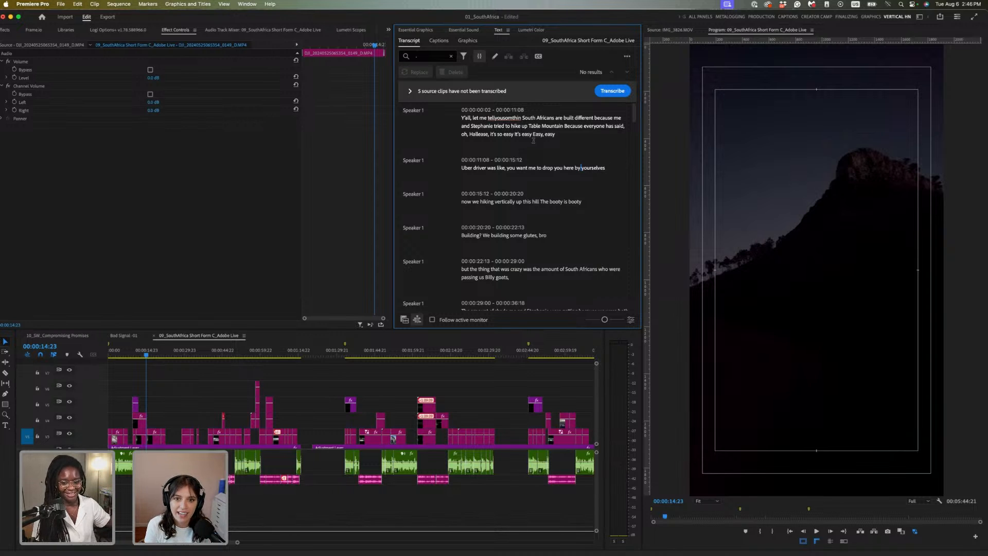
click(451, 58)
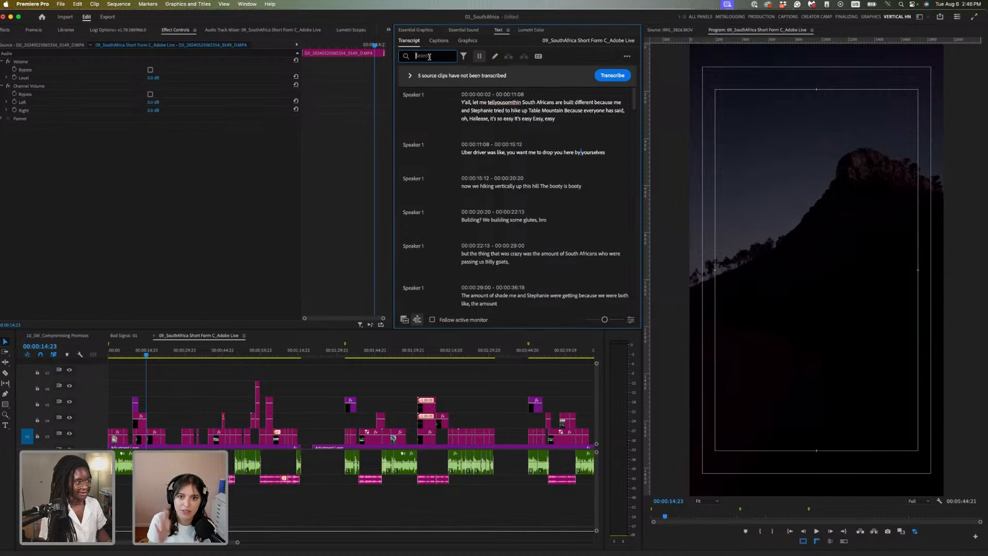
Remove every comma from the transcript by replacing ',' with nothing
text(,)
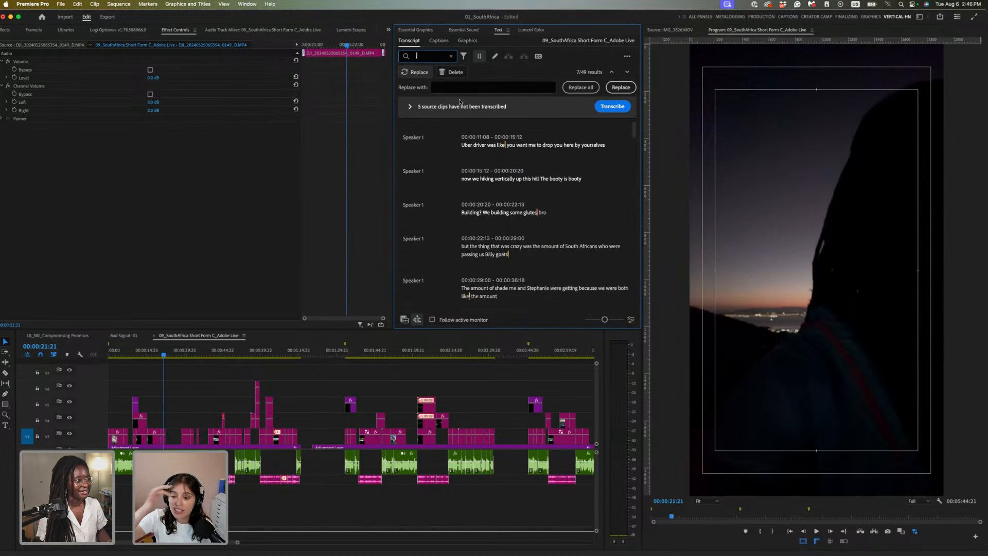
click(473, 88)
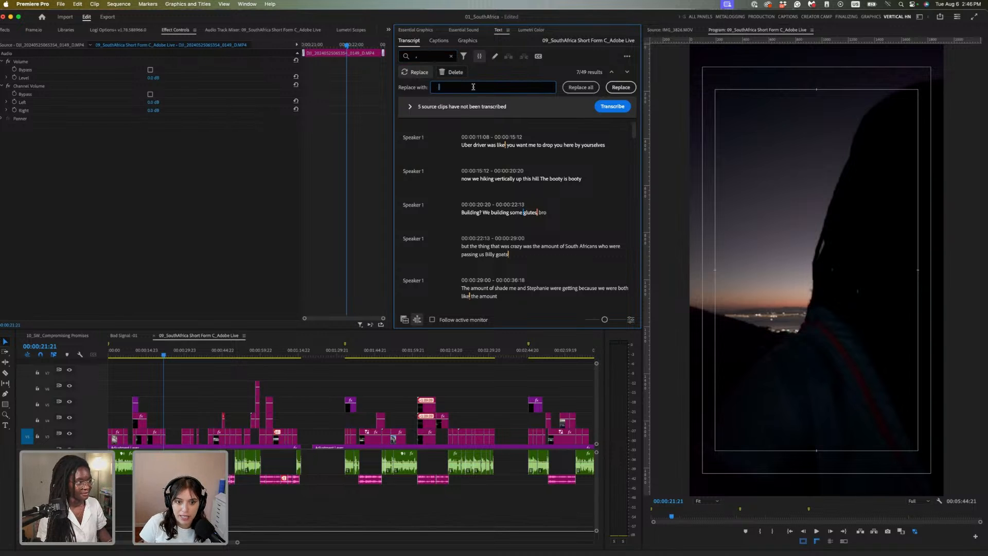
click(590, 87)
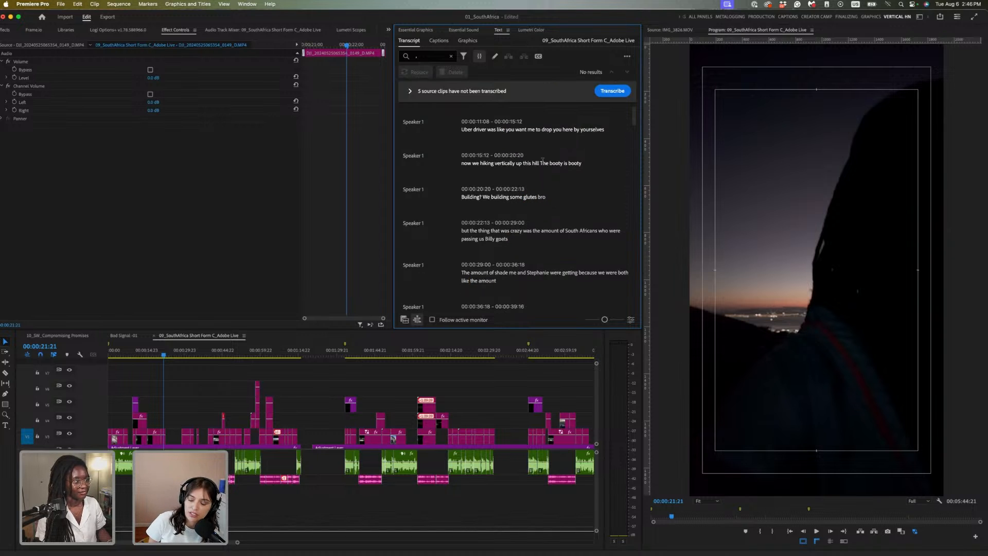
scroll(586, 175, down, 3)
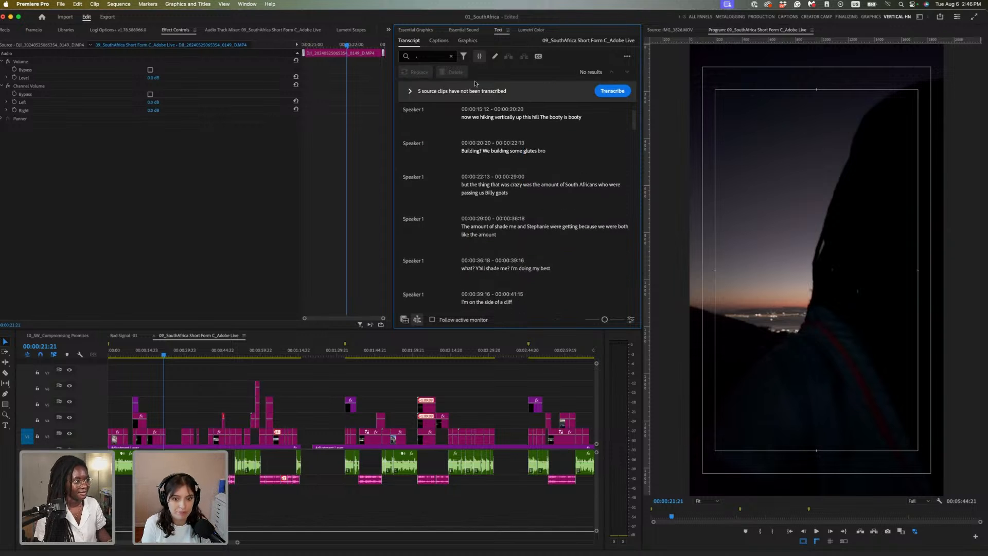
click(451, 56)
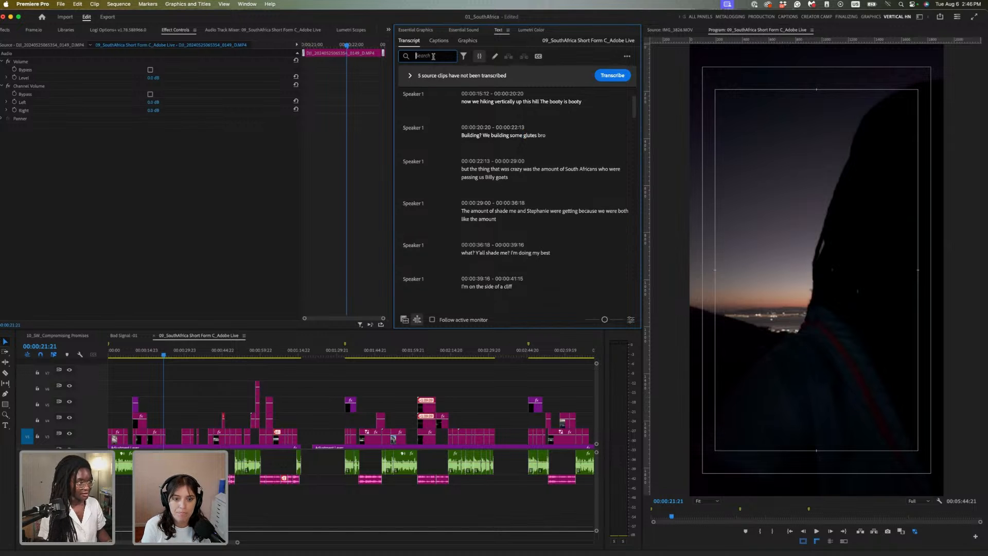
Strip all question marks from the transcript and bring up the Captions view
text(?)
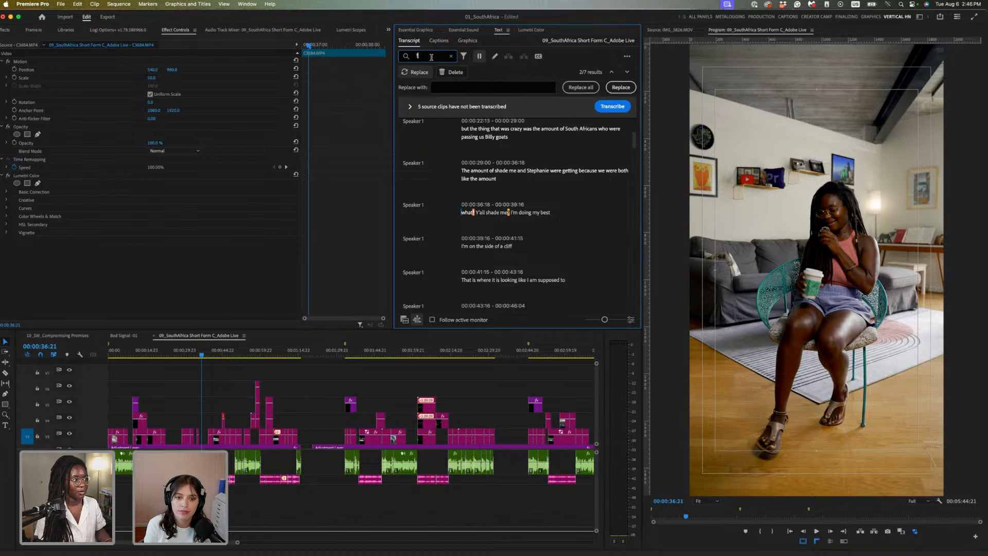
click(455, 90)
click(455, 90)
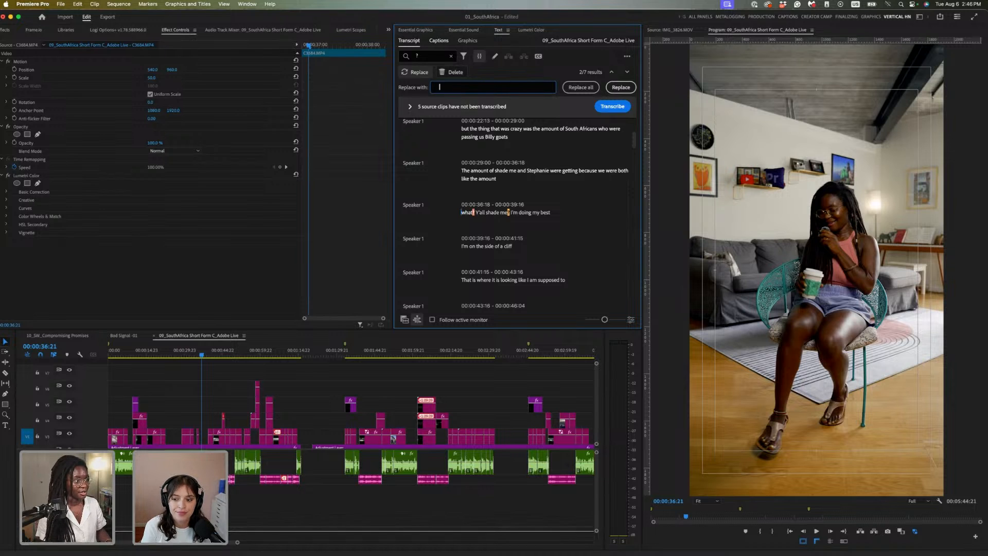
click(585, 88)
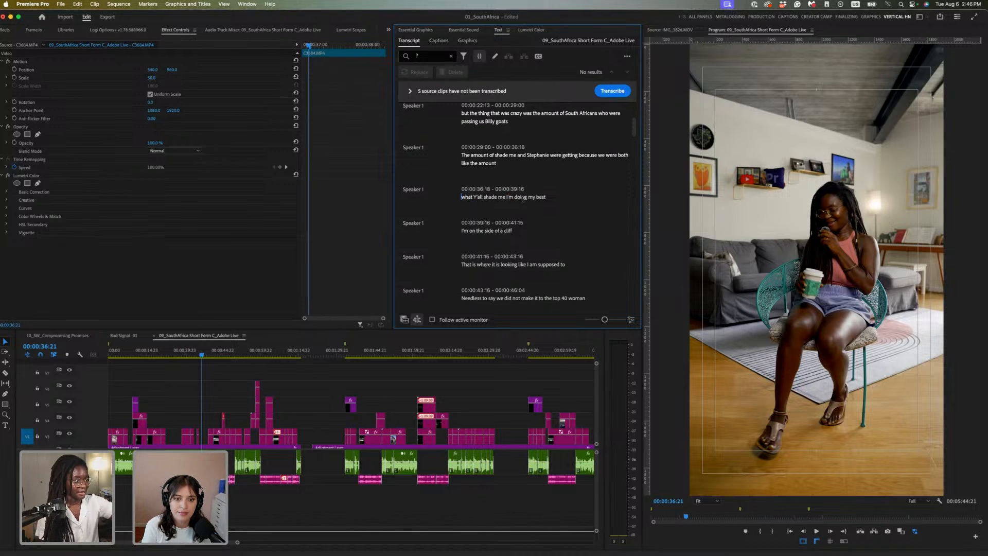
scroll(585, 238, down, 5)
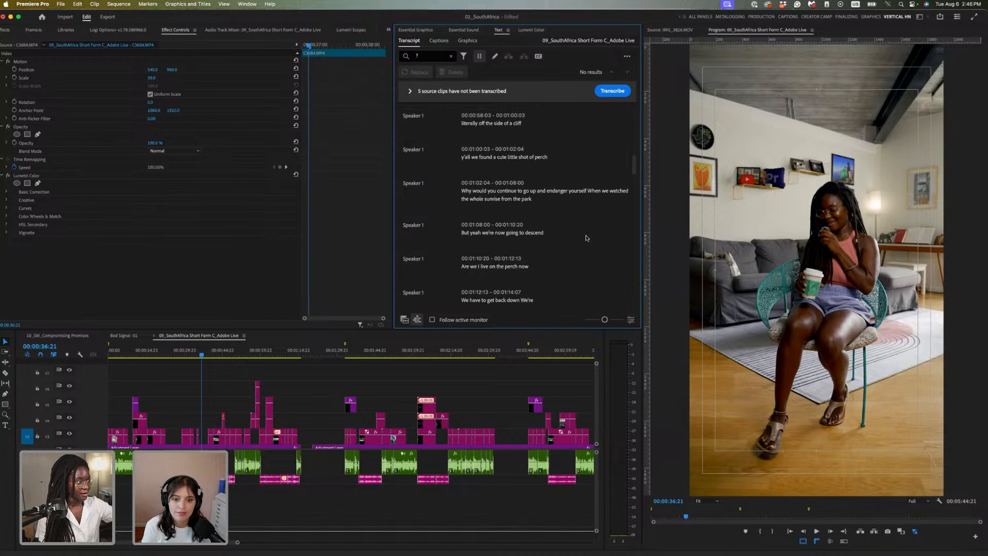
scroll(586, 238, down, 10)
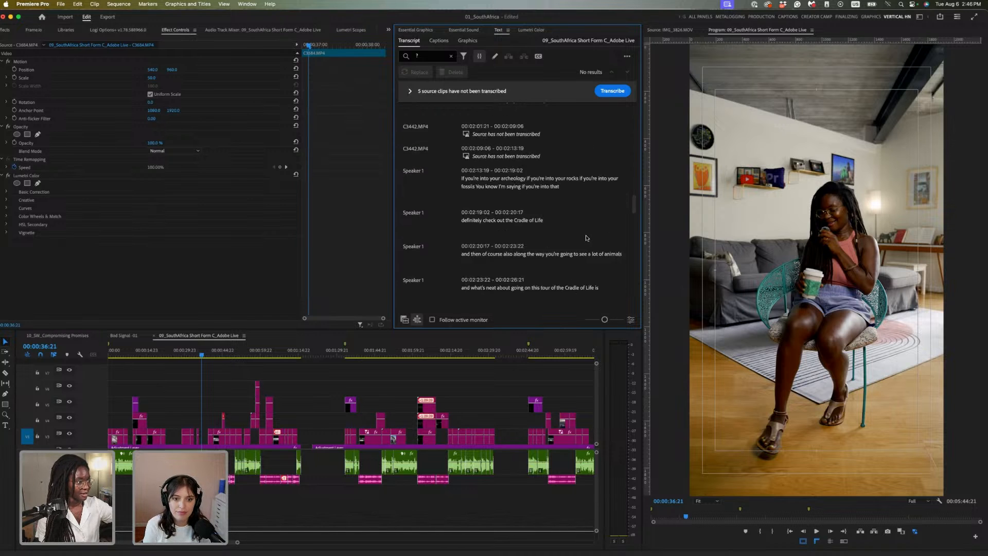
scroll(586, 237, down, 5)
scroll(597, 222, down, 10)
scroll(599, 224, up, 20)
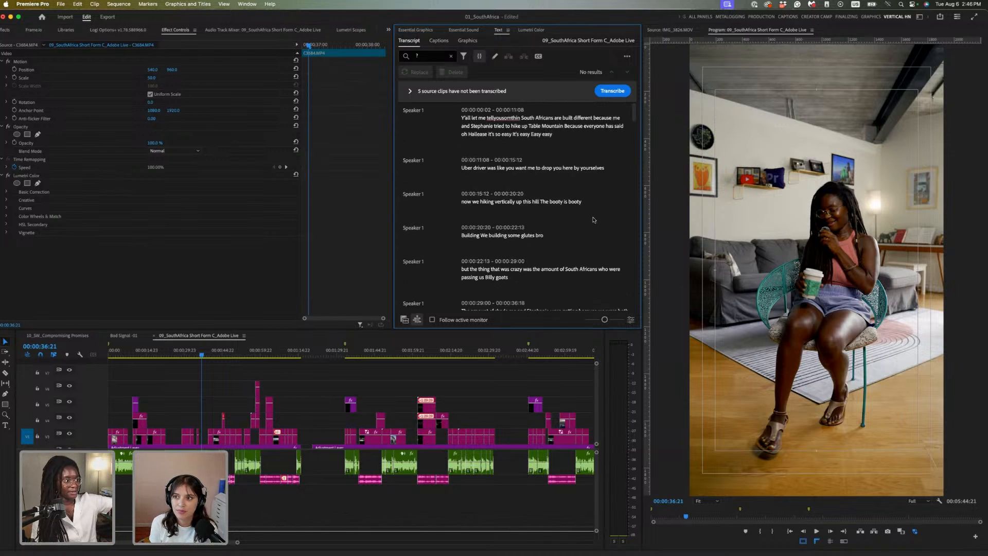
click(451, 56)
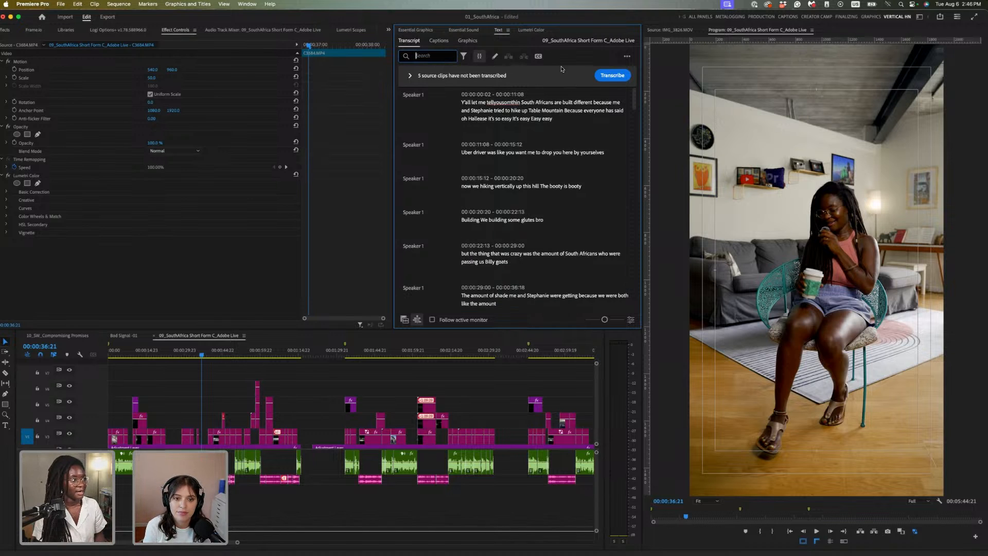
click(445, 46)
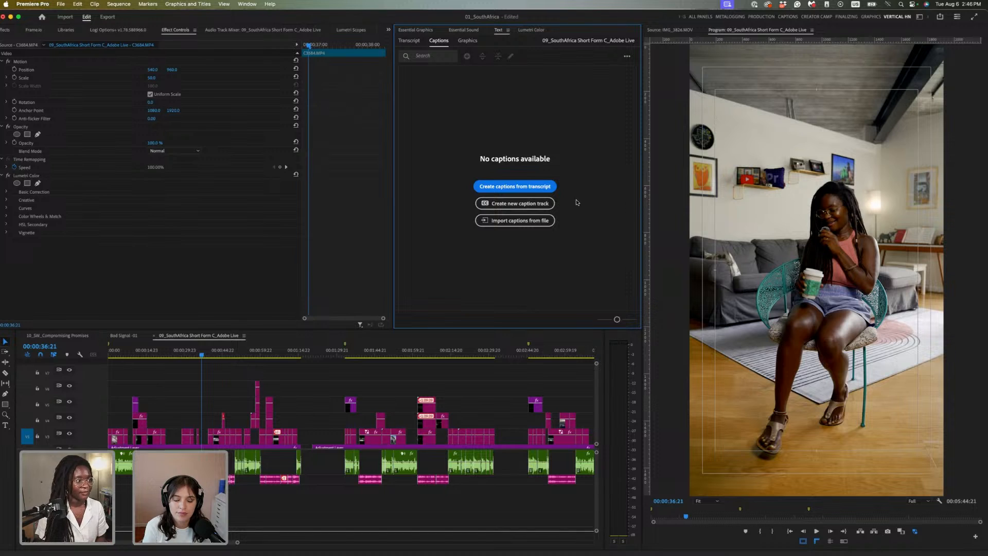
Create captions from the transcript in BOLD YELLOW style, 32-character maximum, single line
click(528, 188)
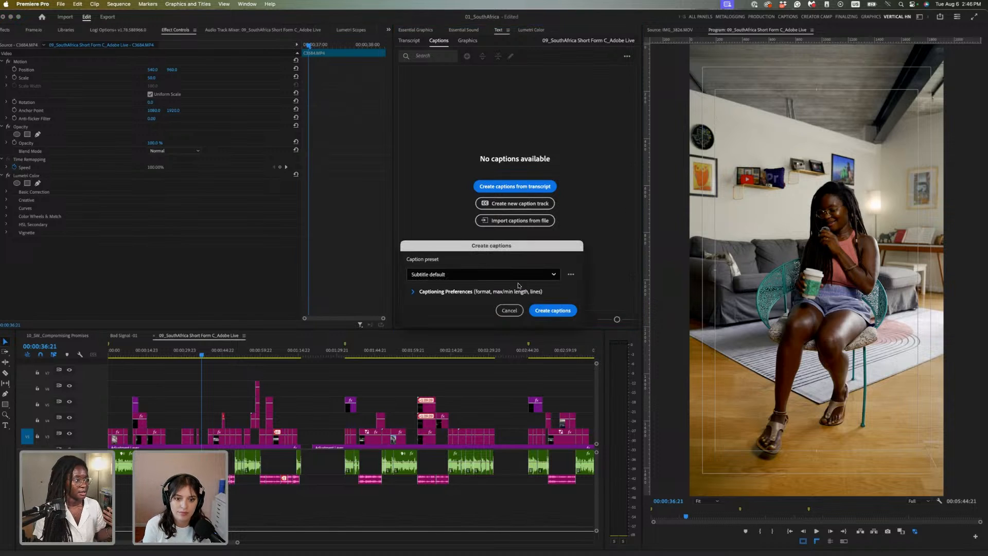
drag(541, 245, 551, 195)
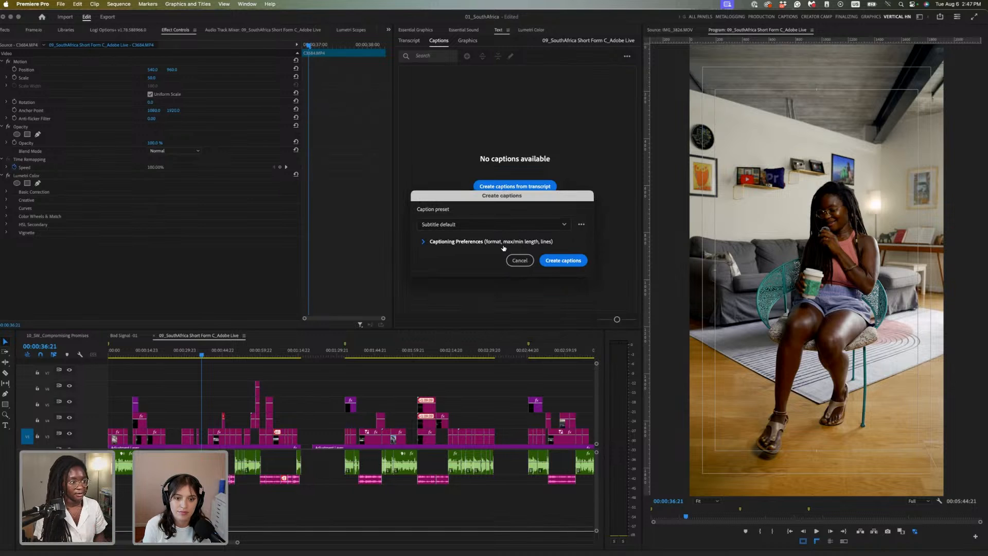
click(502, 243)
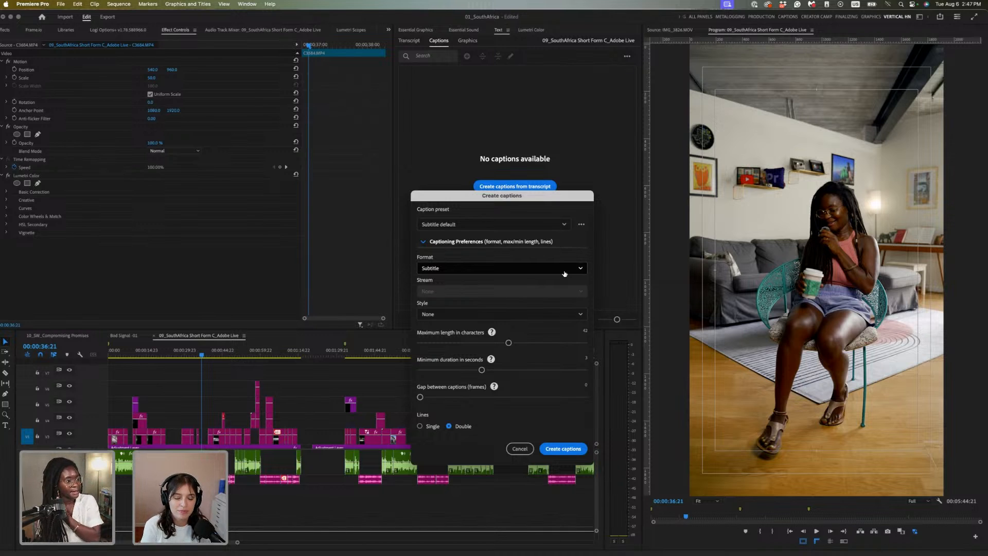
click(545, 313)
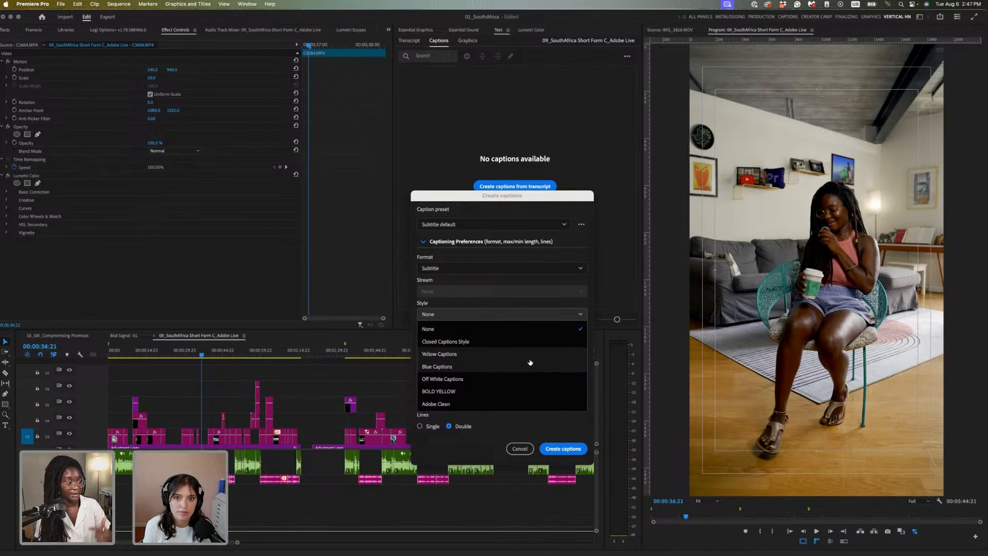
click(515, 392)
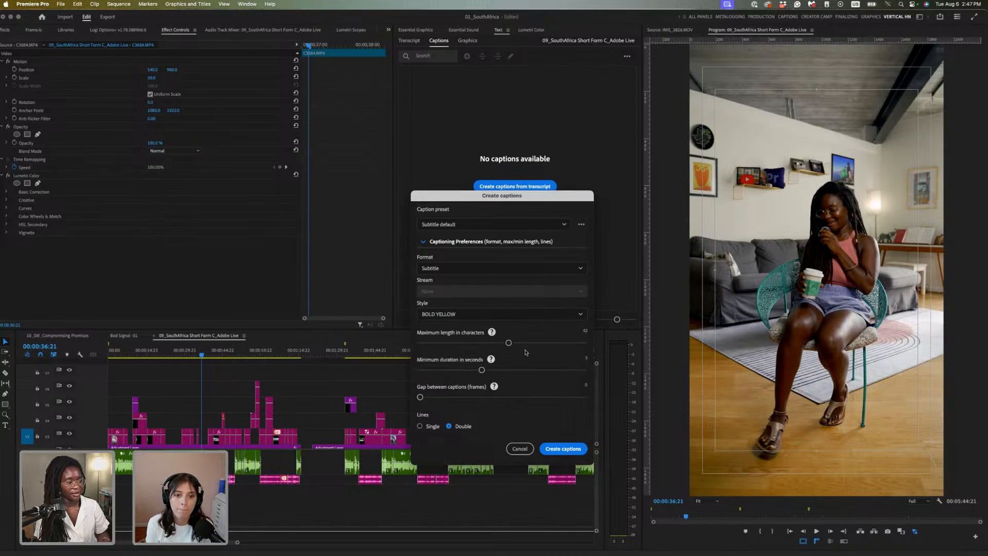
drag(514, 348, 495, 349)
click(494, 348)
mouse_move(493, 348)
mouse_down()
mouse_move(480, 348)
mouse_move(491, 343)
mouse_up()
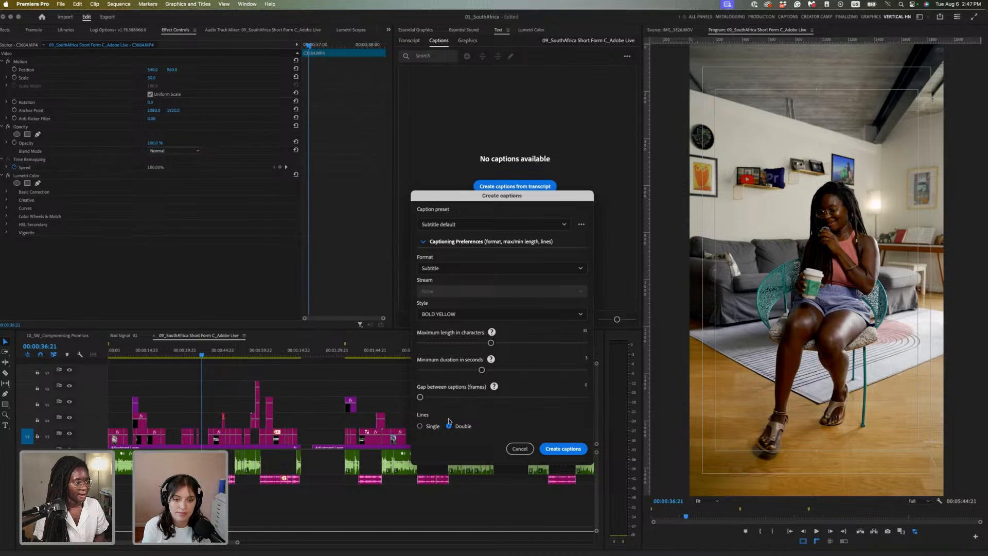
click(431, 428)
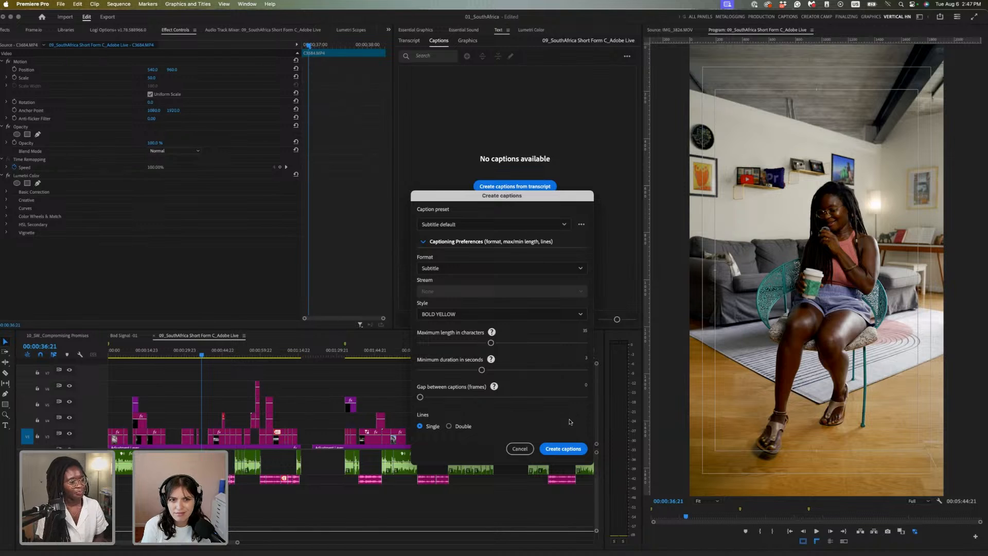
click(562, 450)
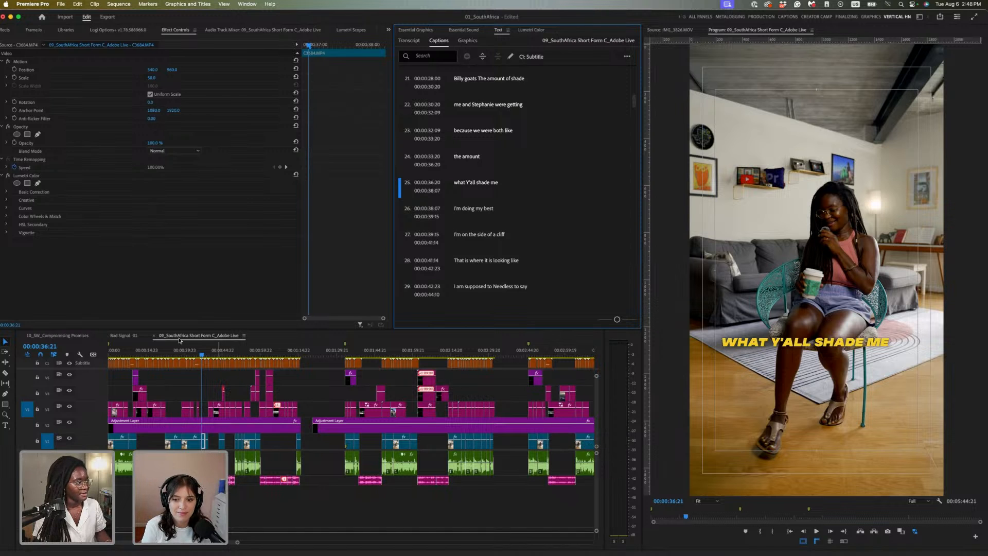
Play the sequence from the start to review the new captions
drag(124, 350, 107, 351)
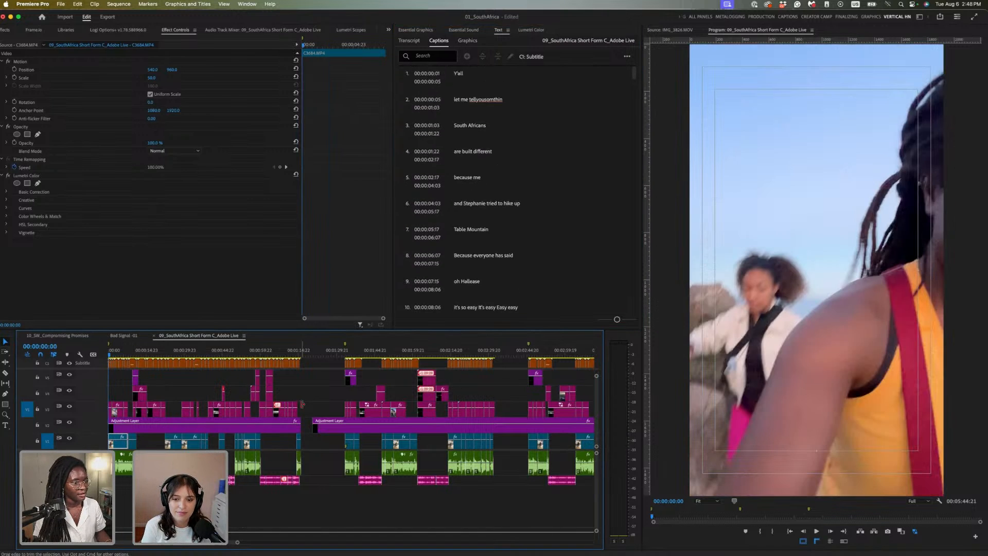
key(space)
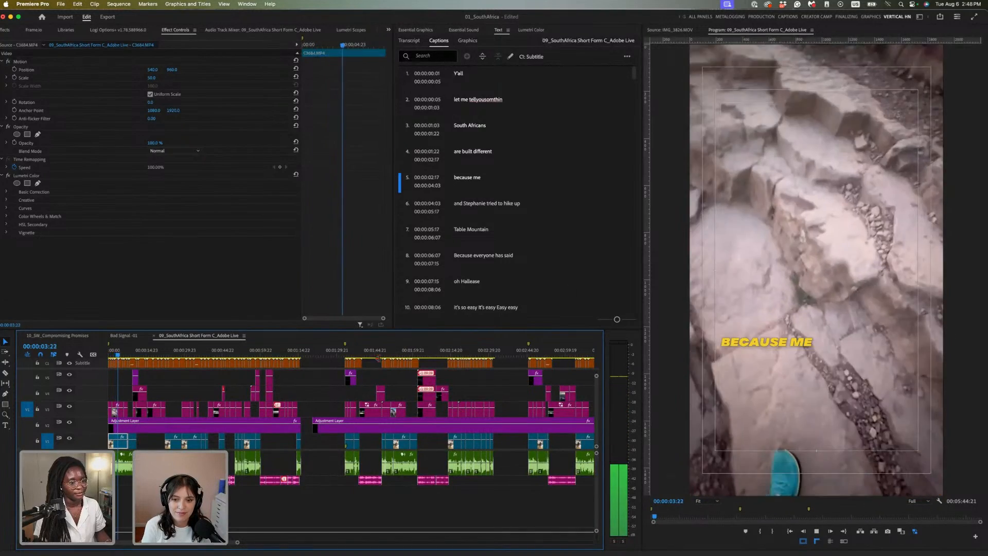
key(space)
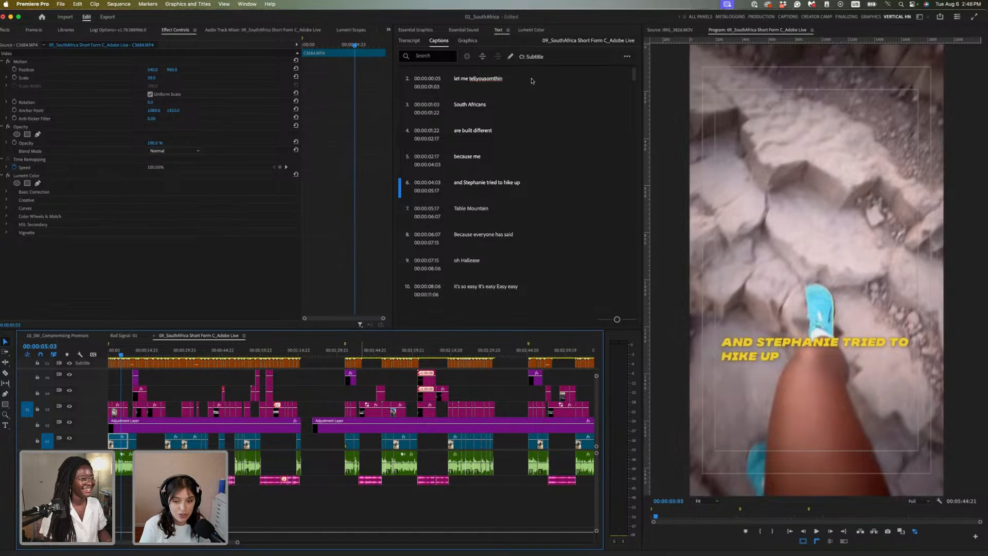
Open Essential Graphics and marquee-select the first group of caption clips
click(467, 40)
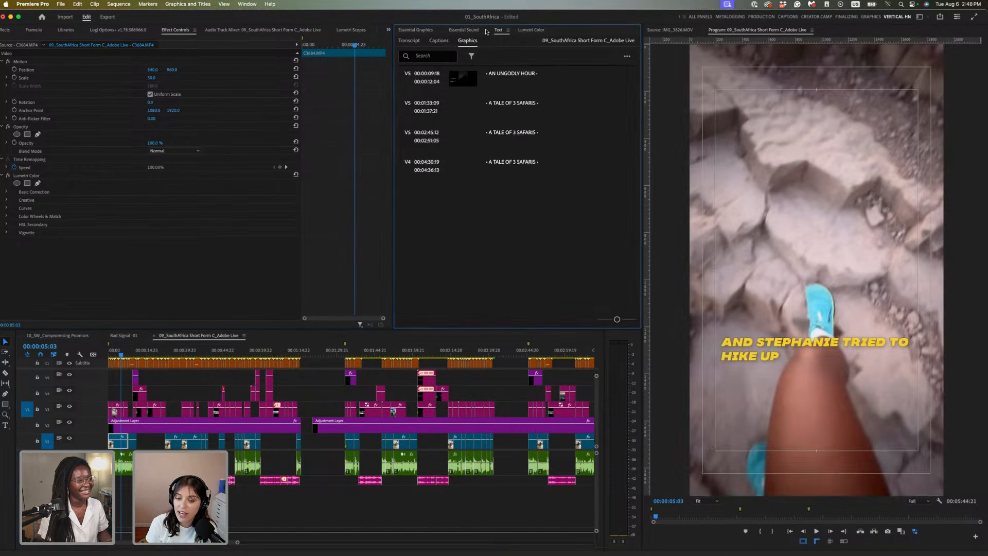
click(417, 30)
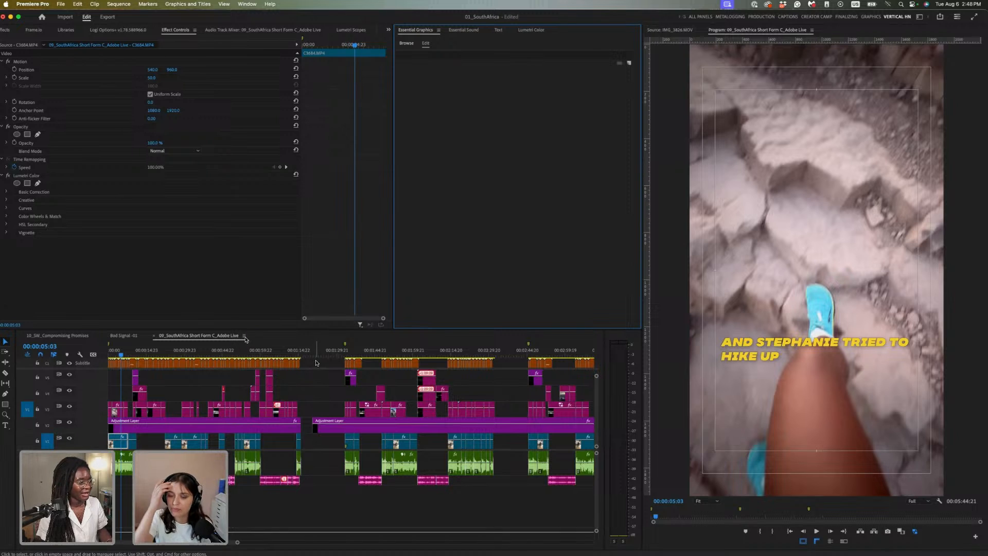
drag(316, 362, 99, 365)
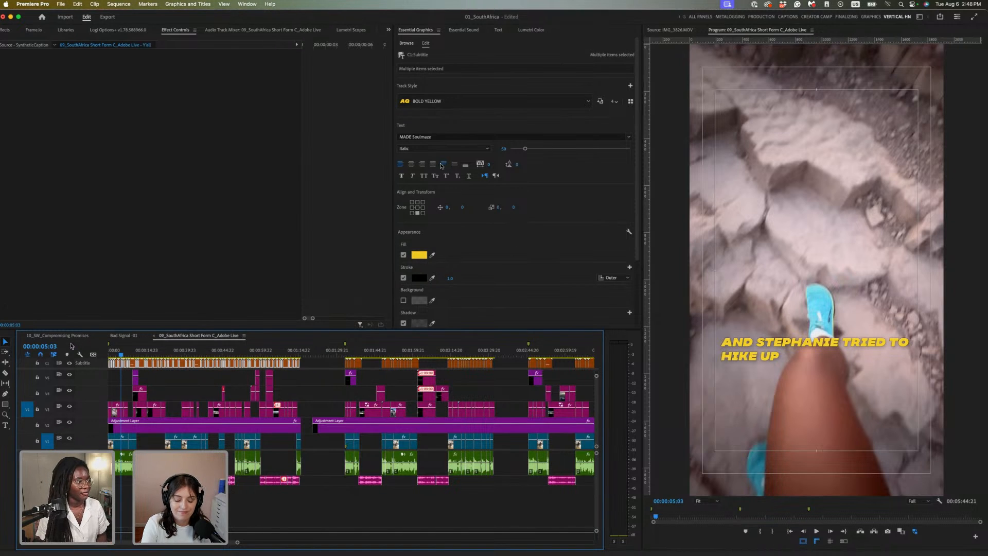
Align the captions to the top-centre zone and set their Y position to 227
click(417, 208)
click(417, 208)
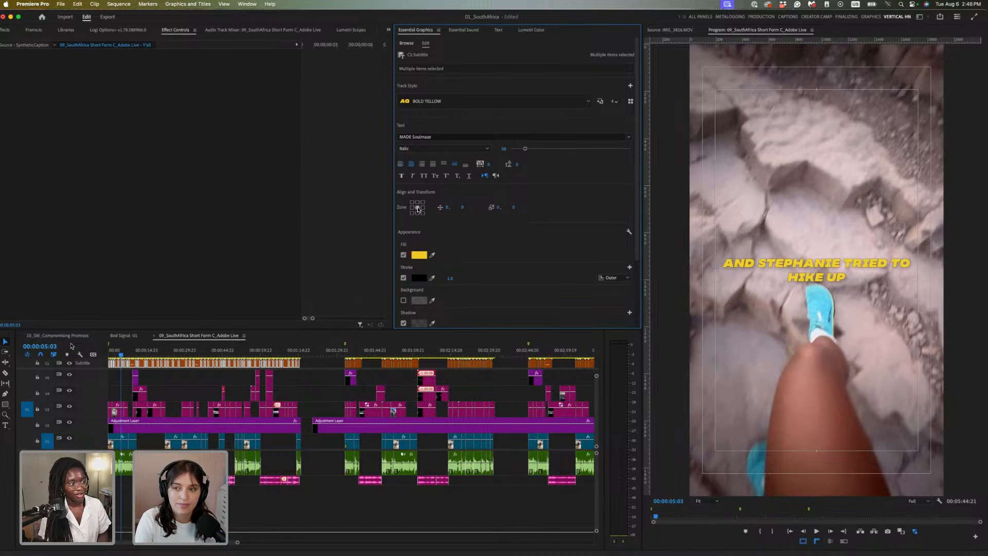
click(419, 202)
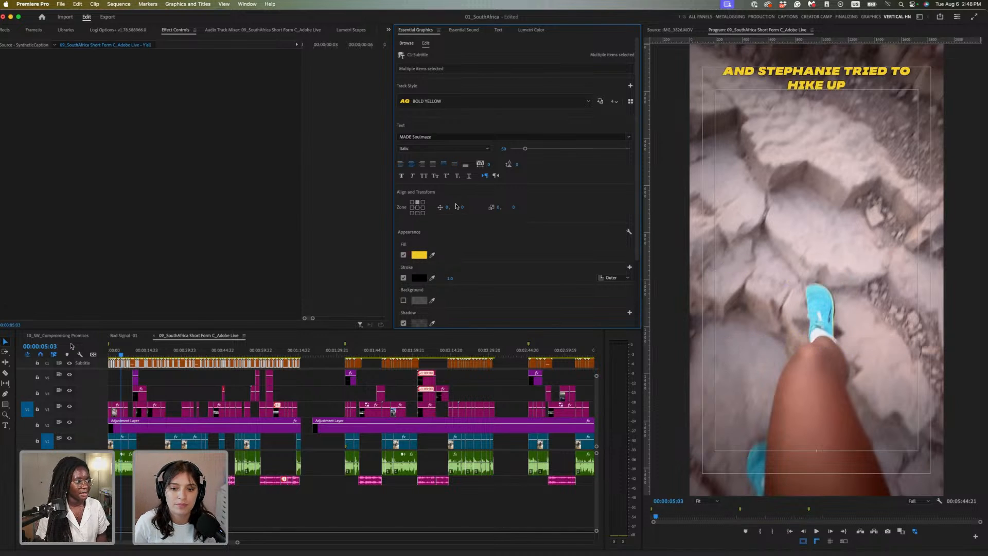
drag(466, 207, 817, 93)
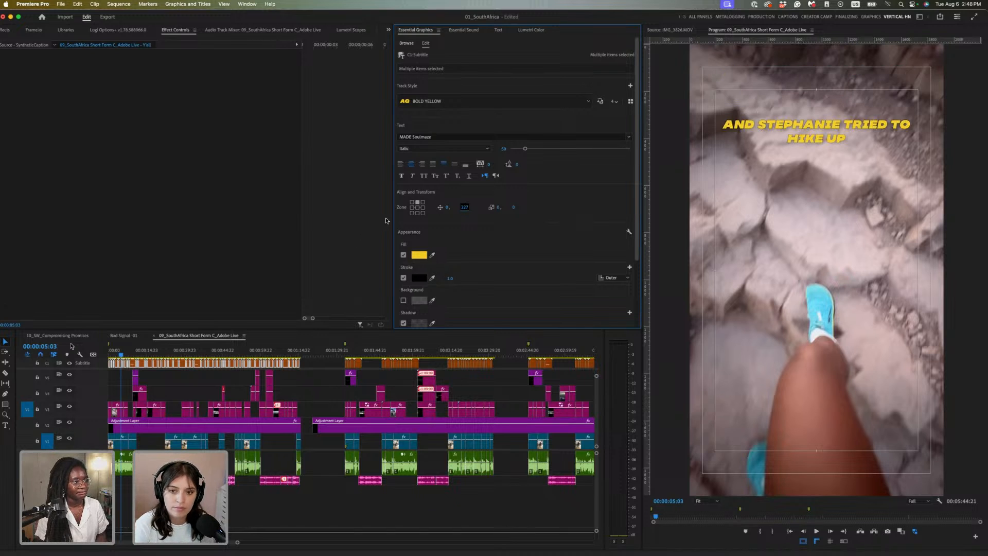
click(412, 164)
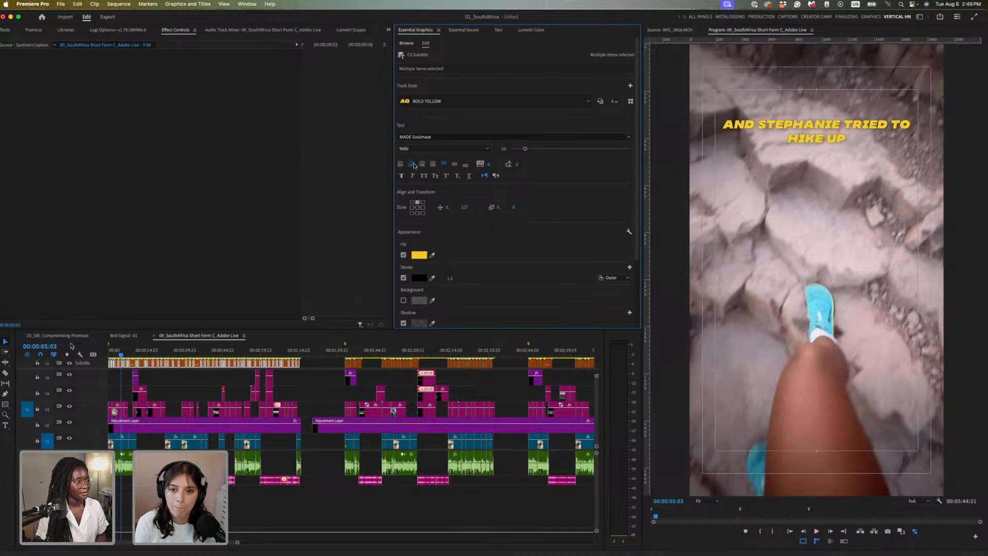
Change the caption fill colour to white
click(422, 257)
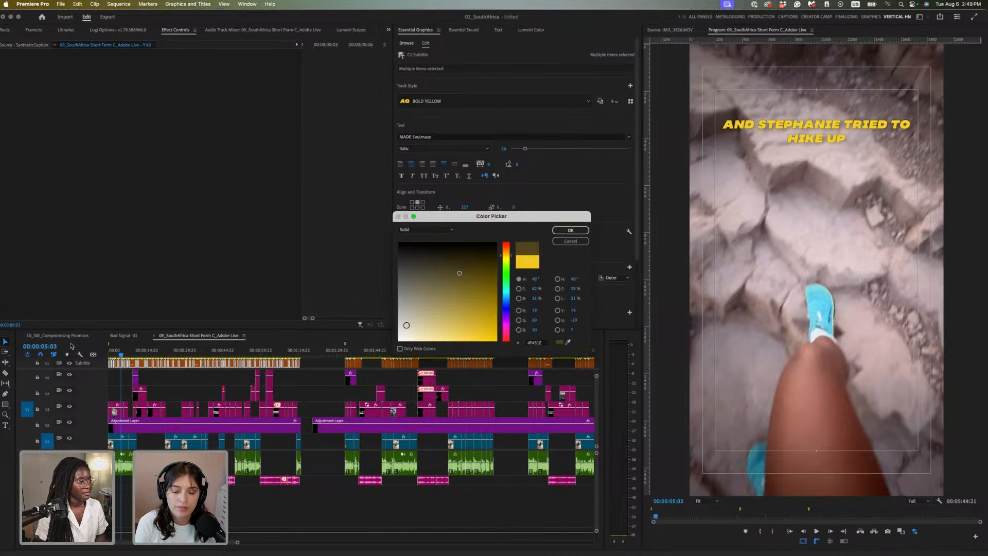
click(434, 290)
click(570, 230)
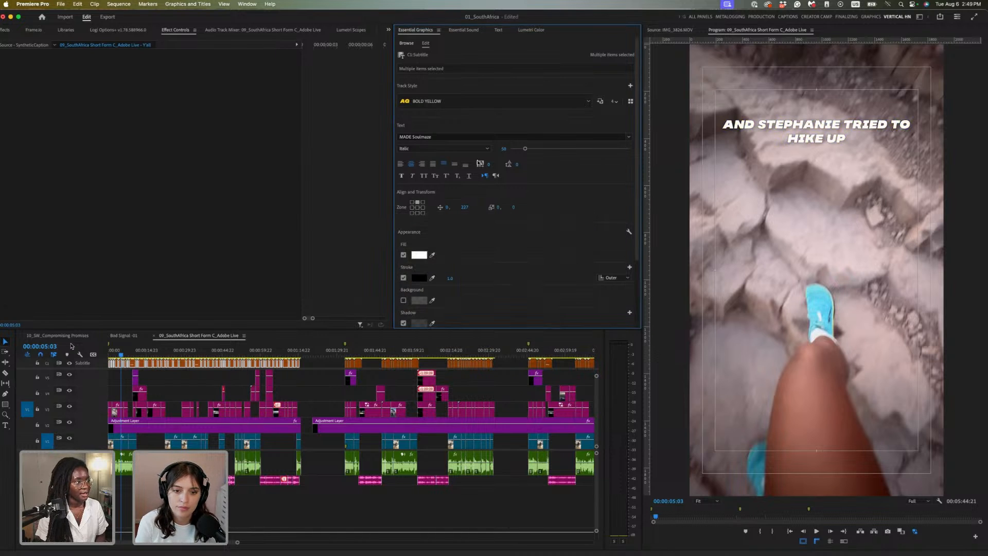
Switch the caption font to Alfarn and enlarge the text to size 69
click(513, 137)
scroll(484, 227, up, 5)
scroll(483, 225, up, 15)
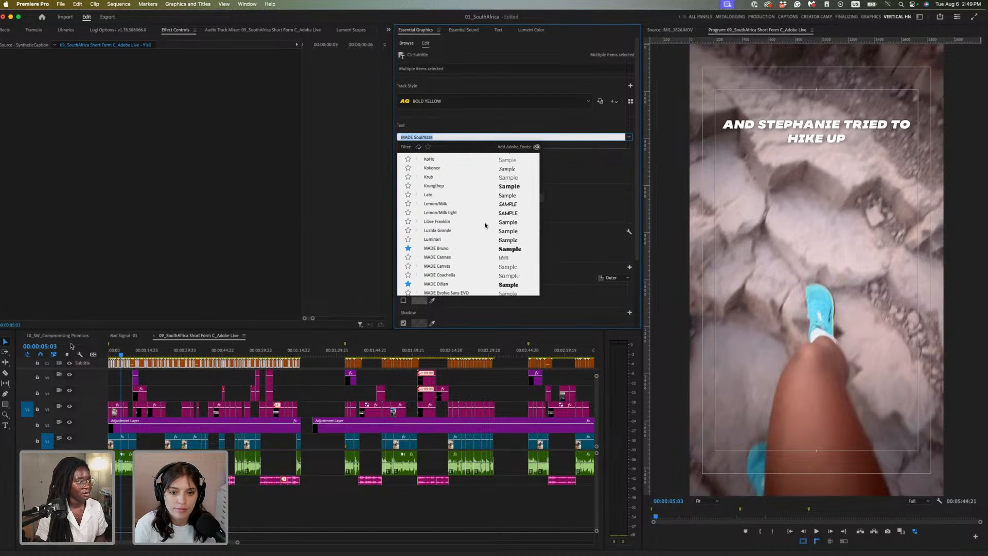
scroll(484, 224, up, 15)
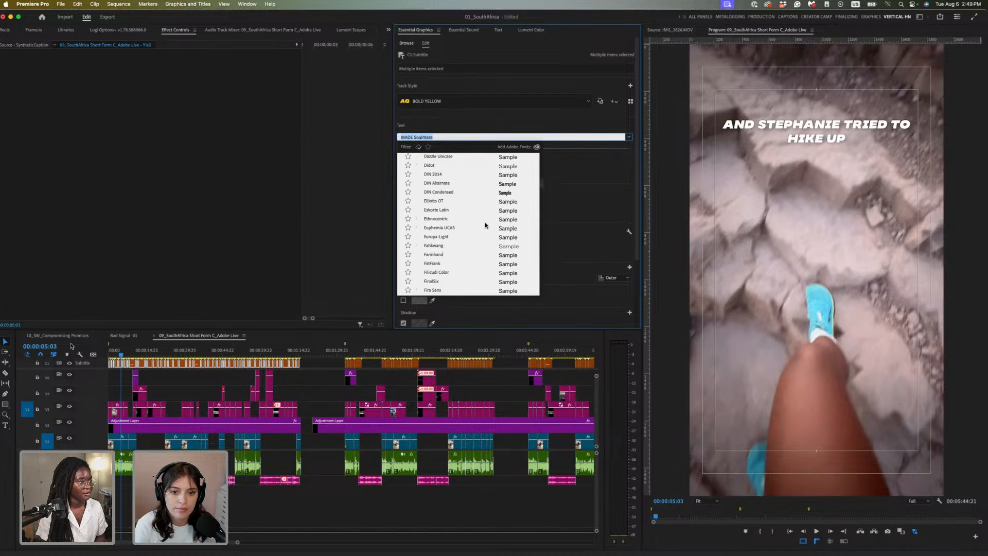
scroll(515, 180, up, 10)
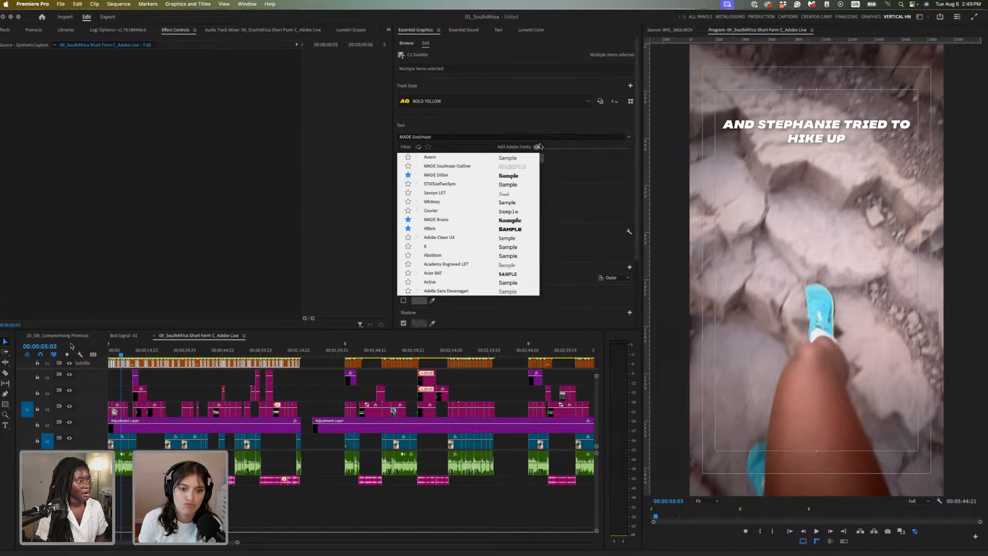
click(509, 229)
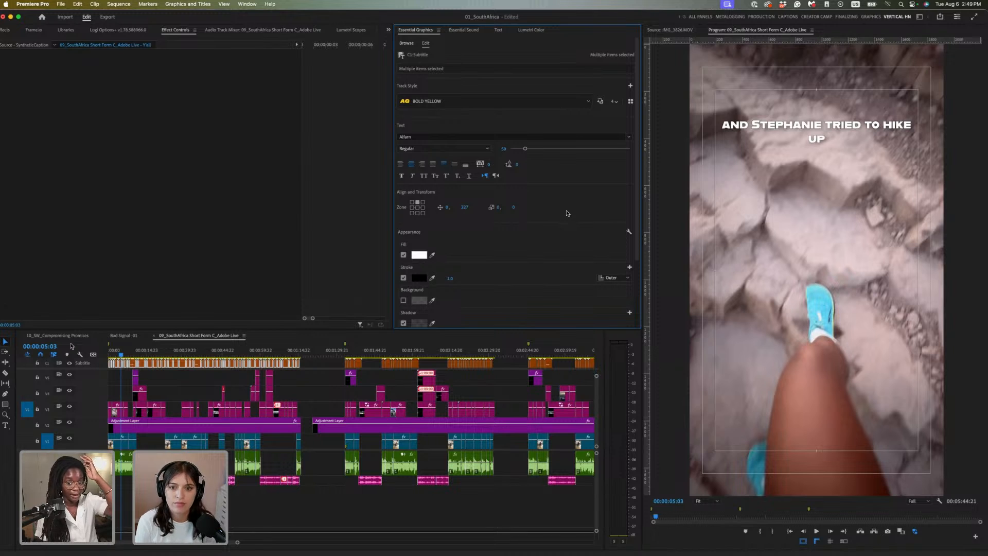
drag(525, 149, 531, 150)
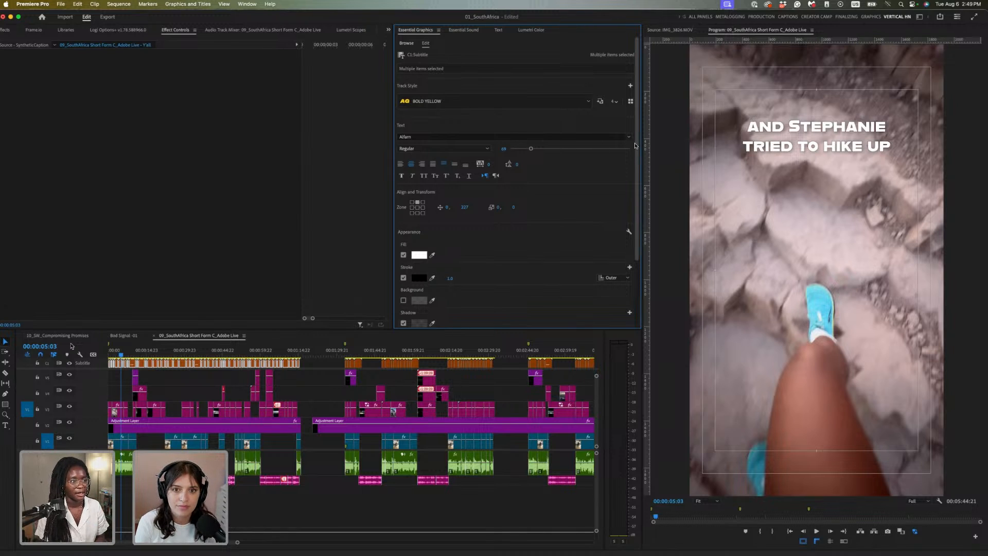
click(631, 86)
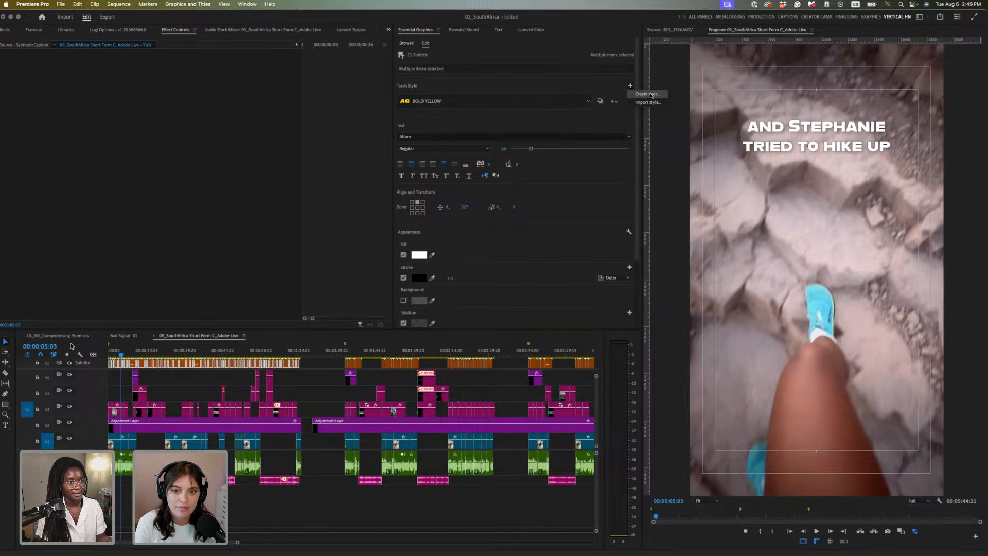
Save the current look as a project-only text style named 'Sci fi captions'
click(650, 94)
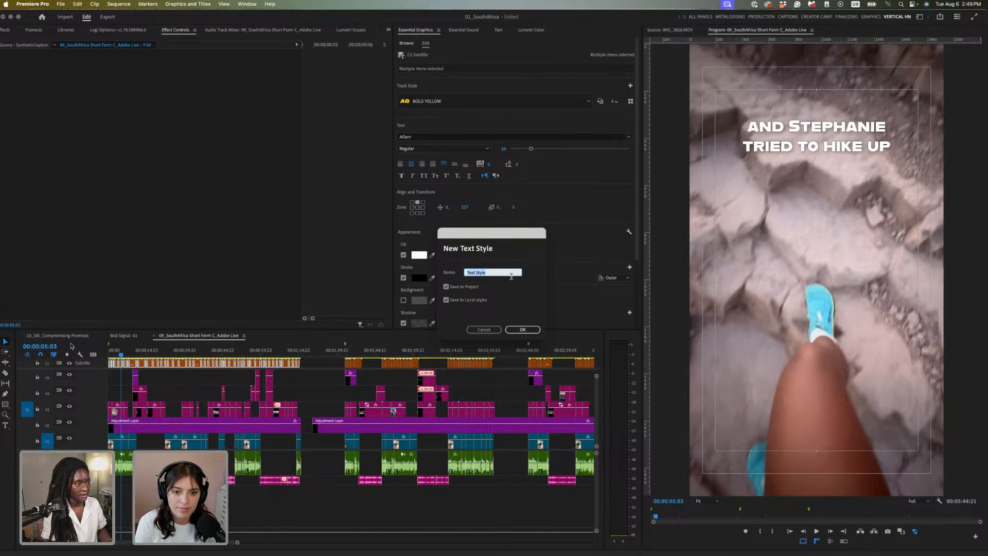
text(Sci fi captions)
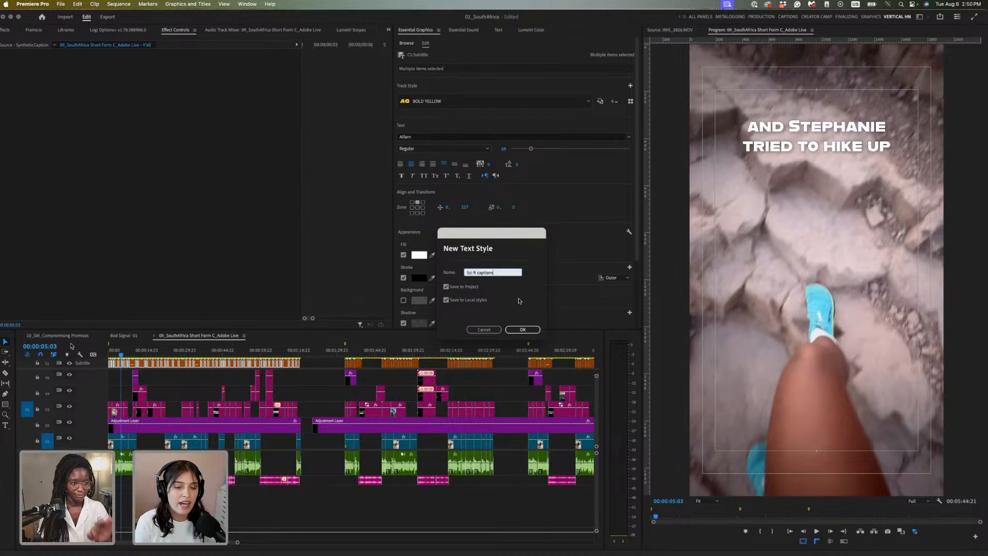
click(524, 330)
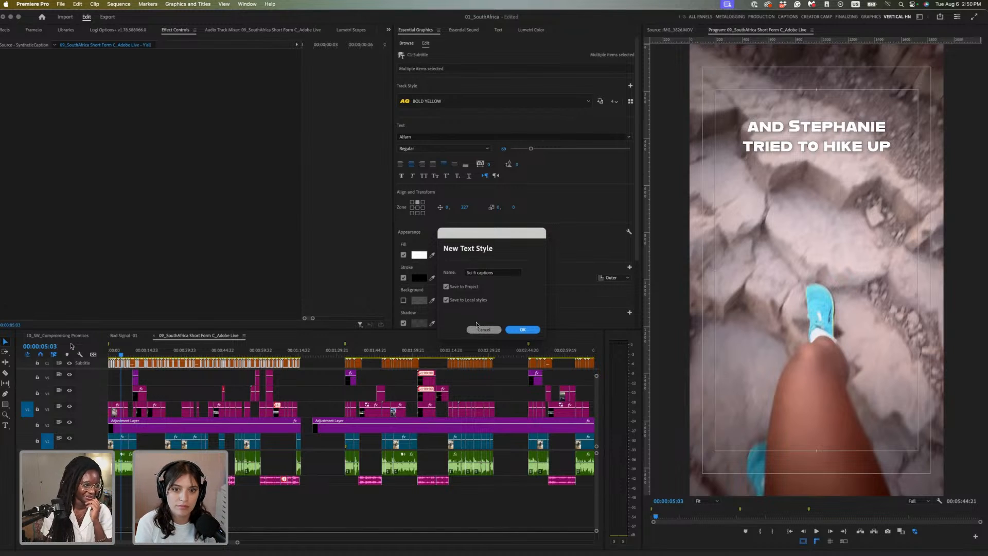
click(447, 300)
click(535, 331)
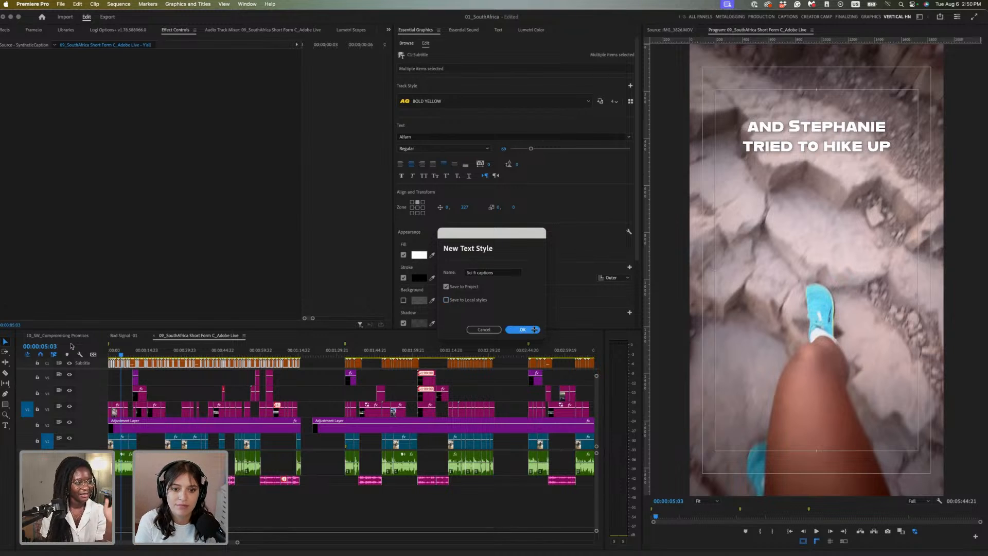
click(554, 100)
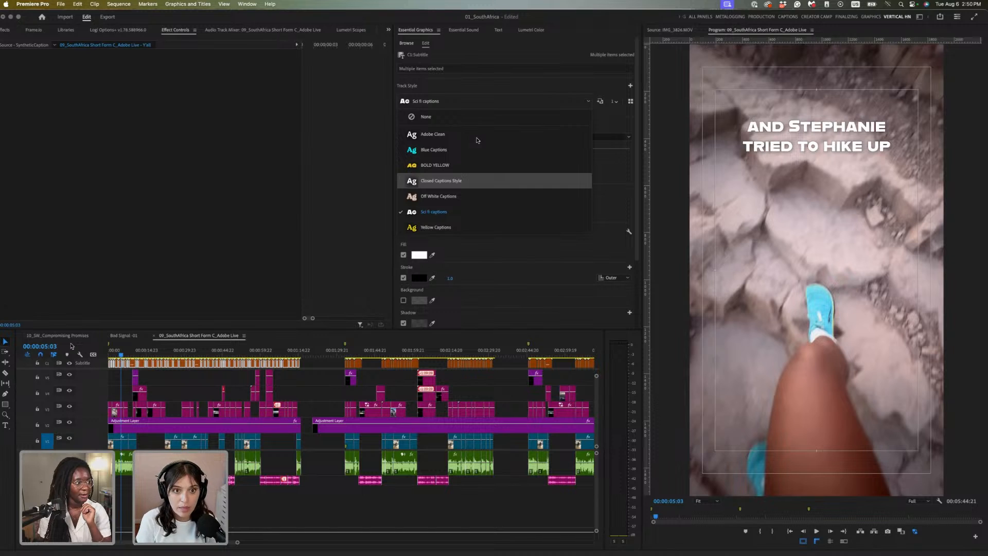
Try the Blue Captions track style, then settle on Off White Captions and check it at 00:01:06:13
click(478, 155)
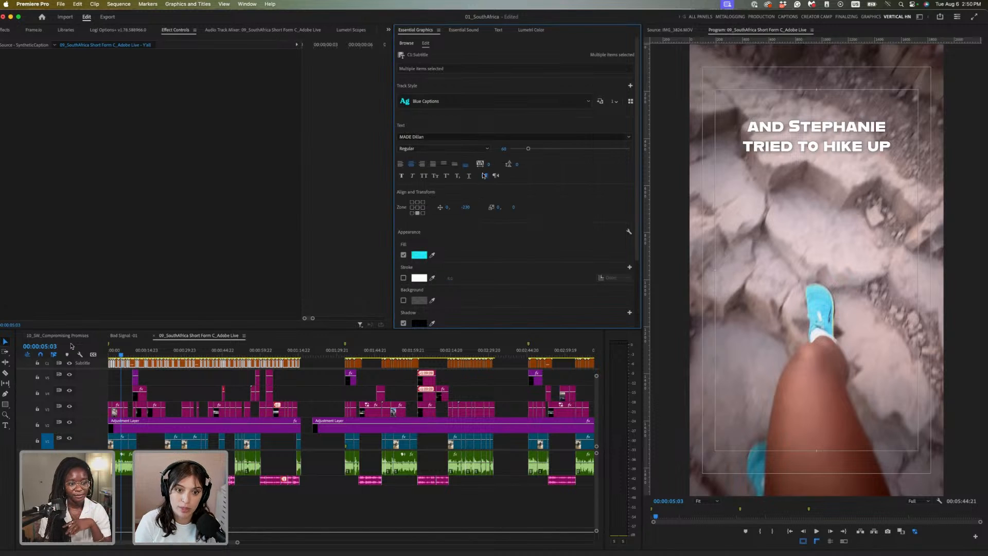
click(504, 105)
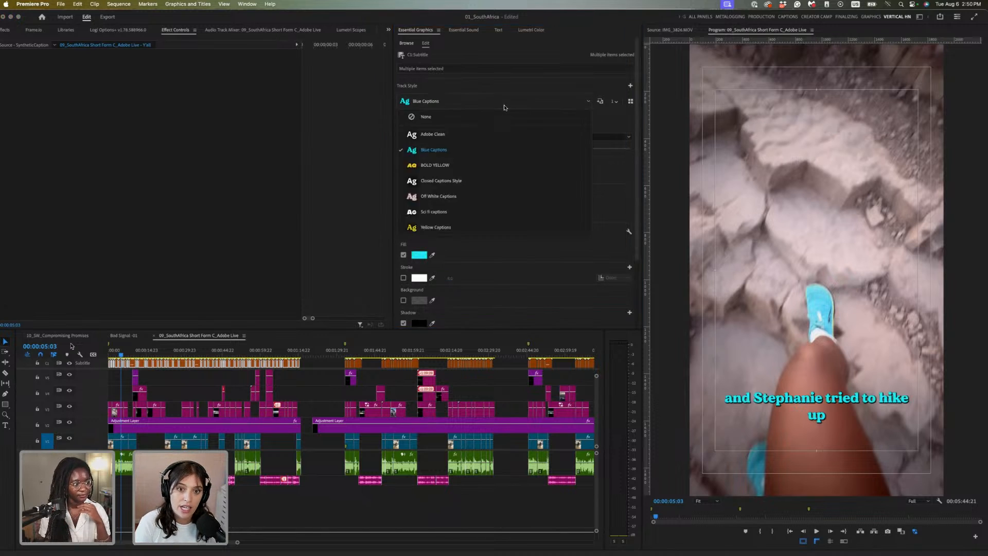
click(480, 195)
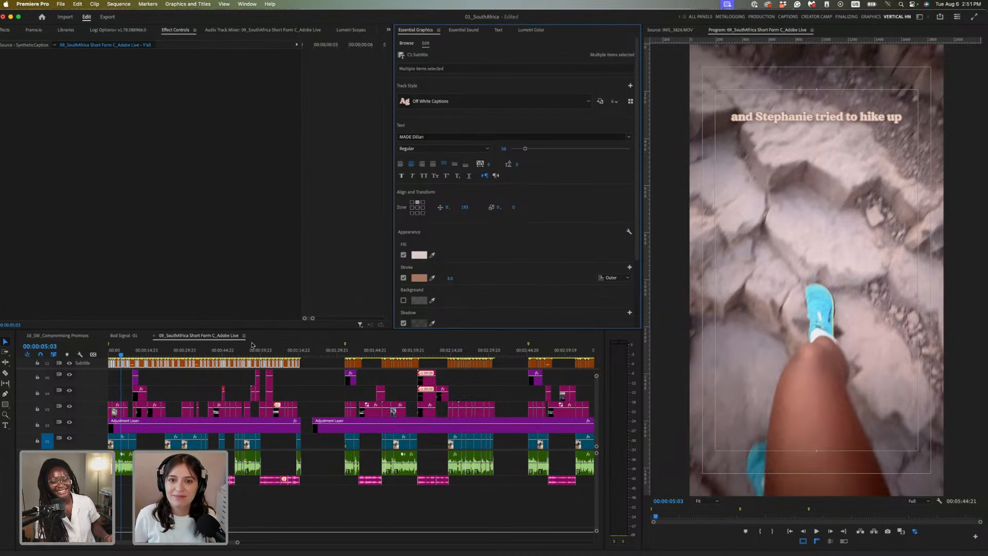
click(278, 352)
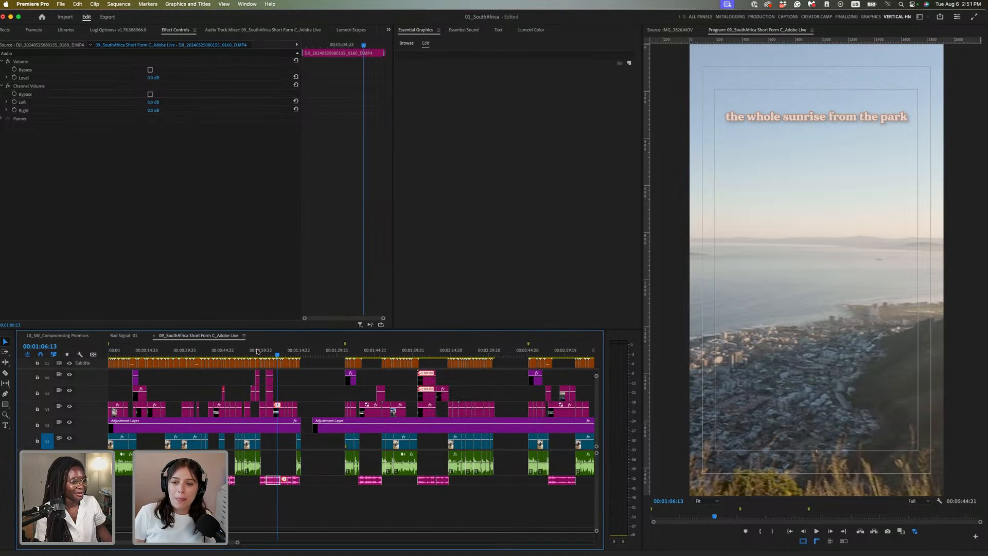
Review the captions from 00:00:51:13 through to 00:01:15:08 near the sequence end
click(240, 355)
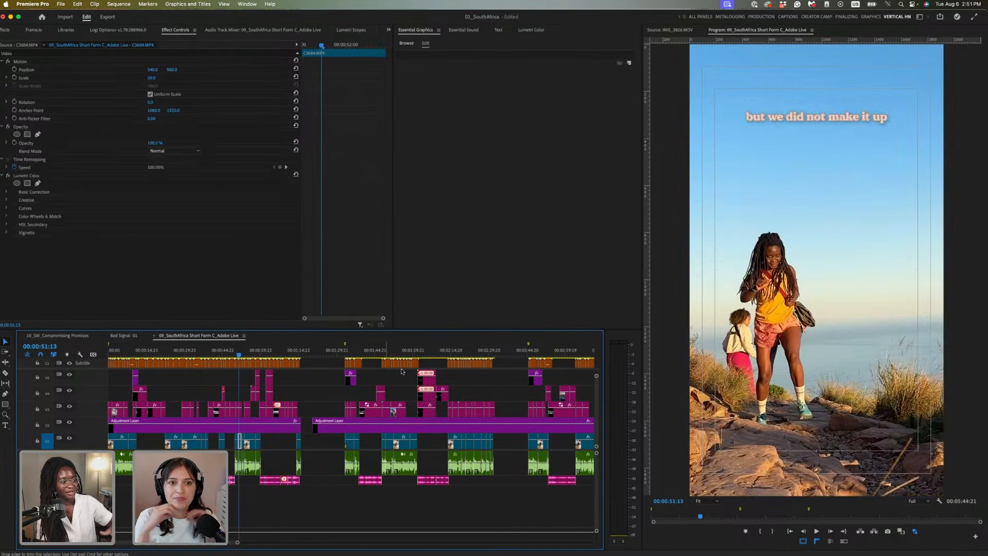
click(278, 352)
click(288, 352)
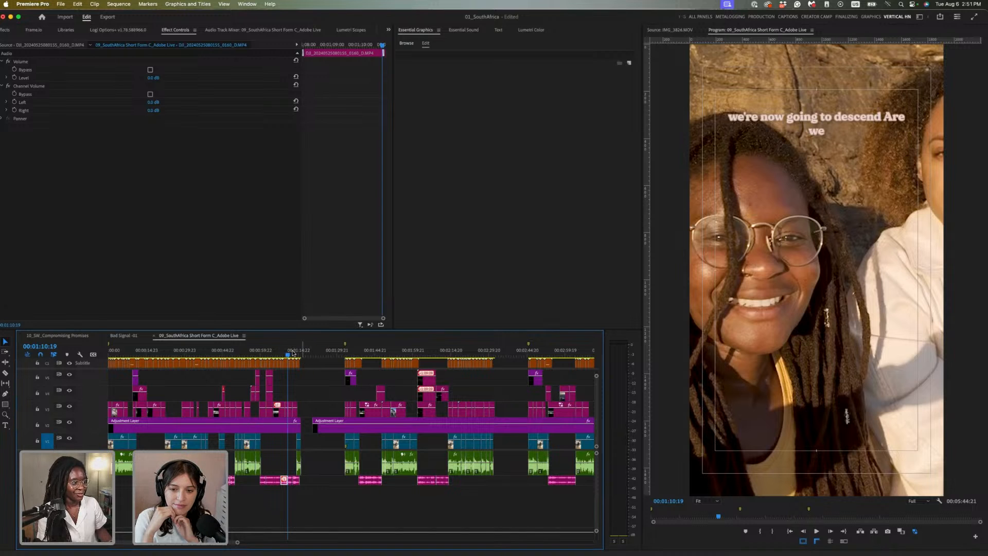
click(299, 352)
click(299, 352)
Set the Out point at 00:01:15:23, one frame before the last edit at 00:01:16:00
key(=)
key(Down)
key(Left)
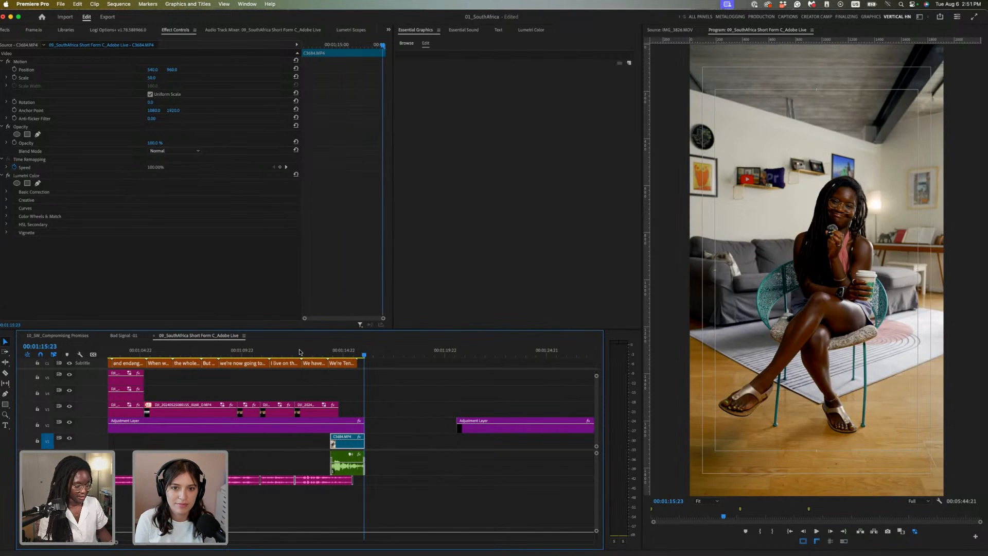
key(o)
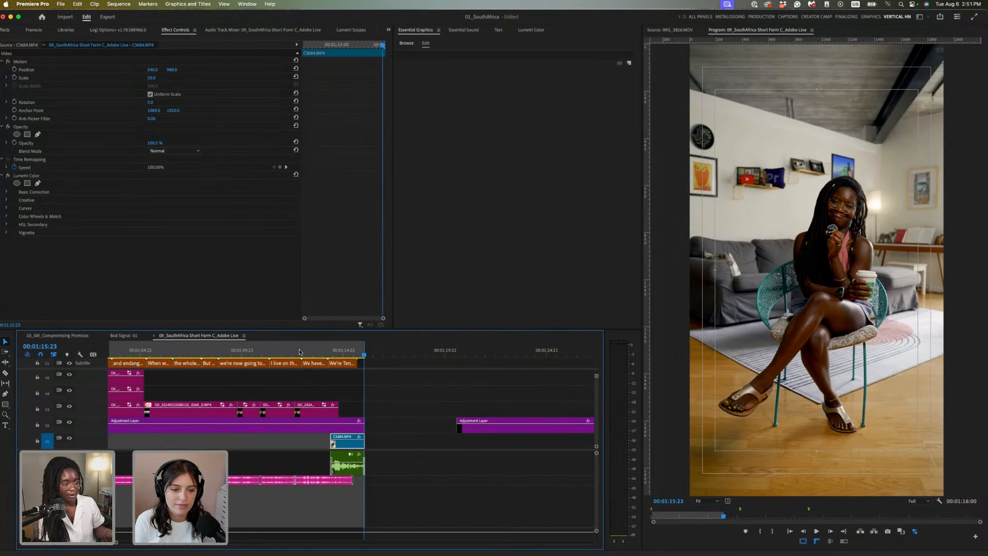
key(backslash)
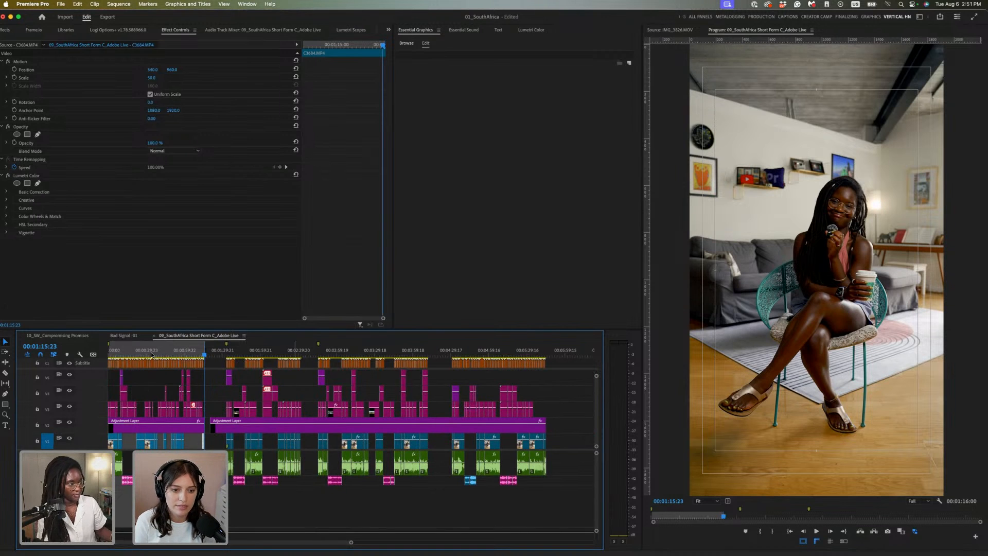
click(168, 351)
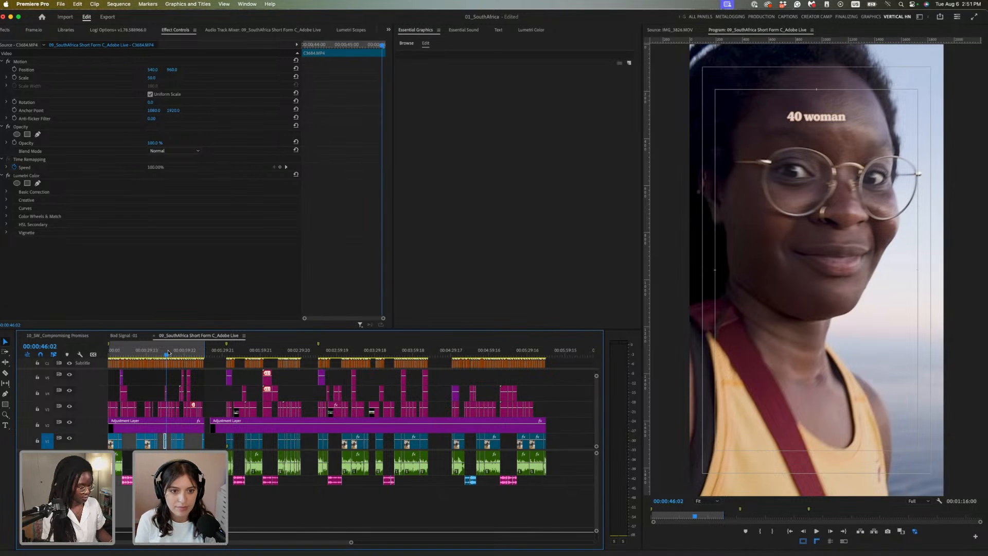
key(super+m)
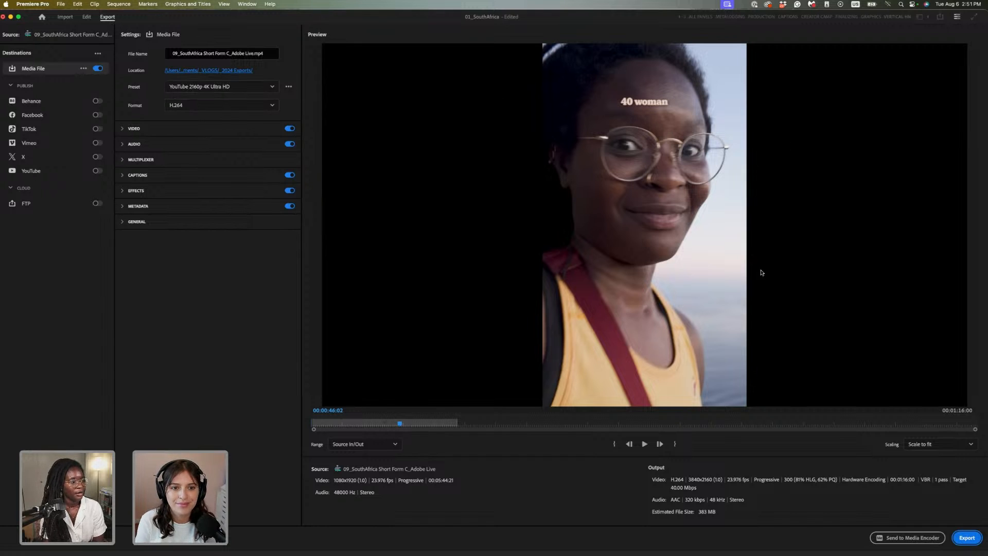
Apply the Vertical 1080p 2024 export preset
click(249, 87)
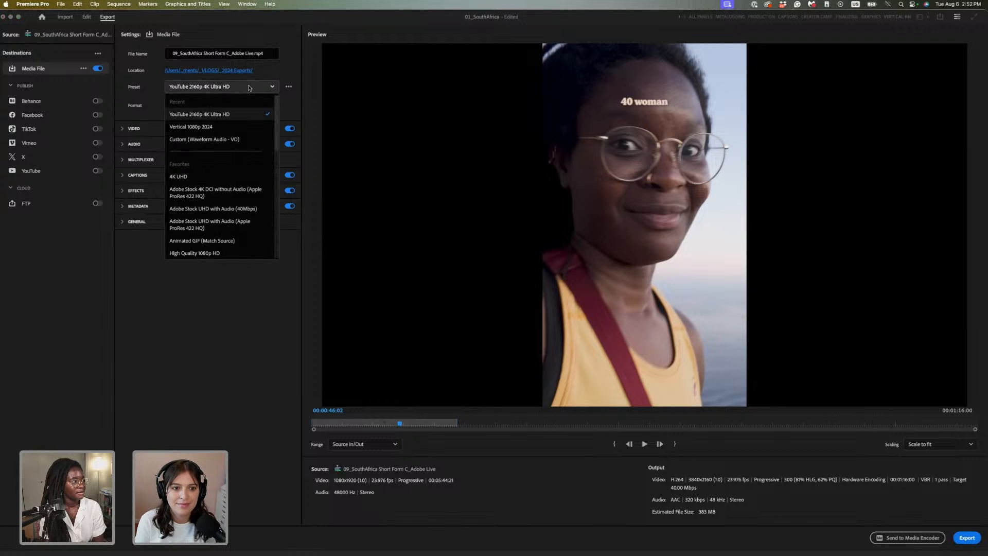
click(238, 128)
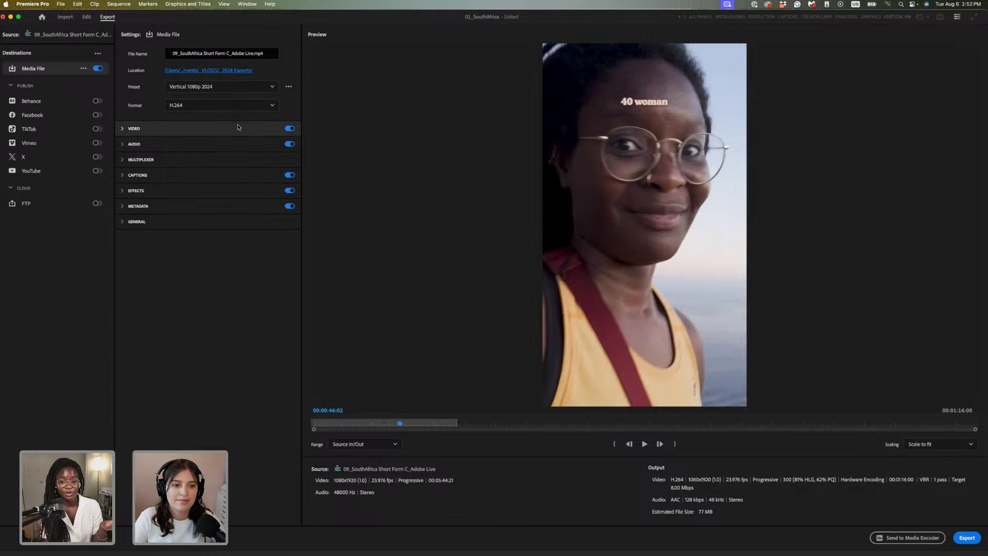